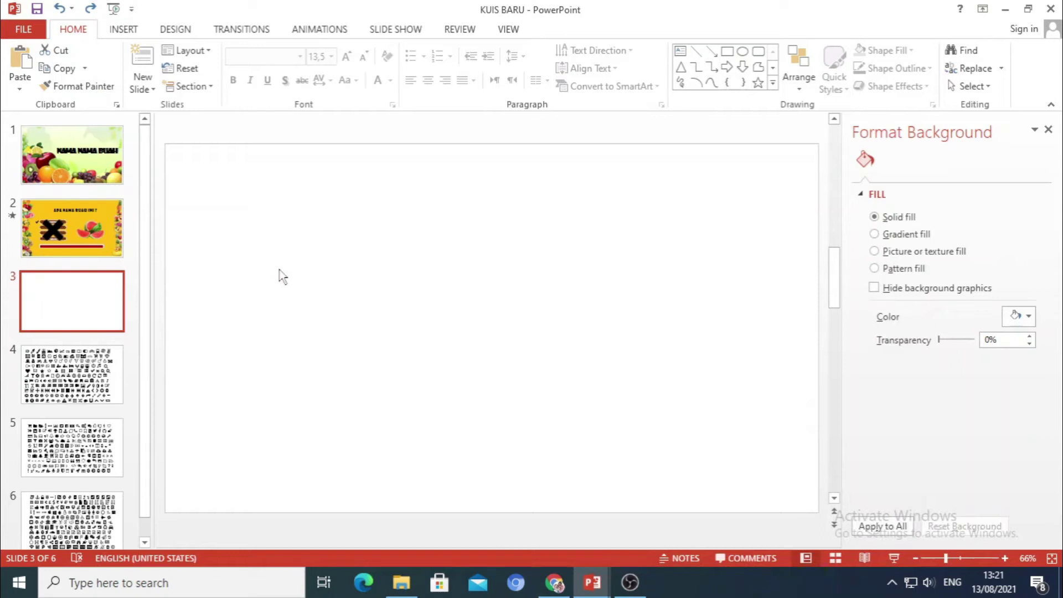
Give slide 3 a solid orange-yellow background fill through Format Background
{"action": "right_click", "coordinate": [298, 256]}
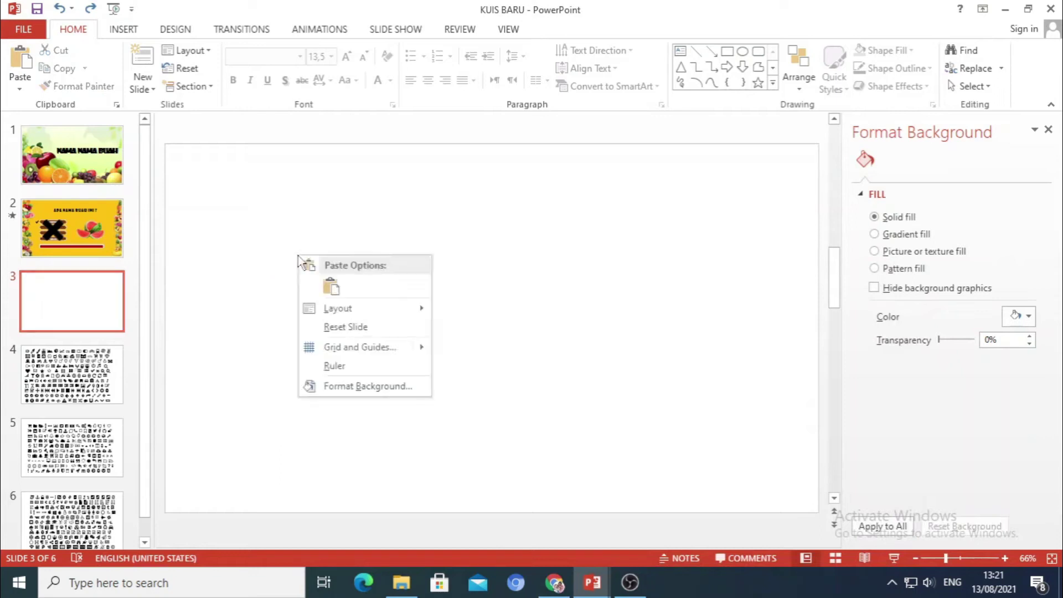
{"action": "left_click", "coordinate": [386, 390]}
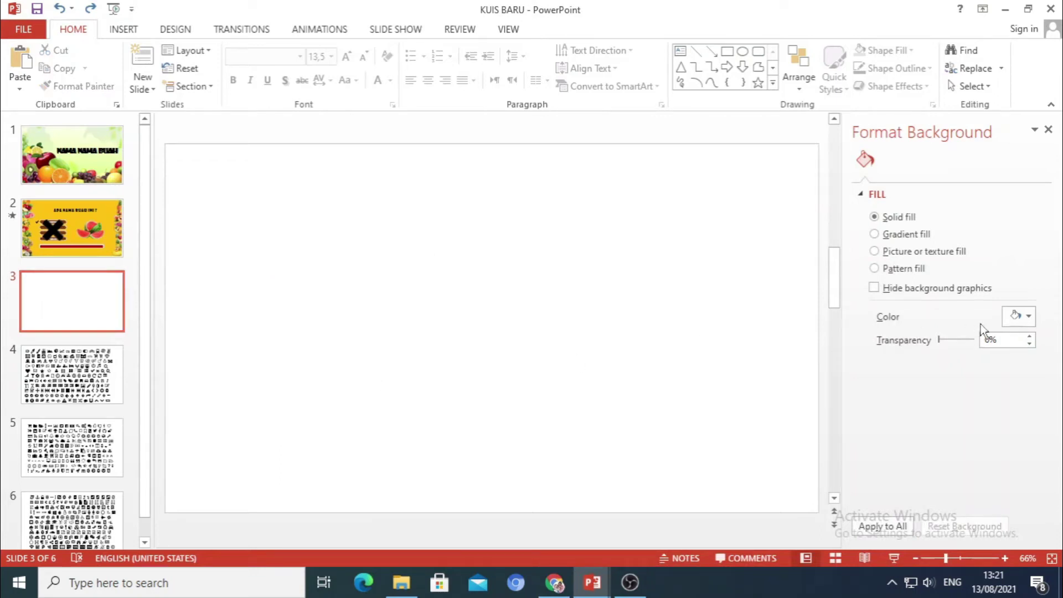
{"action": "left_click", "coordinate": [1029, 317]}
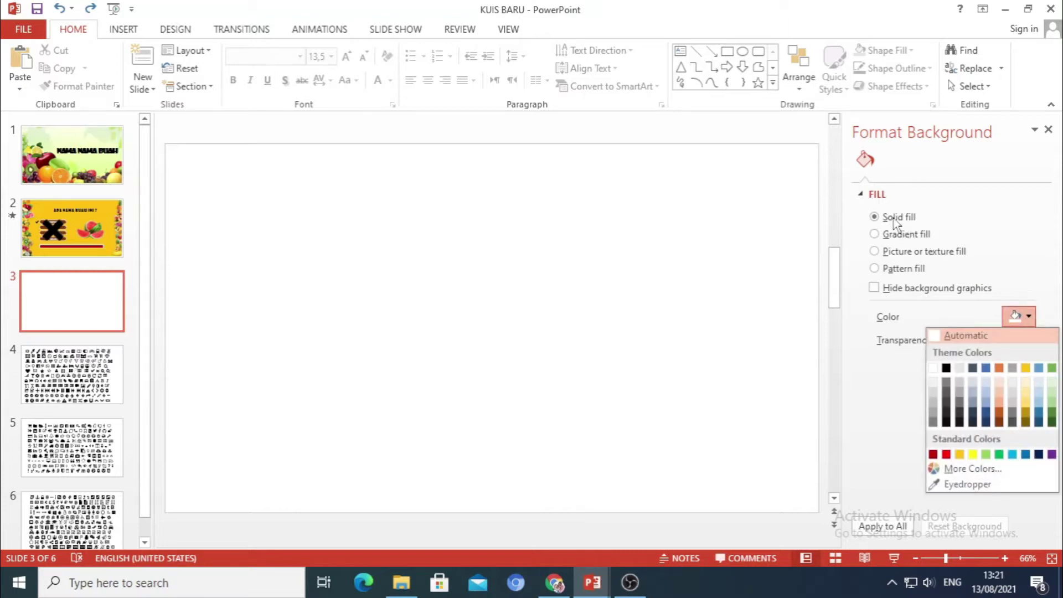
{"action": "left_click", "coordinate": [960, 454]}
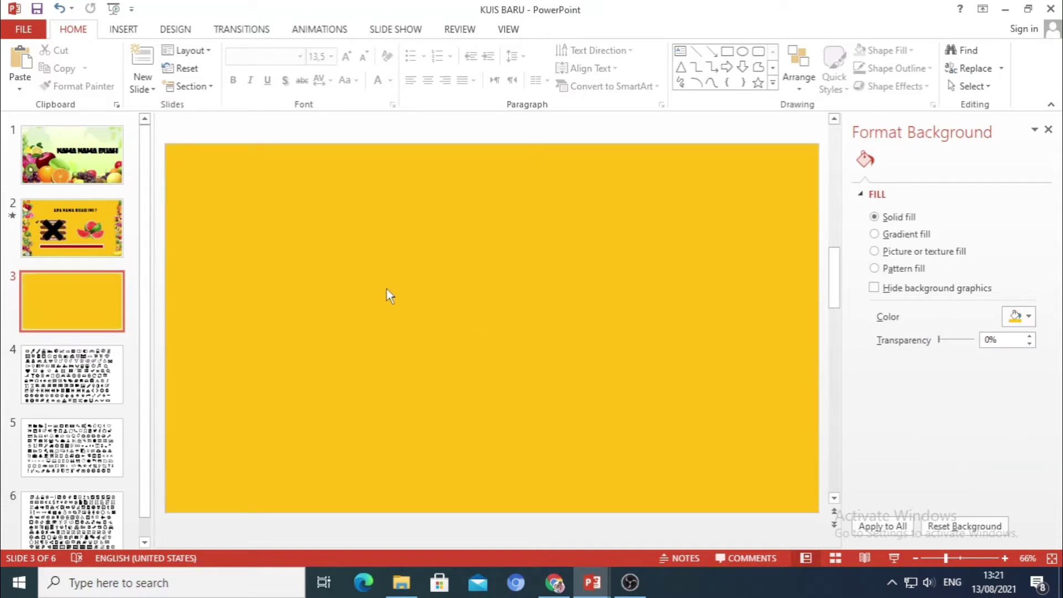
Insert the fruit frame image and drag its corner so it covers the full slide
{"action": "left_click", "coordinate": [122, 29]}
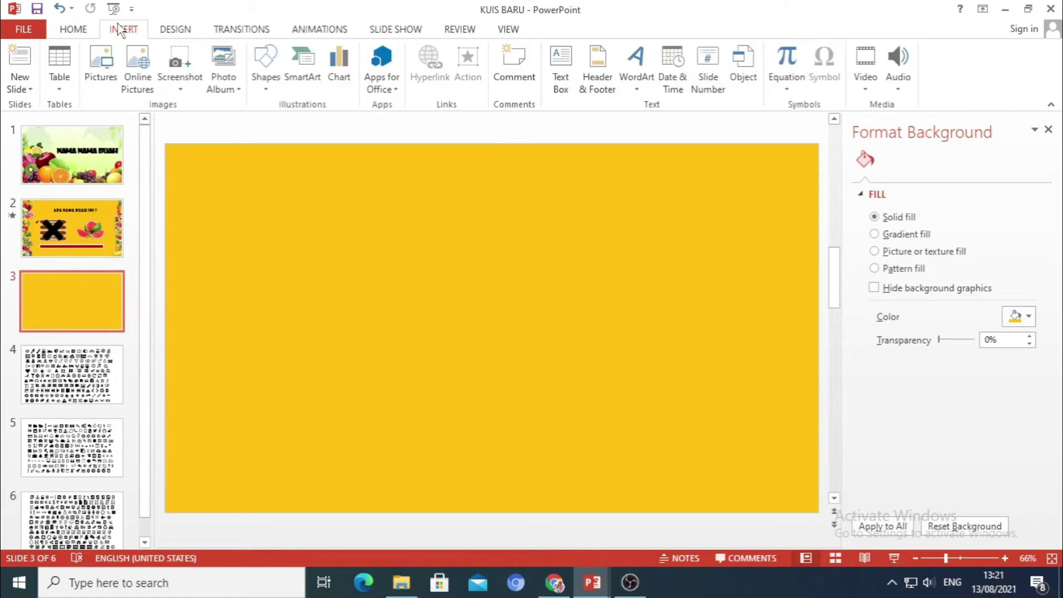
{"action": "left_click", "coordinate": [100, 70]}
{"action": "left_click", "coordinate": [178, 133]}
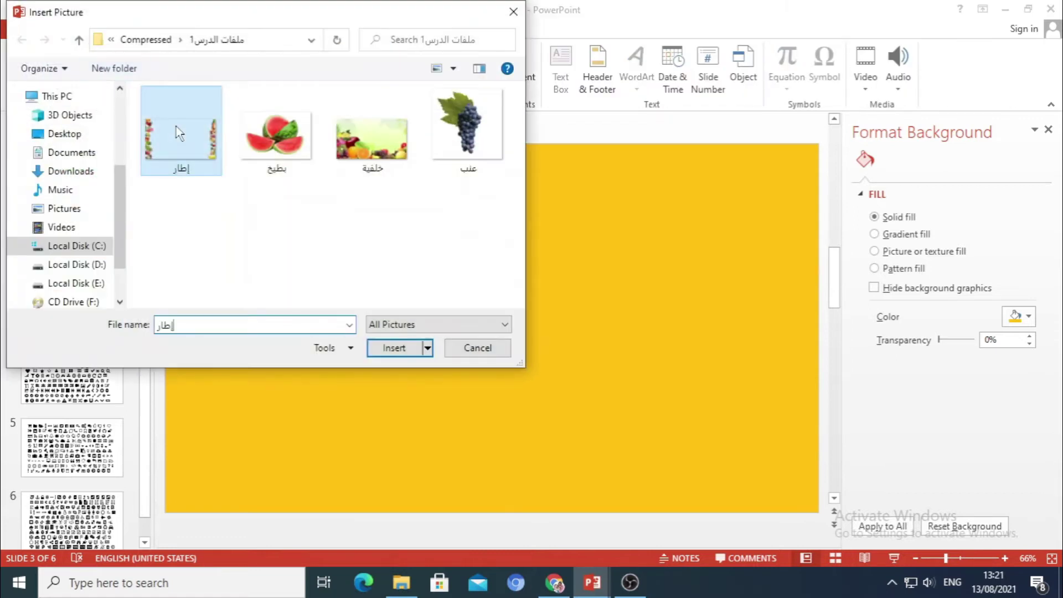
{"action": "left_click", "coordinate": [407, 356]}
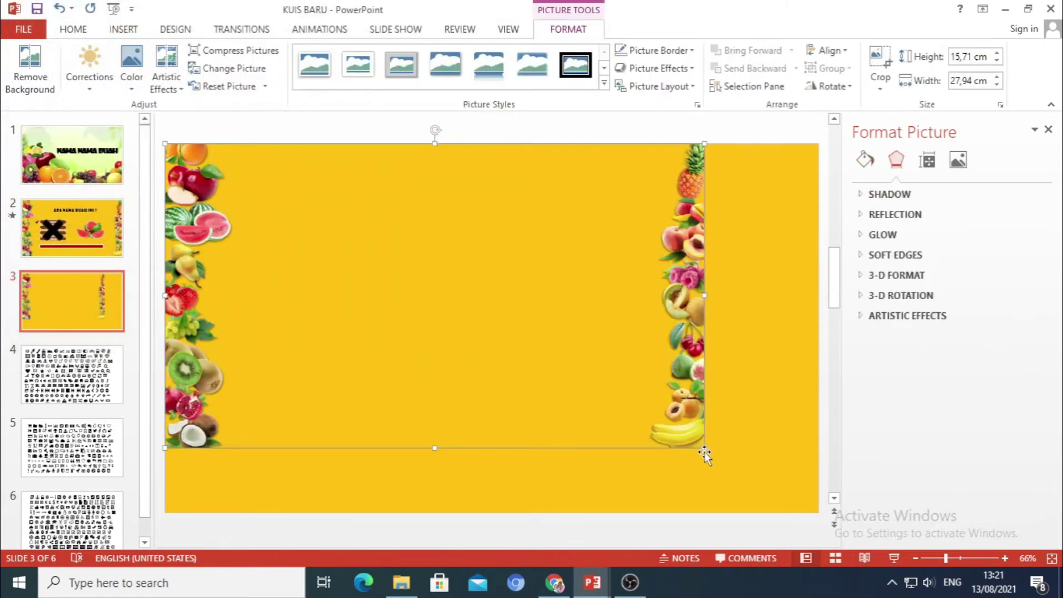
{"action": "left_click_drag", "start_coordinate": [704, 448], "coordinate": [819, 513]}
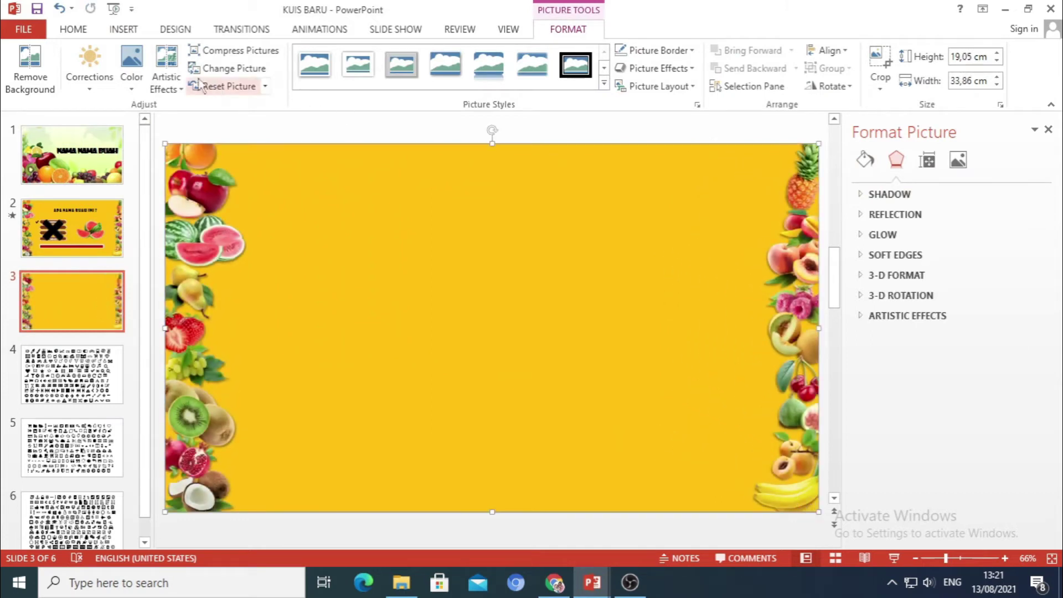
{"action": "left_click", "coordinate": [121, 34]}
Add a text box reading 'APA NAMA BUAH INI' in 36-pt Showcard Gothic
{"action": "left_click", "coordinate": [562, 69]}
{"action": "left_click", "coordinate": [509, 218]}
{"action": "type", "text": "APA"}
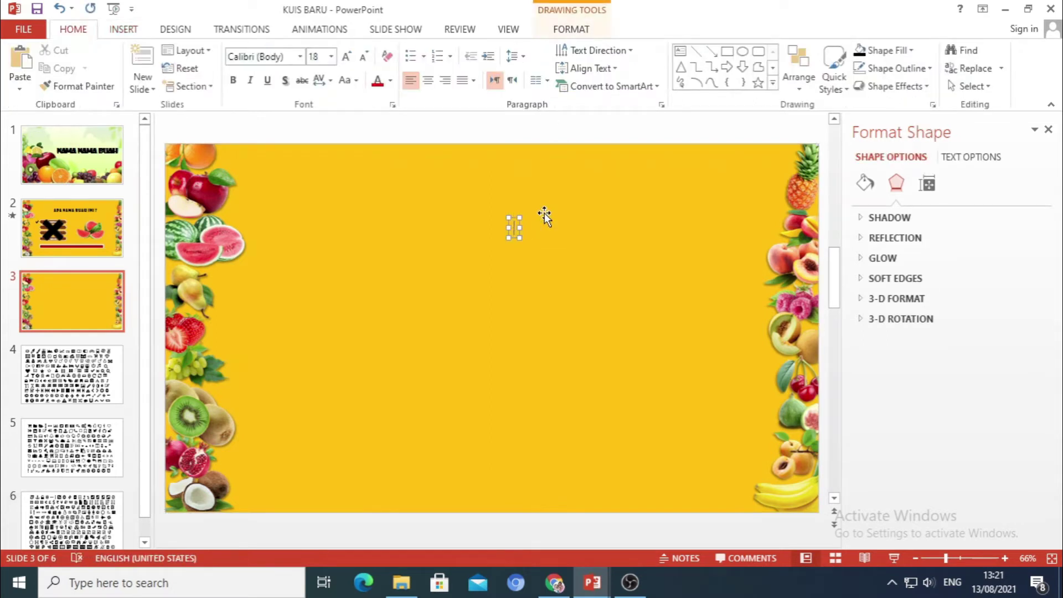
{"action": "type", "text": " NAMA BUAH INI"}
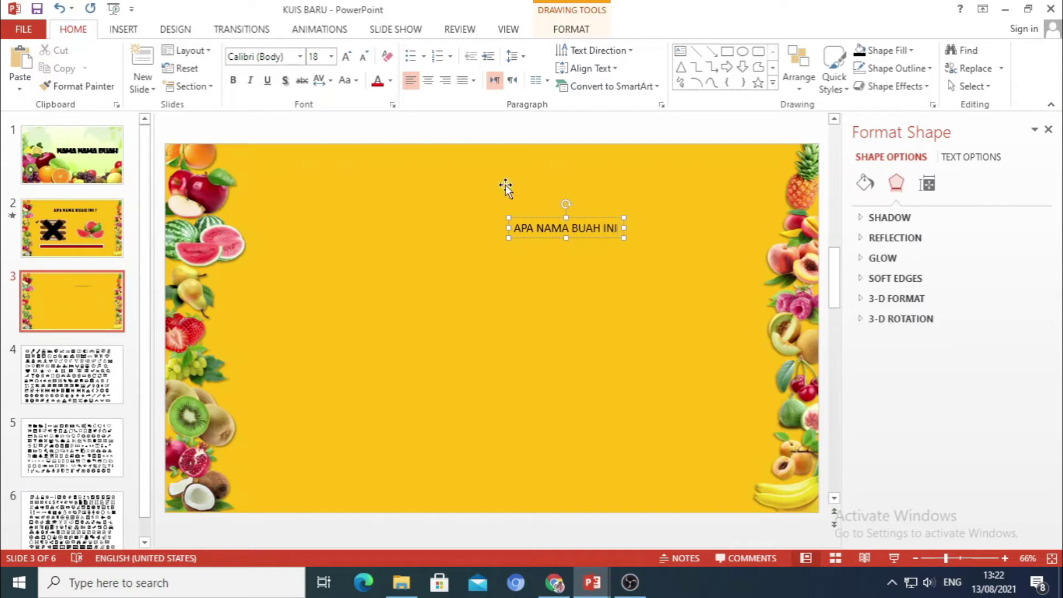
{"action": "left_click", "coordinate": [299, 56]}
{"action": "left_click", "coordinate": [271, 140]}
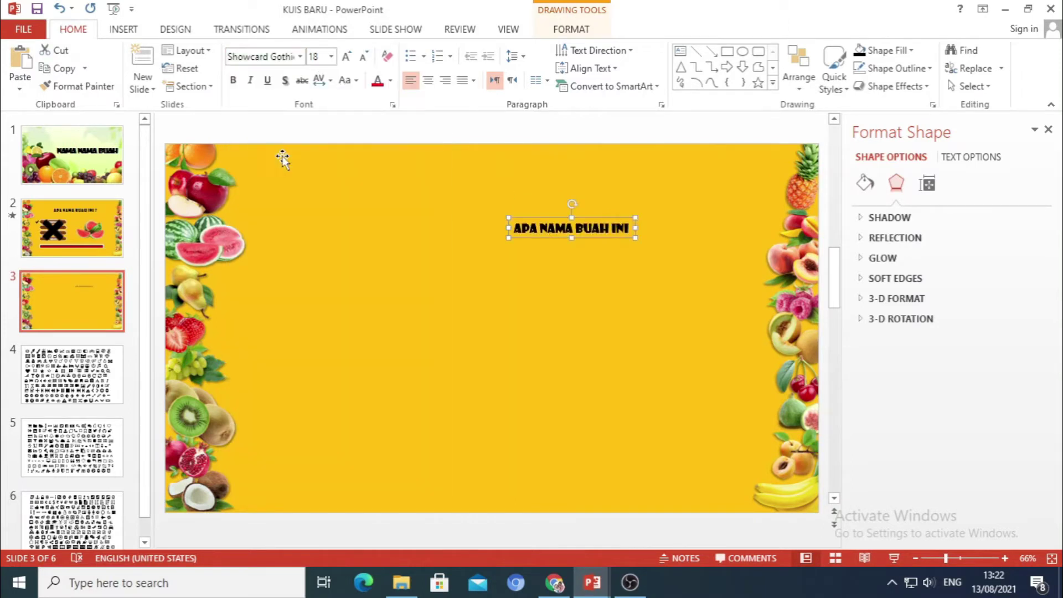
{"action": "left_click", "coordinate": [347, 57]}
{"action": "left_click", "coordinate": [348, 57]}
{"action": "left_click", "coordinate": [347, 56]}
{"action": "left_click", "coordinate": [348, 56]}
{"action": "left_click", "coordinate": [347, 56]}
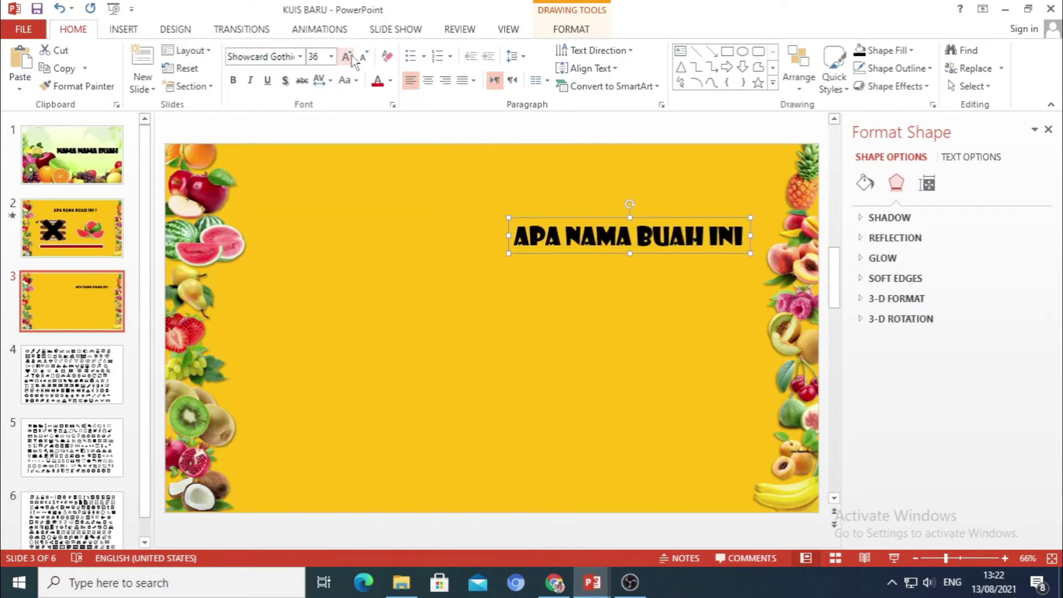
Centre the title horizontally, nudge it higher, and append '?' to the text
{"action": "left_click_drag", "start_coordinate": [606, 218], "coordinate": [464, 203]}
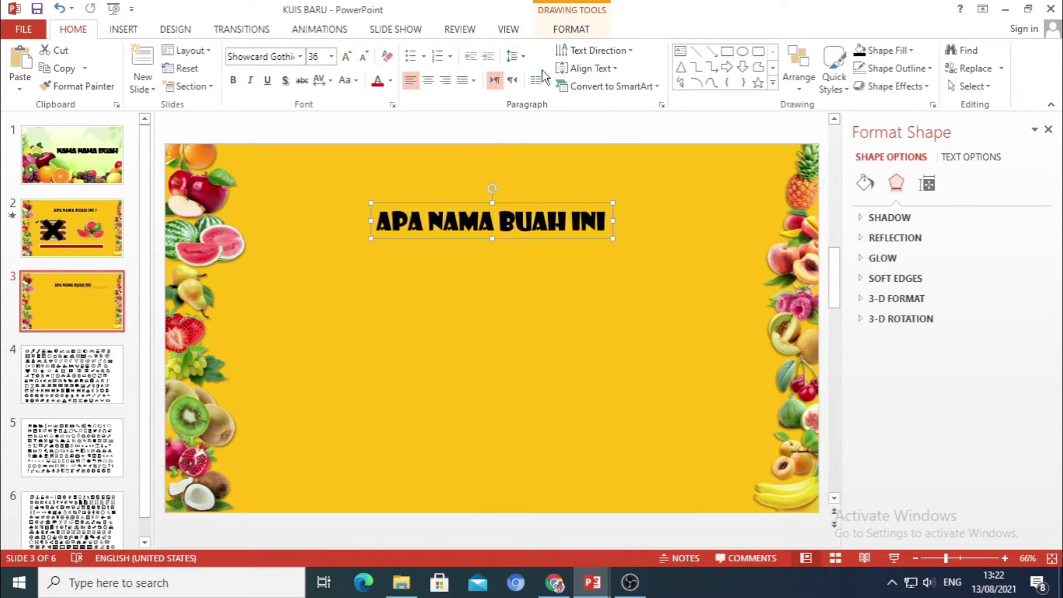
{"action": "left_click", "coordinate": [572, 29]}
{"action": "left_click", "coordinate": [798, 50]}
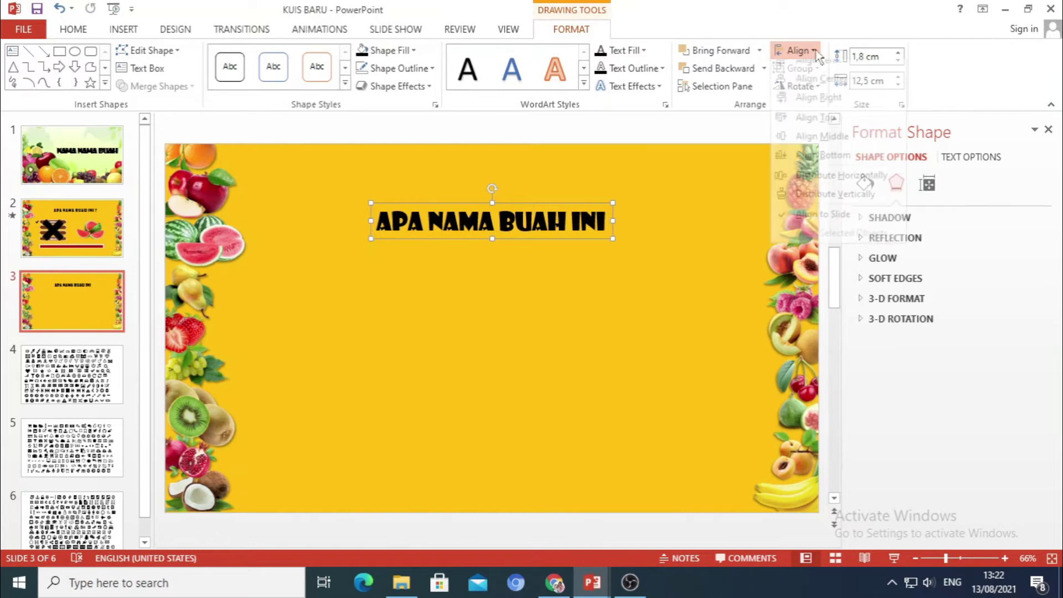
{"action": "left_click", "coordinate": [823, 89]}
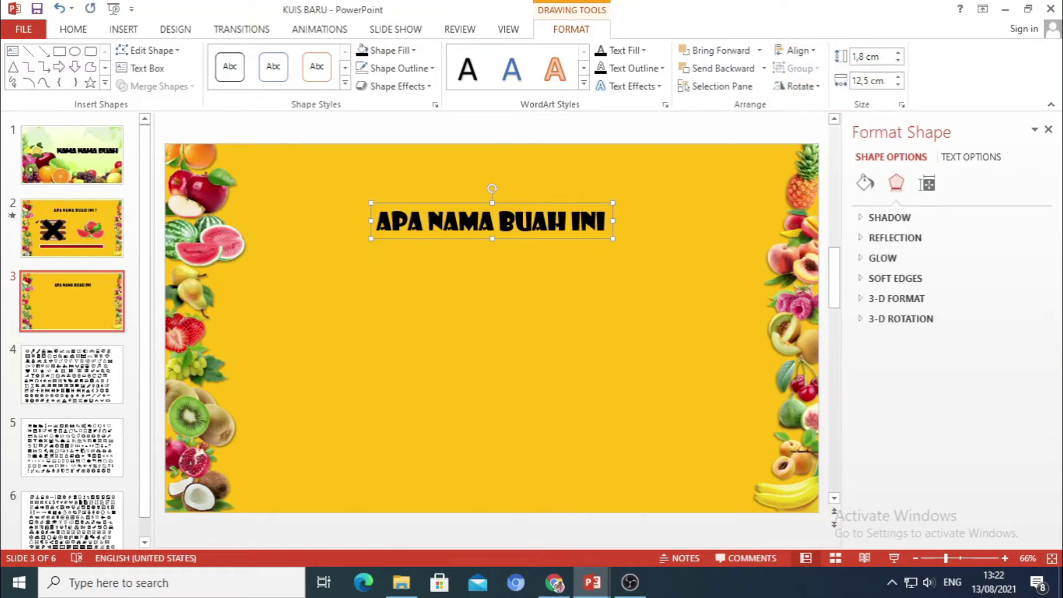
{"action": "left_click", "coordinate": [463, 298]}
{"action": "left_click", "coordinate": [510, 206]}
{"action": "left_click_drag", "start_coordinate": [525, 205], "coordinate": [524, 188]}
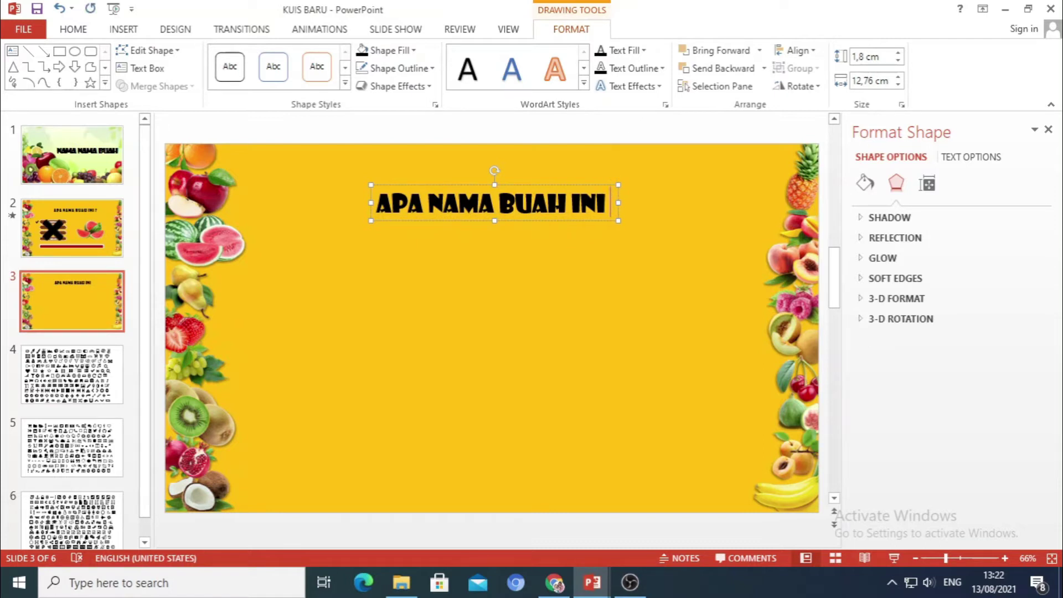
{"action": "type", "text": "?"}
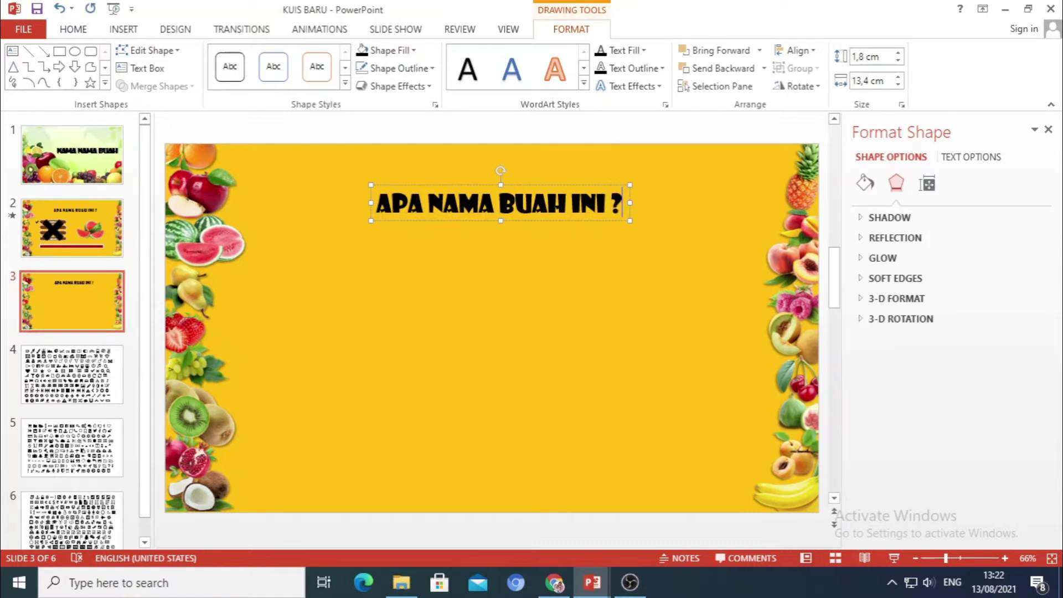
{"action": "left_click", "coordinate": [128, 30]}
Draw a wide rounded-rectangle bar below the title with more rounded corners
{"action": "left_click", "coordinate": [267, 77]}
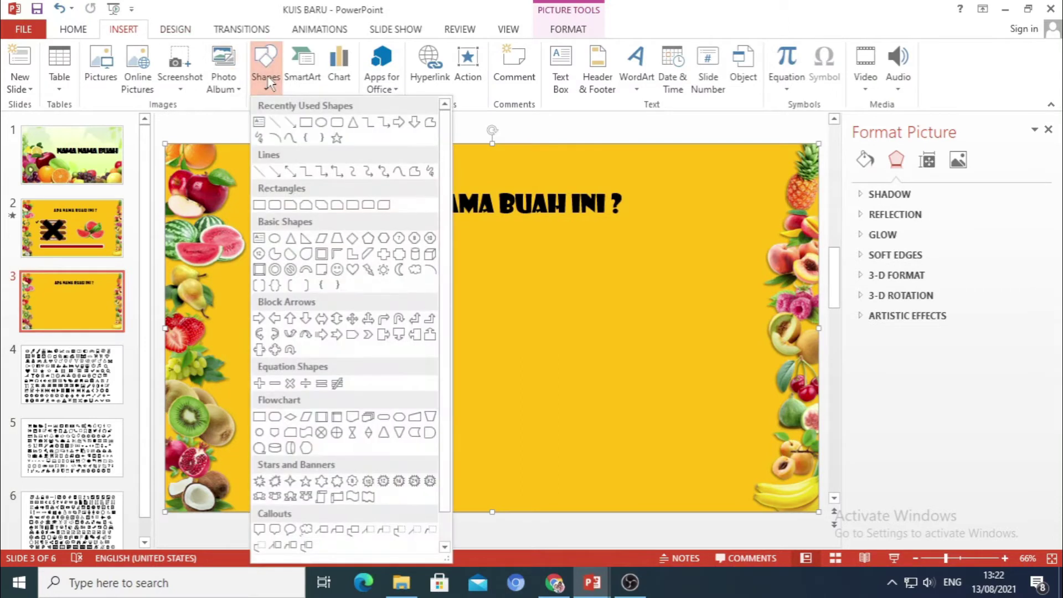
{"action": "left_click", "coordinate": [336, 122]}
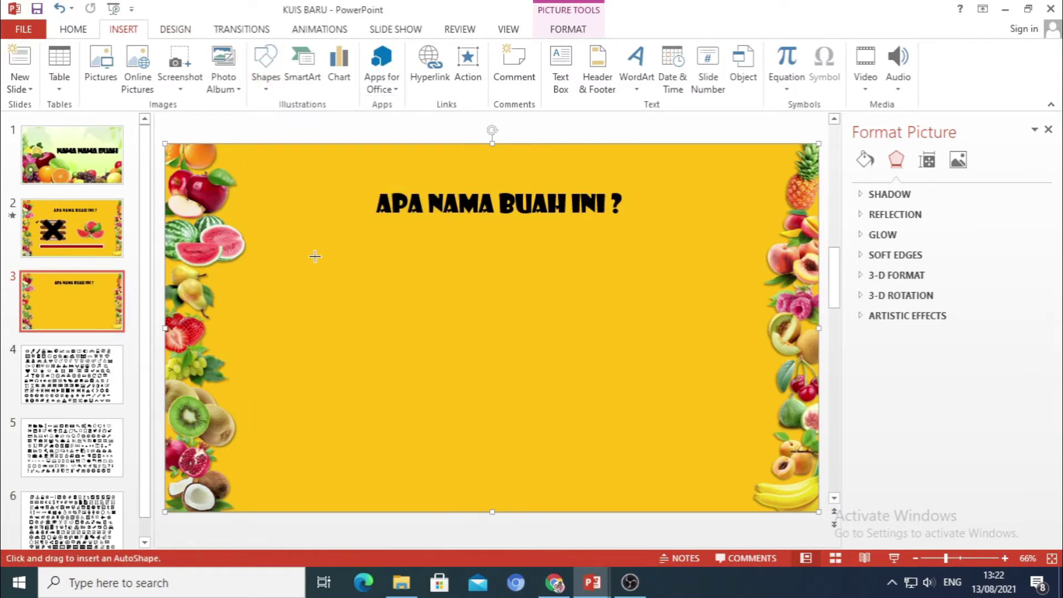
{"action": "left_click_drag", "start_coordinate": [298, 256], "coordinate": [430, 279]}
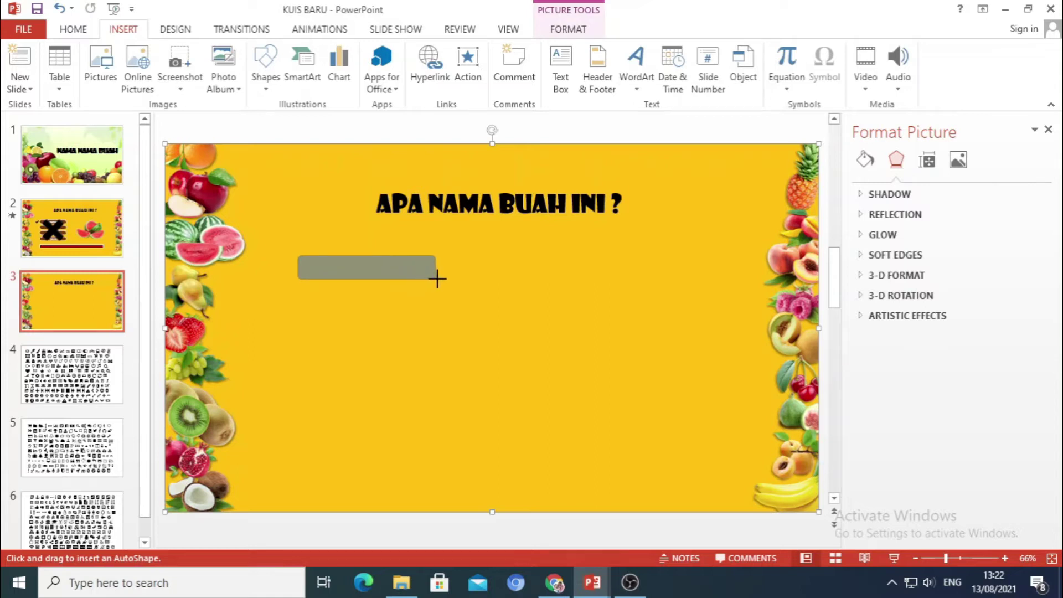
{"action": "left_click_drag", "start_coordinate": [438, 279], "coordinate": [438, 279]}
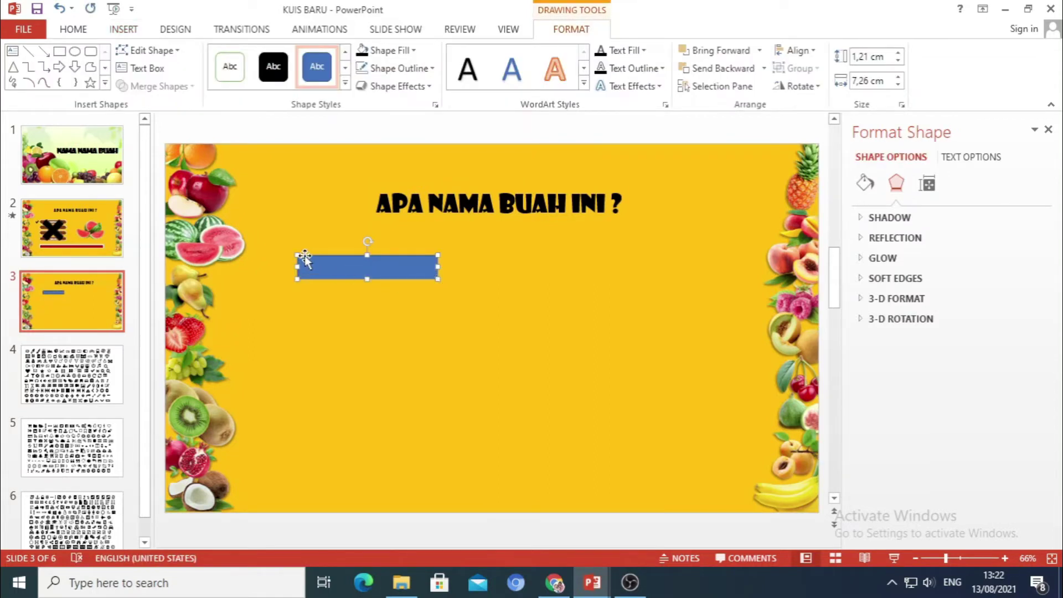
{"action": "left_click_drag", "start_coordinate": [304, 255], "coordinate": [307, 256]}
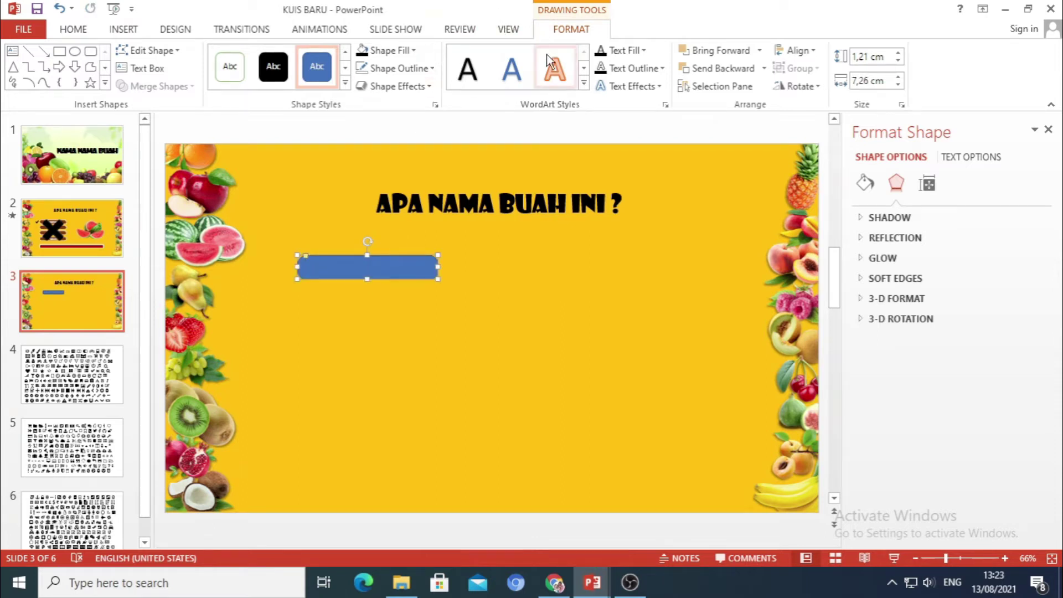
Give the bar a dark brown fill, no outline, and a preset rim-and-shadow effect
{"action": "left_click", "coordinate": [414, 51]}
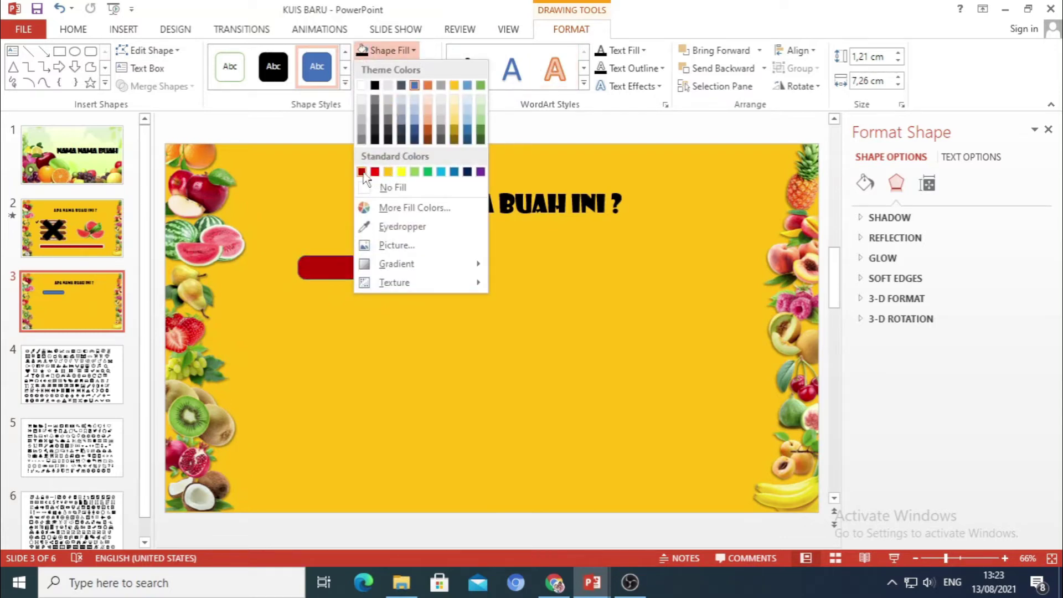
{"action": "left_click", "coordinate": [430, 142]}
{"action": "left_click", "coordinate": [398, 68]}
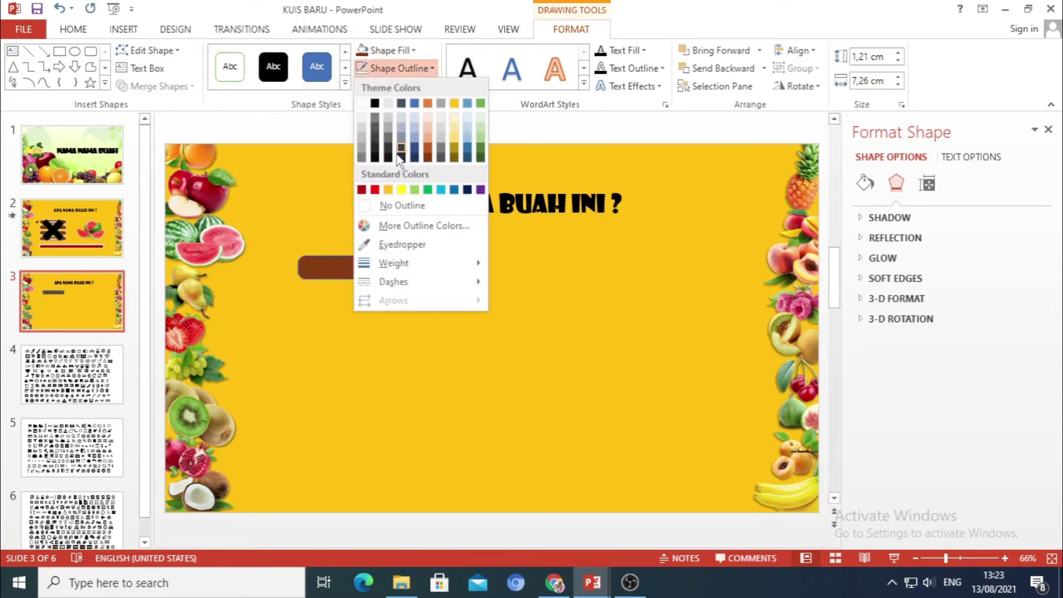
{"action": "left_click", "coordinate": [388, 206]}
{"action": "left_click", "coordinate": [427, 89]}
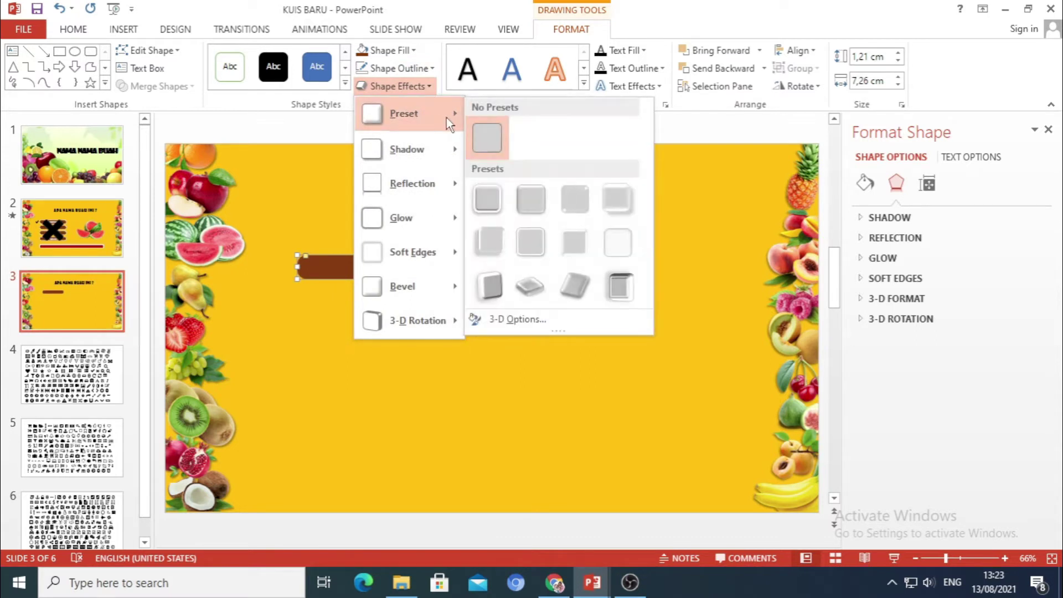
{"action": "left_click", "coordinate": [492, 208]}
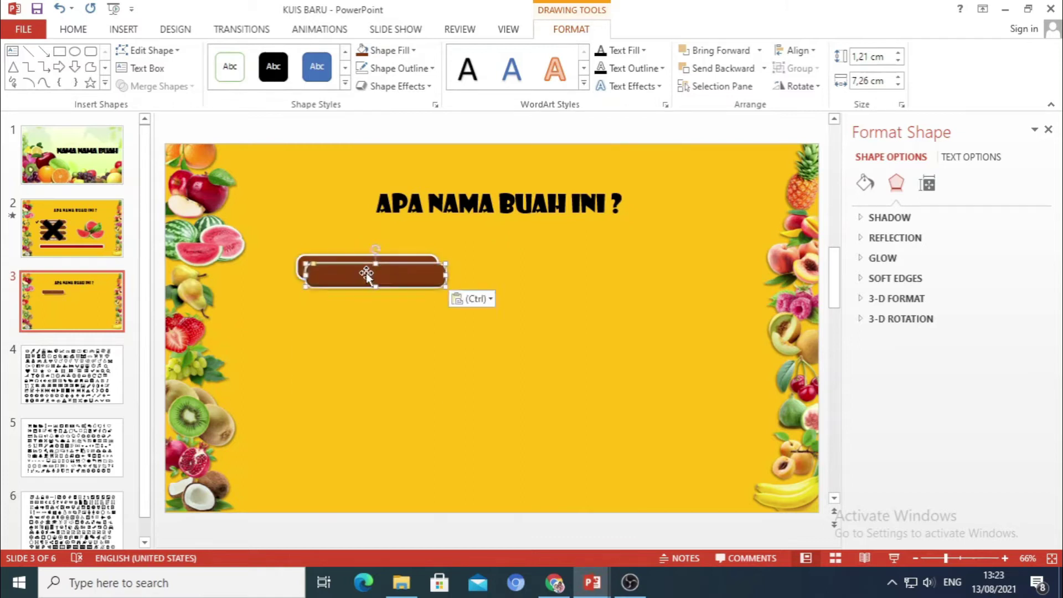
Duplicate the bar into four evenly spaced answer bars
{"action": "left_click_drag", "start_coordinate": [370, 277], "coordinate": [370, 317]}
{"action": "key", "text": "ctrl+d"}
{"action": "key", "text": "ctrl+d"}
{"action": "left_click", "coordinate": [490, 313]}
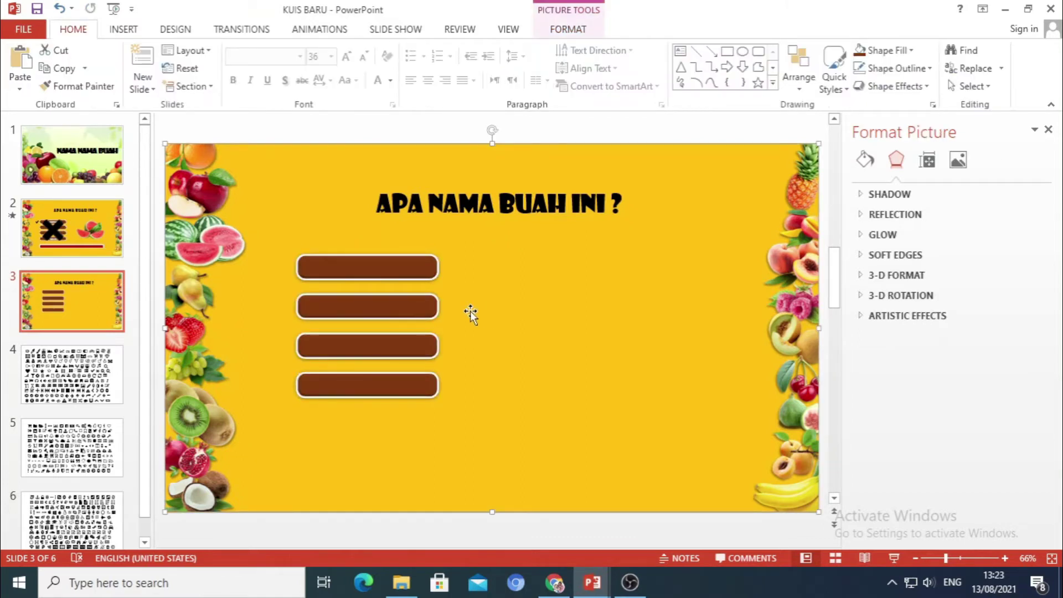
{"action": "left_click", "coordinate": [120, 29]}
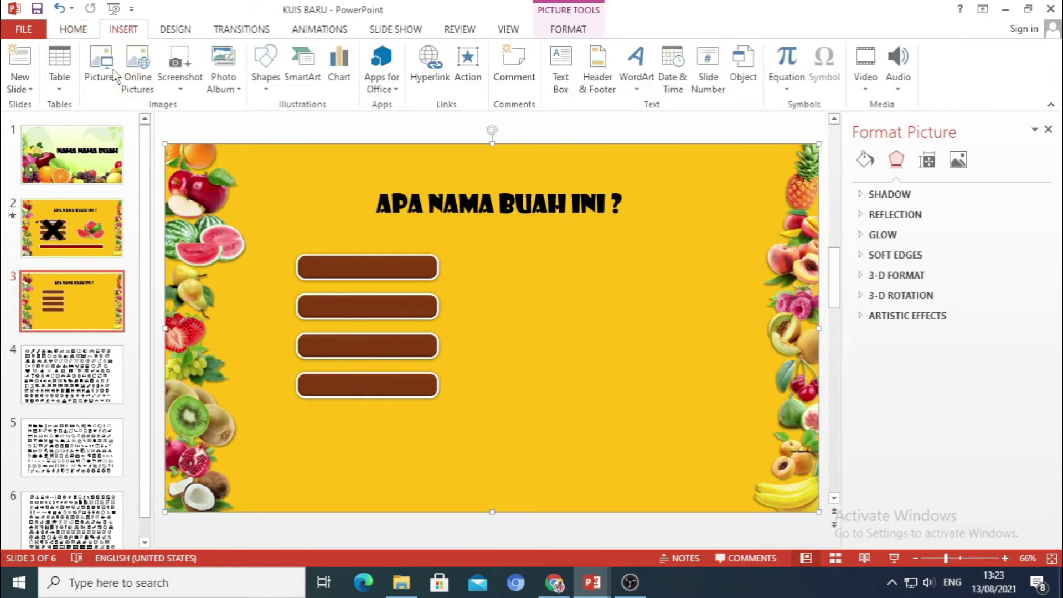
Insert the watermelon image, shrink it, and position it right of the answer bars
{"action": "left_click", "coordinate": [100, 72]}
{"action": "left_click", "coordinate": [279, 145]}
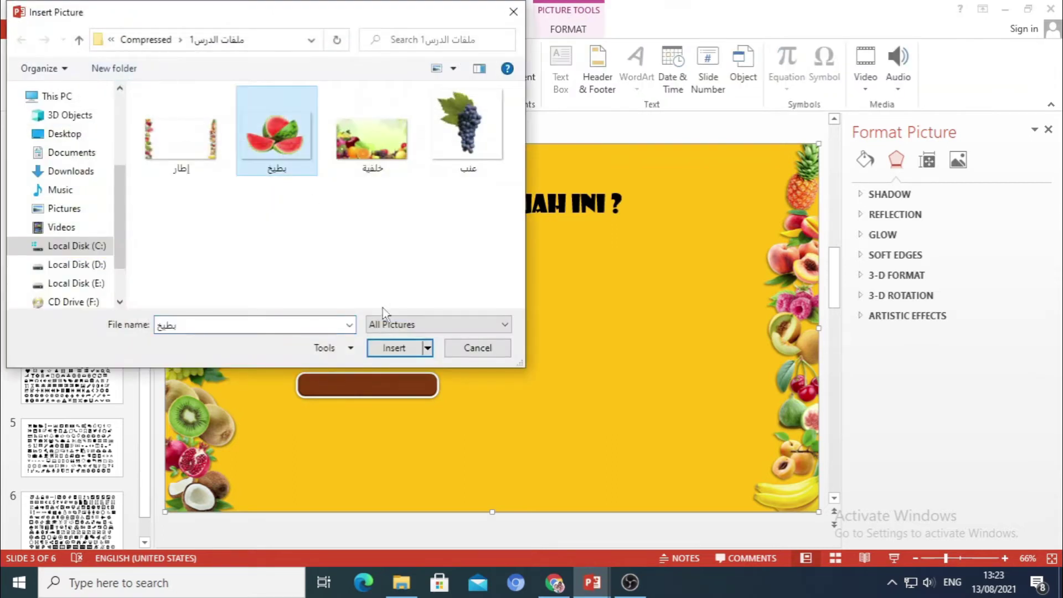
{"action": "left_click", "coordinate": [393, 348]}
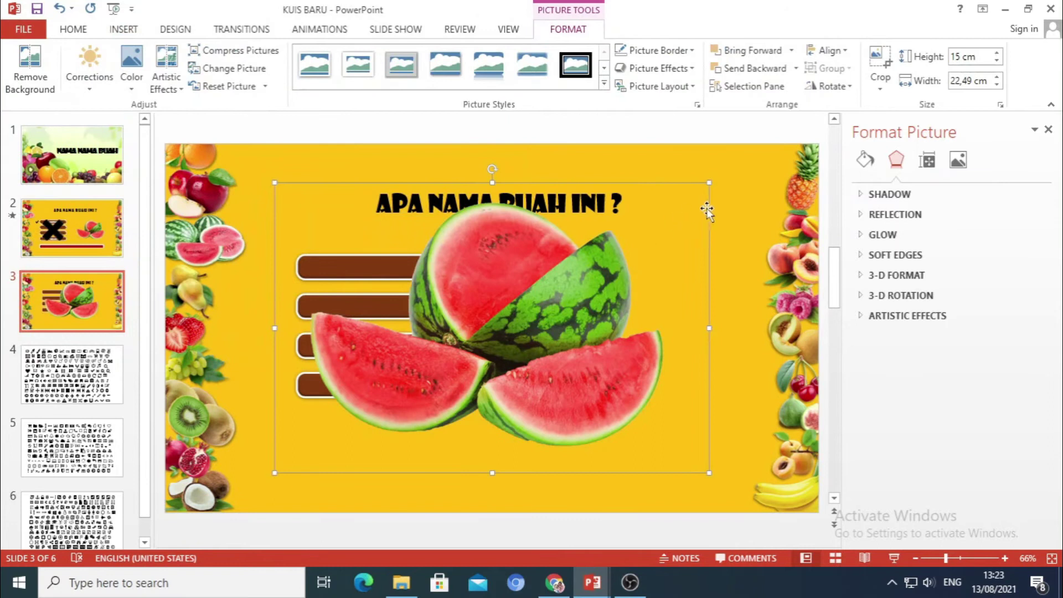
{"action": "left_click_drag", "start_coordinate": [710, 182], "coordinate": [508, 318]}
{"action": "mouse_move", "coordinate": [441, 356]}
{"action": "left_mouse_down"}
{"action": "mouse_move", "coordinate": [494, 386]}
{"action": "mouse_move", "coordinate": [653, 291]}
{"action": "left_mouse_up"}
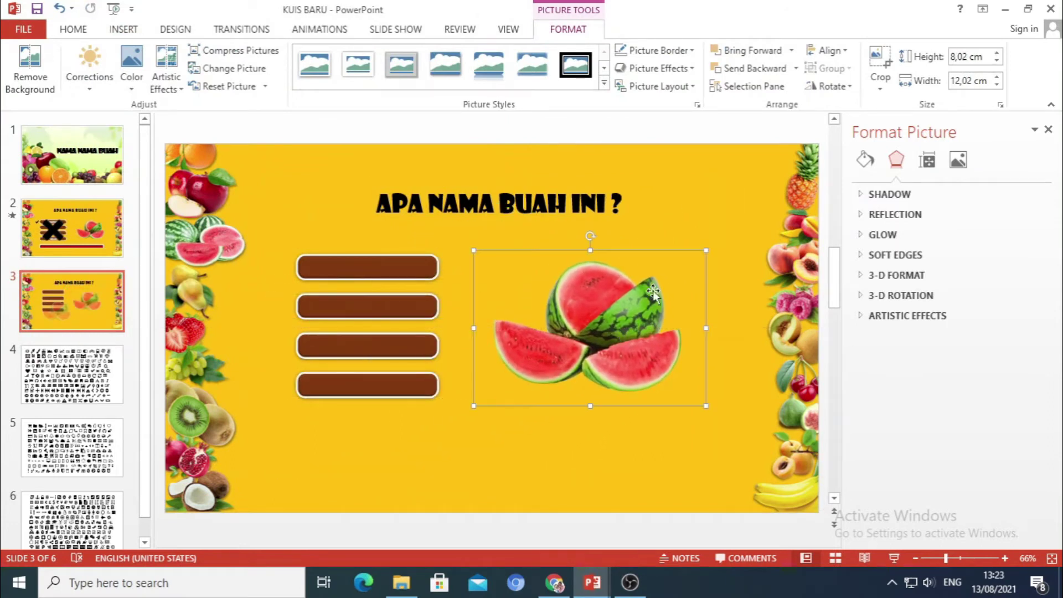
{"action": "left_click_drag", "start_coordinate": [706, 251], "coordinate": [704, 222]}
{"action": "left_click", "coordinate": [706, 225]}
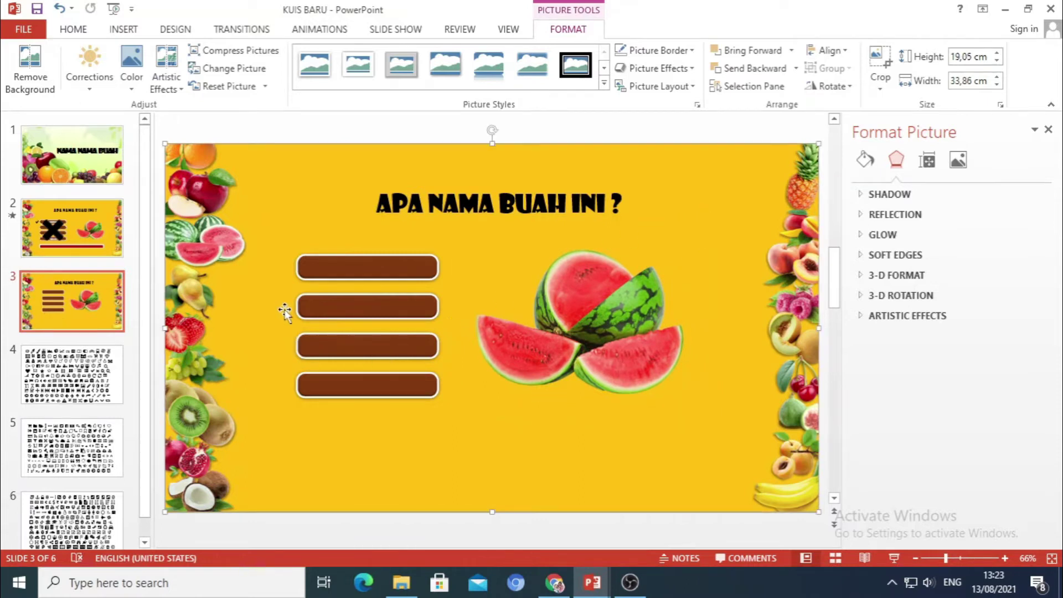
{"action": "left_click", "coordinate": [130, 31]}
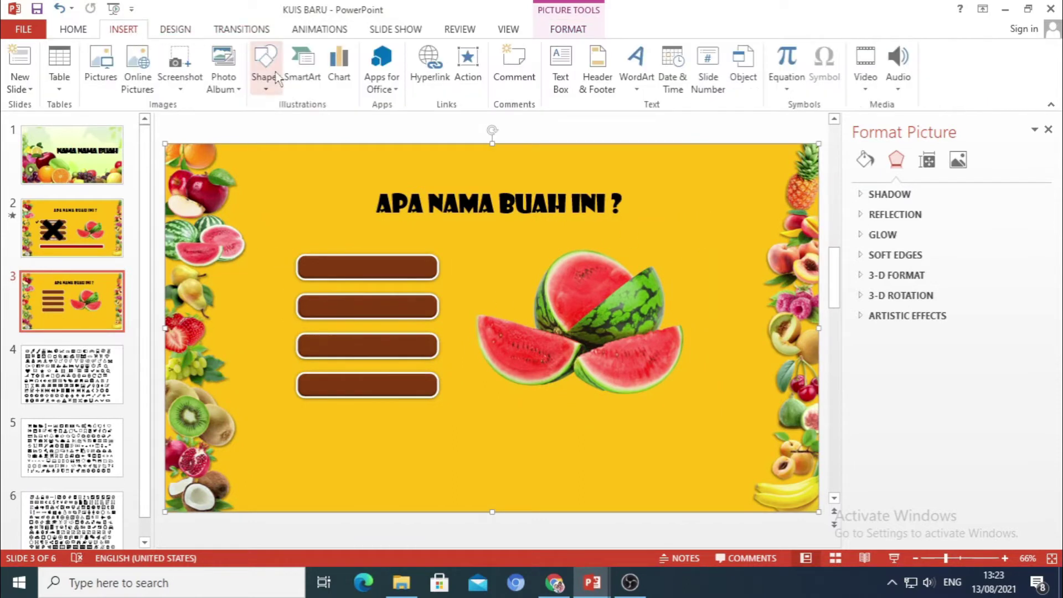
Draw a long plain rectangle beneath the answer bars
{"action": "left_click", "coordinate": [278, 79]}
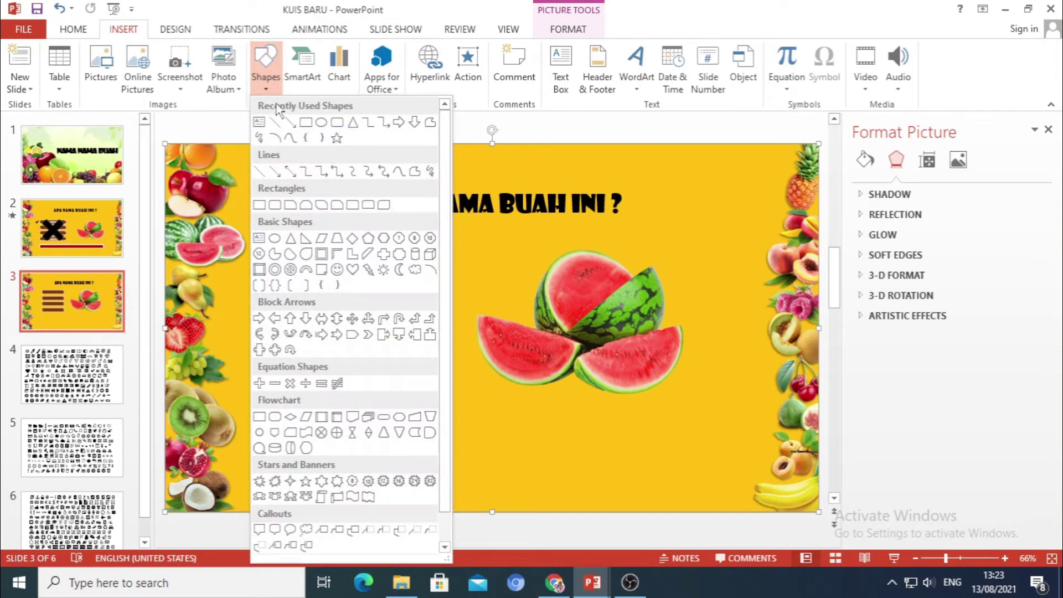
{"action": "left_click", "coordinate": [337, 123]}
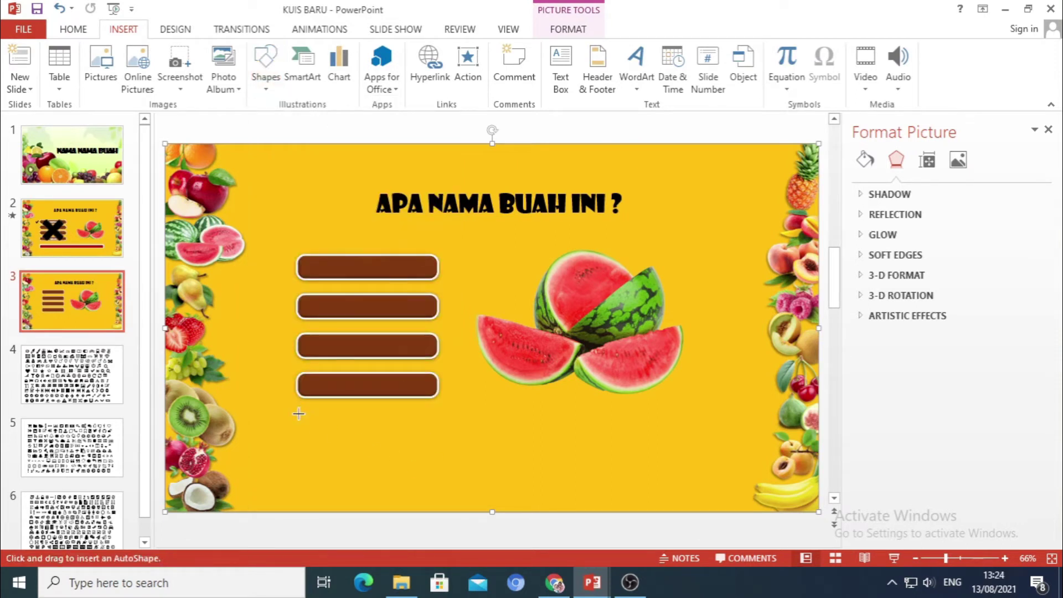
{"action": "left_click_drag", "start_coordinate": [299, 419], "coordinate": [644, 438]}
{"action": "left_click_drag", "start_coordinate": [535, 427], "coordinate": [538, 442]}
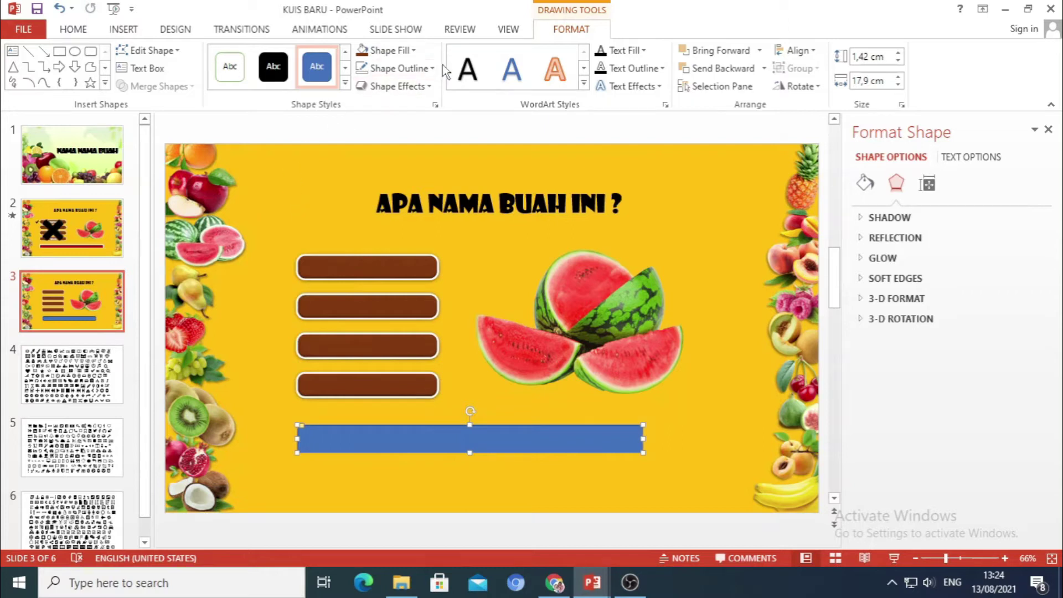
Fill the rectangle near-white, remove its outline, and apply a bevel effect
{"action": "left_click", "coordinate": [414, 51]}
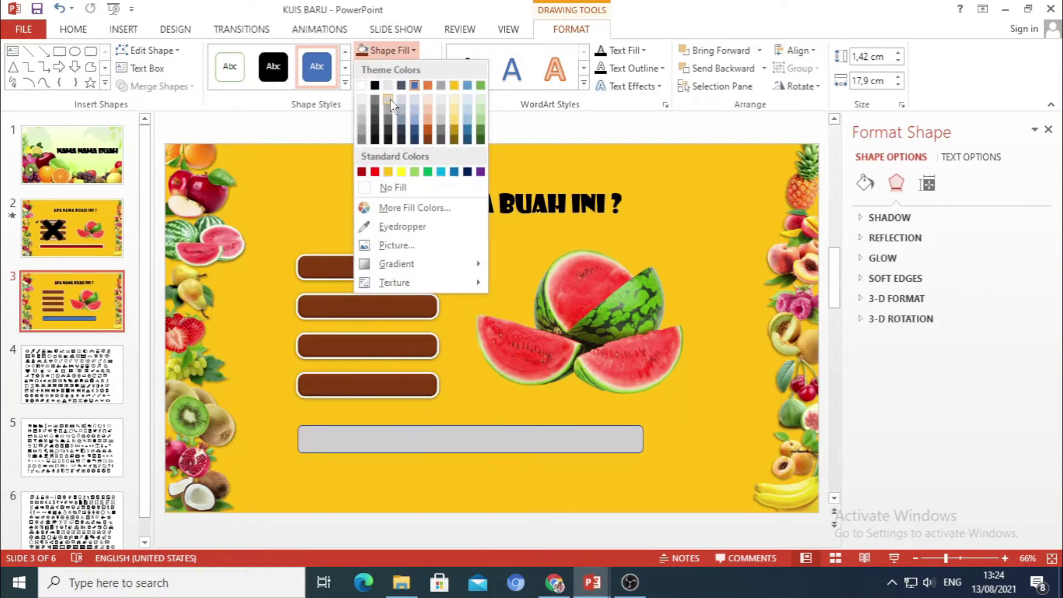
{"action": "left_click", "coordinate": [361, 98]}
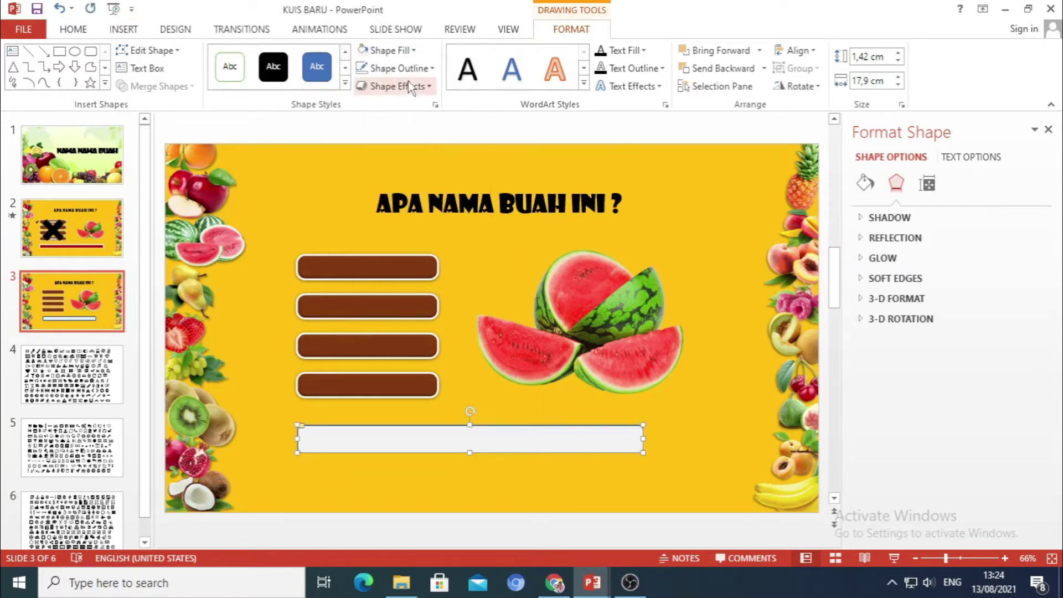
{"action": "left_click", "coordinate": [399, 68]}
{"action": "left_click", "coordinate": [388, 206]}
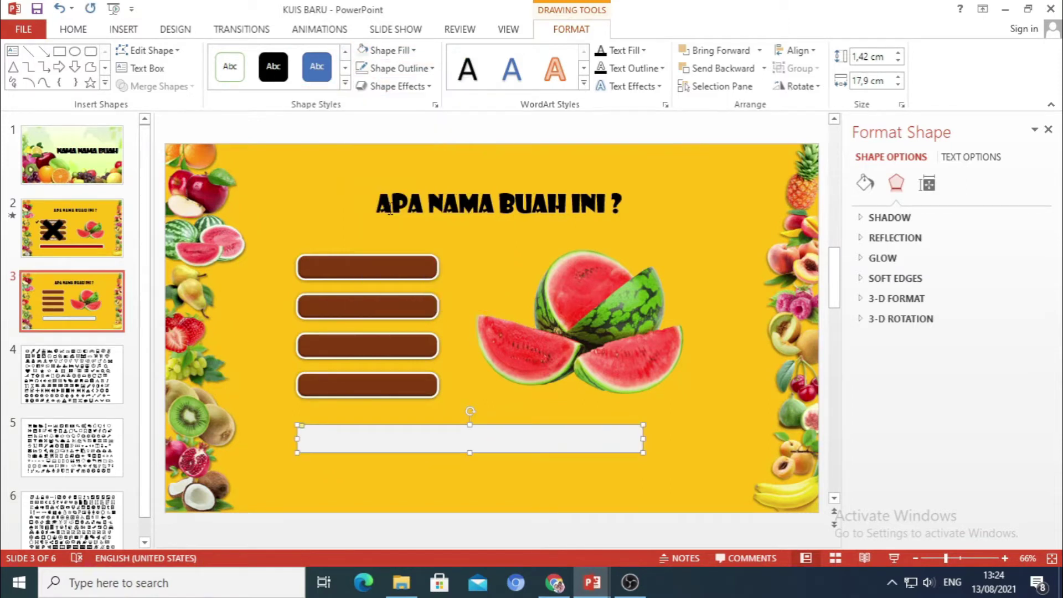
{"action": "left_click", "coordinate": [420, 87]}
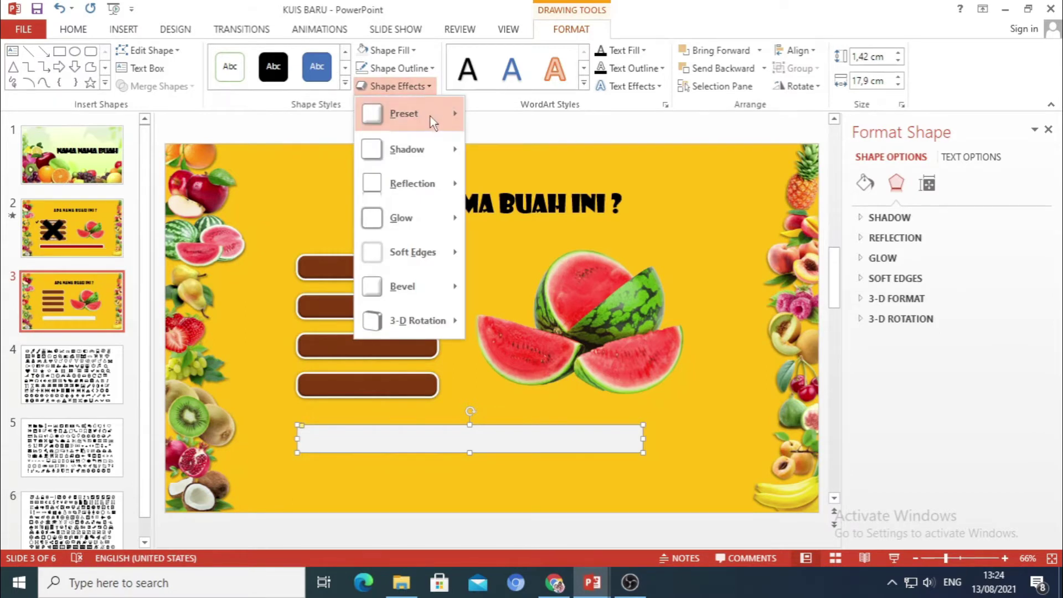
{"action": "mouse_move", "coordinate": [404, 286]}
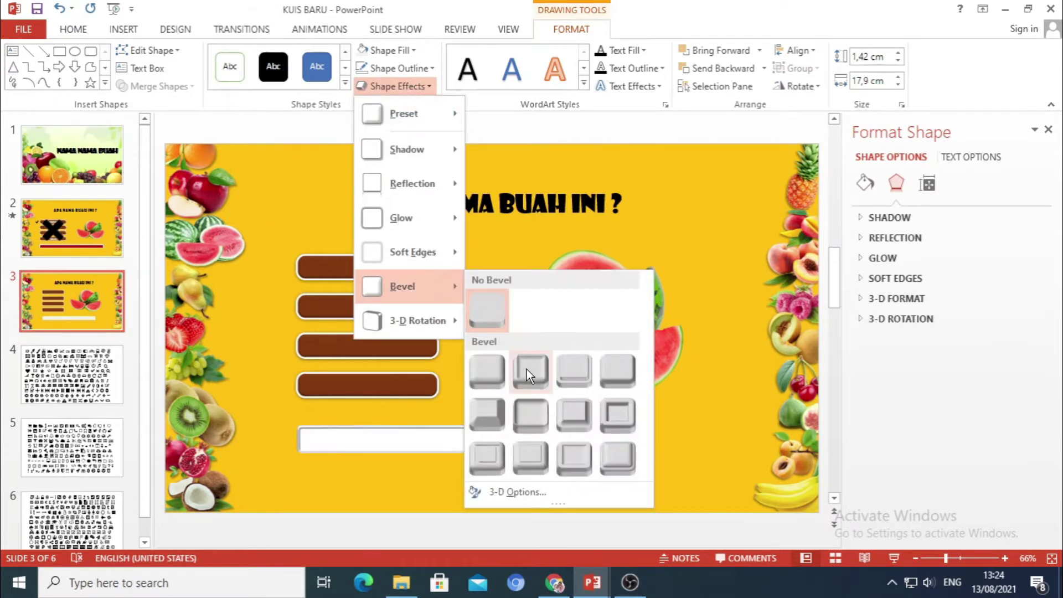
{"action": "left_click", "coordinate": [527, 371]}
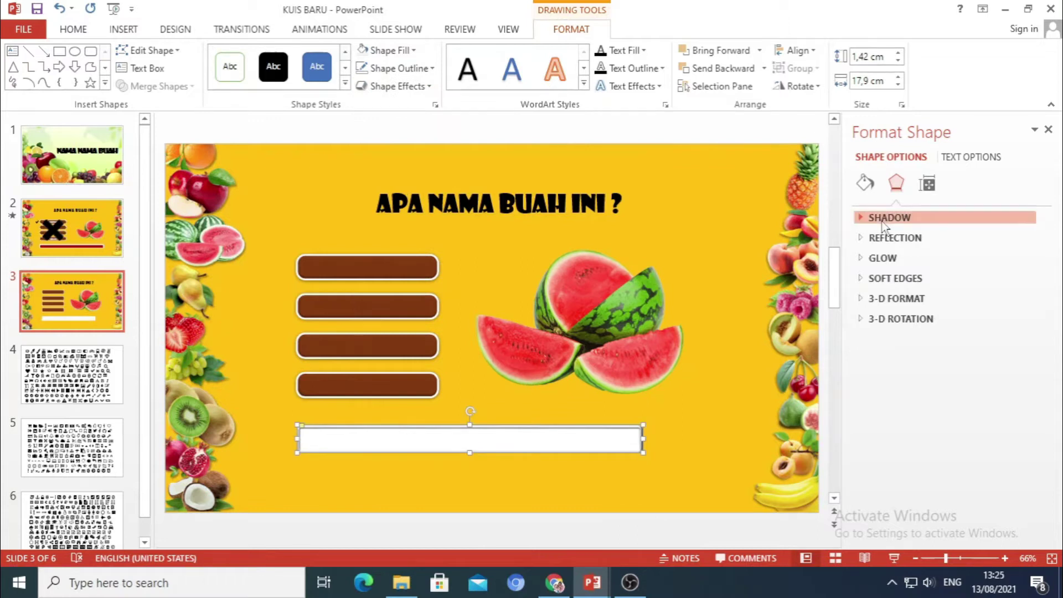
Set the timer bar's 3-D material to Matte, replacing an initial Plastic choice
{"action": "left_click", "coordinate": [889, 218]}
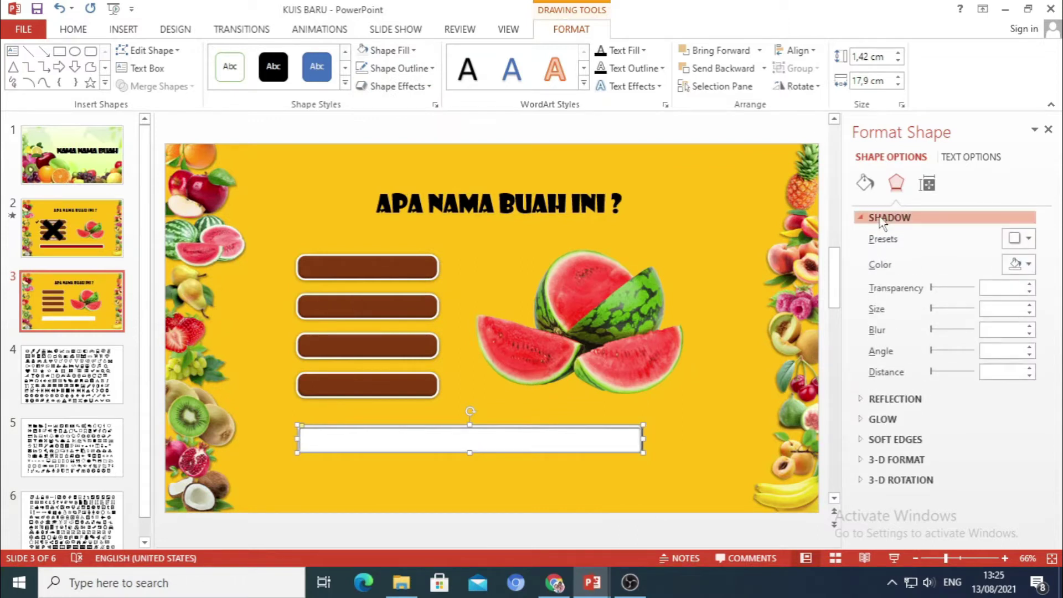
{"action": "left_click", "coordinate": [889, 217]}
{"action": "left_click", "coordinate": [883, 300]}
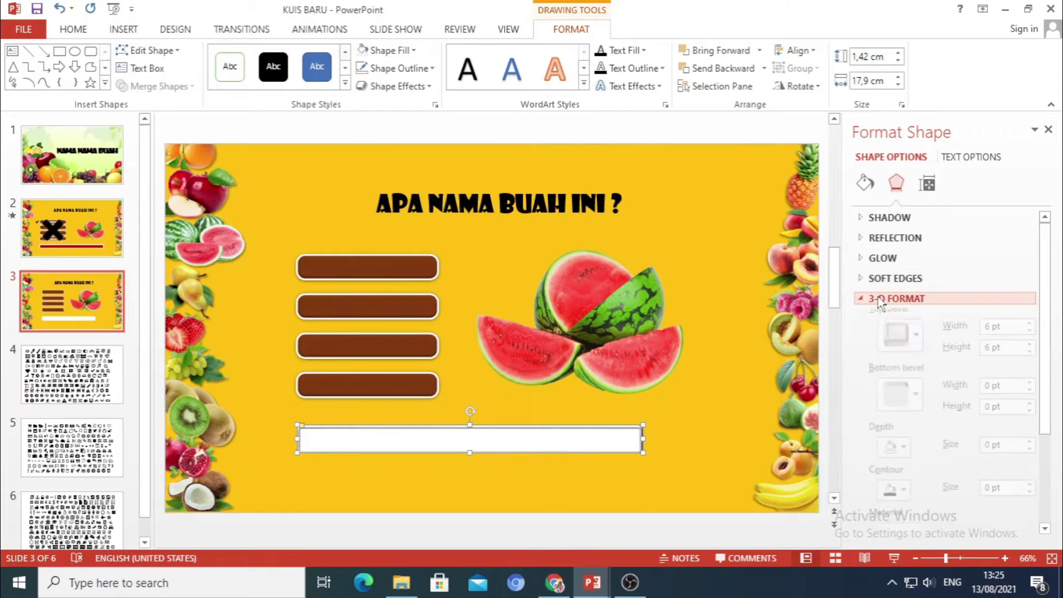
{"action": "scroll", "coordinate": [900, 365], "scroll_direction": "down", "scroll_amount": 3}
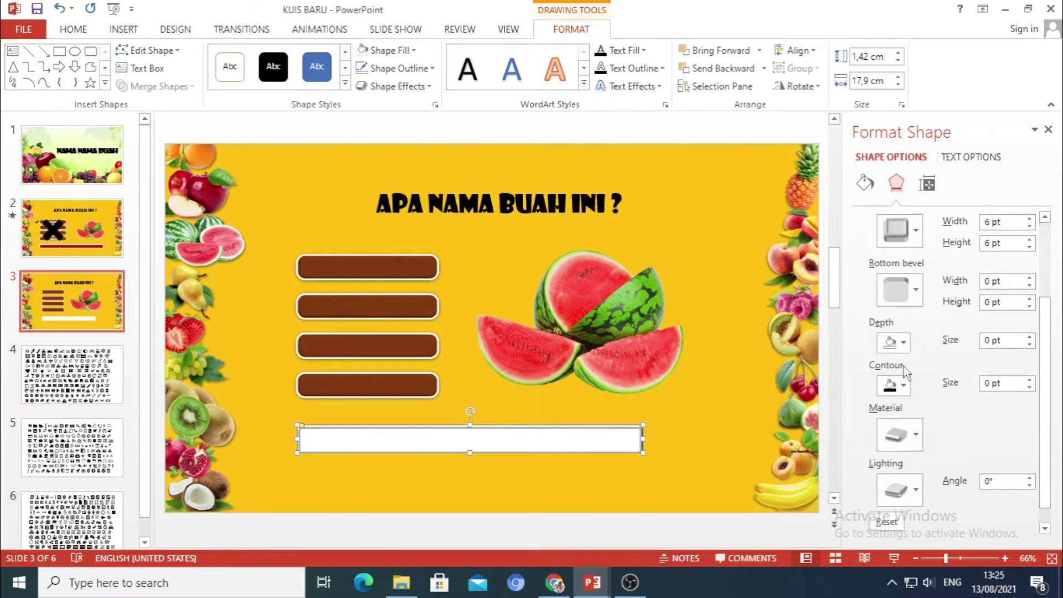
{"action": "left_click", "coordinate": [917, 437]}
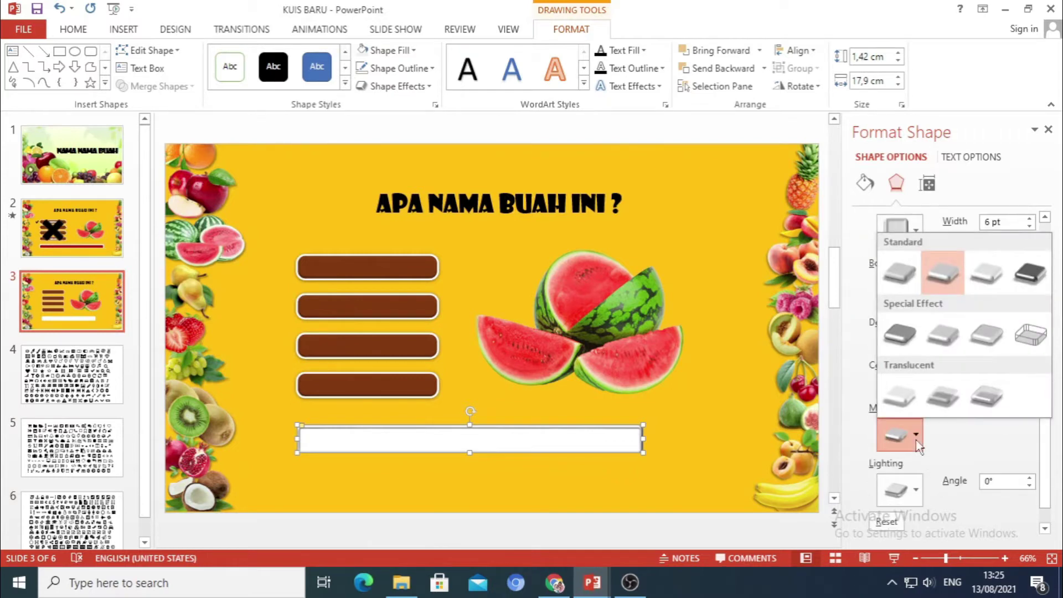
{"action": "left_click", "coordinate": [980, 281]}
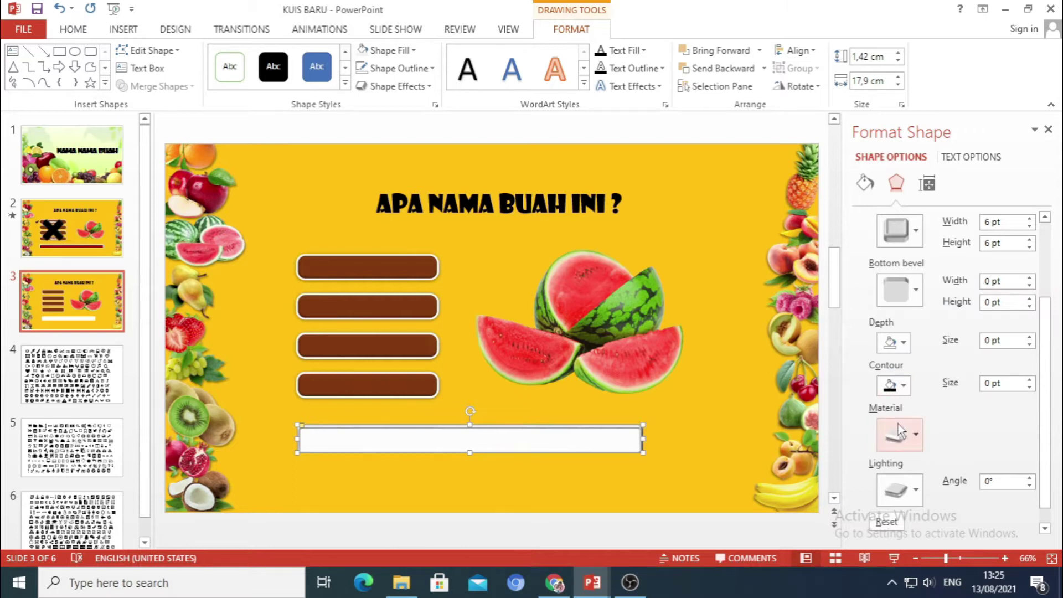
{"action": "left_click", "coordinate": [914, 440]}
{"action": "left_click", "coordinate": [898, 277]}
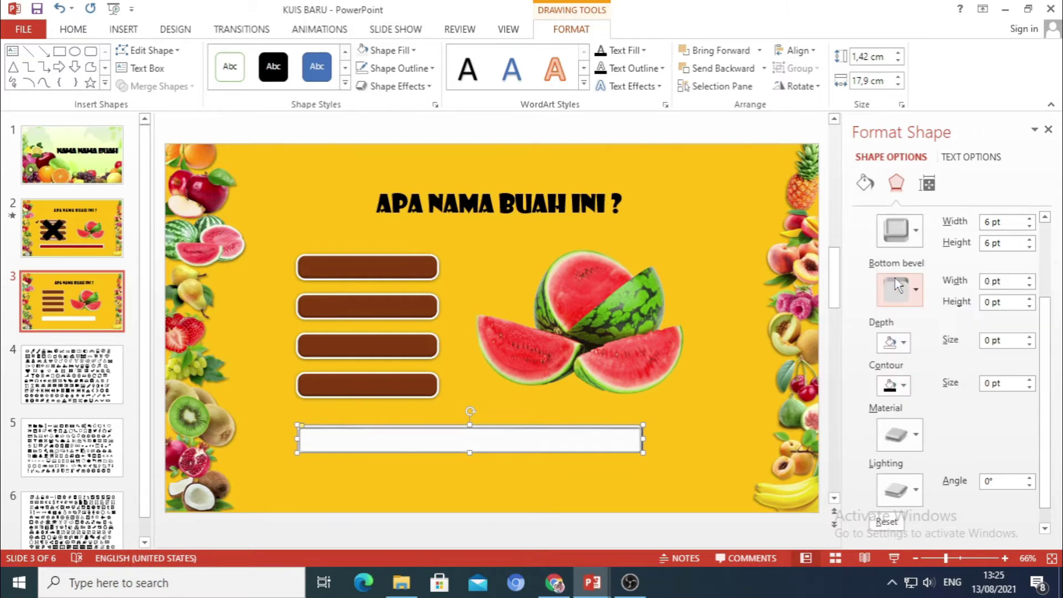
Apply a Neutral lighting preset to the bar and close the Format Shape pane
{"action": "scroll", "coordinate": [900, 471], "scroll_direction": "down", "scroll_amount": 1}
{"action": "left_click", "coordinate": [920, 470]}
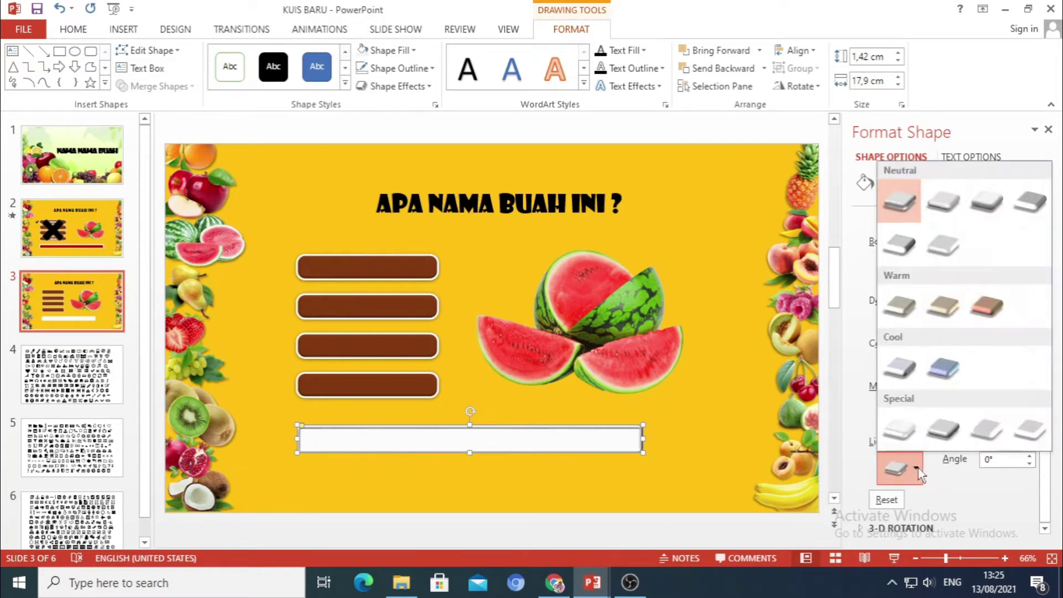
{"action": "left_click", "coordinate": [986, 208]}
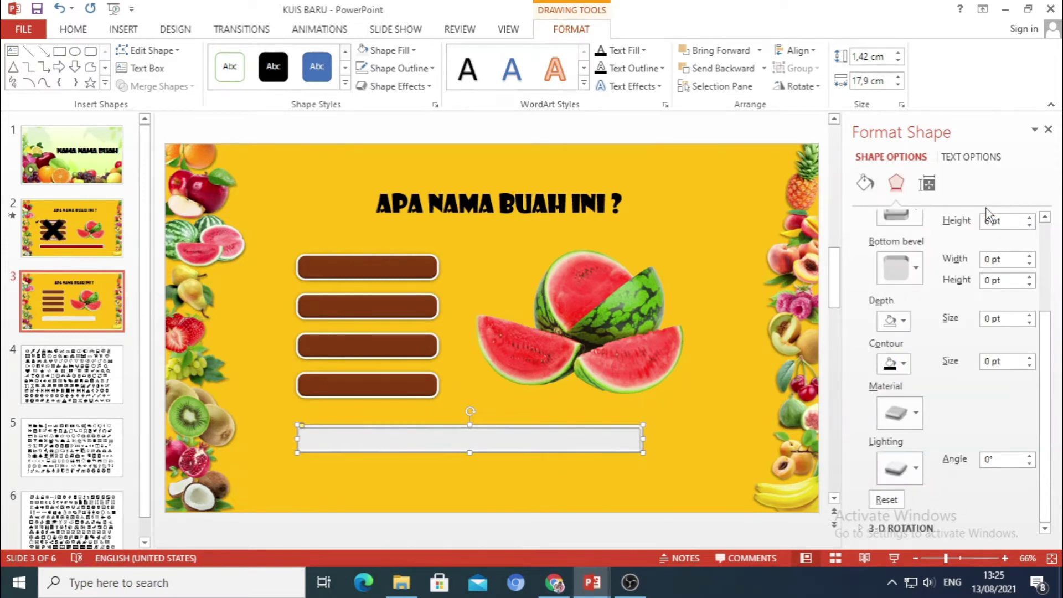
{"action": "left_click", "coordinate": [1049, 129]}
{"action": "left_click", "coordinate": [121, 30]}
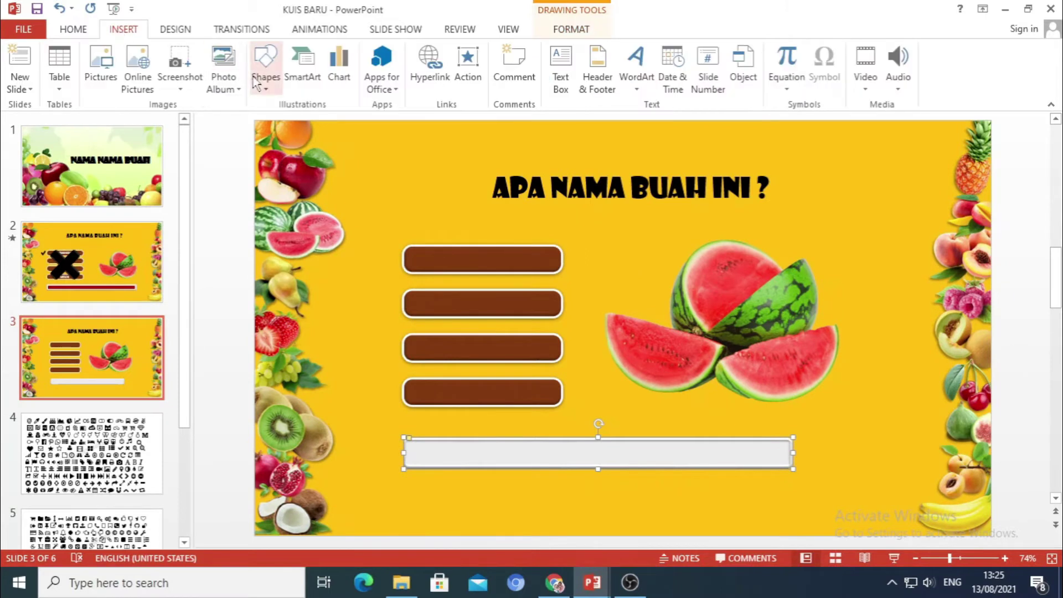
Draw a blue rectangle inside the grey timer track
{"action": "left_click", "coordinate": [266, 64]}
{"action": "left_click", "coordinate": [321, 123]}
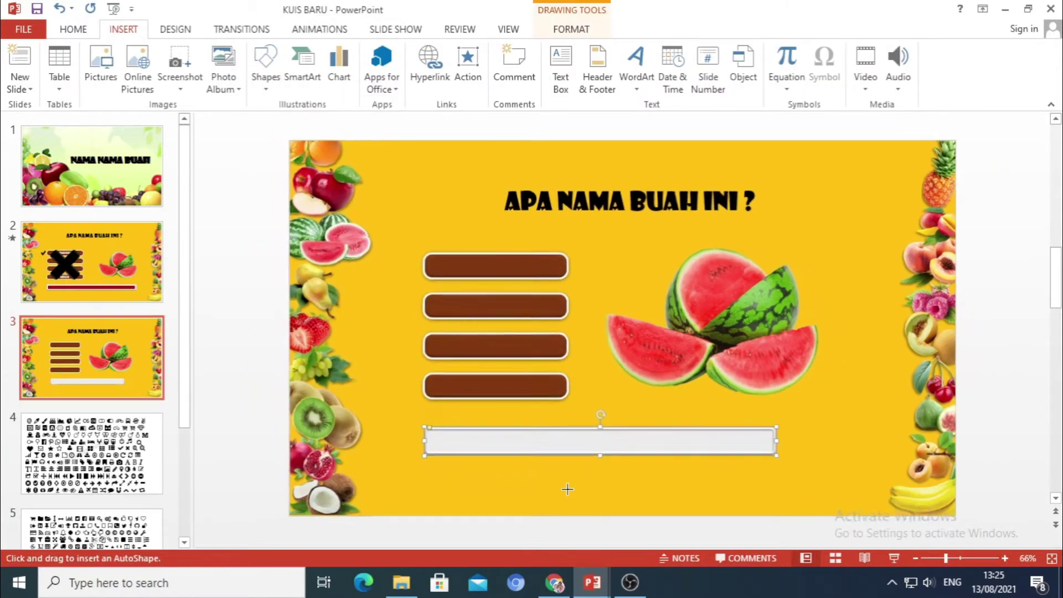
{"action": "scroll", "coordinate": [567, 489], "scroll_direction": "up", "scroll_amount": 8, "text": "ctrl"}
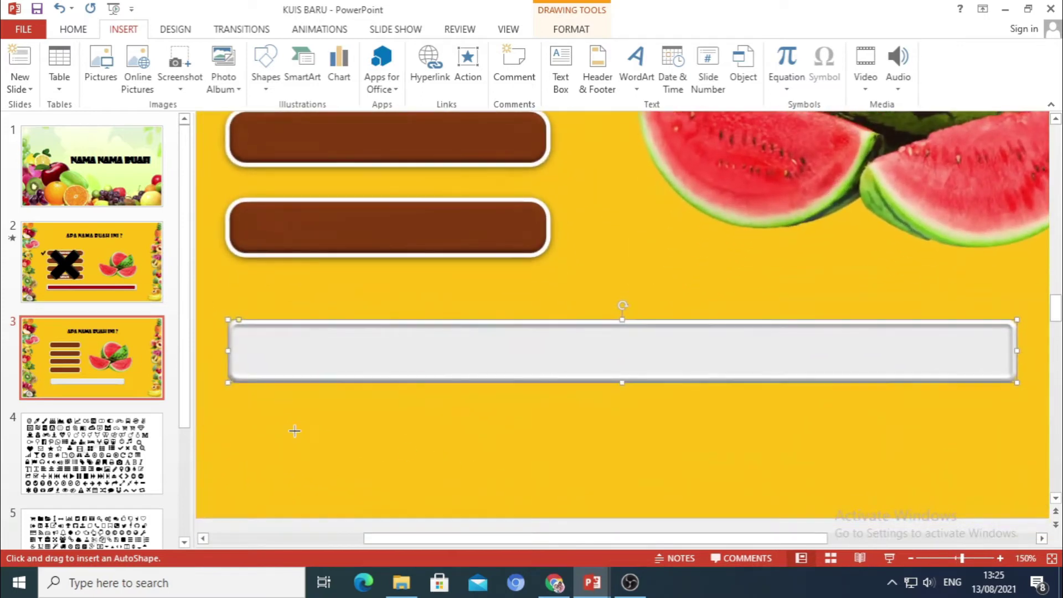
{"action": "left_click_drag", "start_coordinate": [236, 329], "coordinate": [914, 353]}
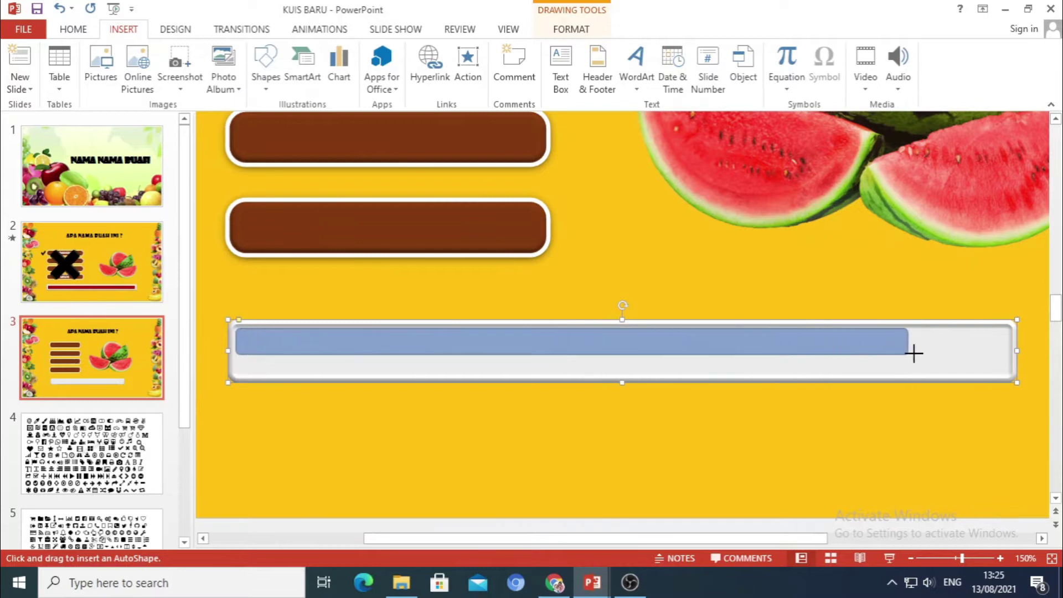
{"action": "left_click_drag", "start_coordinate": [914, 353], "coordinate": [1009, 375]}
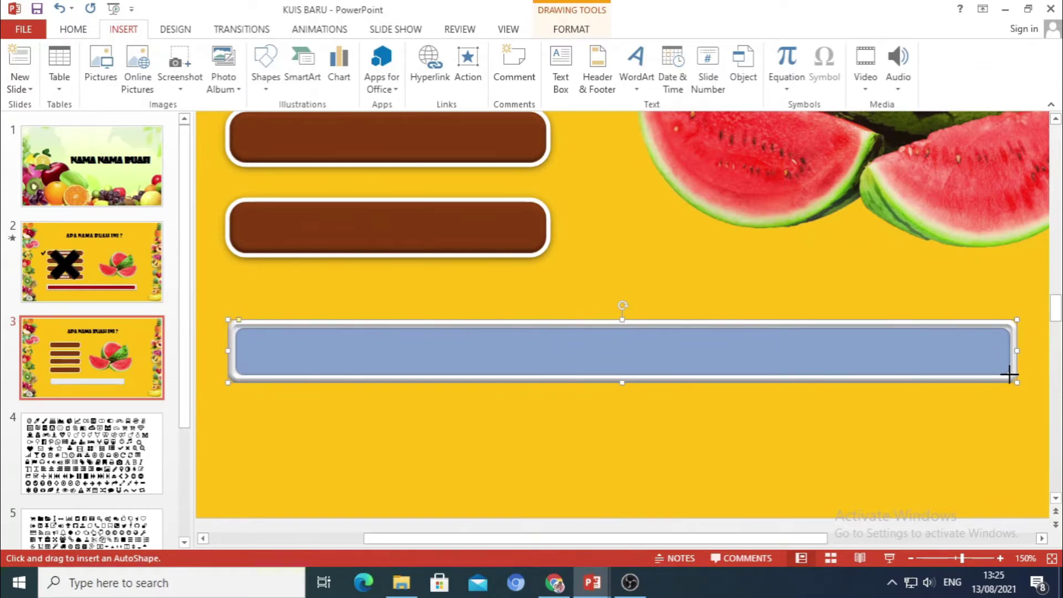
{"action": "left_click_drag", "start_coordinate": [1012, 375], "coordinate": [1012, 375]}
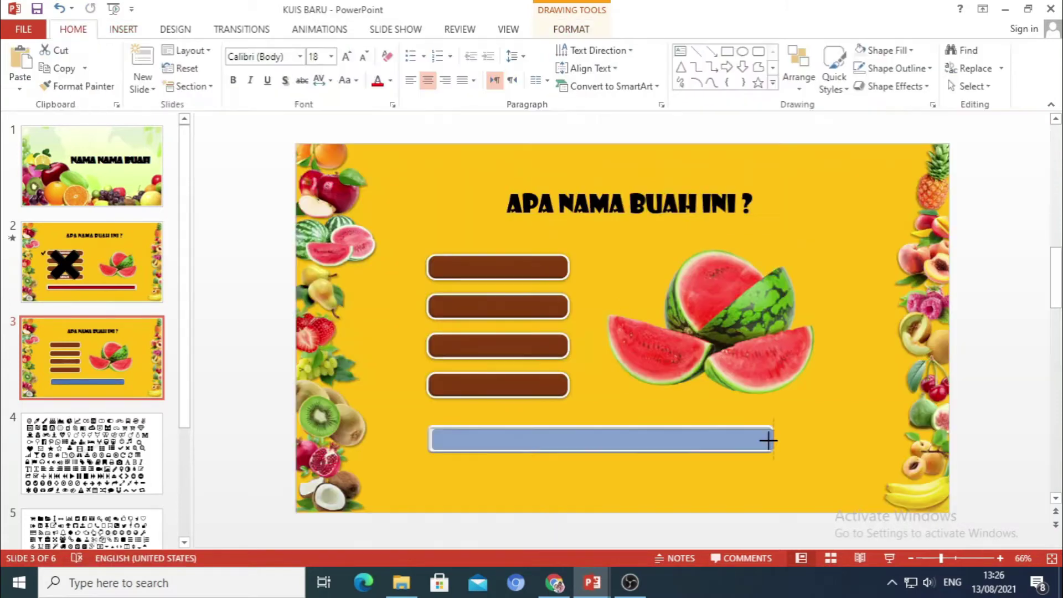
{"action": "left_click_drag", "start_coordinate": [767, 442], "coordinate": [768, 441]}
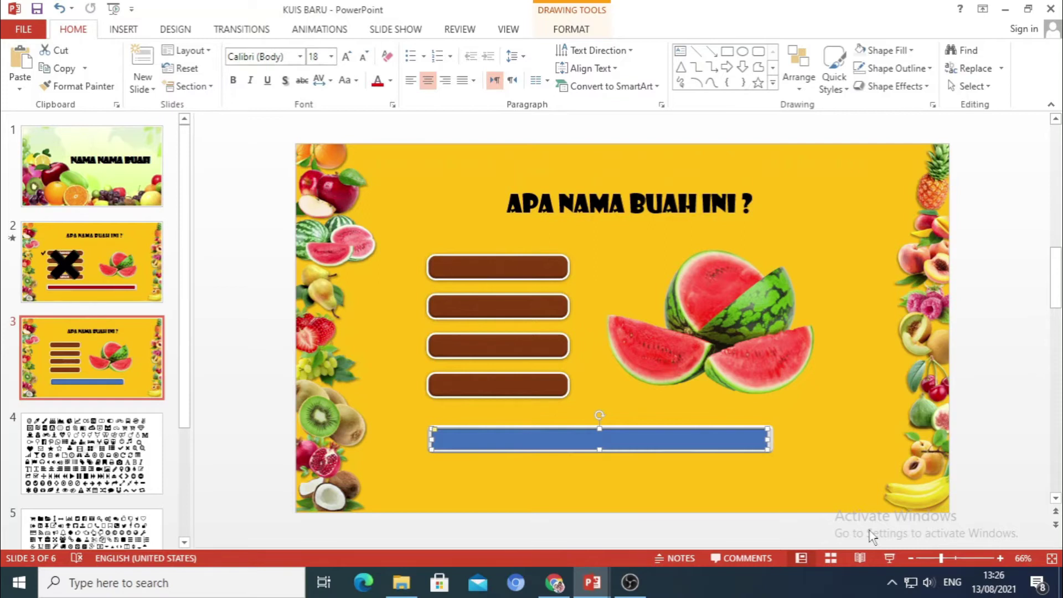
Widen the blue bar to the track's right end and view the whole slide
{"action": "scroll", "coordinate": [870, 532], "scroll_direction": "up", "scroll_amount": 10, "text": "ctrl"}
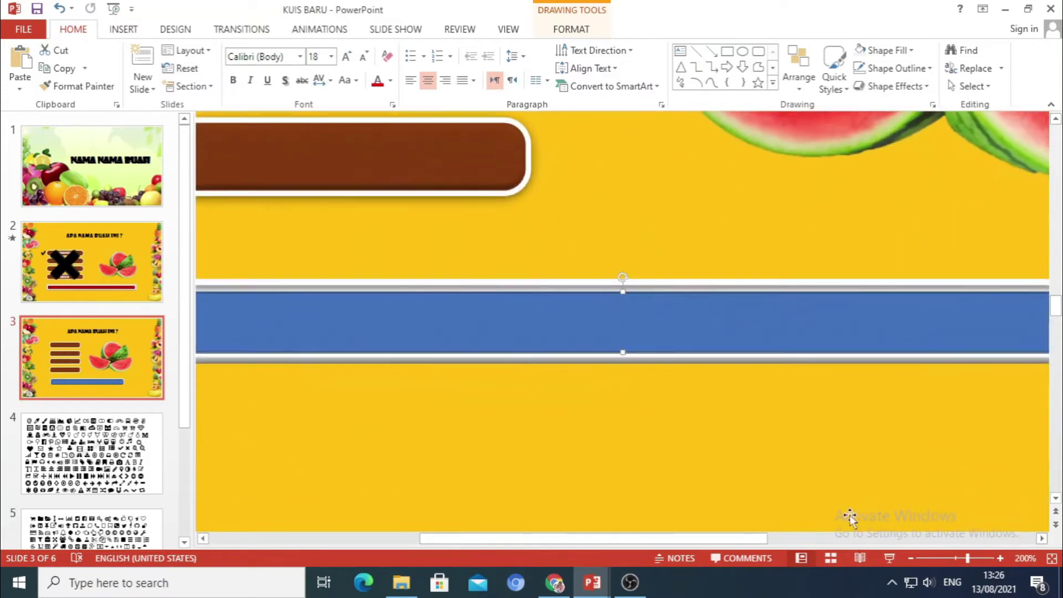
{"action": "left_click_drag", "start_coordinate": [753, 539], "coordinate": [836, 539]}
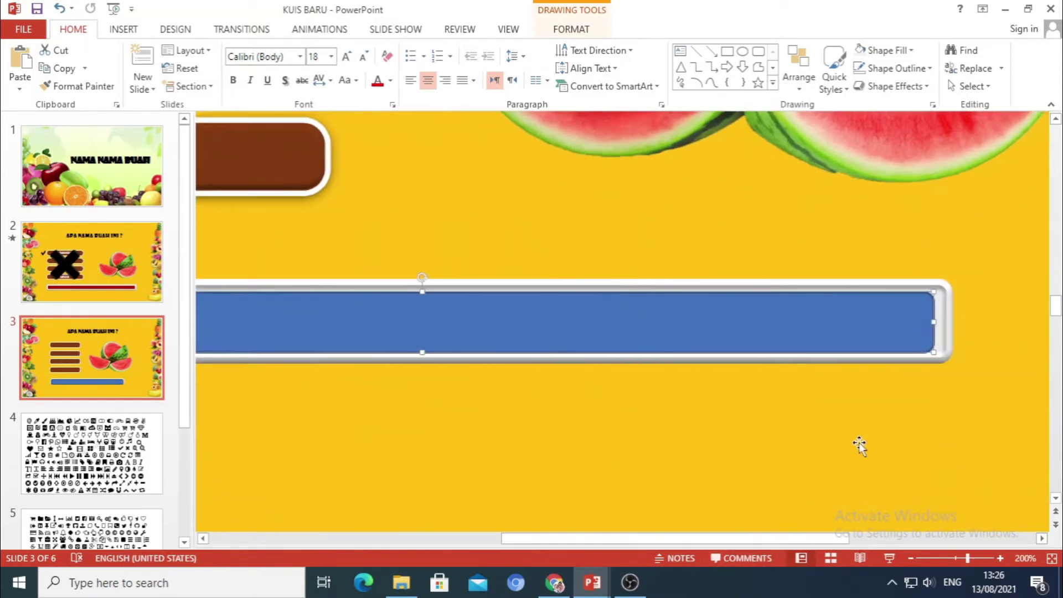
{"action": "left_click_drag", "start_coordinate": [932, 322], "coordinate": [944, 324]}
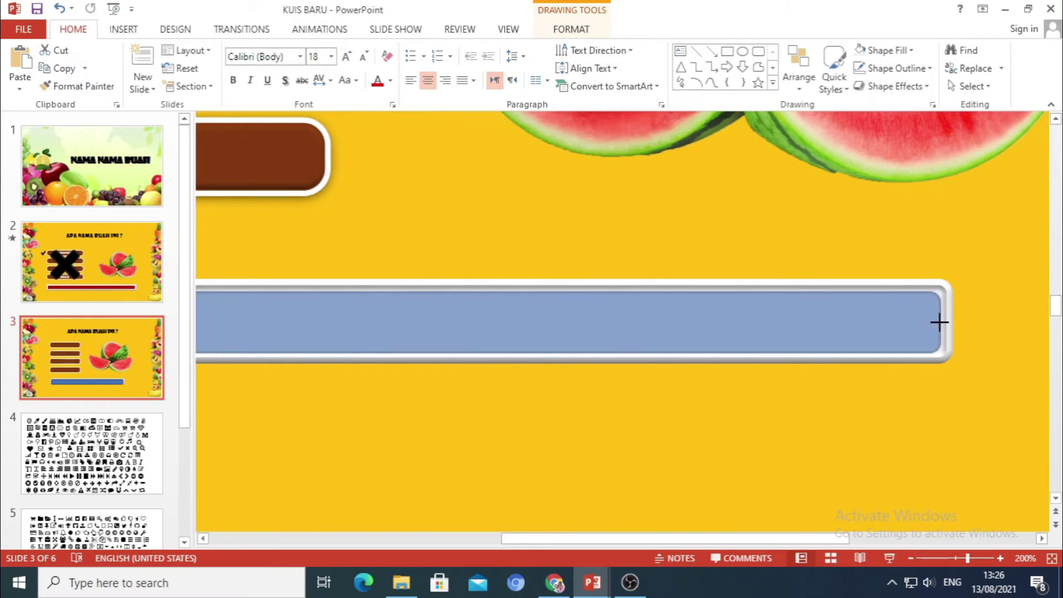
{"action": "left_click", "coordinate": [982, 341]}
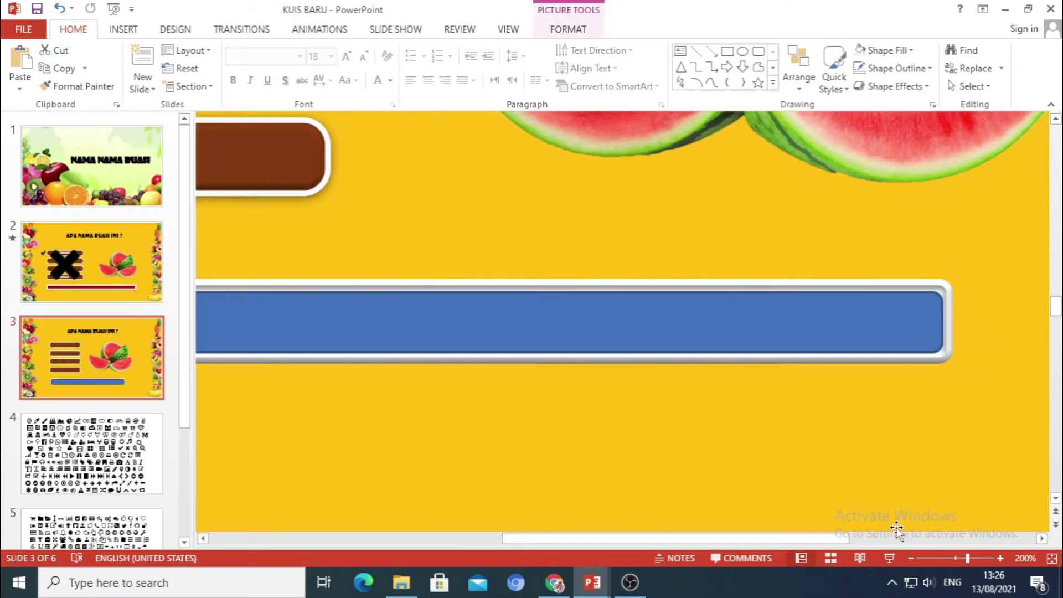
{"action": "scroll", "coordinate": [886, 529], "scroll_direction": "down", "scroll_amount": 5, "text": "ctrl"}
{"action": "scroll", "coordinate": [829, 487], "scroll_direction": "down", "scroll_amount": 5, "text": "ctrl"}
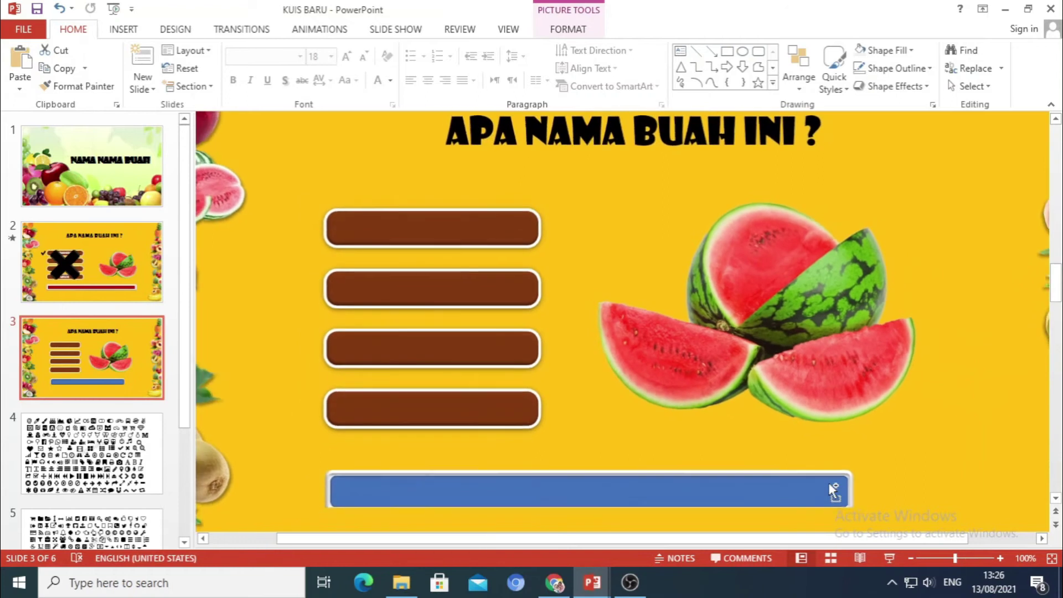
{"action": "scroll", "coordinate": [828, 487], "scroll_direction": "down", "scroll_amount": 3, "text": "ctrl"}
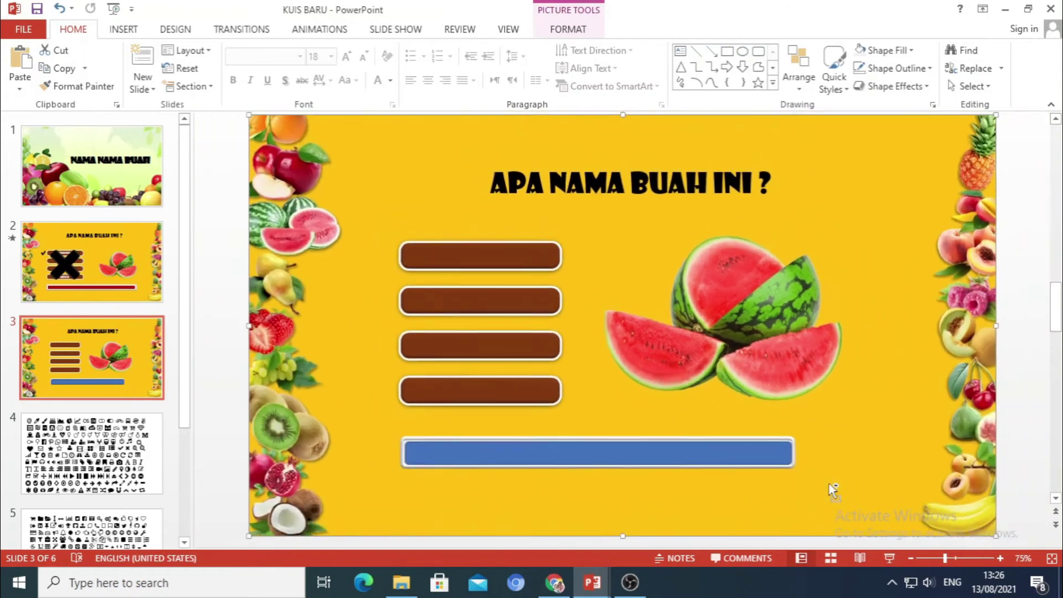
Fill the timer bar dark red and give it no outline
{"action": "left_click", "coordinate": [693, 454]}
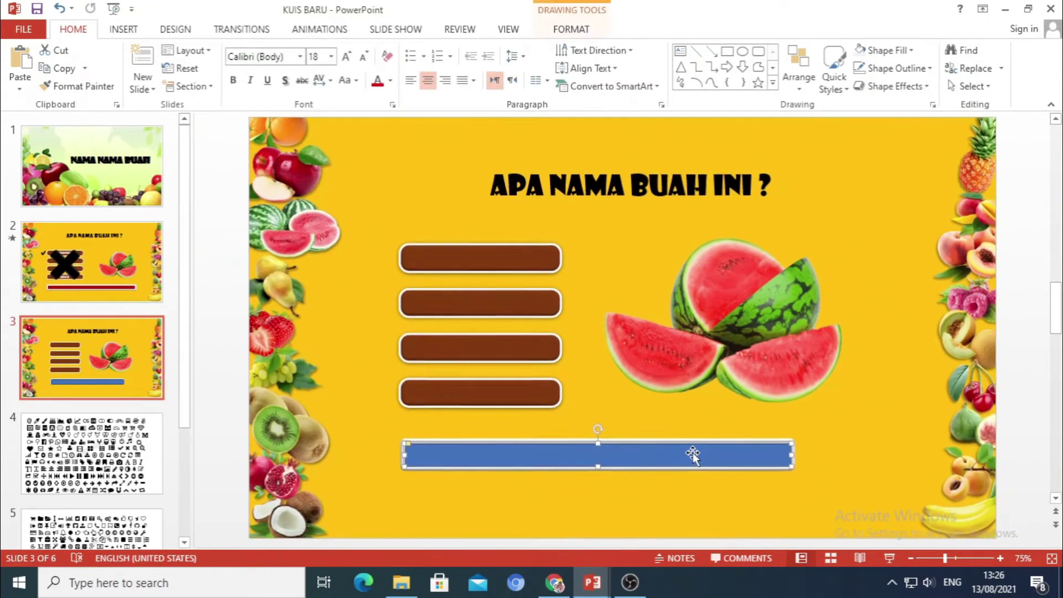
{"action": "left_click", "coordinate": [573, 29]}
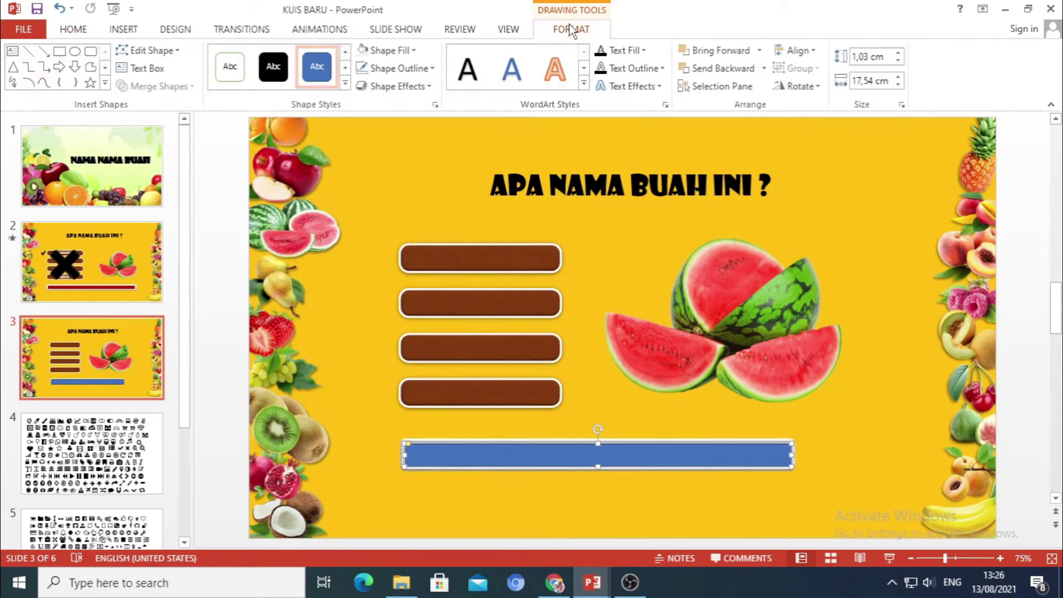
{"action": "left_click", "coordinate": [414, 50]}
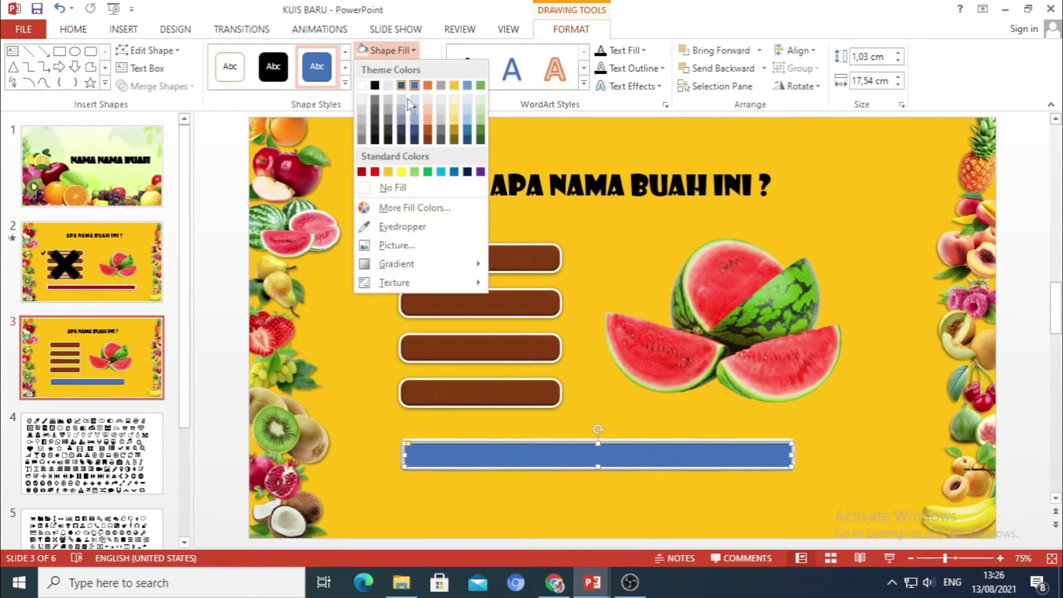
{"action": "left_click", "coordinate": [362, 172]}
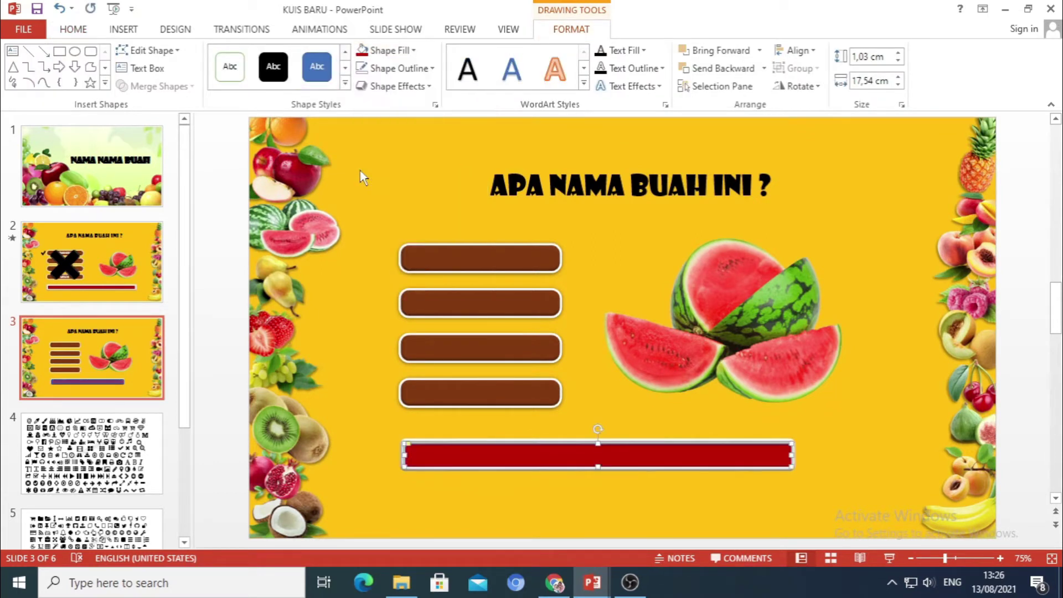
{"action": "left_click", "coordinate": [431, 66]}
{"action": "left_click", "coordinate": [401, 204]}
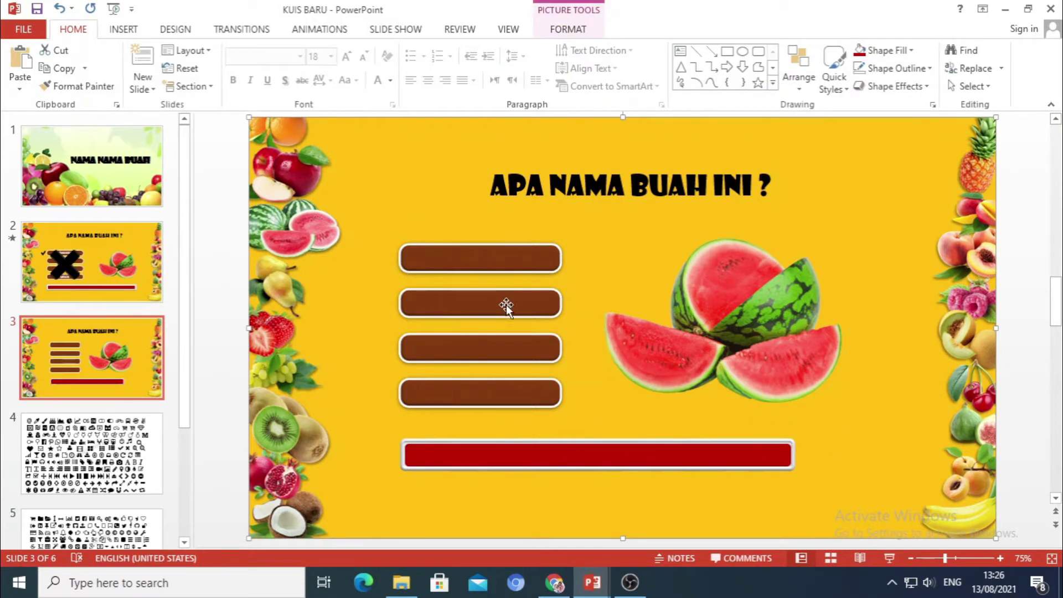
Type SEMANGKA and PEPAYA into the brown answer boxes
{"action": "left_click", "coordinate": [471, 258]}
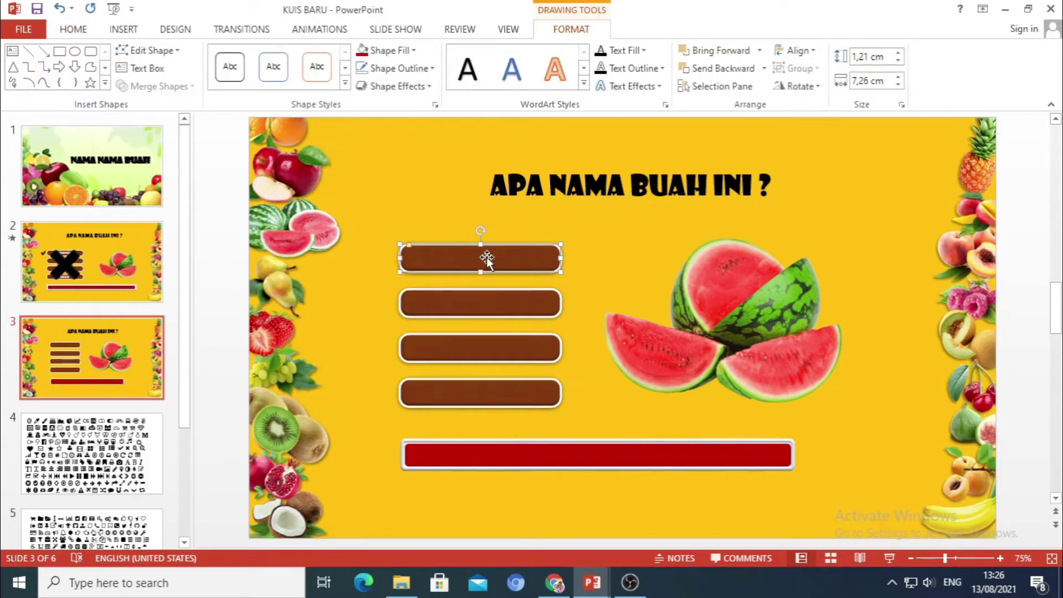
{"action": "type", "text": "SEMANGKA"}
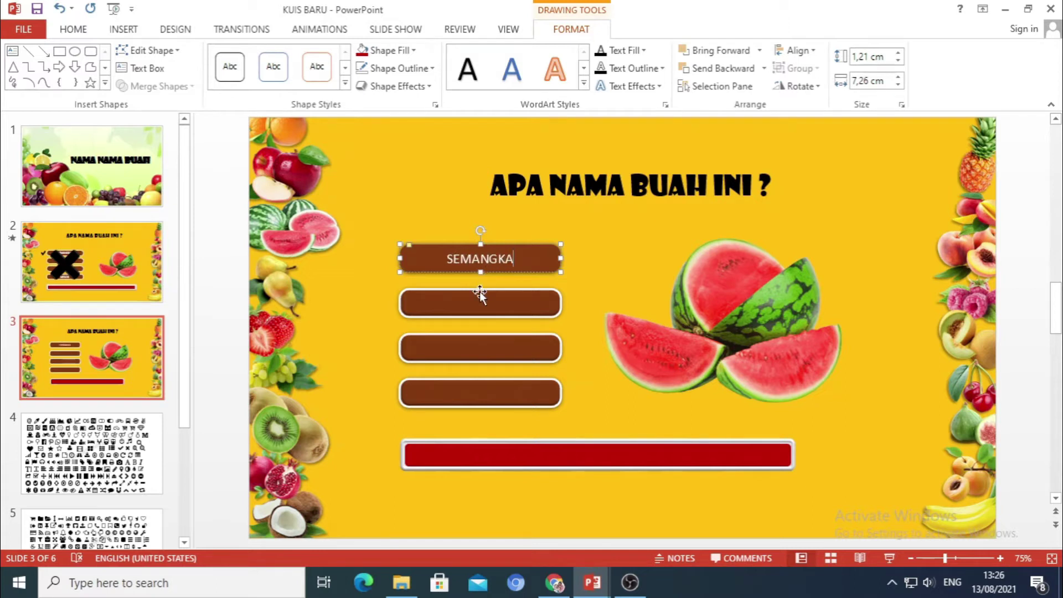
{"action": "left_click", "coordinate": [474, 305]}
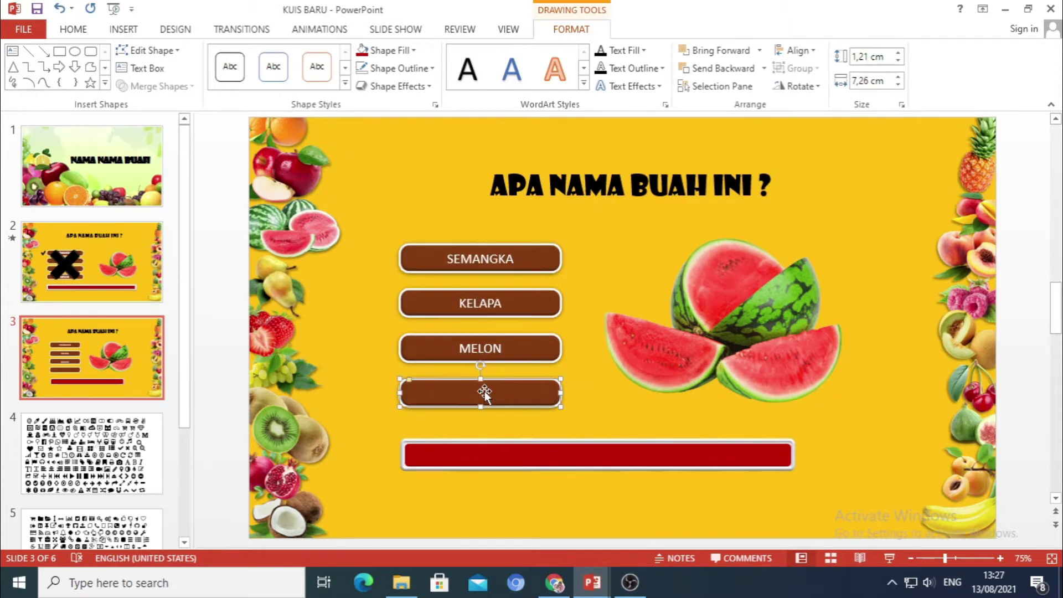
{"action": "type", "text": "PEP"}
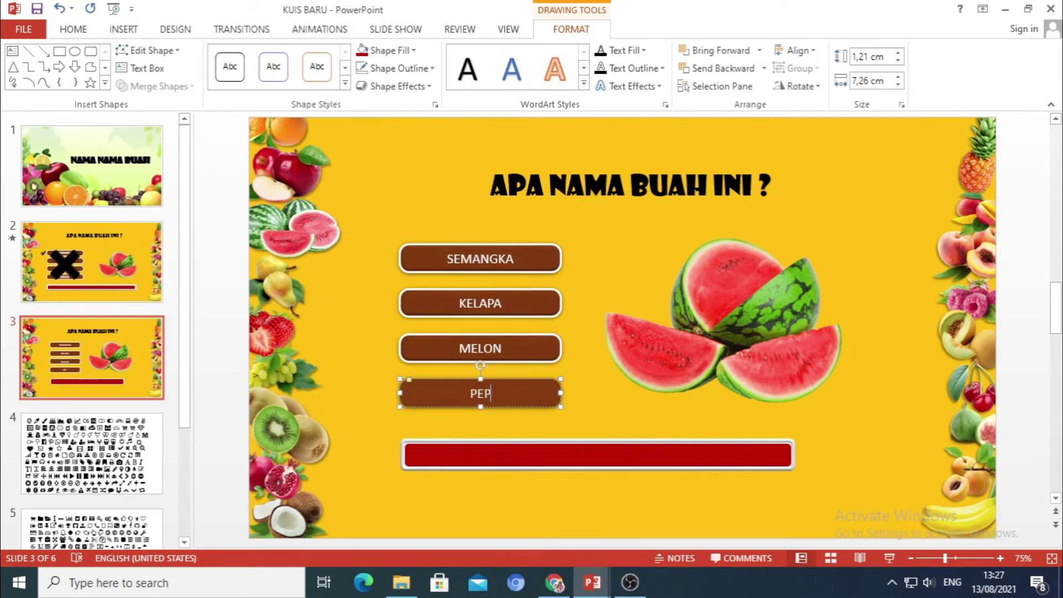
{"action": "type", "text": "AYA"}
{"action": "left_click", "coordinate": [494, 260]}
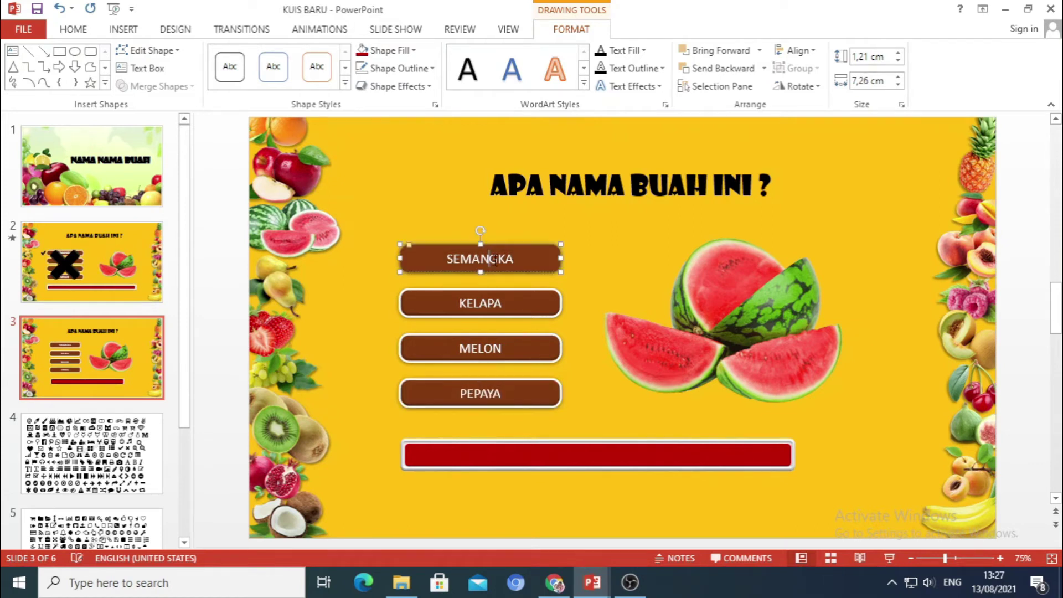
{"action": "left_click", "coordinate": [484, 306]}
Make the answer labels bold and enlarge them to 20 pt
{"action": "left_click", "coordinate": [553, 252]}
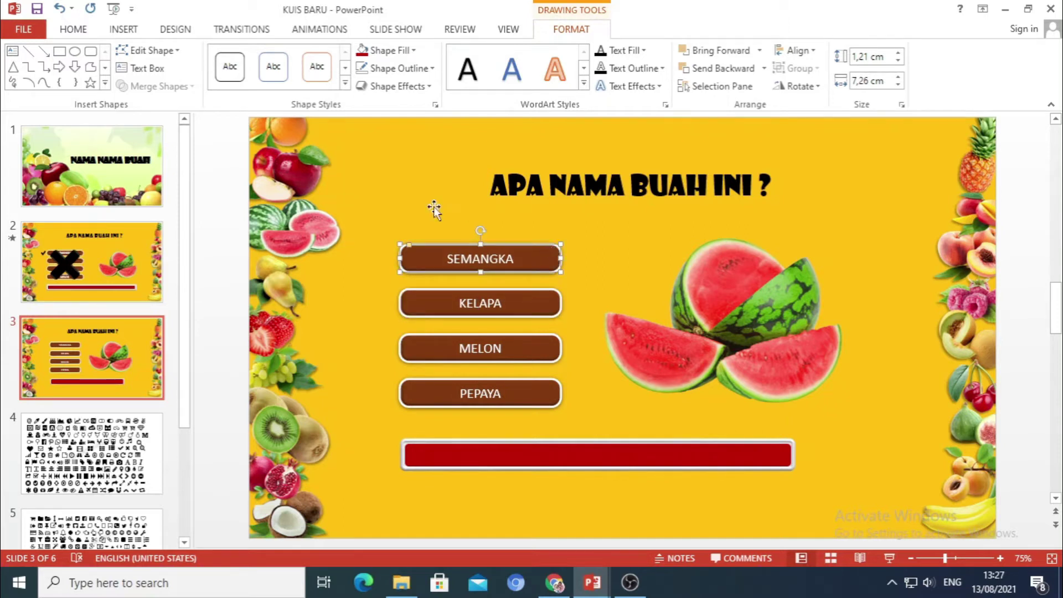
{"action": "left_click", "coordinate": [93, 32]}
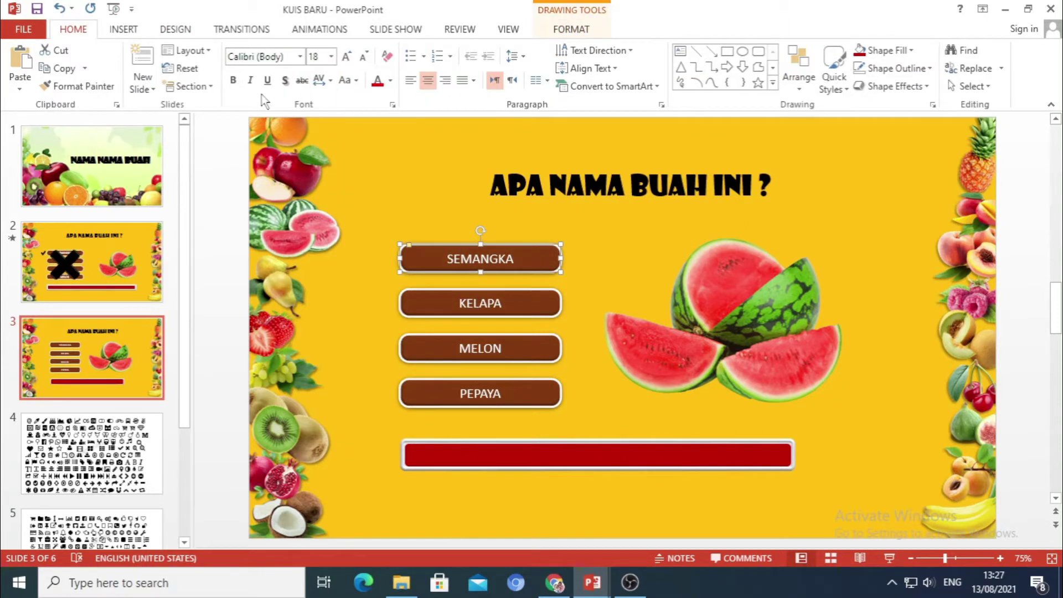
{"action": "left_click", "coordinate": [233, 80]}
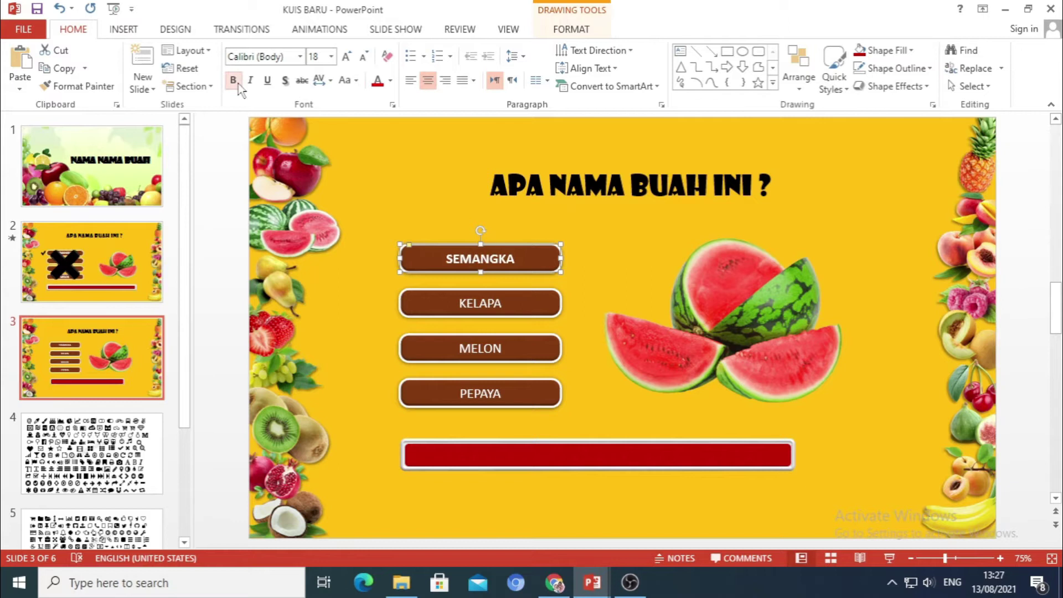
{"action": "left_click", "coordinate": [347, 57]}
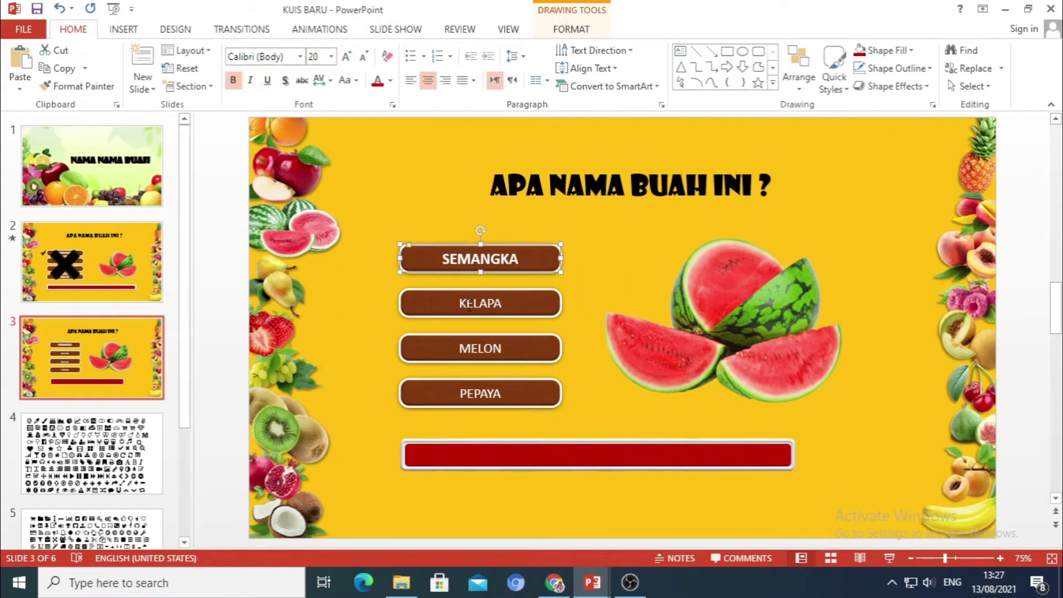
{"action": "left_click", "coordinate": [480, 292]}
{"action": "left_click", "coordinate": [233, 80]}
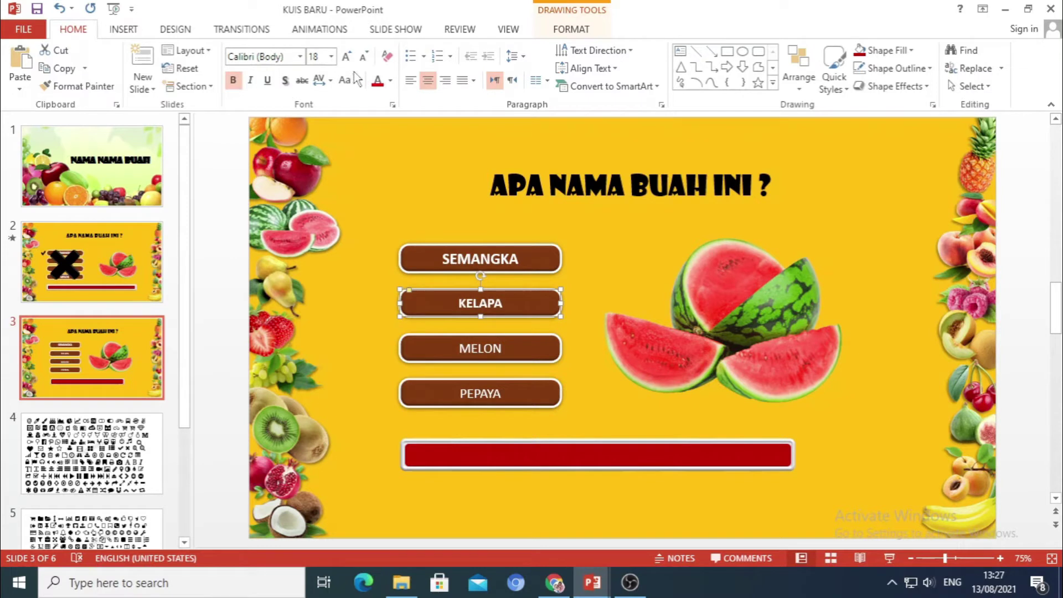
{"action": "left_click", "coordinate": [347, 57]}
{"action": "left_click", "coordinate": [479, 388]}
{"action": "left_click", "coordinate": [234, 81]}
{"action": "left_click", "coordinate": [347, 57]}
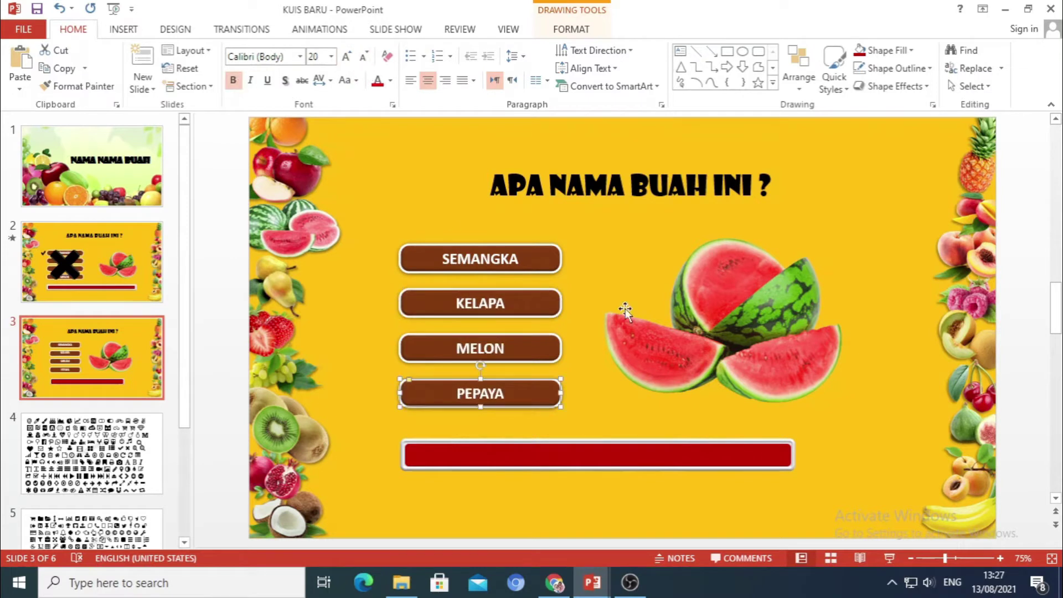
{"action": "left_click", "coordinate": [586, 278]}
{"action": "left_click", "coordinate": [903, 448]}
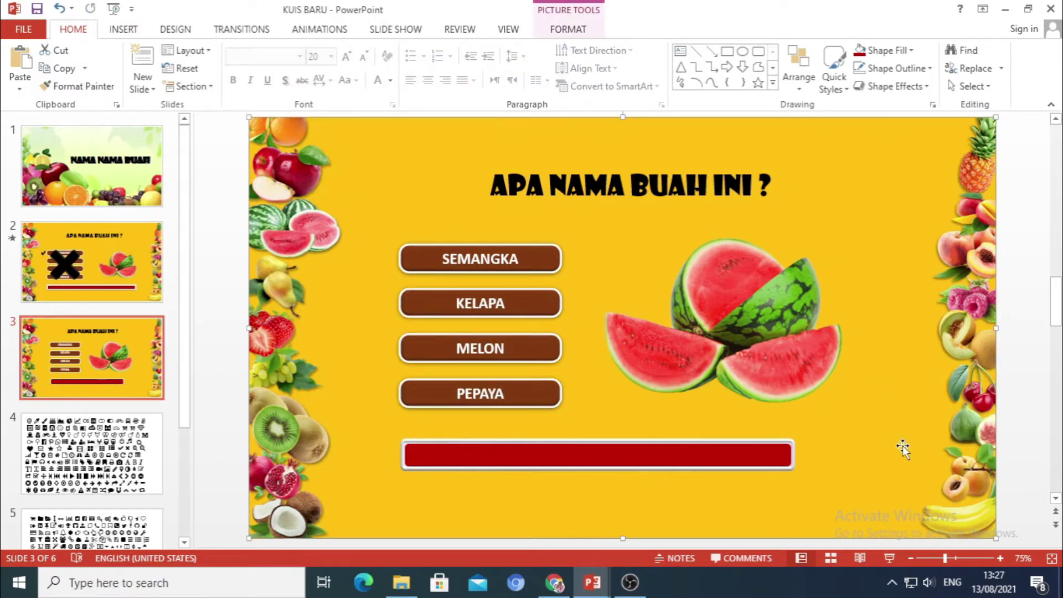
Copy the black checkmark from slide 4 and place it just left of SEMANGKA on slide 3
{"action": "left_click", "coordinate": [160, 451]}
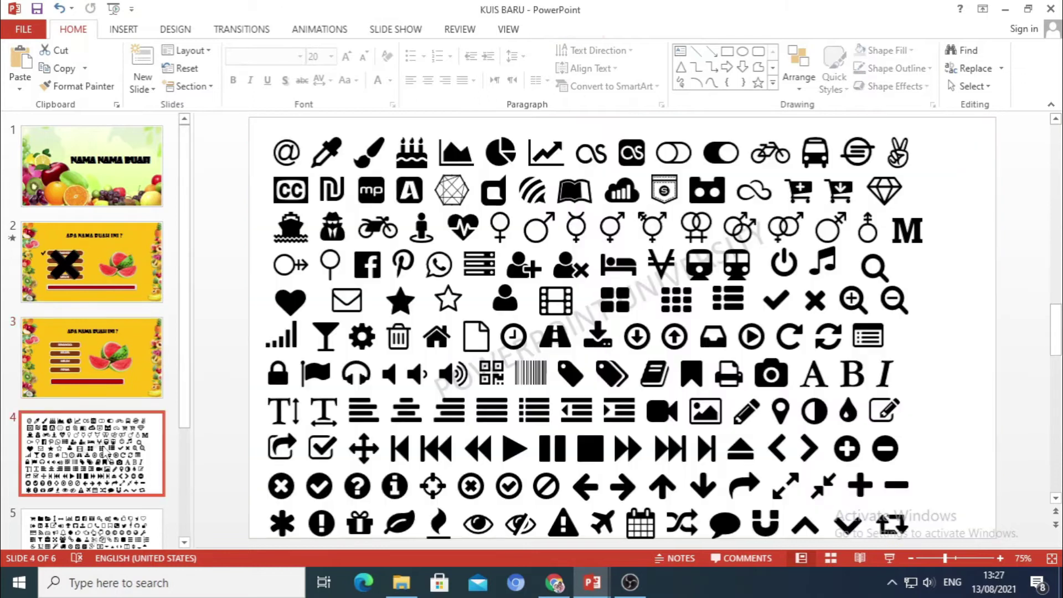
{"action": "left_click", "coordinate": [773, 301]}
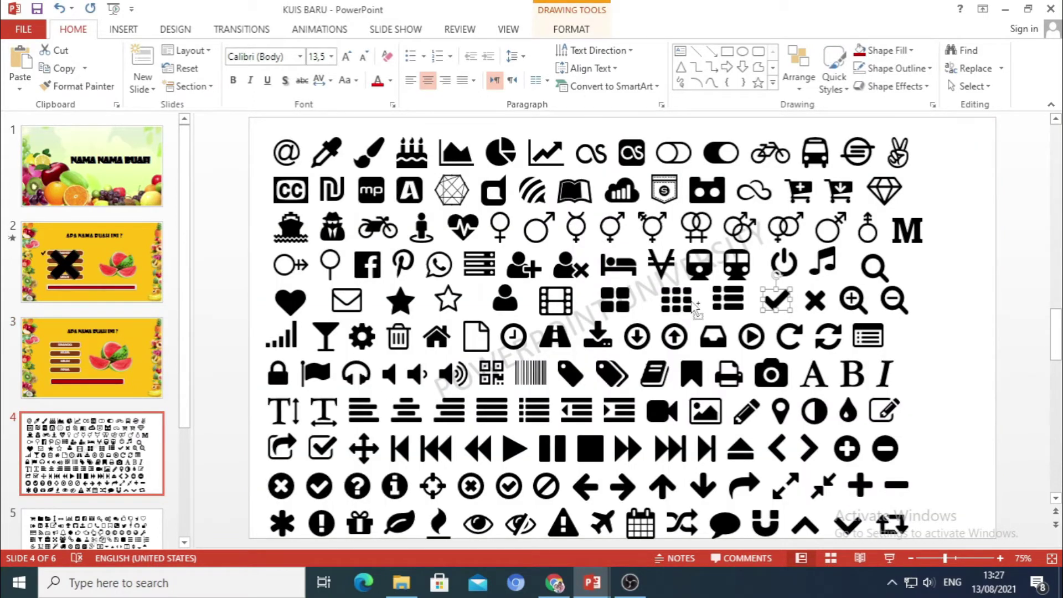
{"action": "left_click", "coordinate": [131, 354]}
{"action": "key", "text": "ctrl+v"}
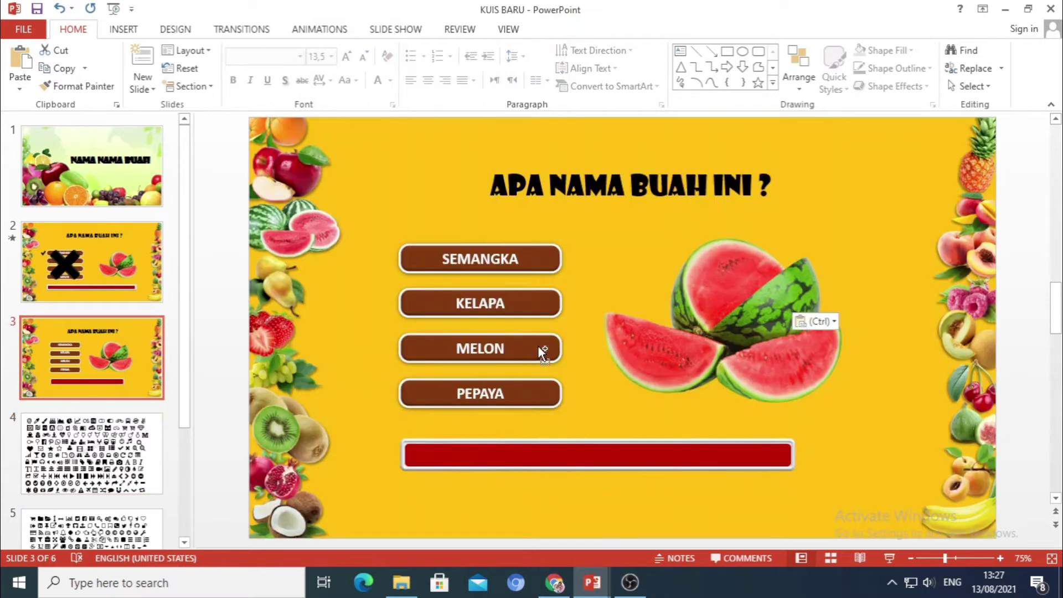
{"action": "left_click_drag", "start_coordinate": [777, 299], "coordinate": [381, 260]}
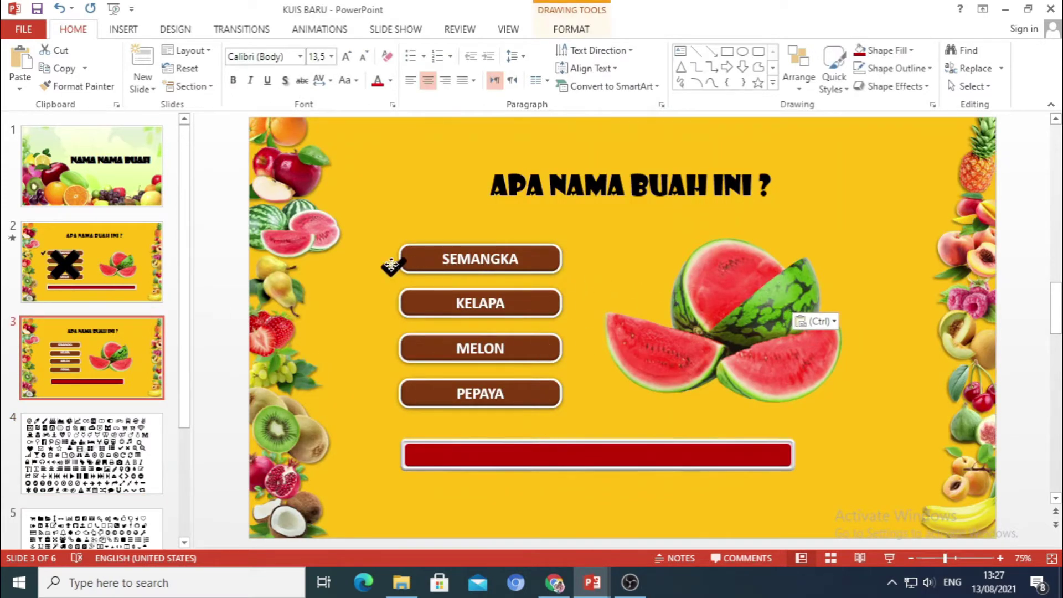
{"action": "left_click_drag", "start_coordinate": [381, 256], "coordinate": [382, 257]}
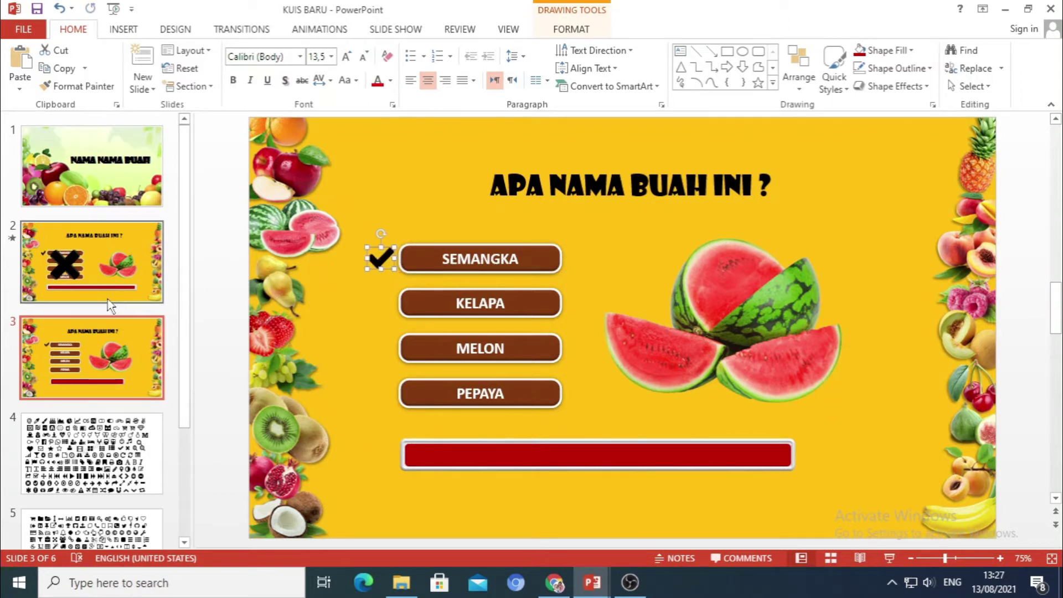
{"action": "left_click", "coordinate": [91, 364]}
Take the X icon from the icon sheet back to the quiz slide
{"action": "left_click", "coordinate": [91, 446]}
{"action": "left_click", "coordinate": [814, 301]}
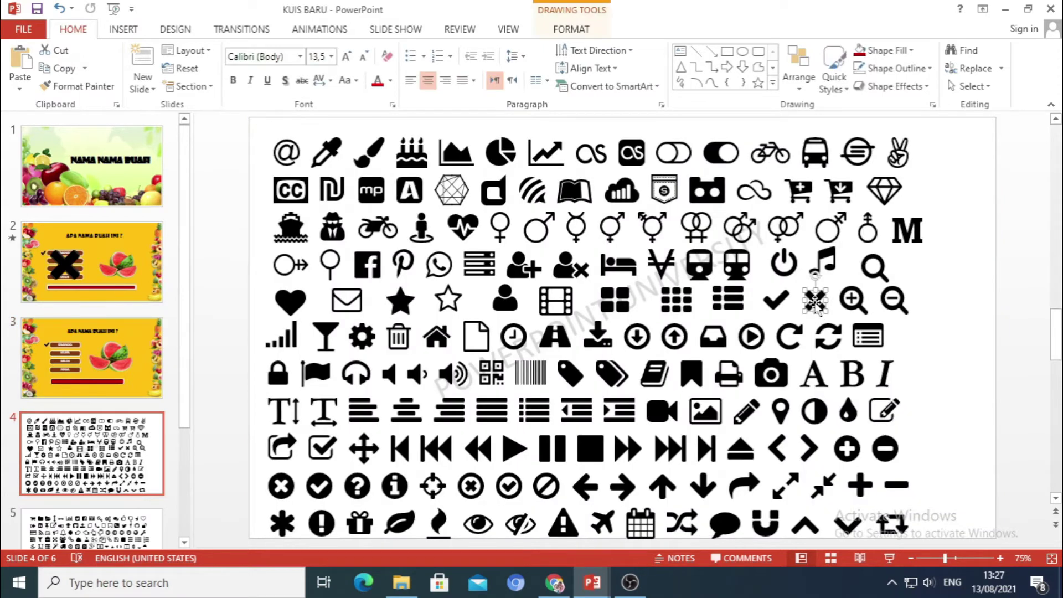
{"action": "left_click", "coordinate": [91, 357]}
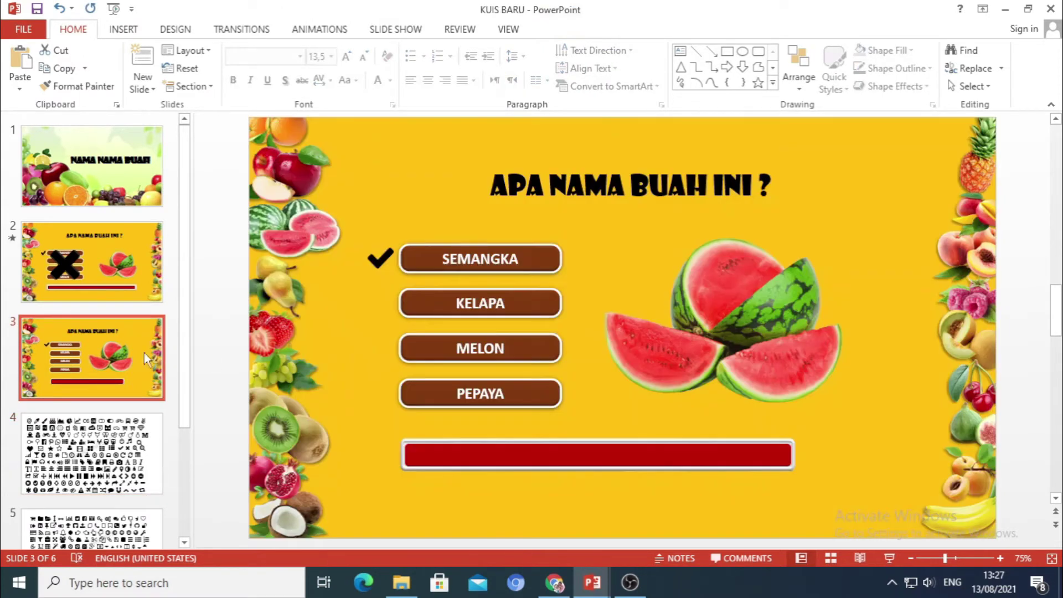
{"action": "key", "text": "ctrl+v"}
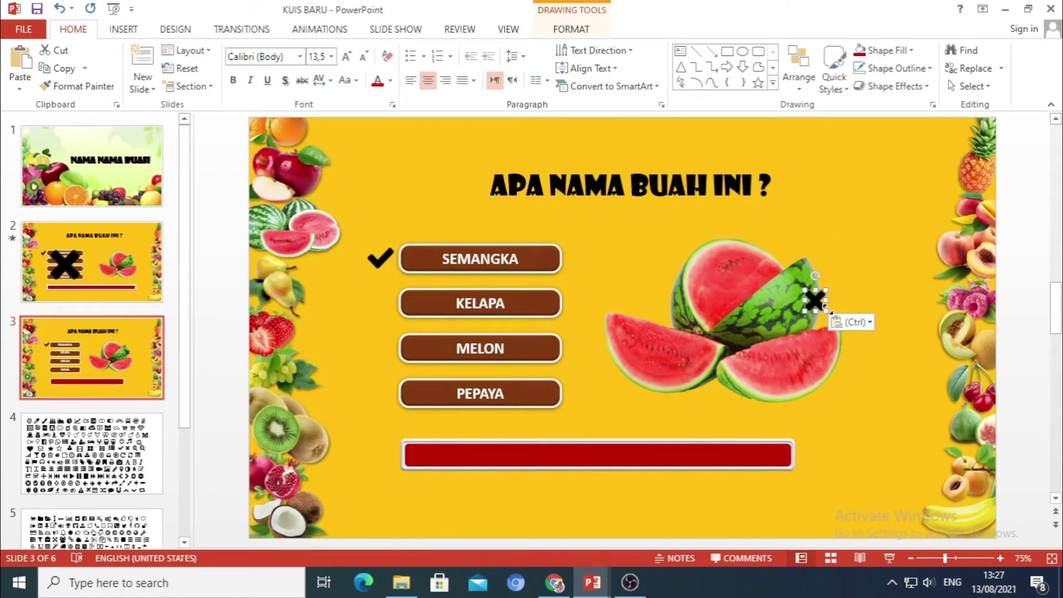
{"action": "left_click_drag", "start_coordinate": [824, 309], "coordinate": [862, 340]}
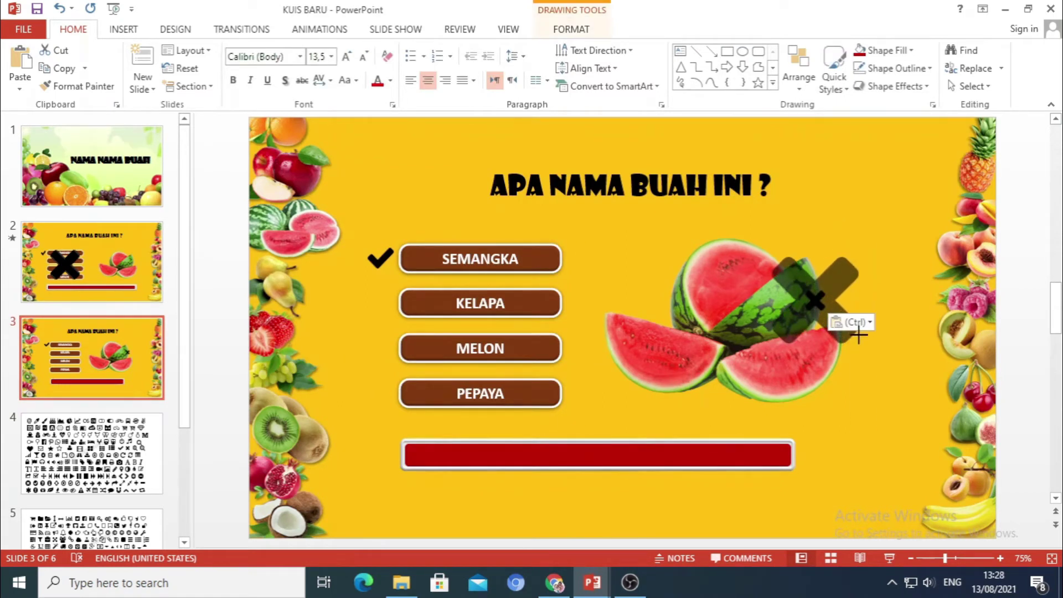
{"action": "mouse_move", "coordinate": [834, 305]}
{"action": "left_mouse_down"}
{"action": "mouse_move", "coordinate": [497, 334]}
{"action": "mouse_move", "coordinate": [894, 225]}
{"action": "left_mouse_up"}
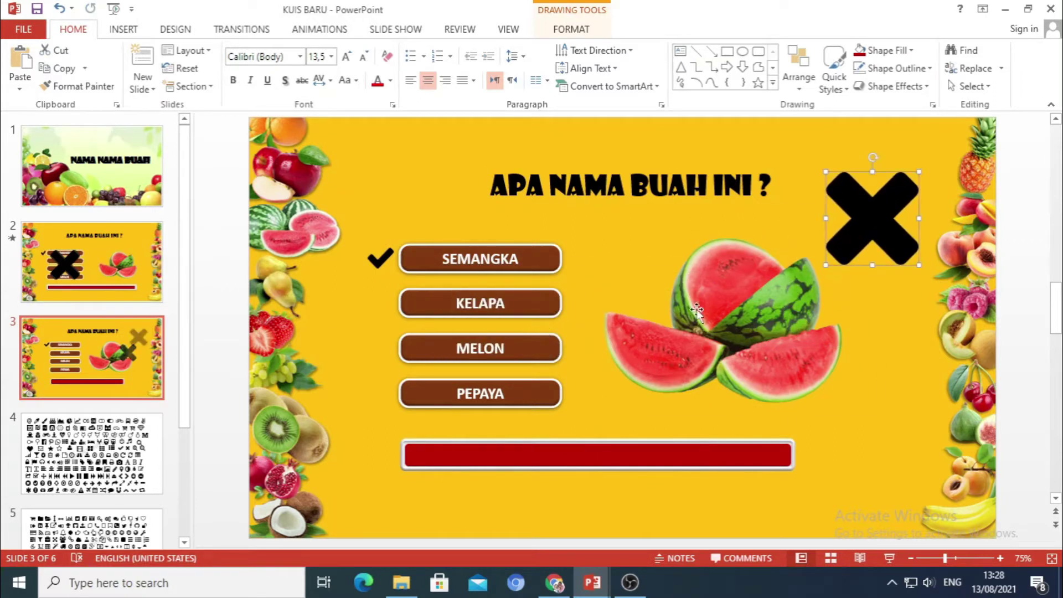
{"action": "left_click", "coordinate": [884, 364]}
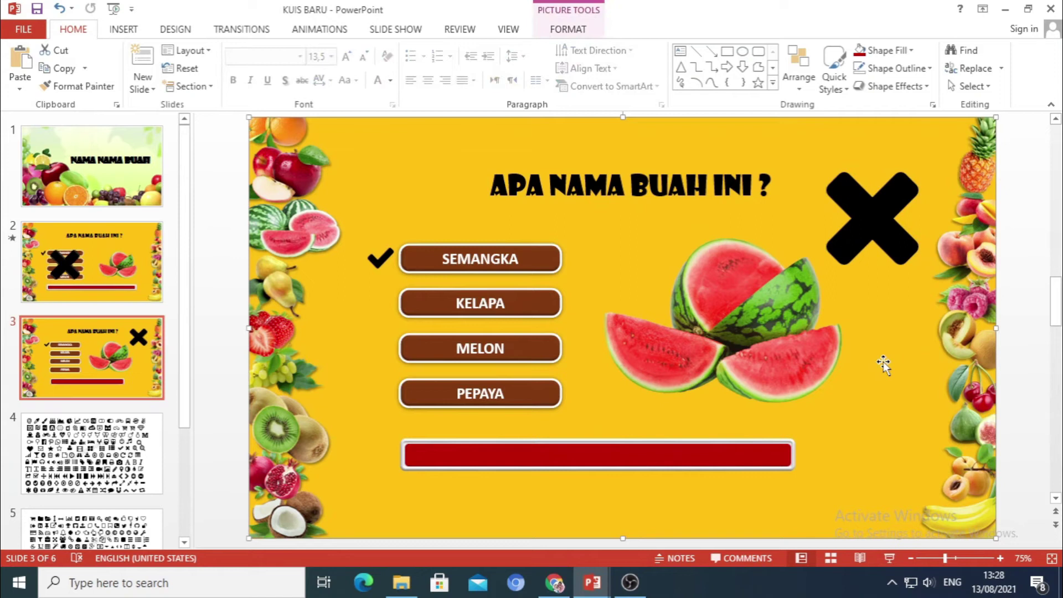
{"action": "left_click", "coordinate": [707, 186]}
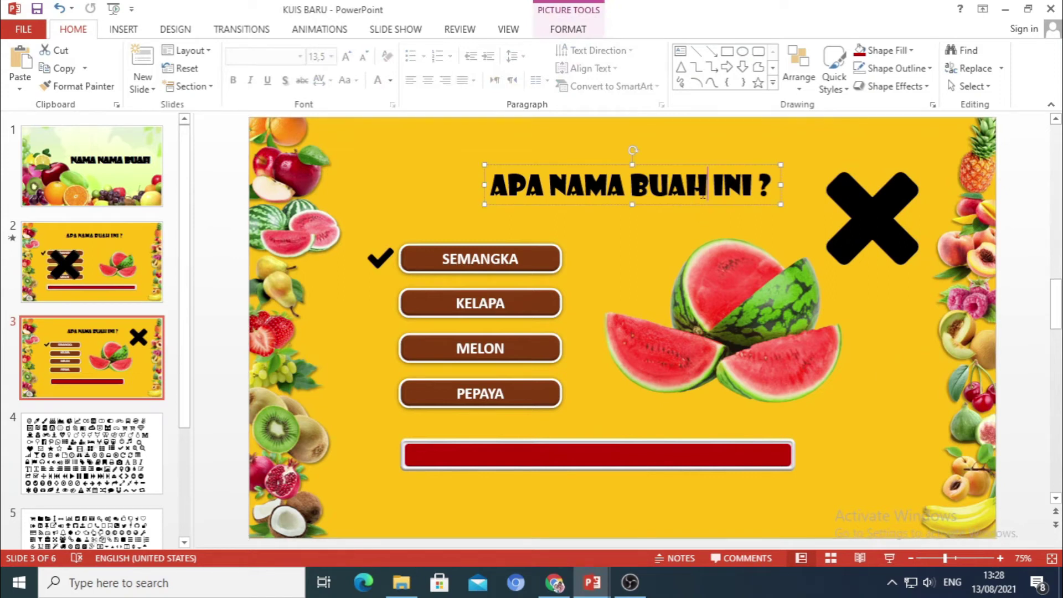
Give the 'APA NAMA BUAH INI ?' title a Peek In entrance coming from the left
{"action": "left_click", "coordinate": [766, 164]}
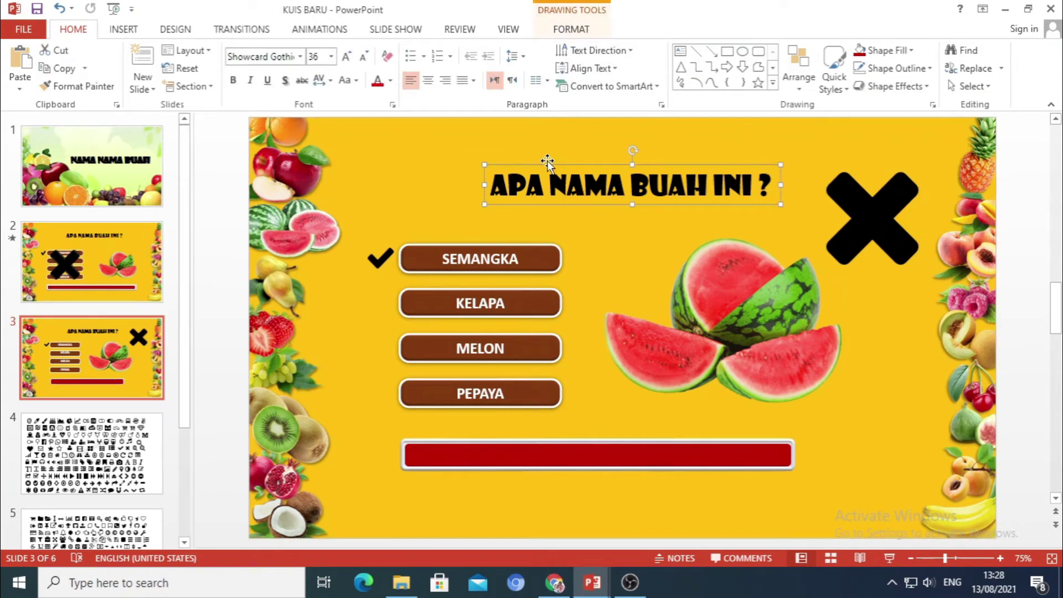
{"action": "left_click", "coordinate": [319, 29]}
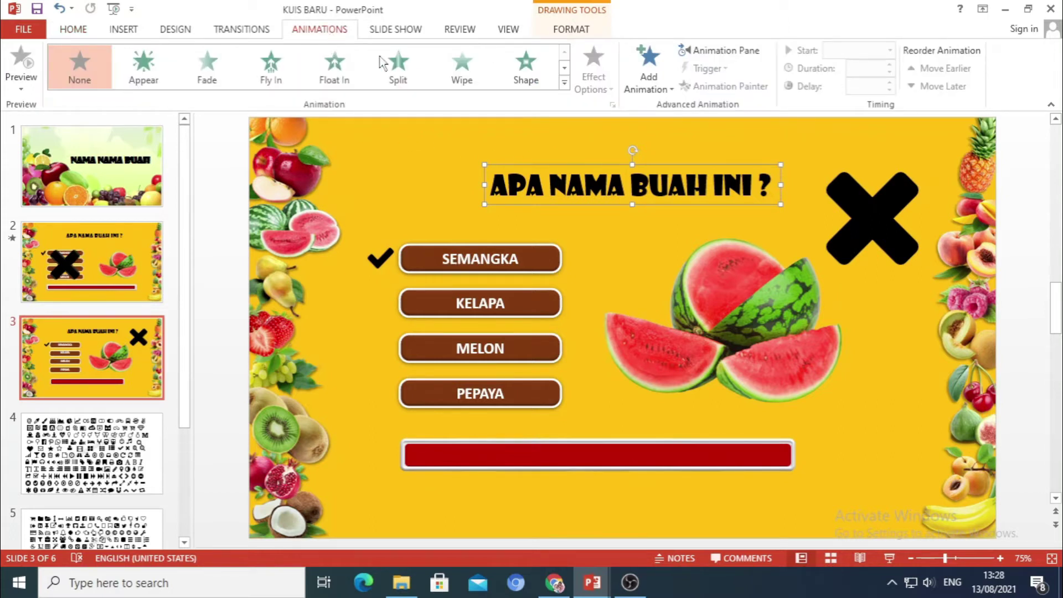
{"action": "left_click", "coordinate": [564, 84]}
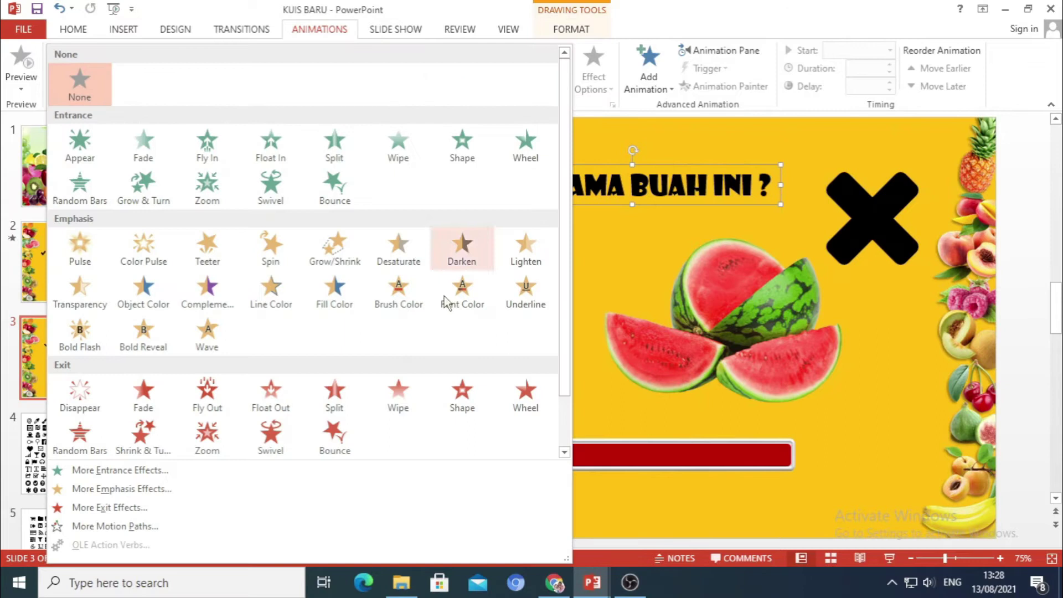
{"action": "left_click", "coordinate": [93, 472]}
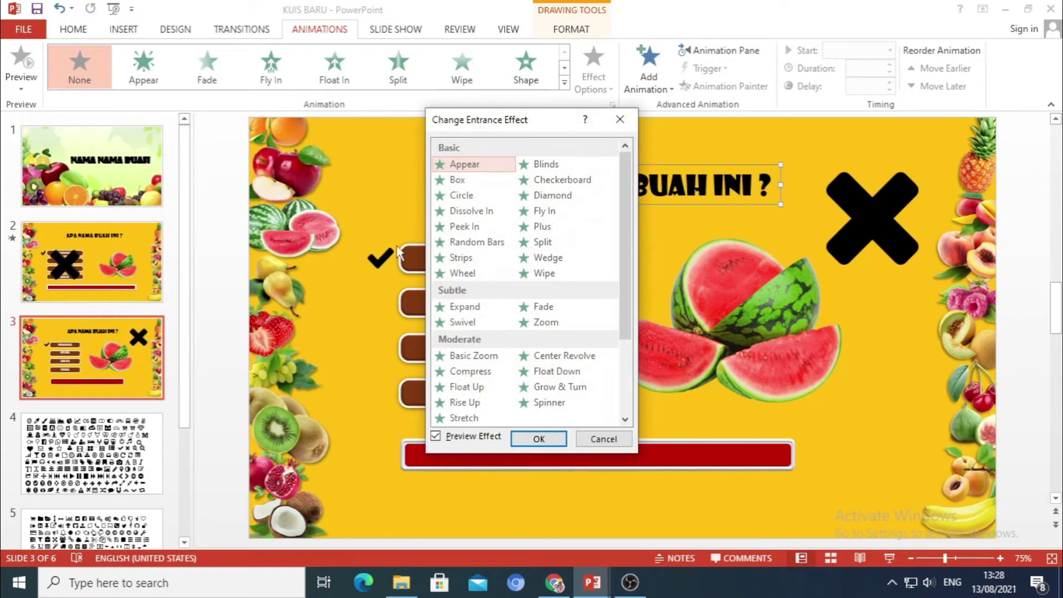
{"action": "left_click", "coordinate": [473, 226]}
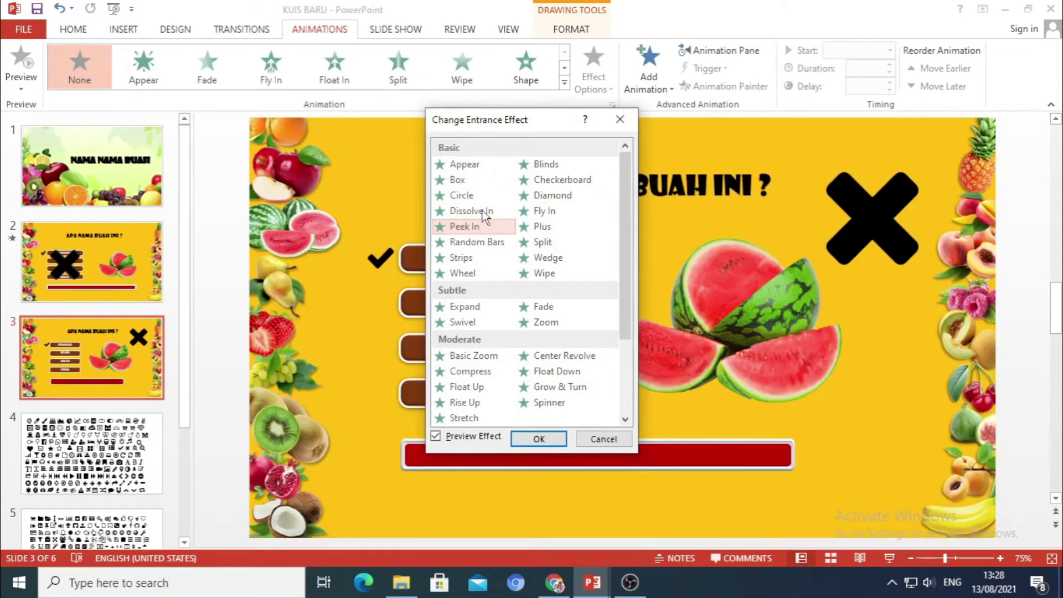
{"action": "left_click", "coordinate": [539, 438]}
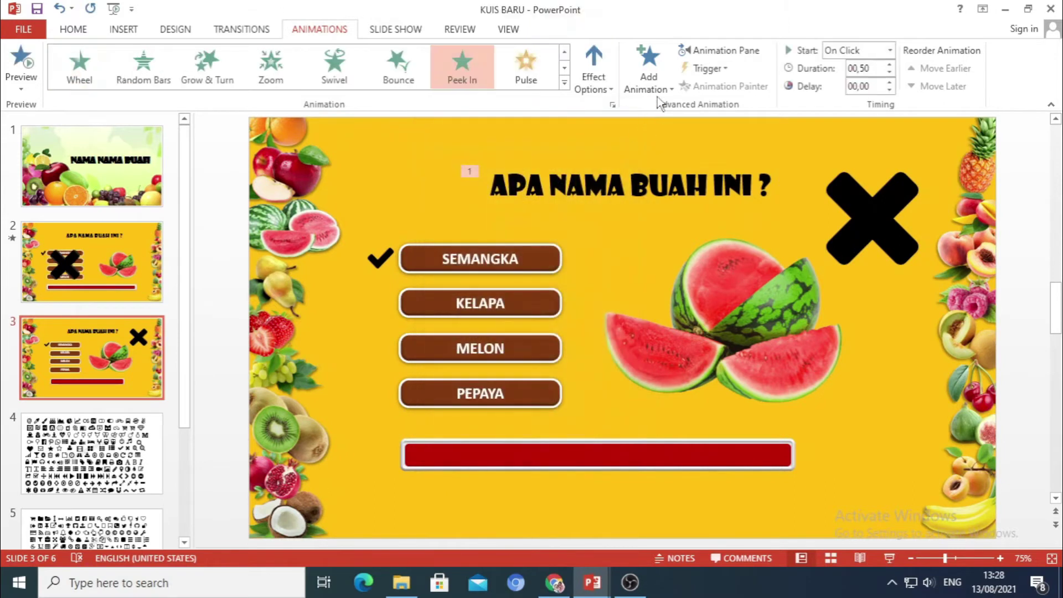
{"action": "left_click", "coordinate": [599, 82]}
{"action": "left_click", "coordinate": [634, 168]}
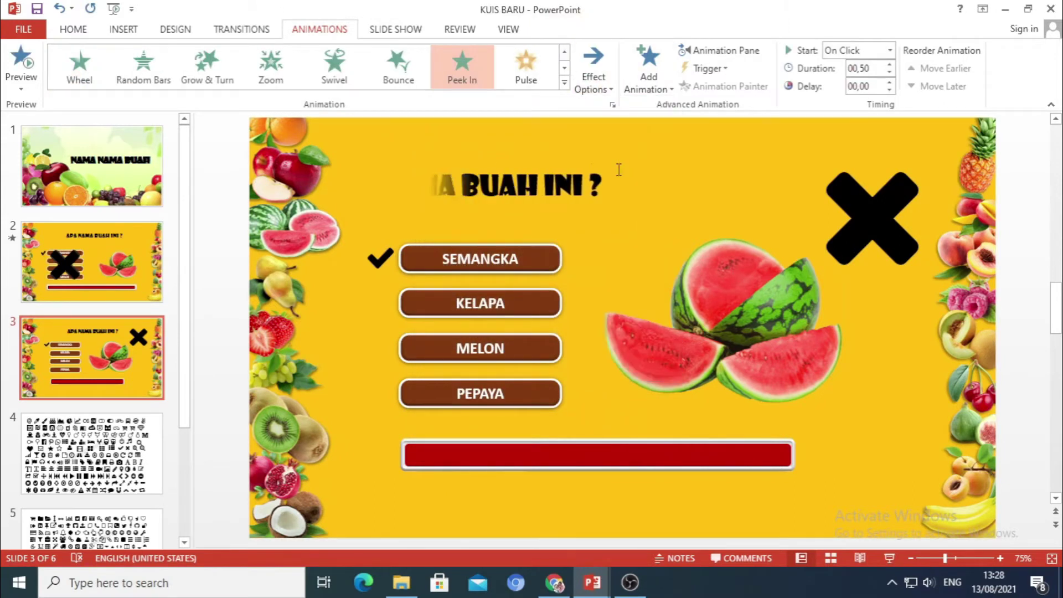
With the Animation Pane shown, give SEMANGKA and KELAPA a Wipe entrance from the top
{"action": "left_click", "coordinate": [720, 50]}
{"action": "left_click", "coordinate": [468, 260]}
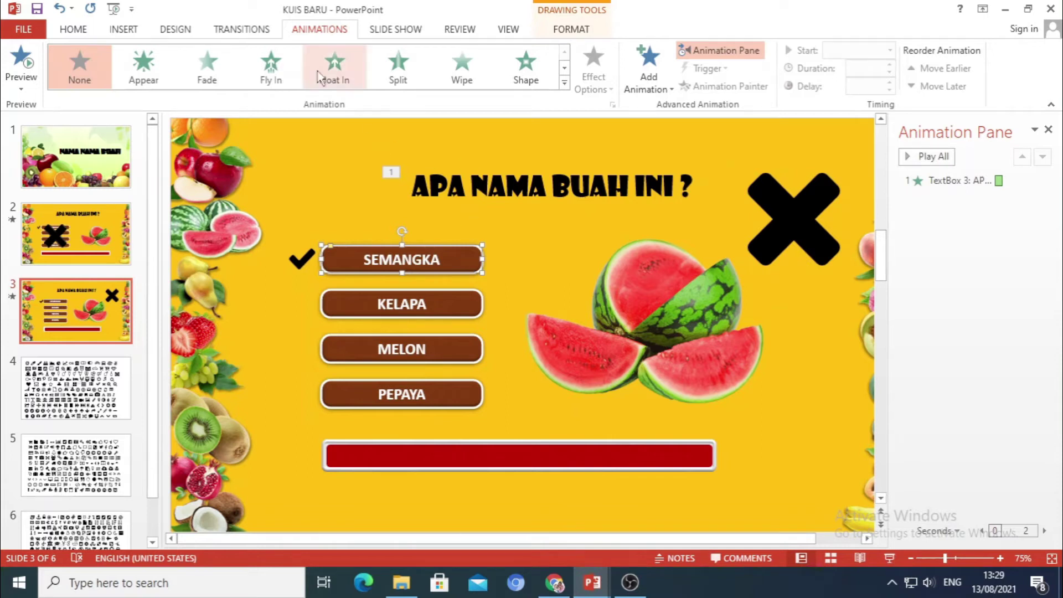
{"action": "left_click", "coordinate": [462, 68]}
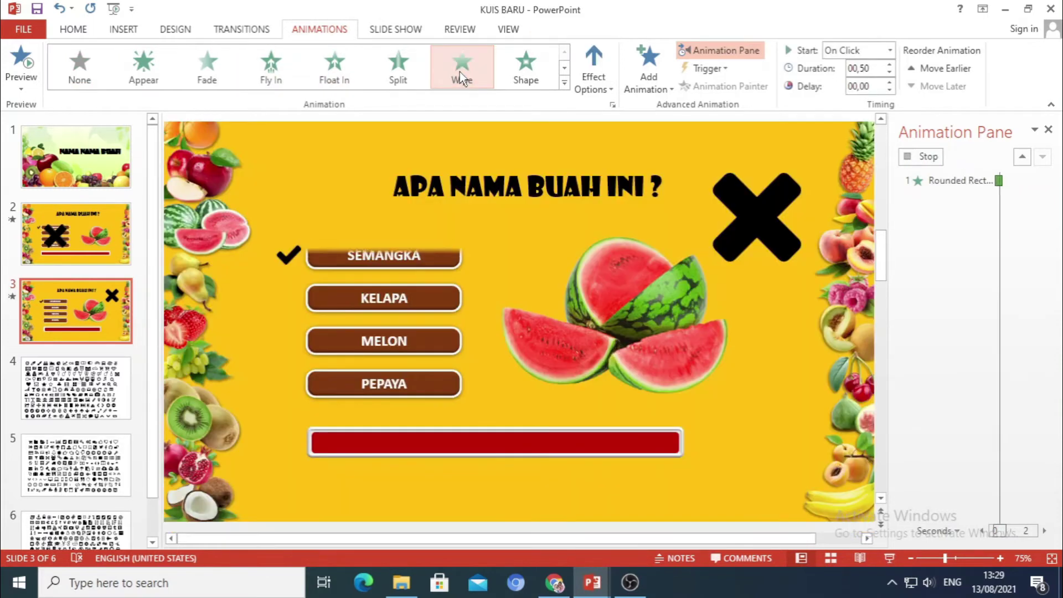
{"action": "left_click", "coordinate": [594, 73]}
{"action": "left_click", "coordinate": [604, 232]}
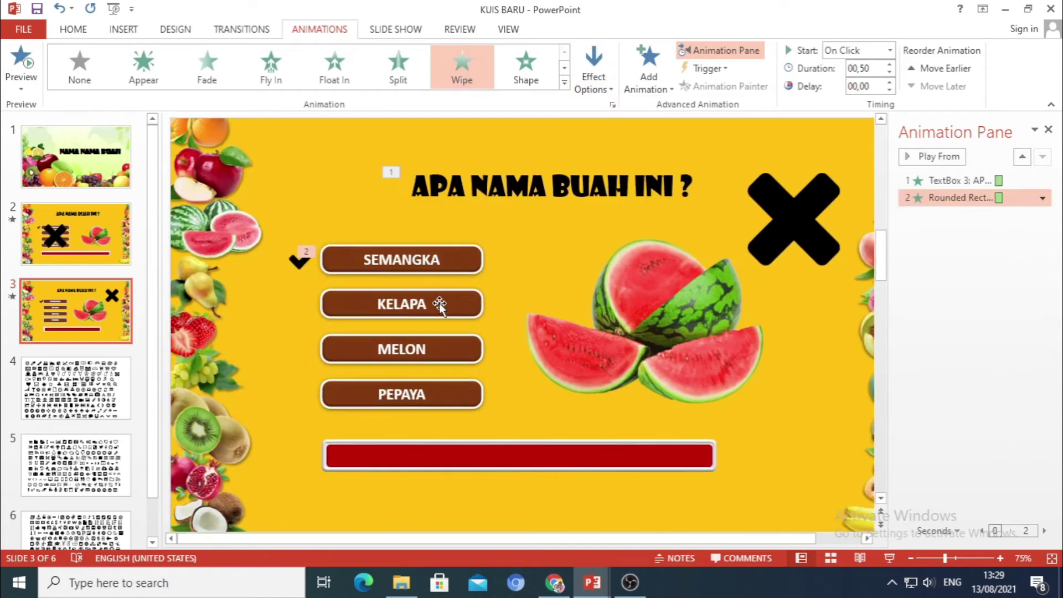
{"action": "left_click", "coordinate": [439, 305]}
{"action": "left_click", "coordinate": [462, 67]}
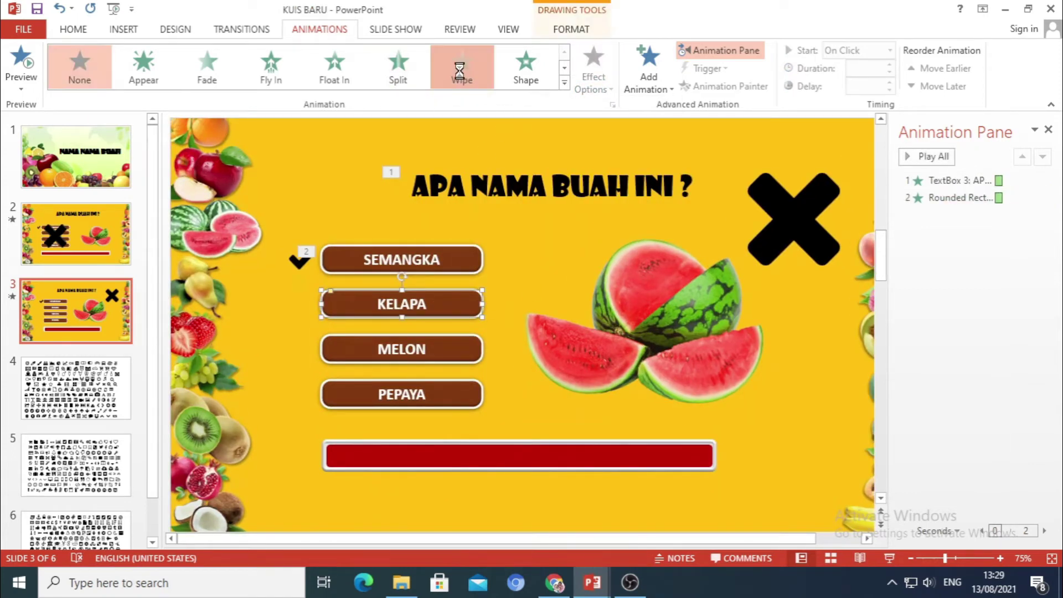
{"action": "left_click", "coordinate": [593, 81]}
{"action": "left_click", "coordinate": [610, 234]}
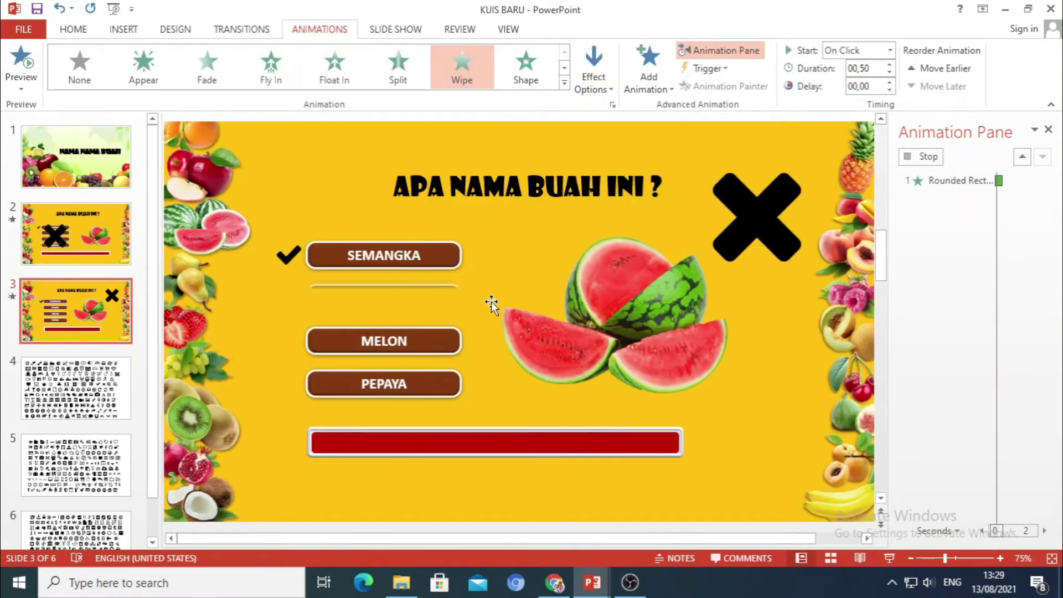
Give MELON and PEPAYA the same Wipe entrance from the top
{"action": "left_click", "coordinate": [431, 345]}
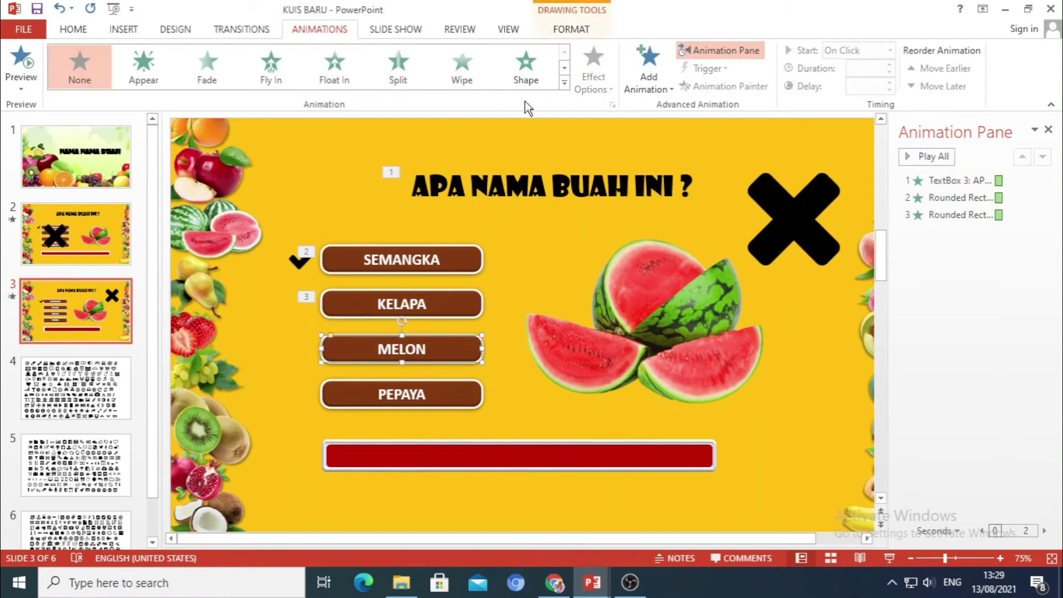
{"action": "left_click", "coordinate": [444, 71]}
{"action": "left_click", "coordinate": [607, 75]}
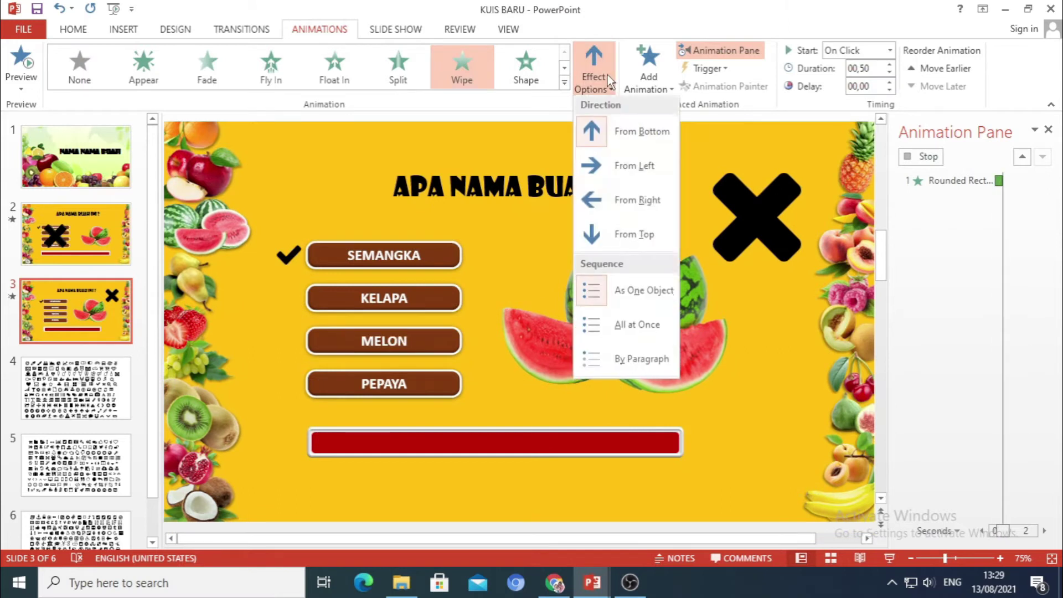
{"action": "left_click", "coordinate": [602, 235]}
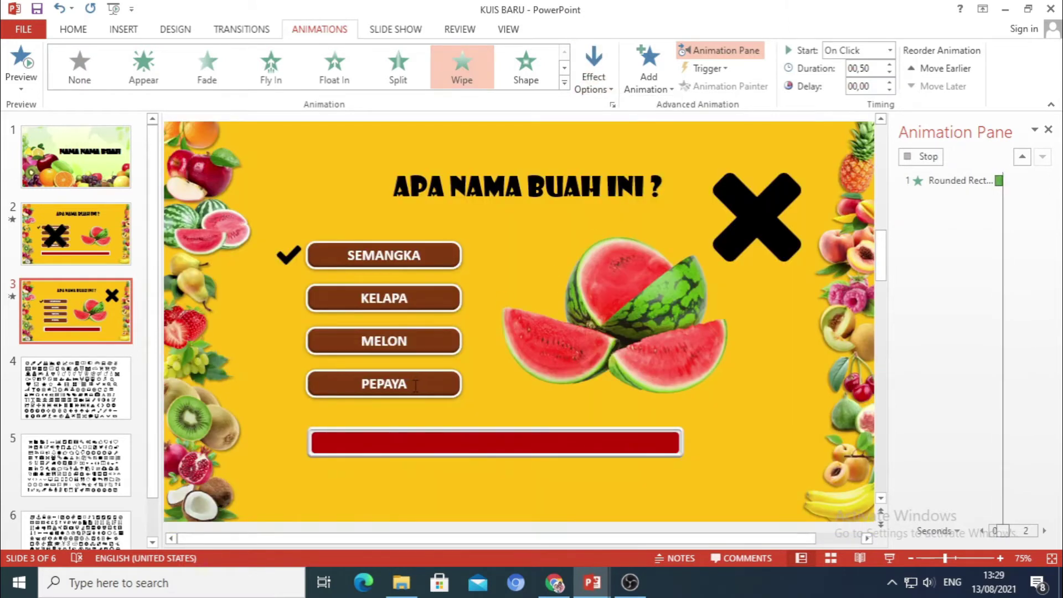
{"action": "left_click", "coordinate": [441, 377]}
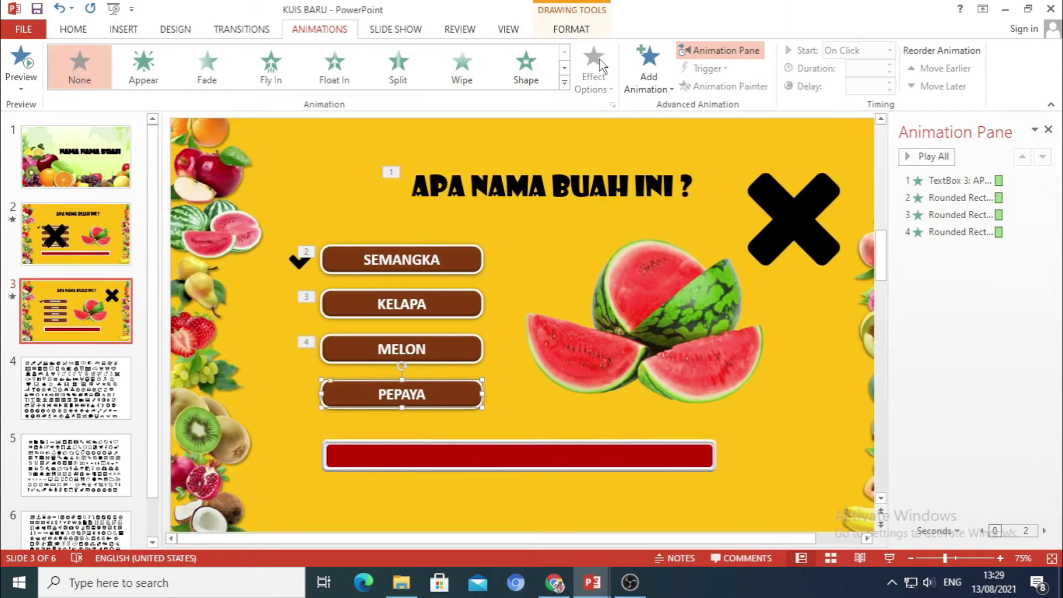
{"action": "left_click", "coordinate": [463, 71]}
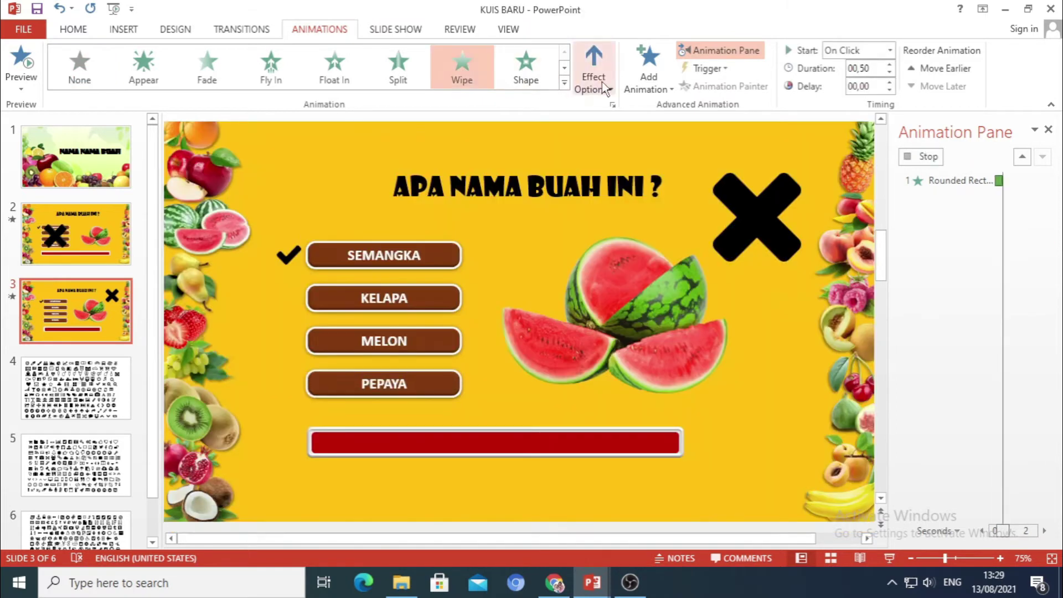
{"action": "left_click", "coordinate": [594, 72]}
{"action": "left_click", "coordinate": [601, 236]}
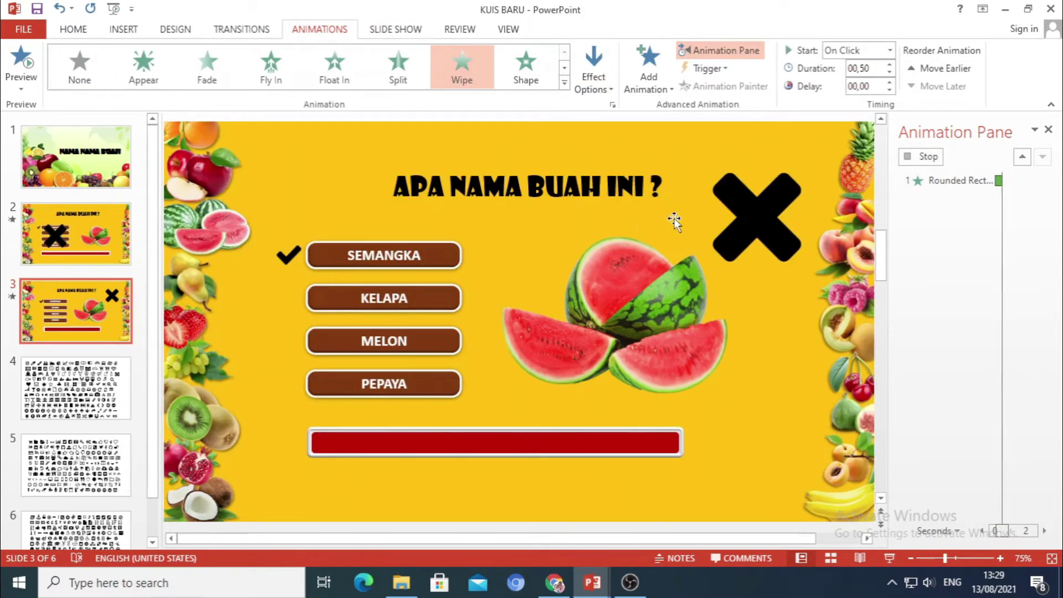
Preview all of the slide's animations with Play All
{"action": "left_click", "coordinate": [912, 160]}
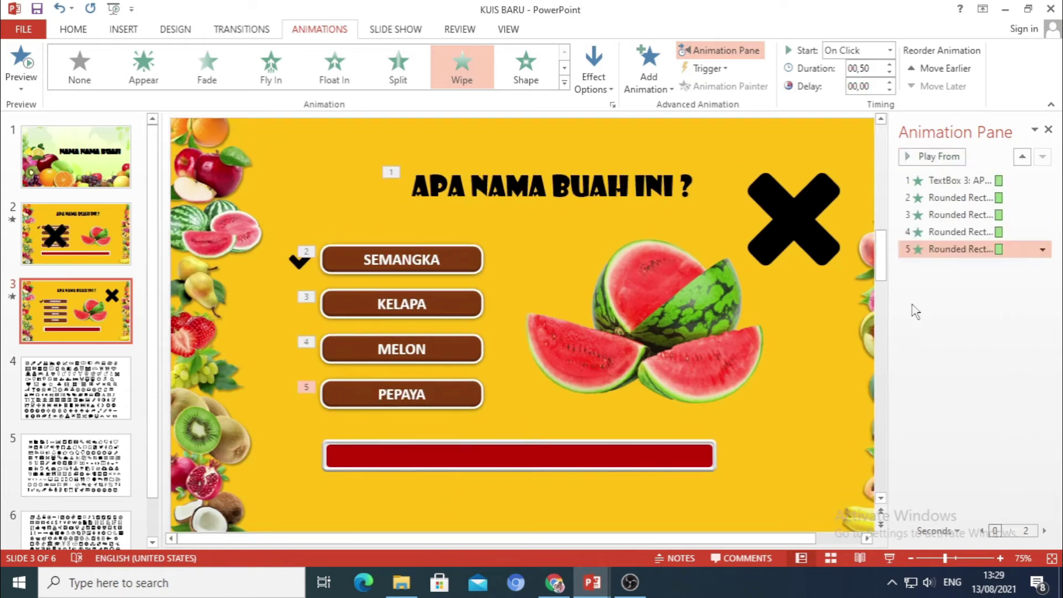
{"action": "left_click", "coordinate": [911, 308]}
{"action": "left_click", "coordinate": [926, 157]}
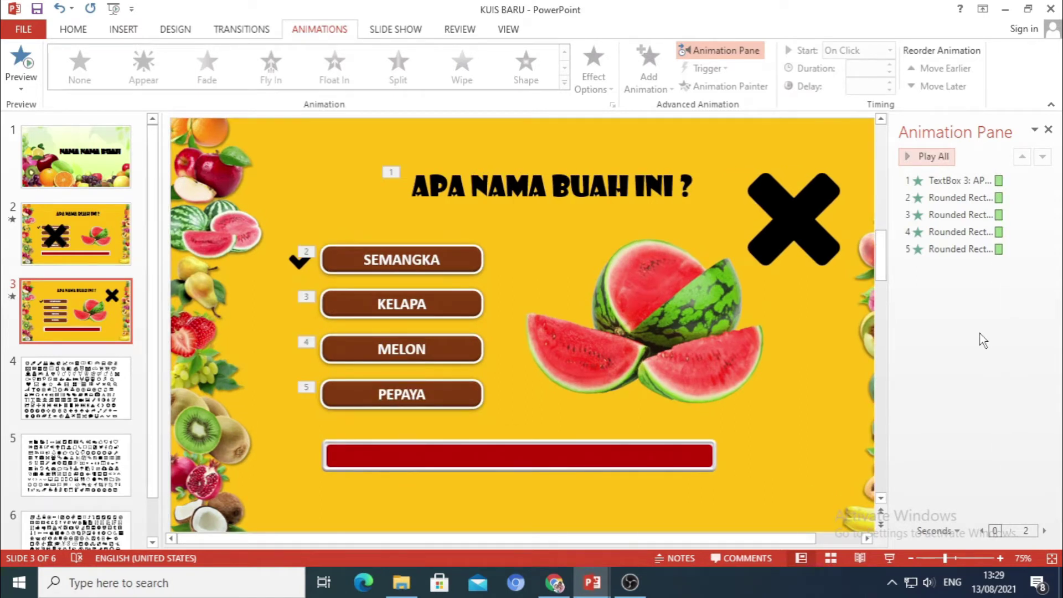
{"action": "left_click", "coordinate": [623, 460]}
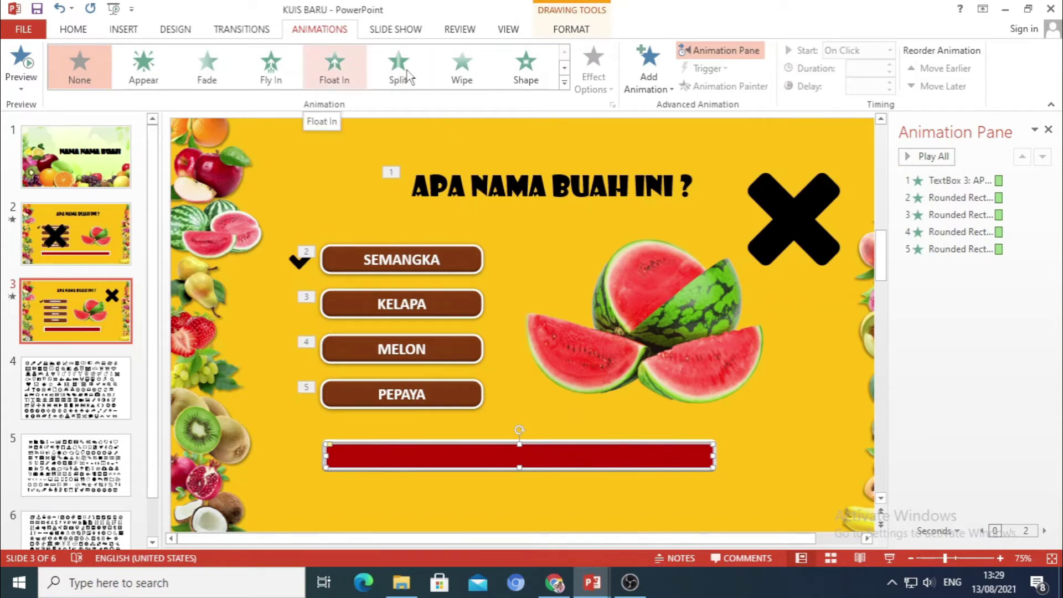
Give the red timer bar a Wipe entrance from the left
{"action": "left_click", "coordinate": [470, 67]}
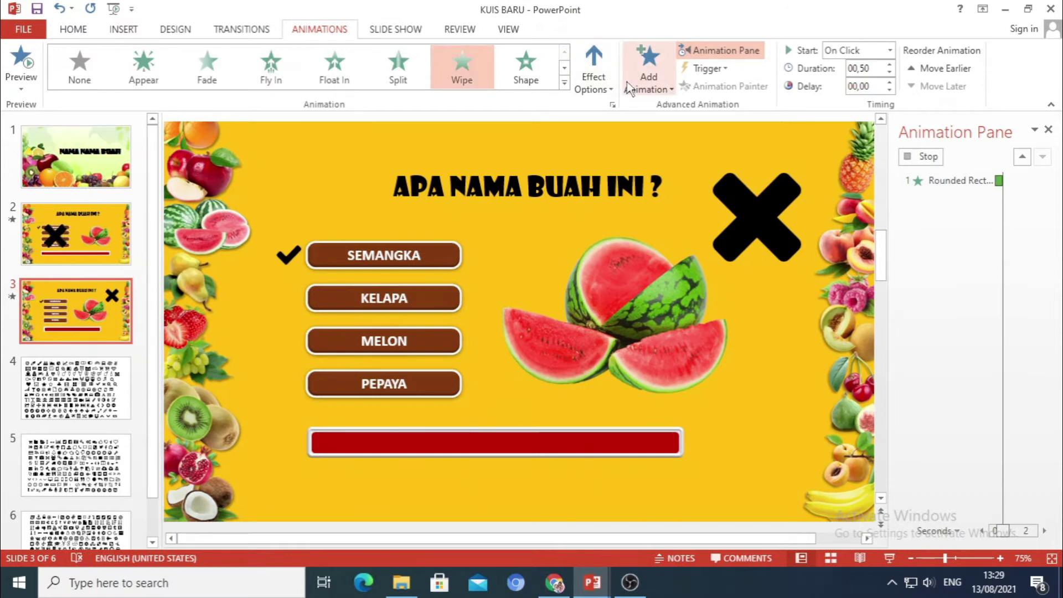
{"action": "left_click", "coordinate": [601, 83]}
{"action": "left_click", "coordinate": [604, 170]}
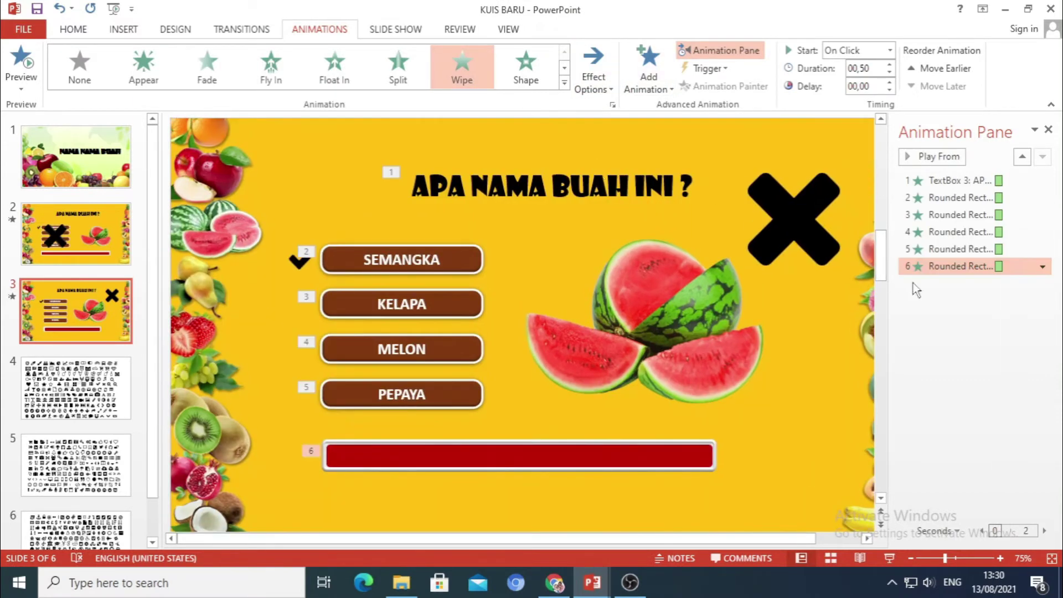
Add a Collapse exit to the timer bar, collapsing toward the left
{"action": "left_click", "coordinate": [647, 80]}
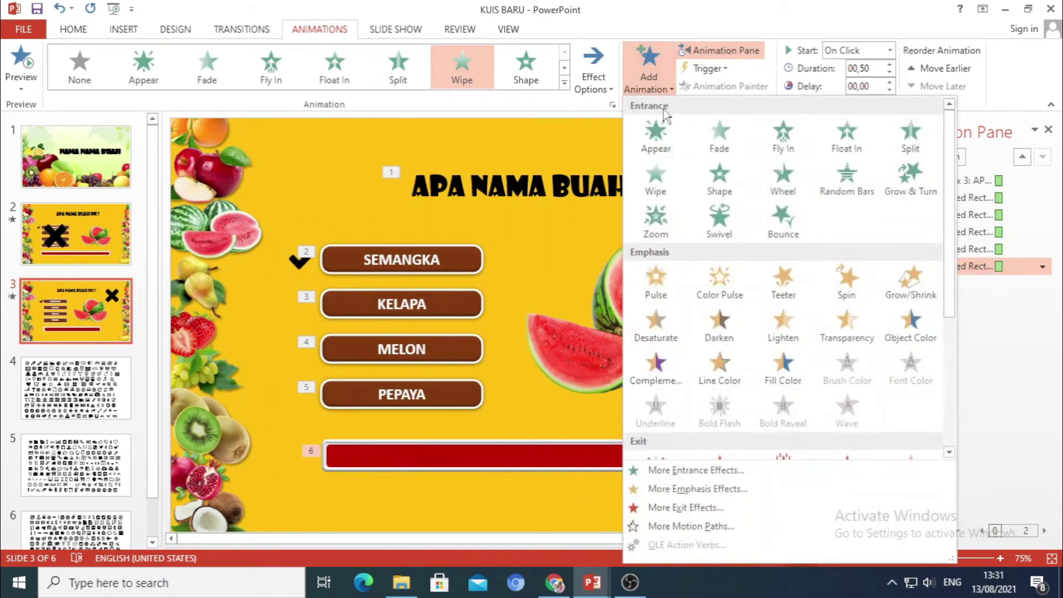
{"action": "left_click", "coordinate": [686, 507]}
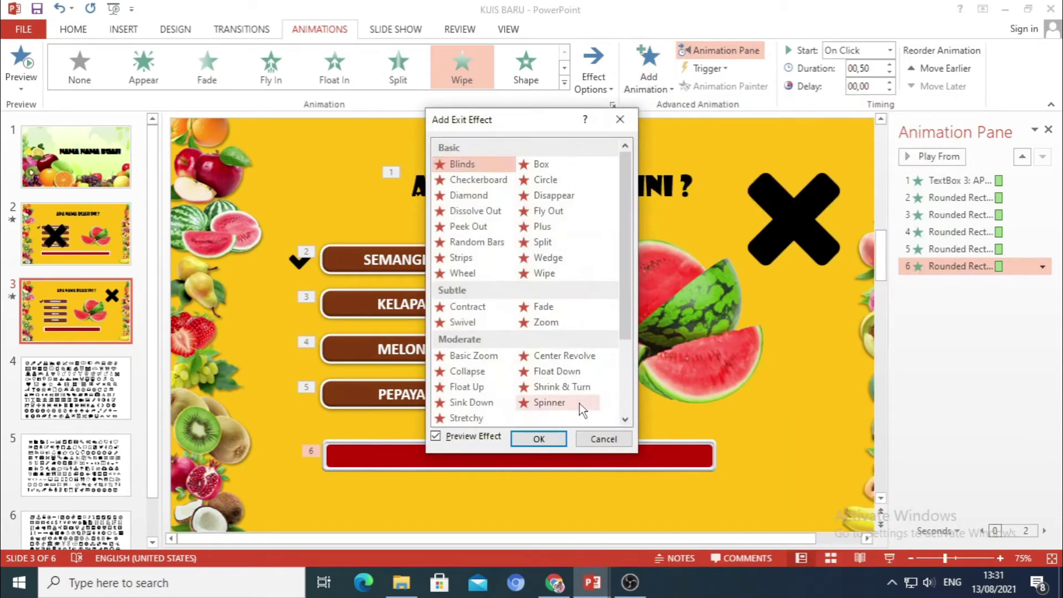
{"action": "left_click", "coordinate": [552, 388]}
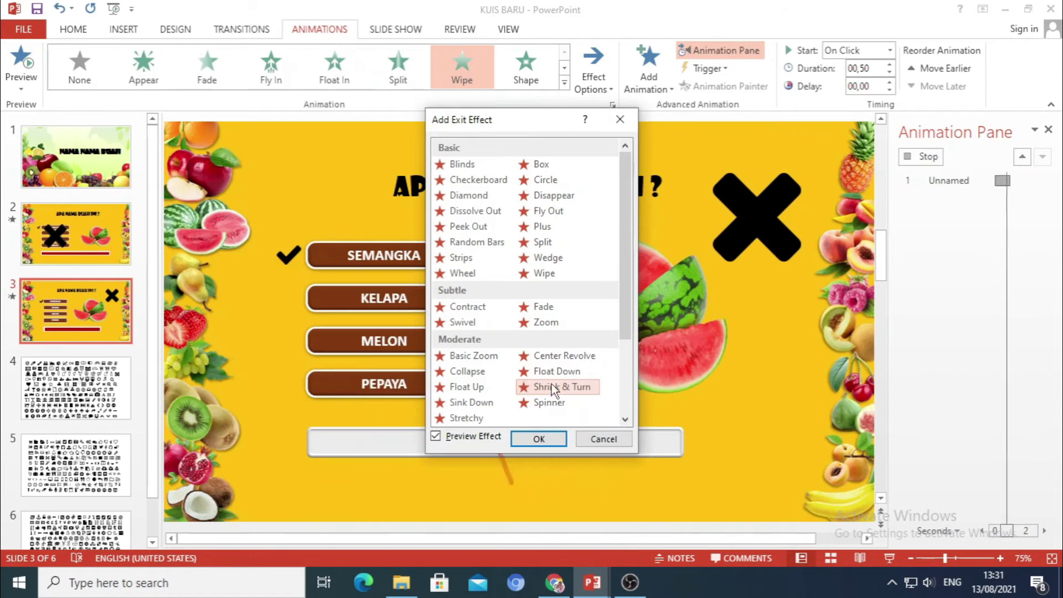
{"action": "left_click", "coordinate": [471, 358]}
{"action": "left_click", "coordinate": [473, 372]}
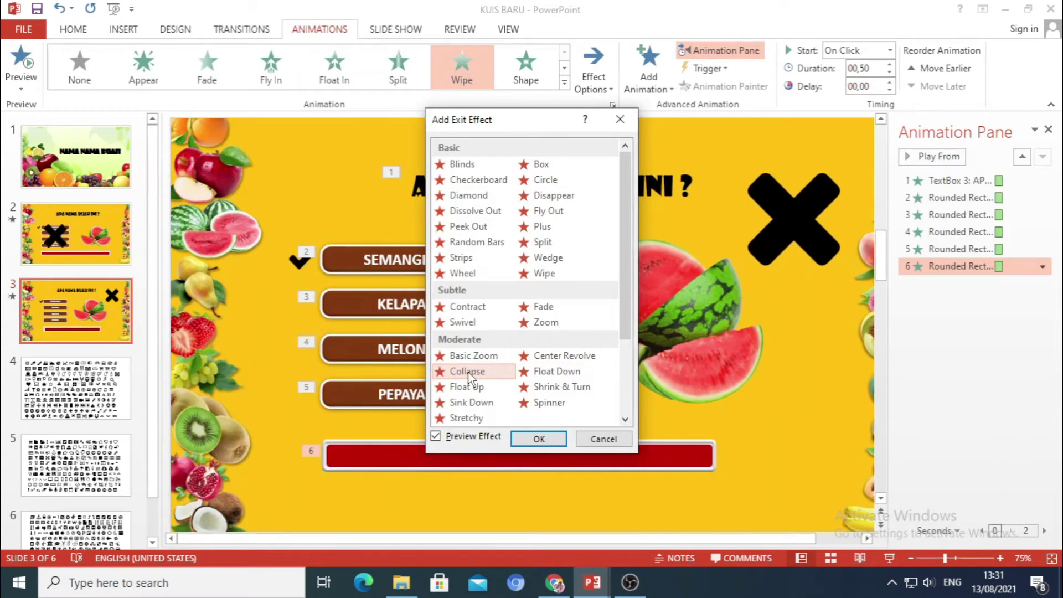
{"action": "left_click", "coordinate": [537, 439]}
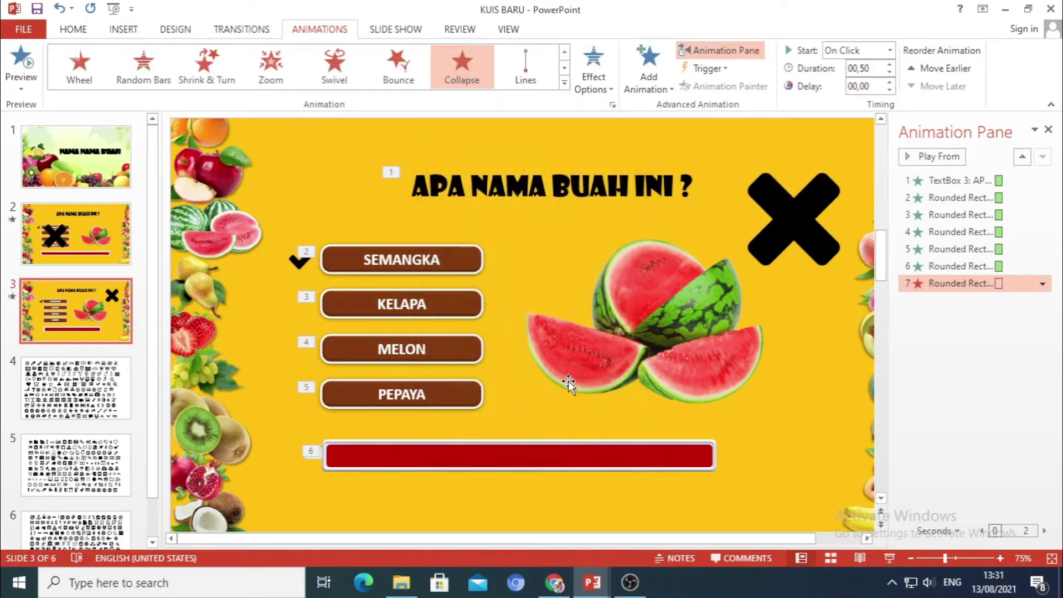
{"action": "left_click", "coordinate": [594, 84]}
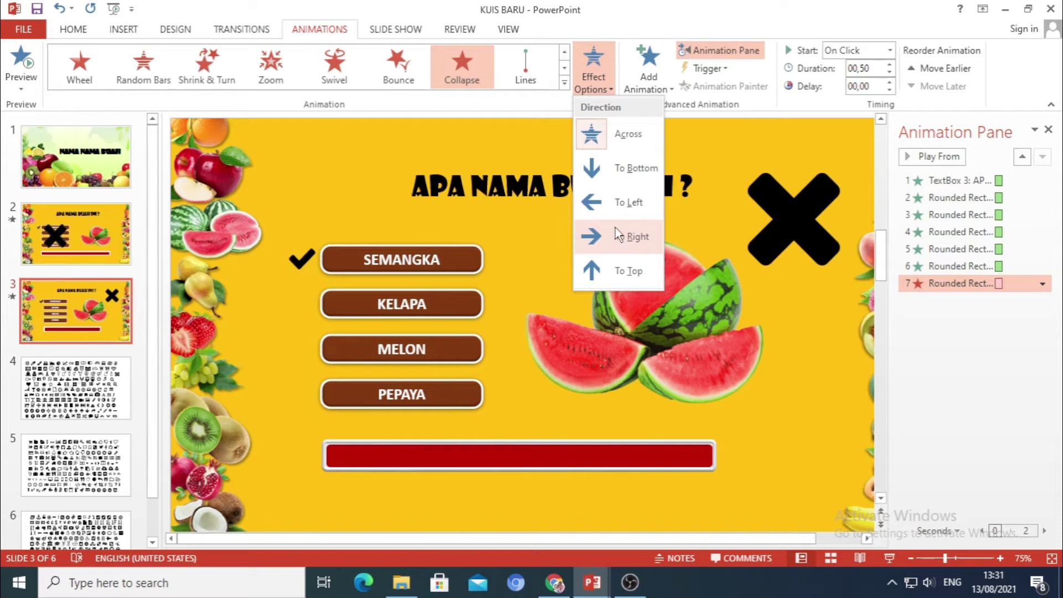
{"action": "left_click", "coordinate": [616, 203]}
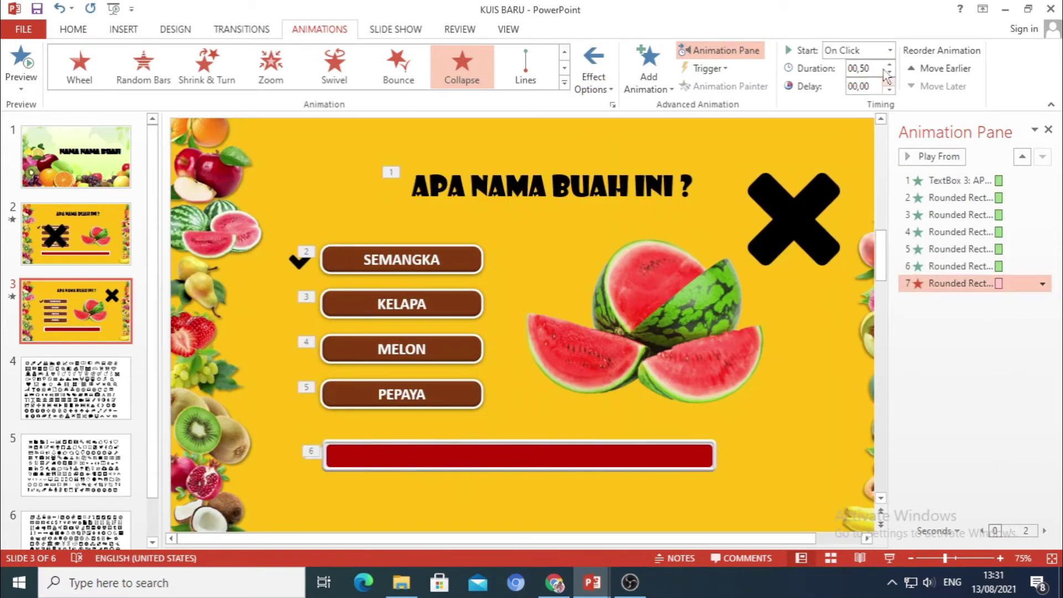
Set the bar's collapse to start After Previous with an 11-second duration
{"action": "left_click", "coordinate": [941, 283]}
{"action": "left_click", "coordinate": [890, 50]}
{"action": "left_click", "coordinate": [850, 100]}
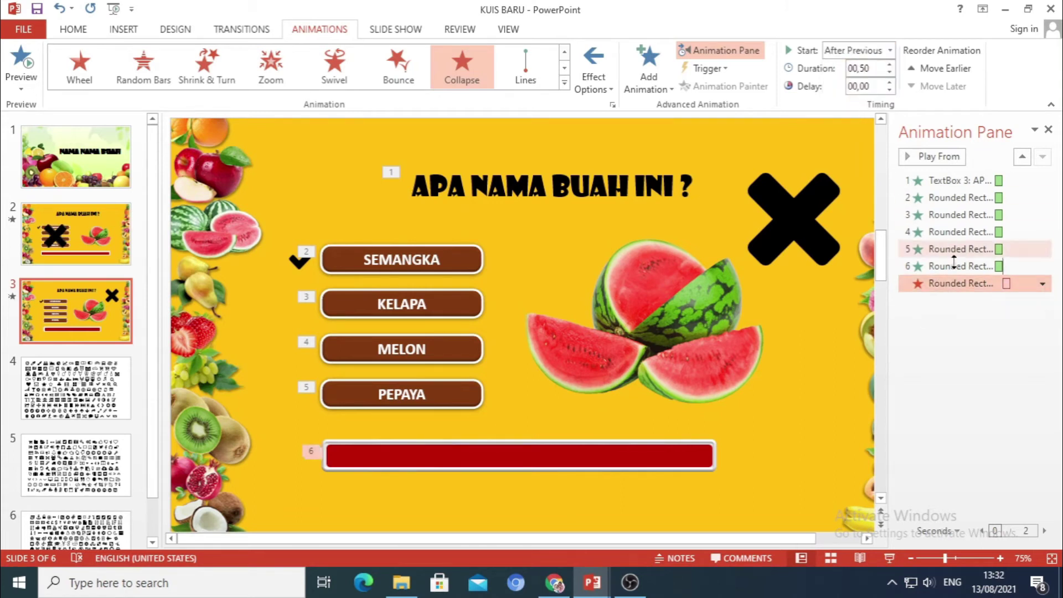
{"action": "left_click", "coordinate": [891, 65]}
{"action": "left_click", "coordinate": [890, 65]}
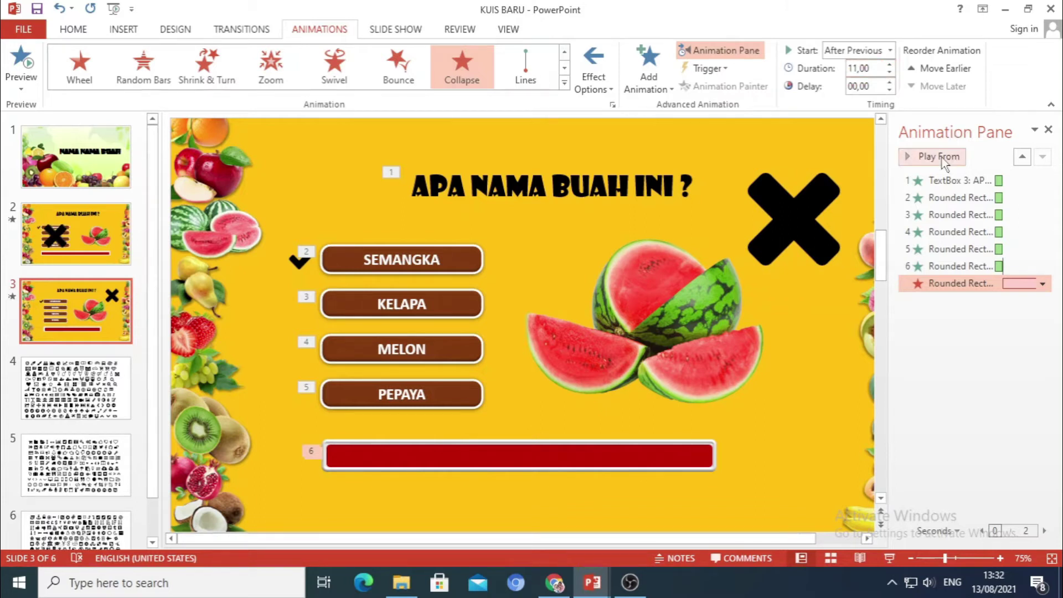
{"action": "left_click", "coordinate": [956, 307]}
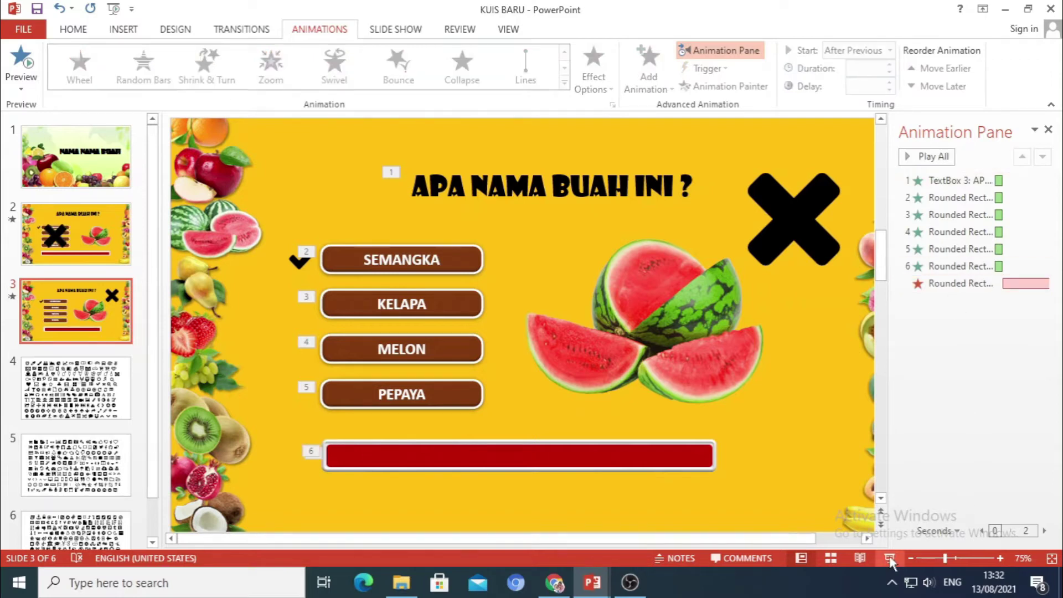
{"action": "left_click", "coordinate": [889, 558]}
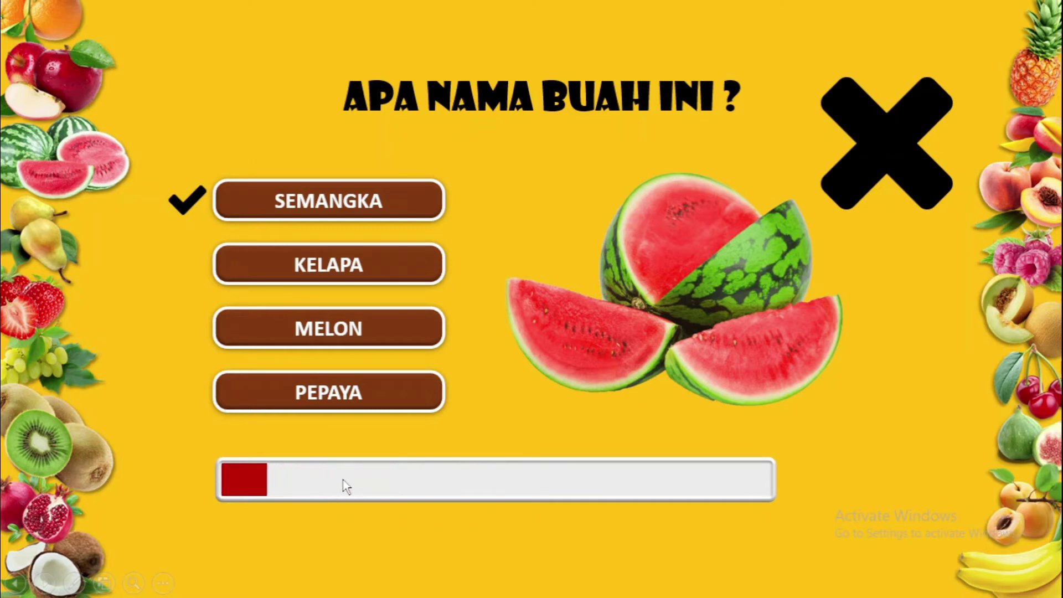
{"action": "key", "text": "Escape"}
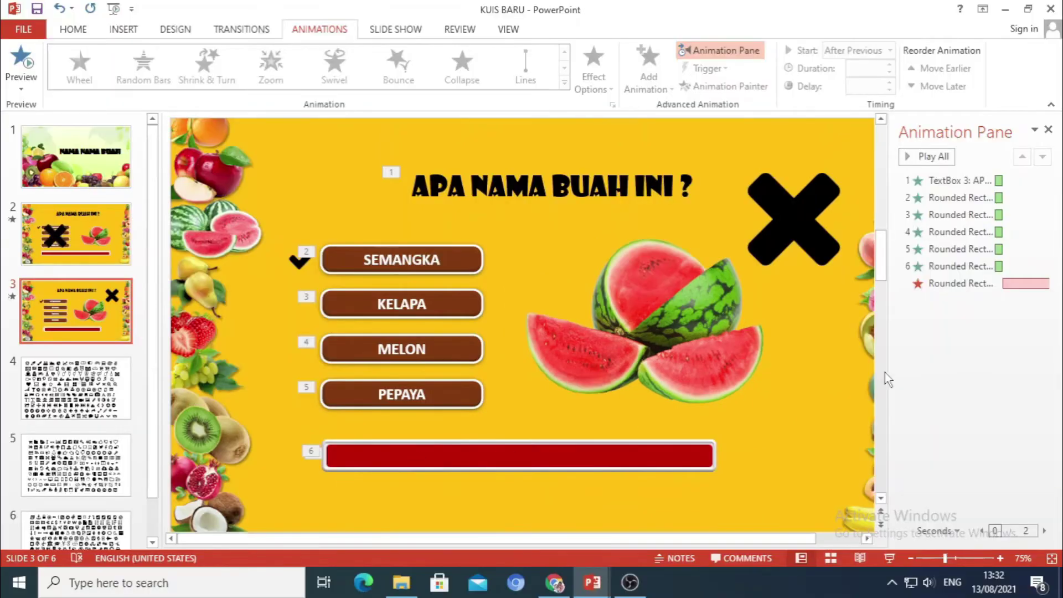
Set the title animation (TextBox 3) to start With Previous
{"action": "left_click", "coordinate": [947, 181]}
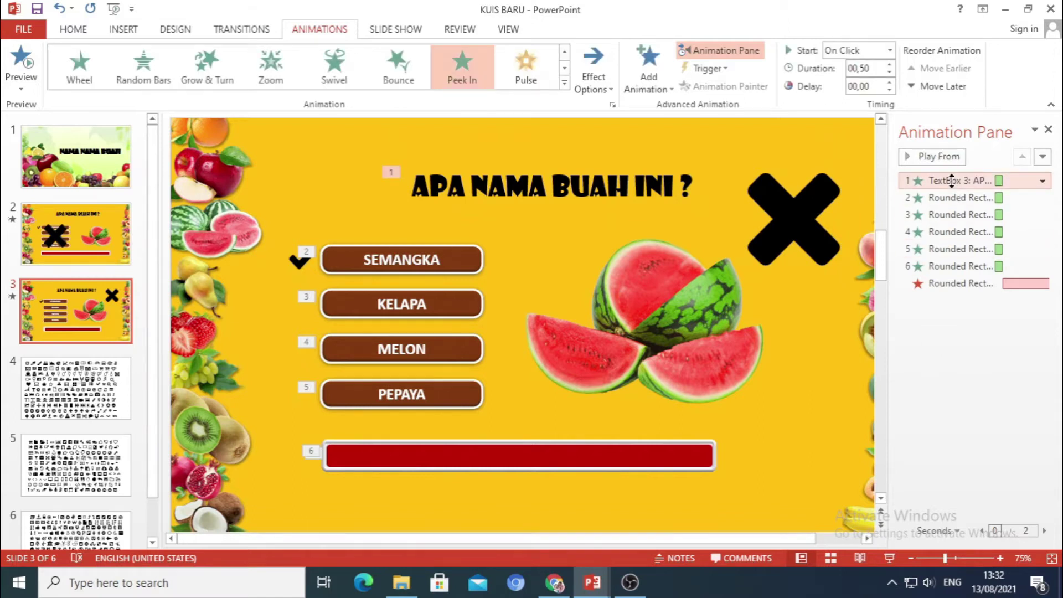
{"action": "left_click", "coordinate": [890, 50]}
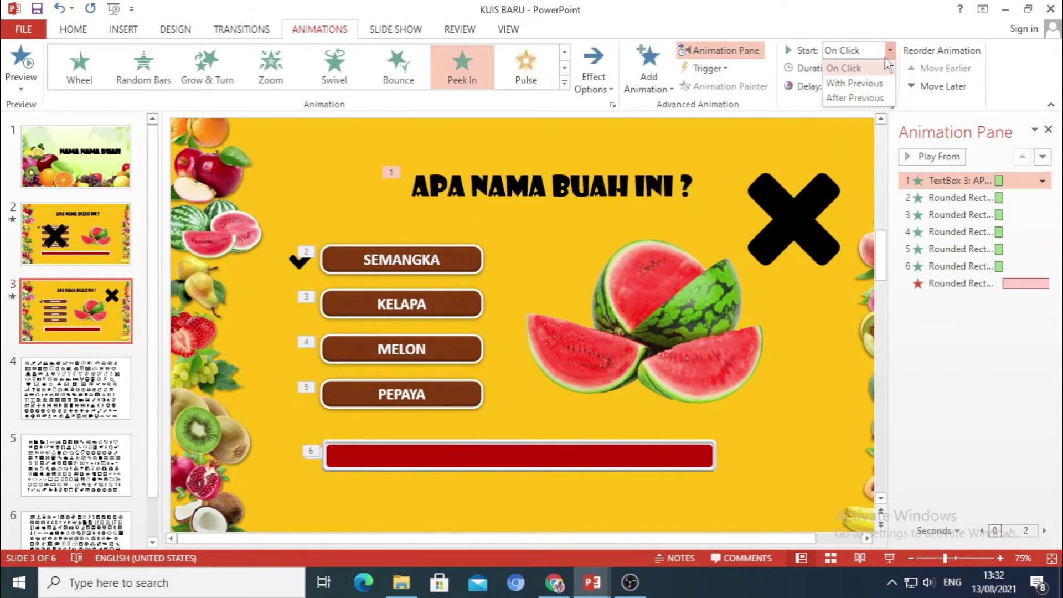
{"action": "left_click", "coordinate": [853, 83]}
Set the SEMANGKA, KELAPA, MELON and PEPAYA animations to start After Previous
{"action": "left_click", "coordinate": [942, 198]}
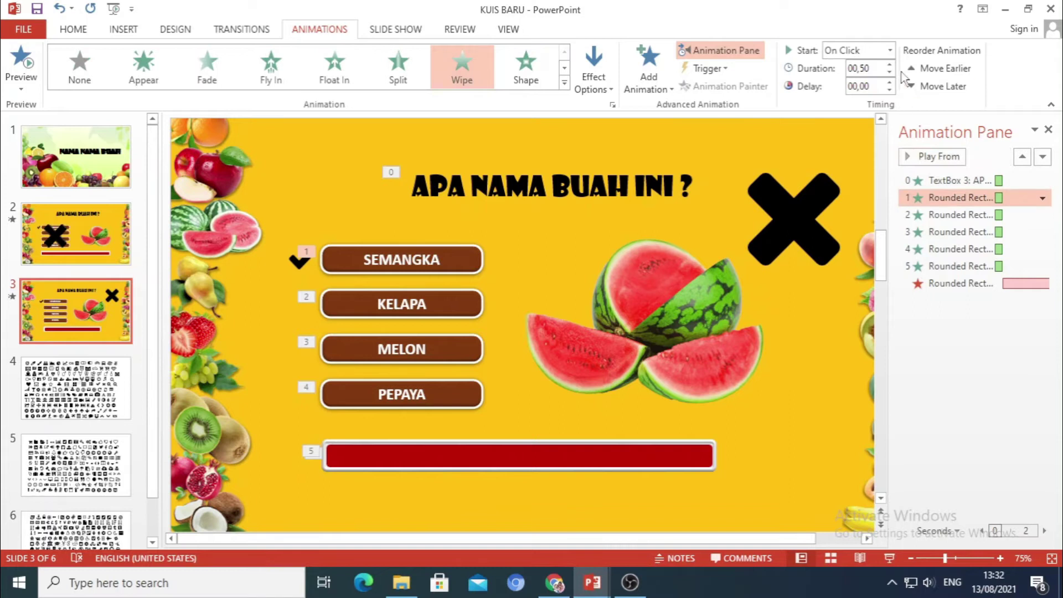
{"action": "left_click", "coordinate": [890, 49]}
{"action": "left_click", "coordinate": [848, 95]}
{"action": "left_click", "coordinate": [930, 215]}
{"action": "left_click", "coordinate": [890, 50]}
{"action": "left_click", "coordinate": [847, 95]}
{"action": "left_click", "coordinate": [922, 232]}
{"action": "left_click", "coordinate": [890, 52]}
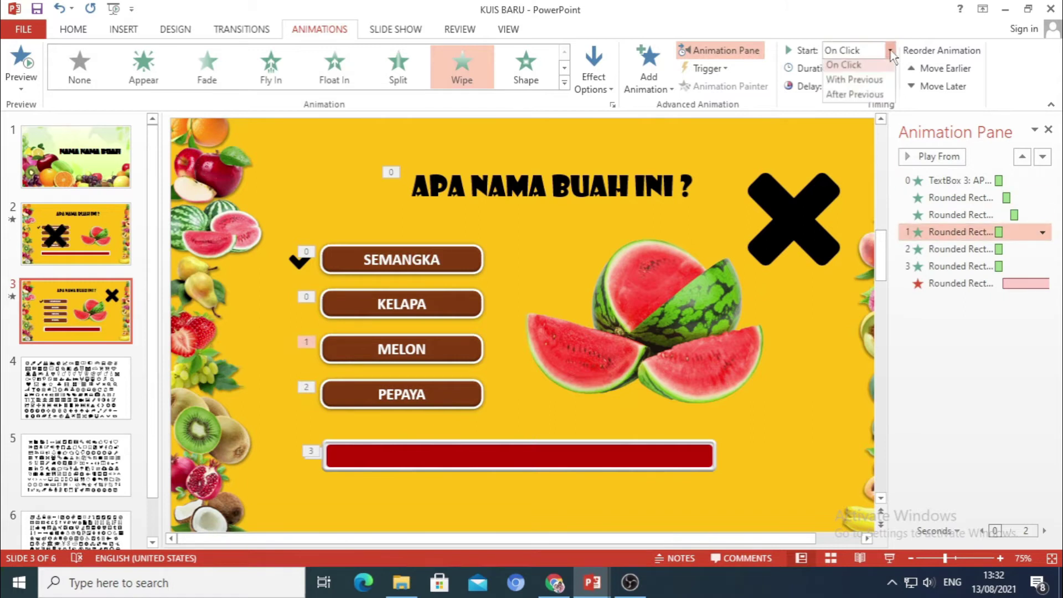
{"action": "left_click", "coordinate": [857, 99]}
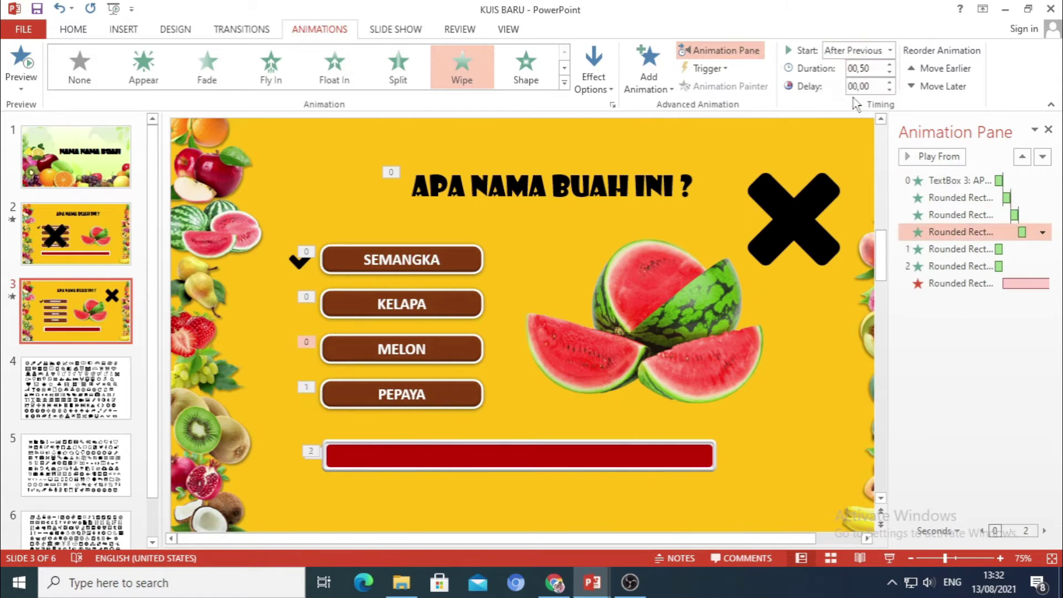
{"action": "left_click", "coordinate": [937, 249]}
{"action": "left_click", "coordinate": [891, 51]}
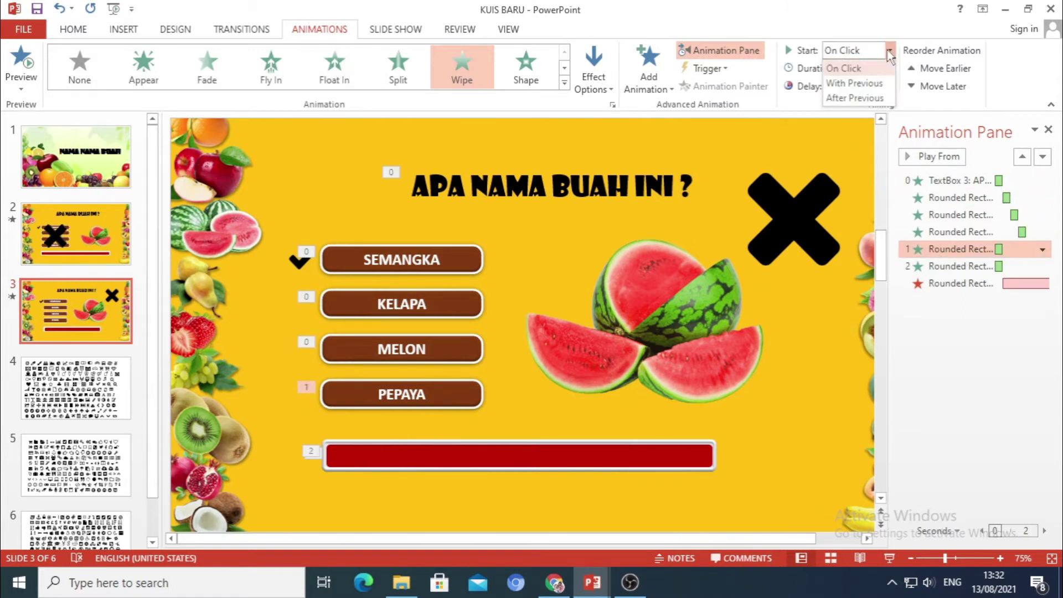
{"action": "left_click", "coordinate": [855, 98]}
Set the timer bar's entrance to start After Previous
{"action": "left_click", "coordinate": [945, 267]}
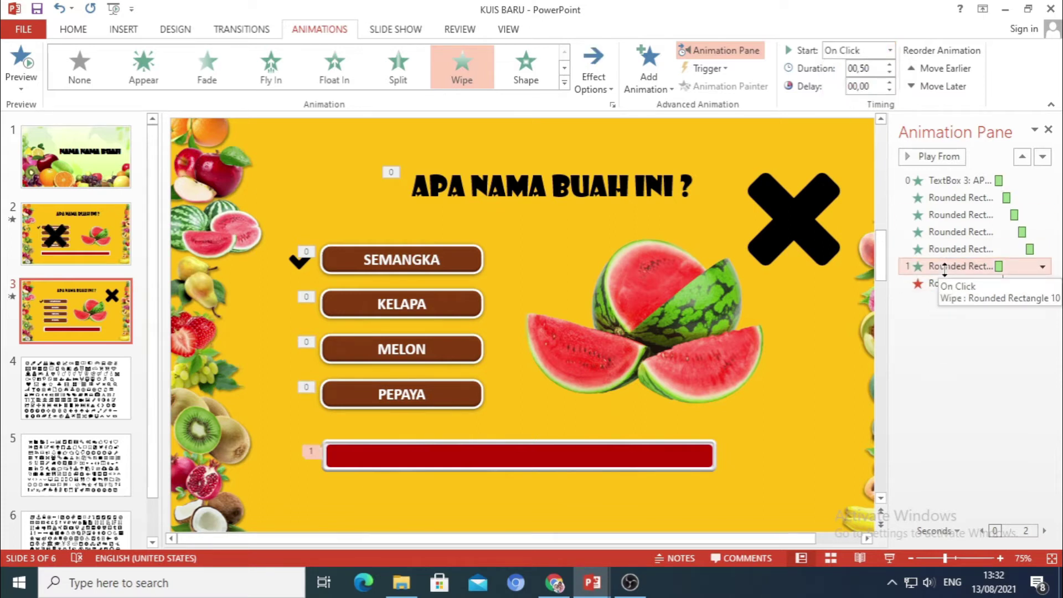
{"action": "left_click", "coordinate": [890, 51]}
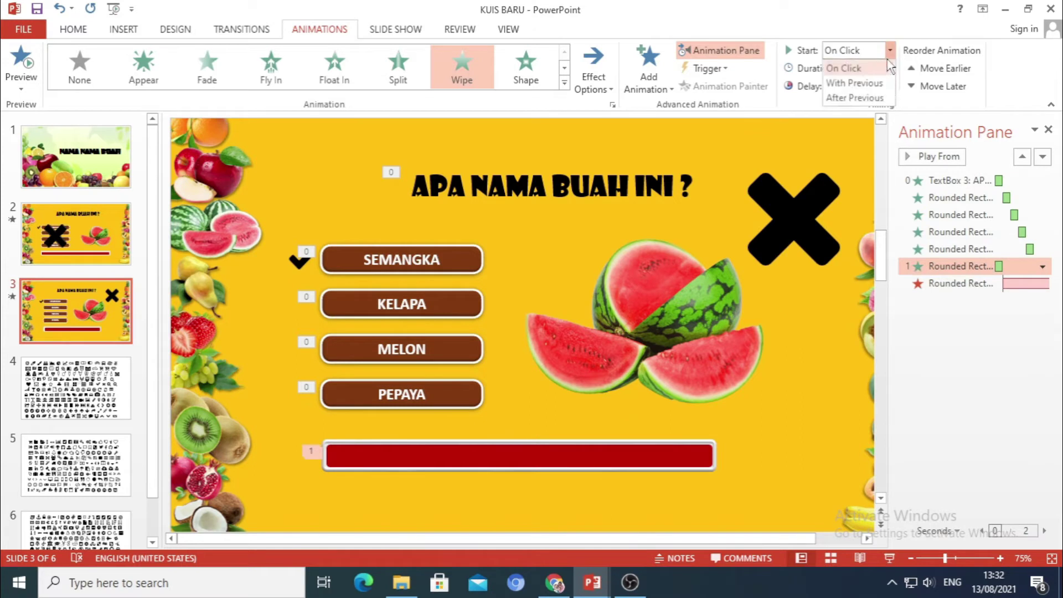
{"action": "left_click", "coordinate": [856, 98]}
{"action": "left_click", "coordinate": [937, 311]}
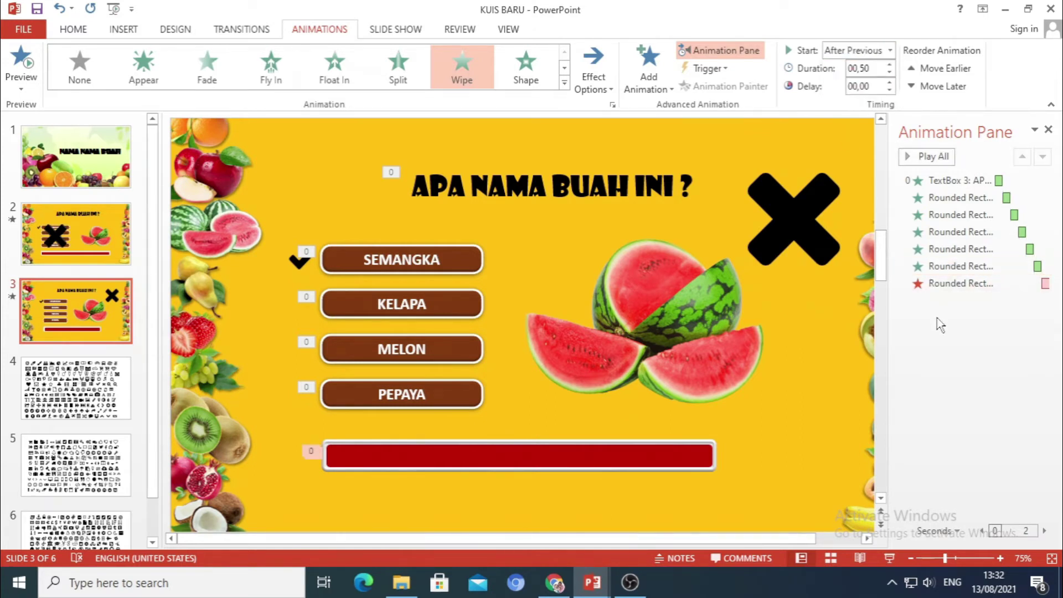
{"action": "left_click", "coordinate": [662, 343]}
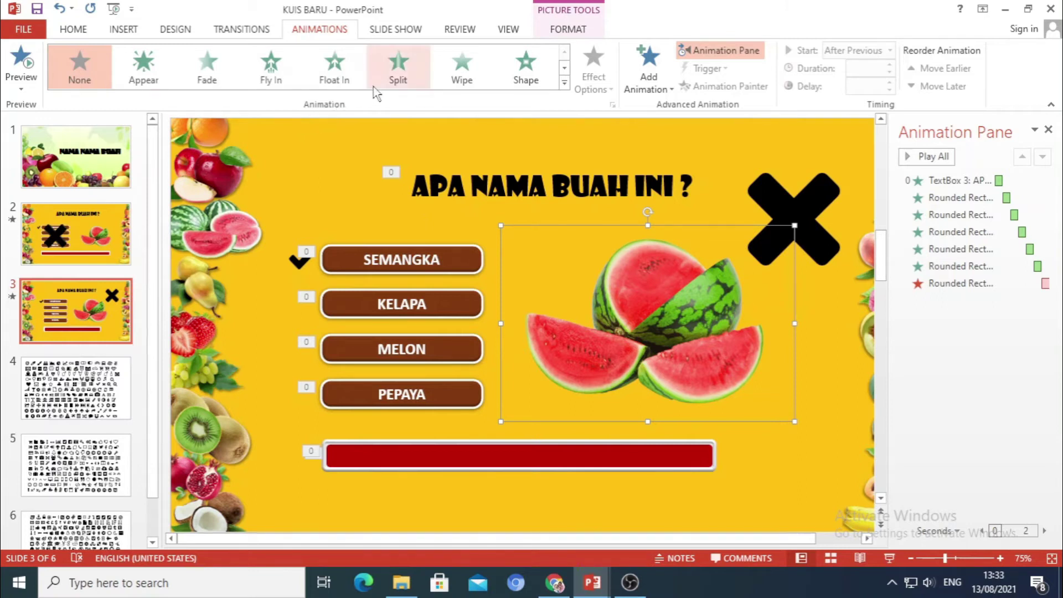
Give the watermelon picture a Fade entrance starting After Previous
{"action": "left_click", "coordinate": [208, 69]}
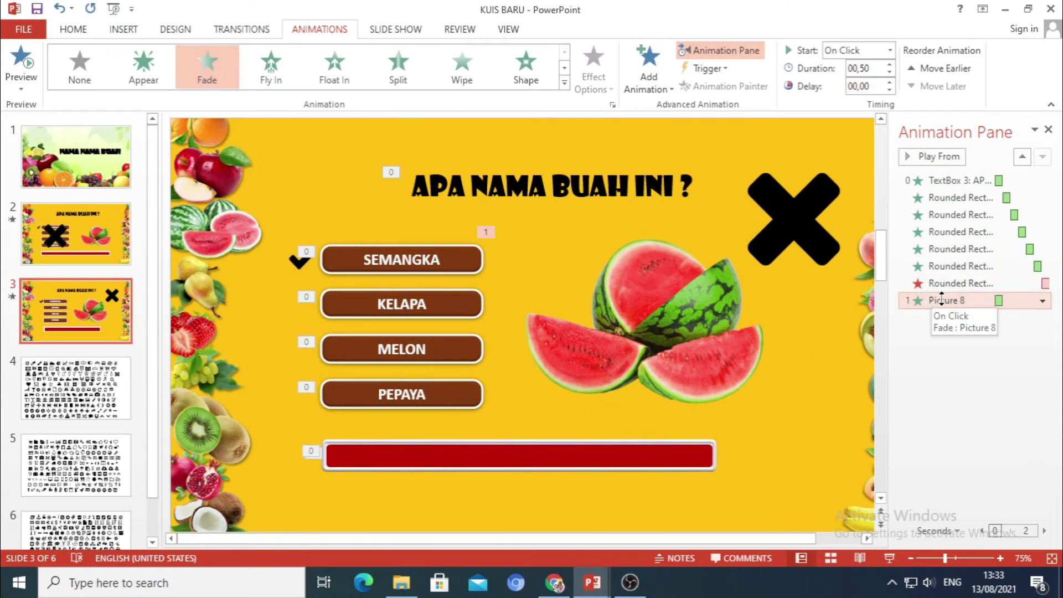
{"action": "left_click", "coordinate": [890, 50]}
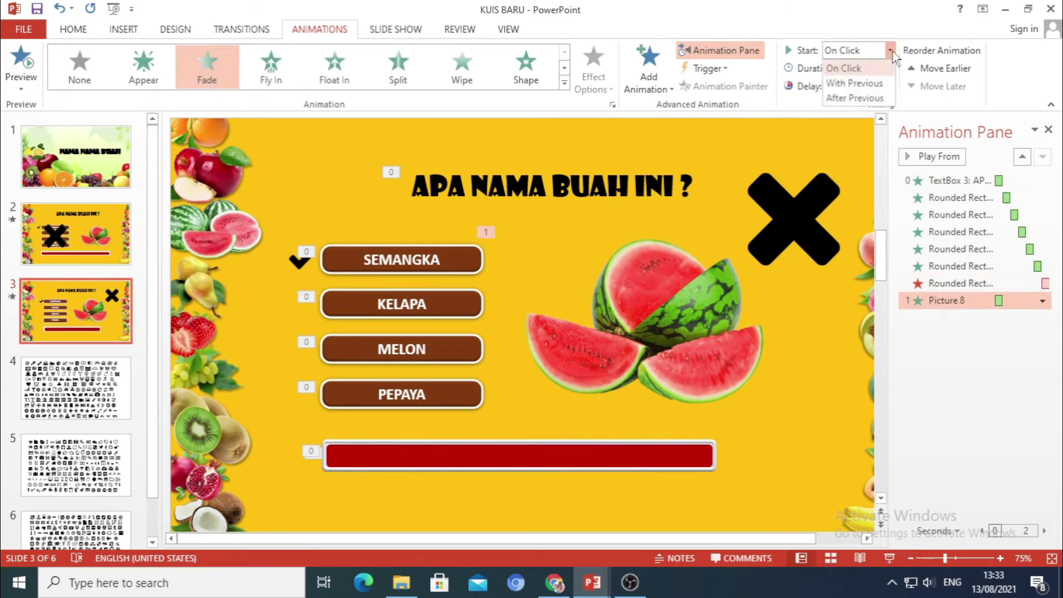
{"action": "left_click", "coordinate": [856, 98]}
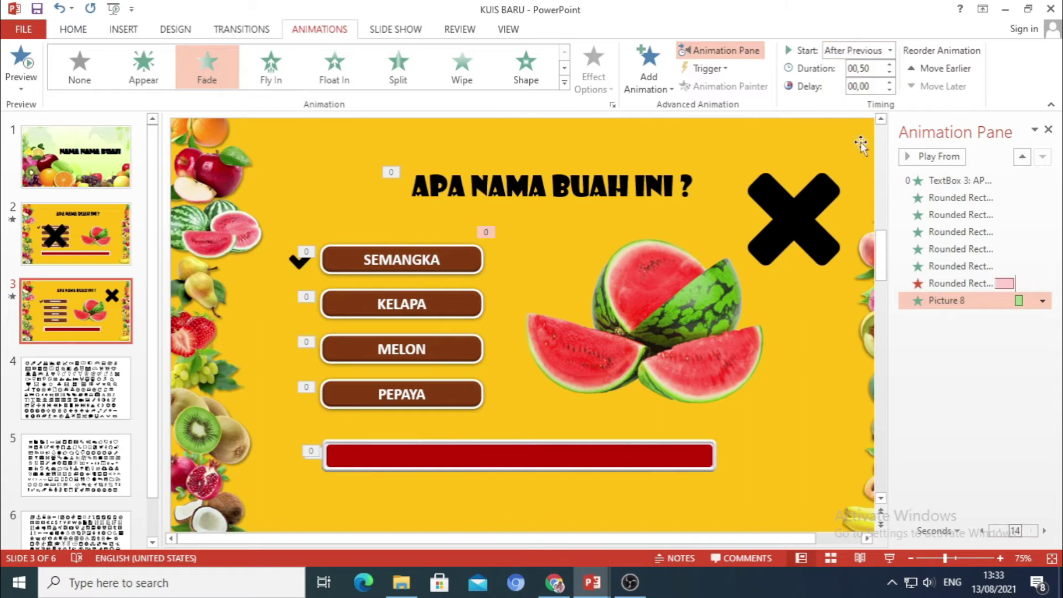
Change the title animation's start to After Previous
{"action": "left_click", "coordinate": [935, 176]}
{"action": "left_click", "coordinate": [890, 51]}
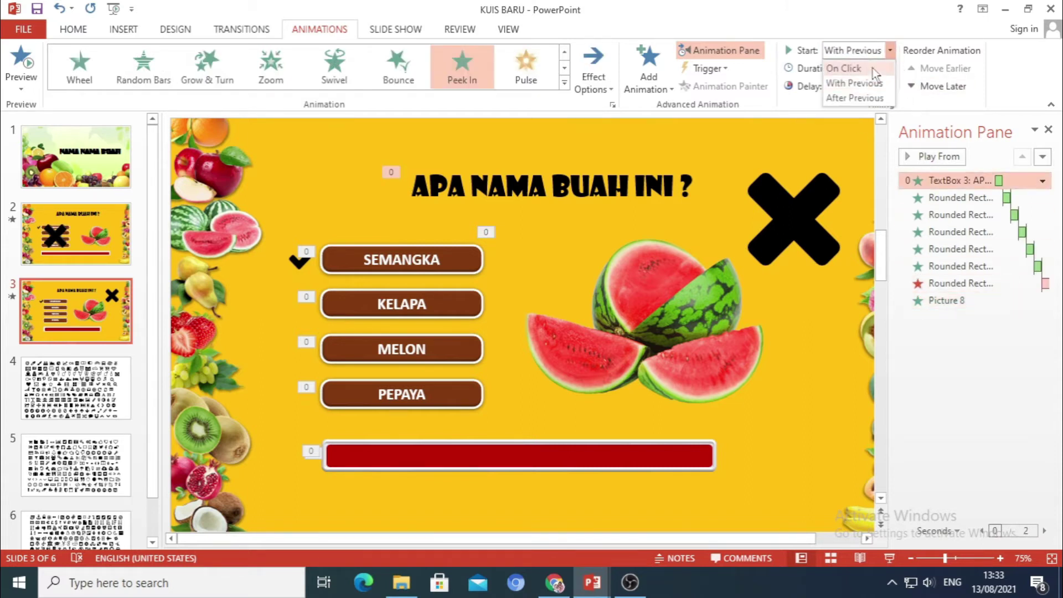
{"action": "left_click", "coordinate": [853, 98]}
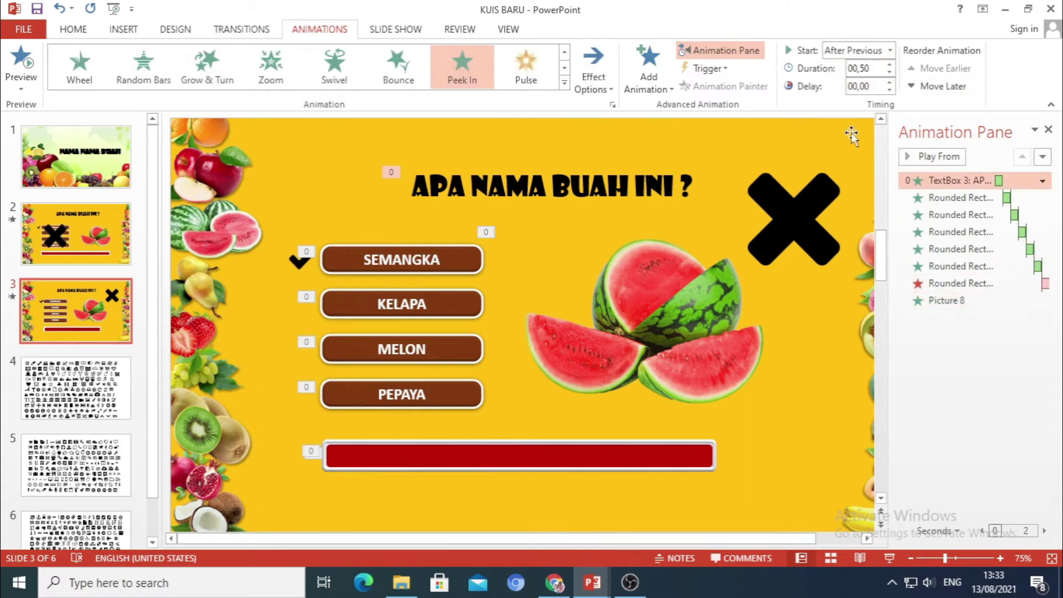
Give the checkmark beside SEMANGKA a Fade entrance
{"action": "left_click", "coordinate": [958, 368]}
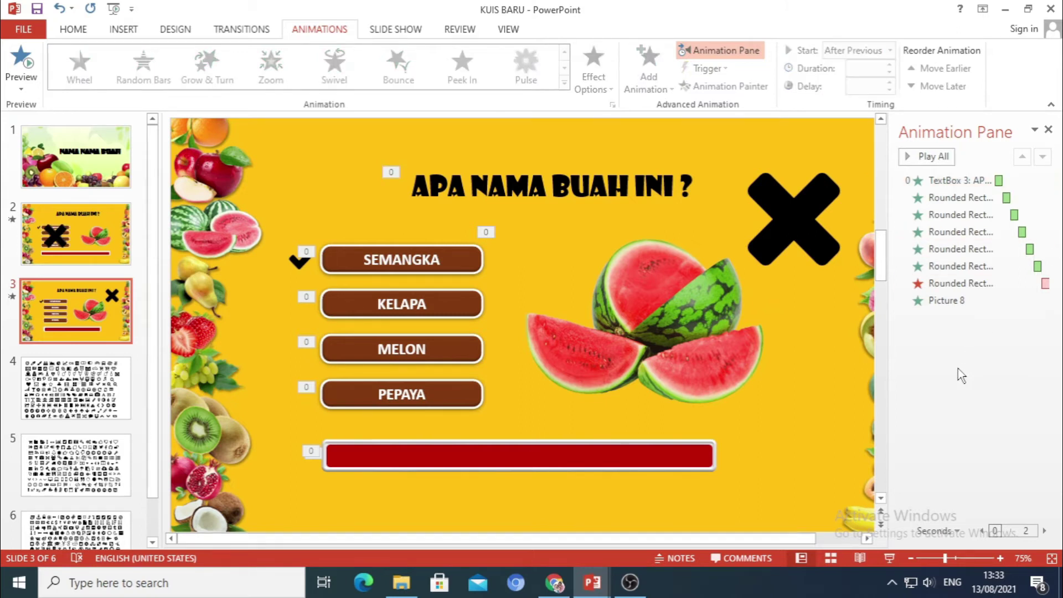
{"action": "left_click", "coordinate": [300, 260]}
{"action": "left_click", "coordinate": [791, 218]}
{"action": "left_click", "coordinate": [297, 264]}
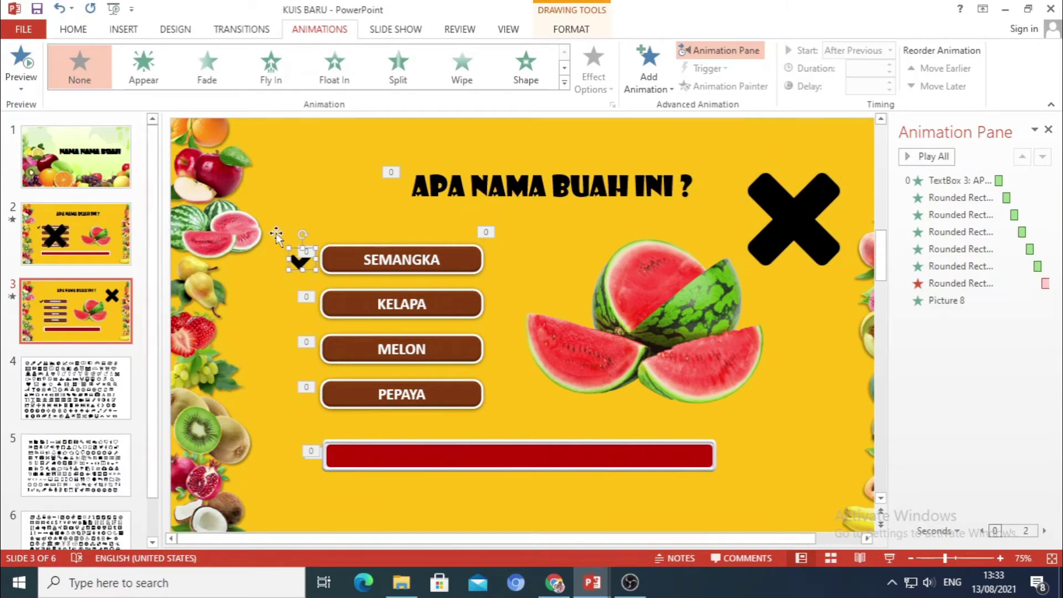
{"action": "left_click", "coordinate": [215, 75]}
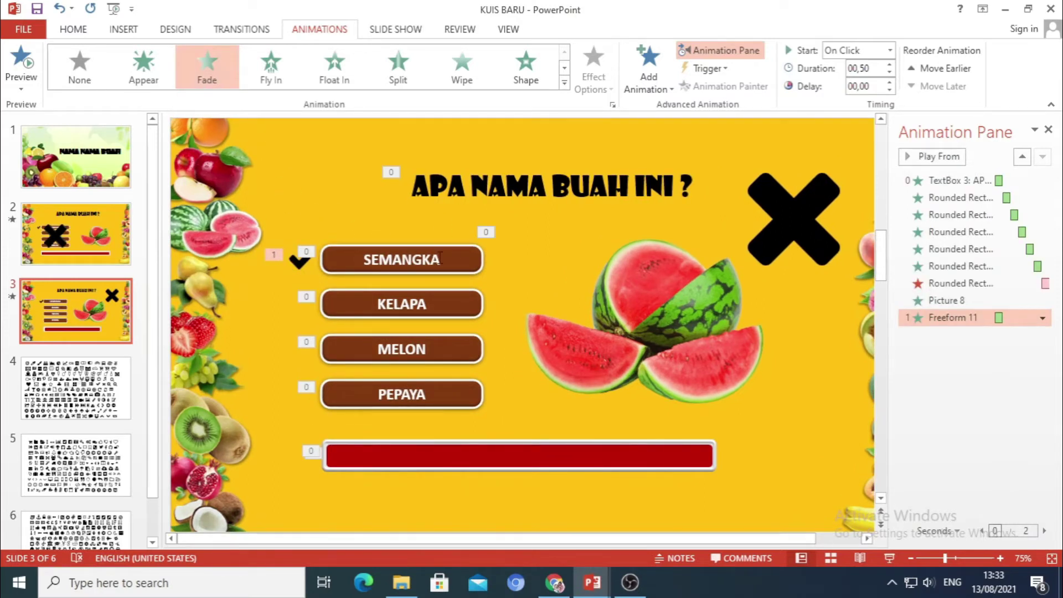
Check the animations on the answer buttons and watermelon, then open the Selection Pane
{"action": "left_click", "coordinate": [459, 265]}
{"action": "left_click", "coordinate": [452, 308]}
{"action": "left_click", "coordinate": [443, 358]}
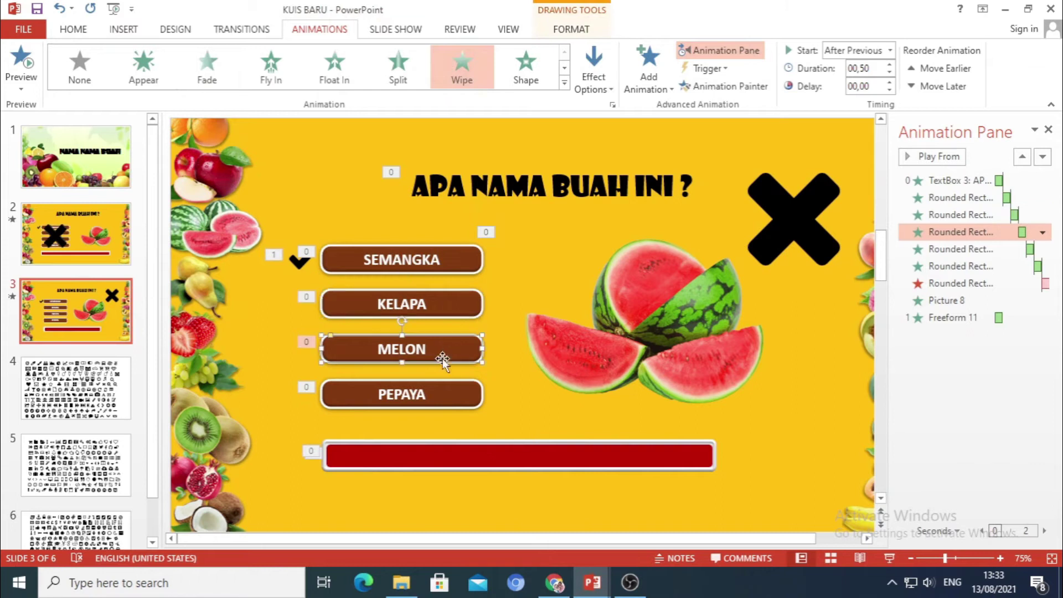
{"action": "left_click", "coordinate": [441, 388]}
{"action": "left_click", "coordinate": [607, 350]}
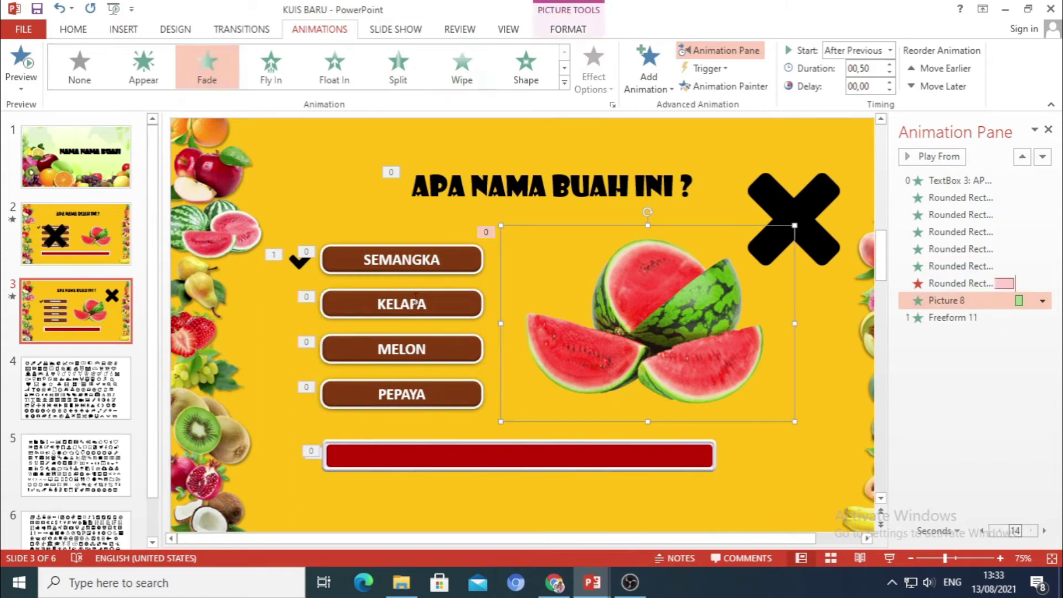
{"action": "left_click", "coordinate": [395, 223]}
{"action": "left_click", "coordinate": [86, 31]}
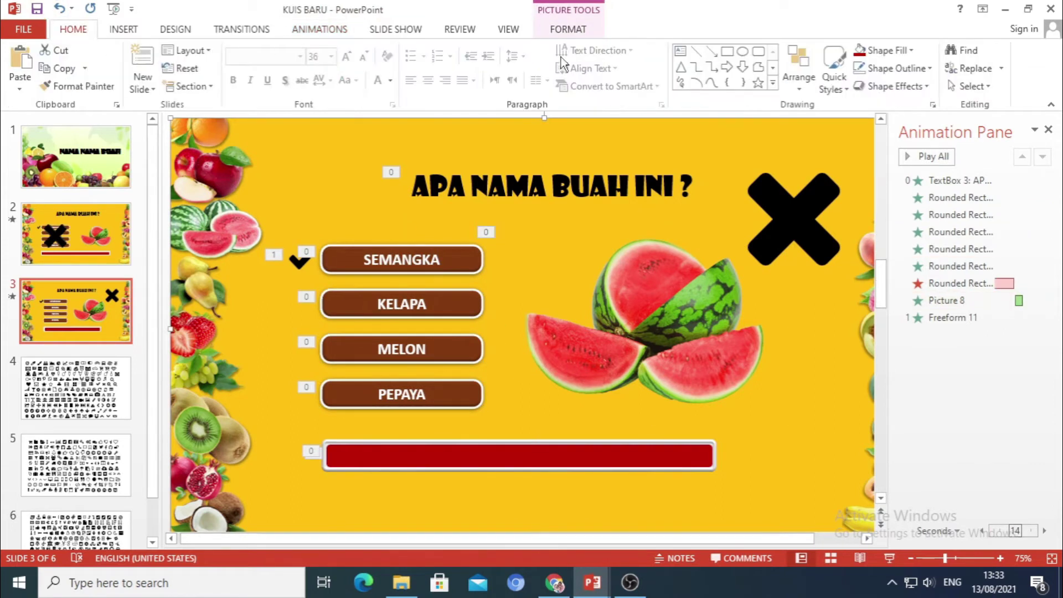
{"action": "left_click", "coordinate": [973, 86]}
{"action": "left_click", "coordinate": [987, 145]}
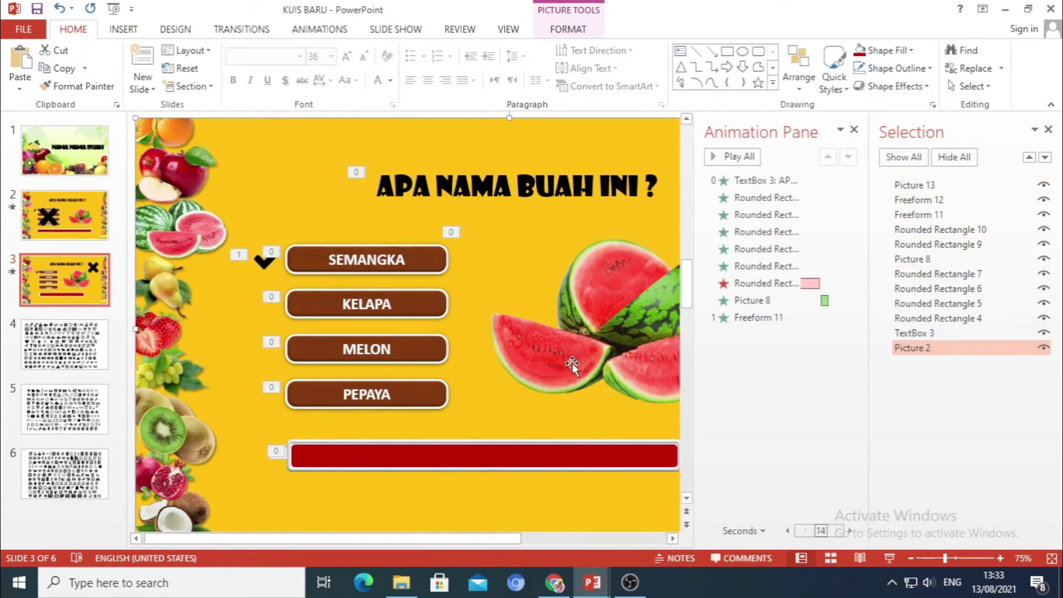
Rename the SEMANGKA and PEPAYA boxes to KUNCI JAWABAN 1 and KUNCI JAWABAN 4
{"action": "left_click", "coordinate": [422, 267]}
{"action": "left_click", "coordinate": [946, 319]}
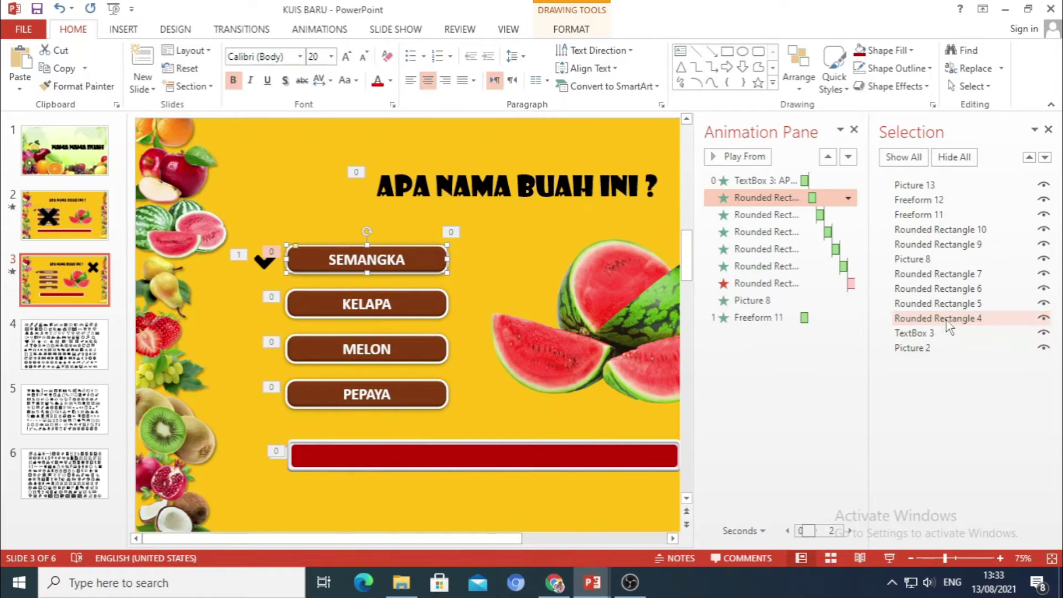
{"action": "left_click_drag", "start_coordinate": [990, 319], "coordinate": [874, 308]}
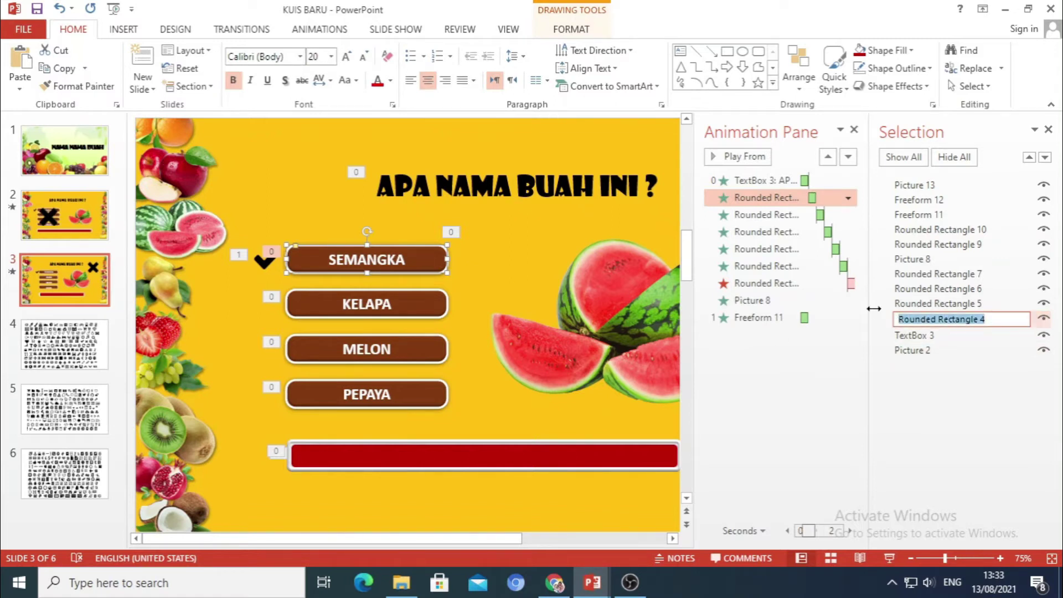
{"action": "type", "text": "KUNCI JAWABAN 1"}
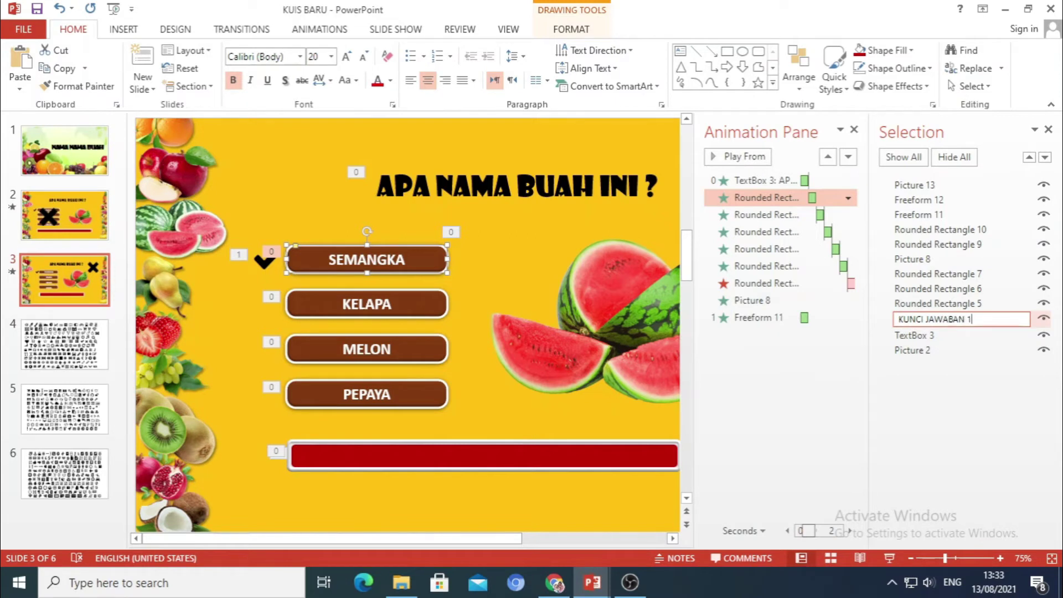
{"action": "key", "text": "Return"}
{"action": "left_click", "coordinate": [973, 274]}
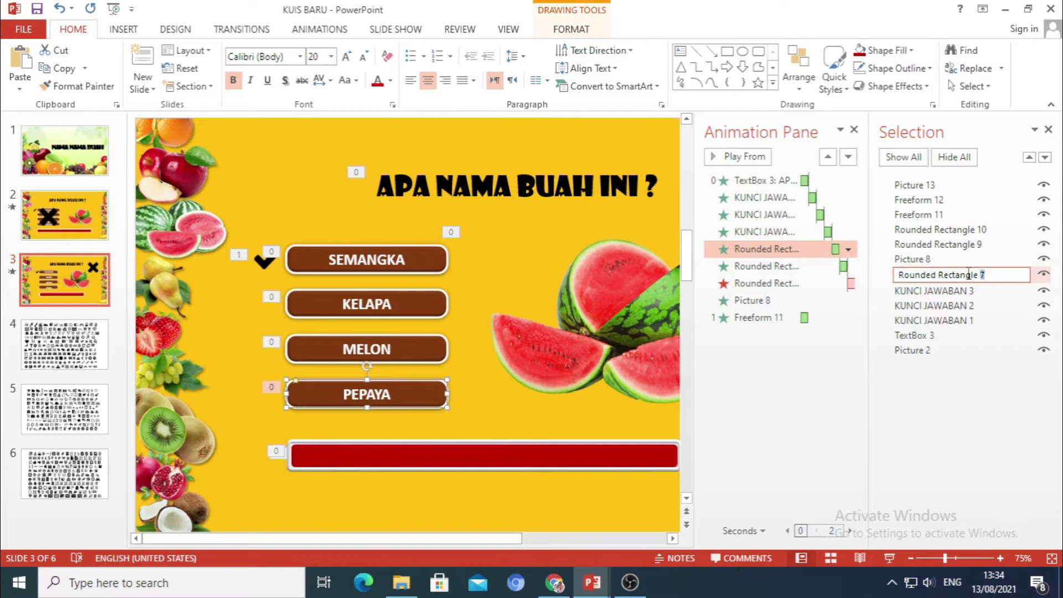
{"action": "left_click_drag", "start_coordinate": [969, 272], "coordinate": [875, 275]}
{"action": "type", "text": "KUNCI JAWABAN 4"}
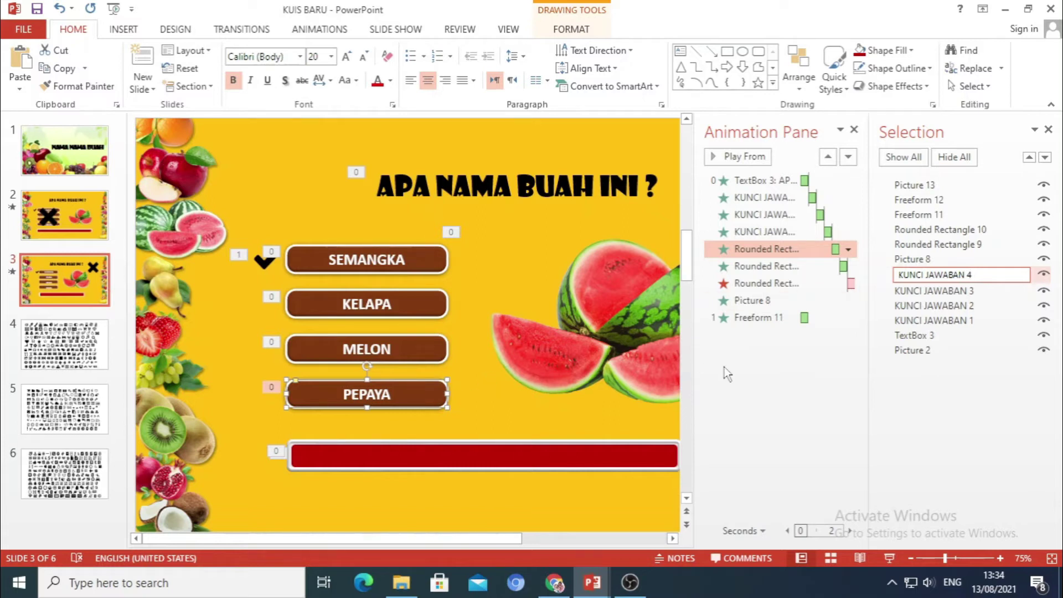
{"action": "left_click", "coordinate": [798, 391]}
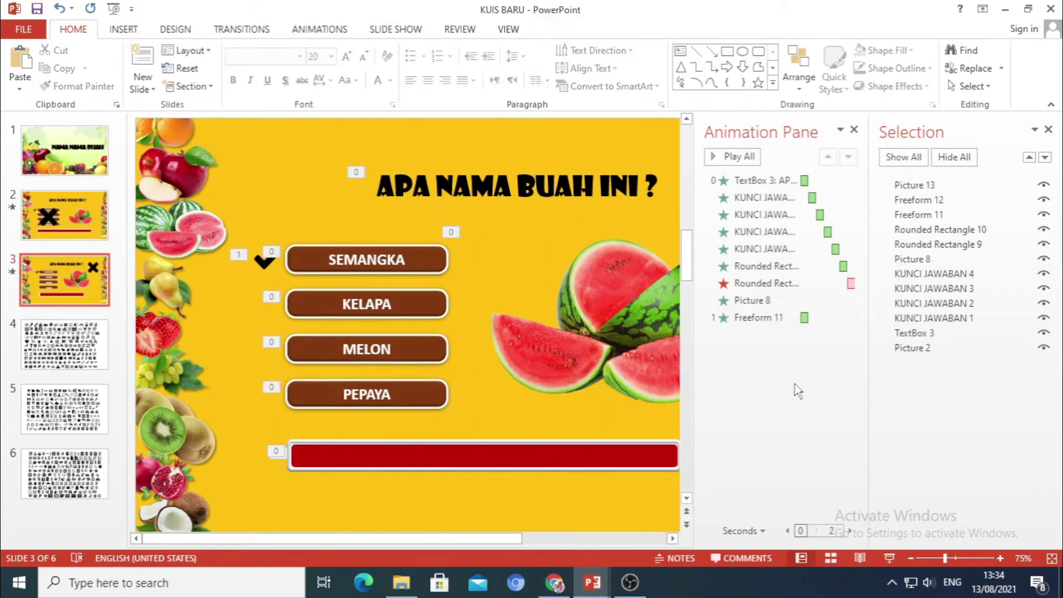
Rename Freeform 11 to CEKLIS and Freeform 12 to SALAH
{"action": "left_click", "coordinate": [263, 261]}
{"action": "double_click", "coordinate": [926, 215]}
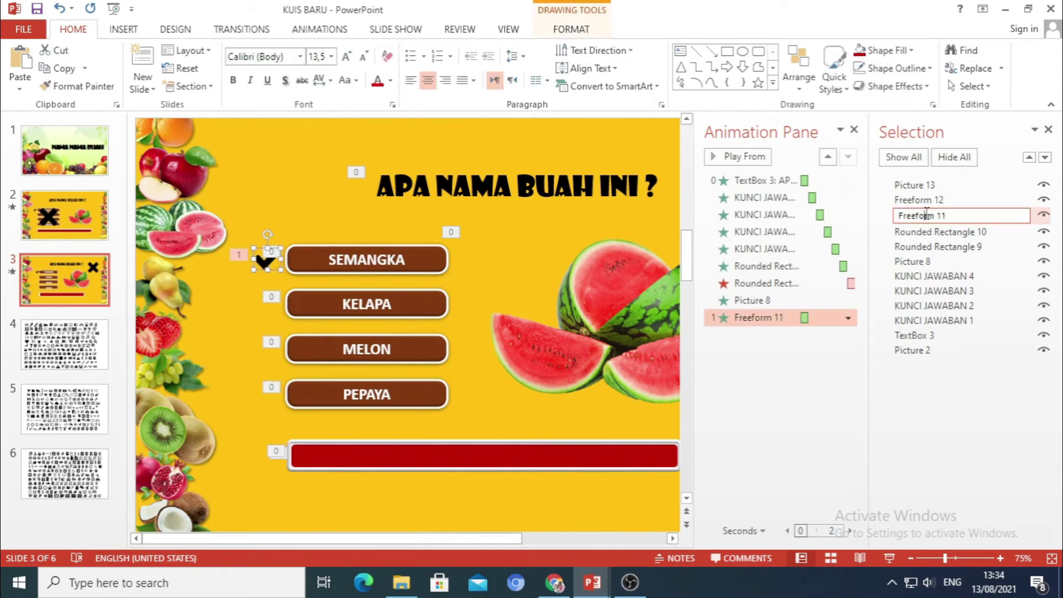
{"action": "left_click_drag", "start_coordinate": [955, 215], "coordinate": [883, 215]}
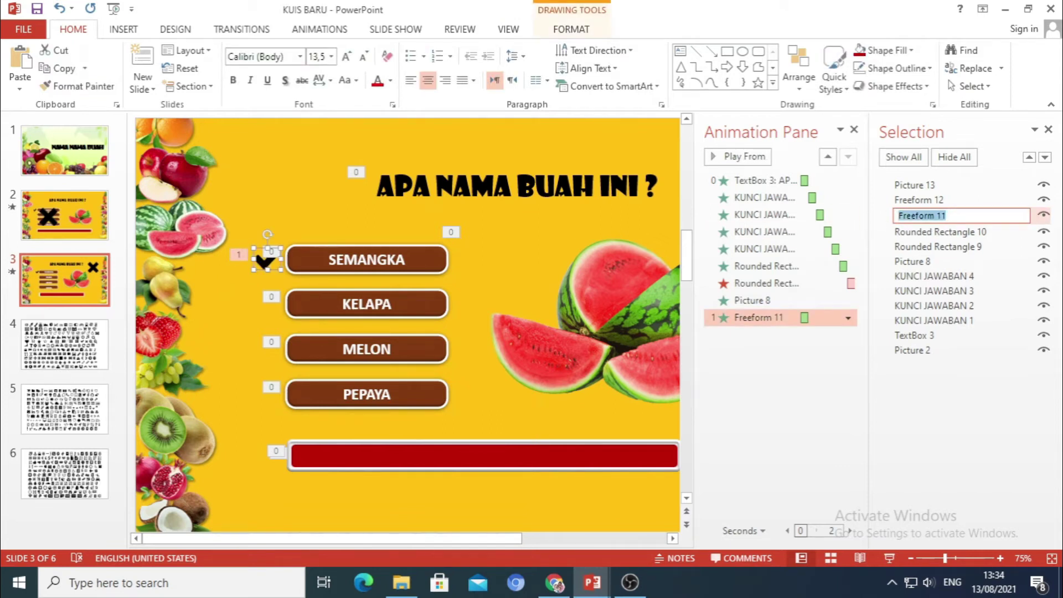
{"action": "type", "text": "CEKLIS"}
{"action": "left_click", "coordinate": [785, 382]}
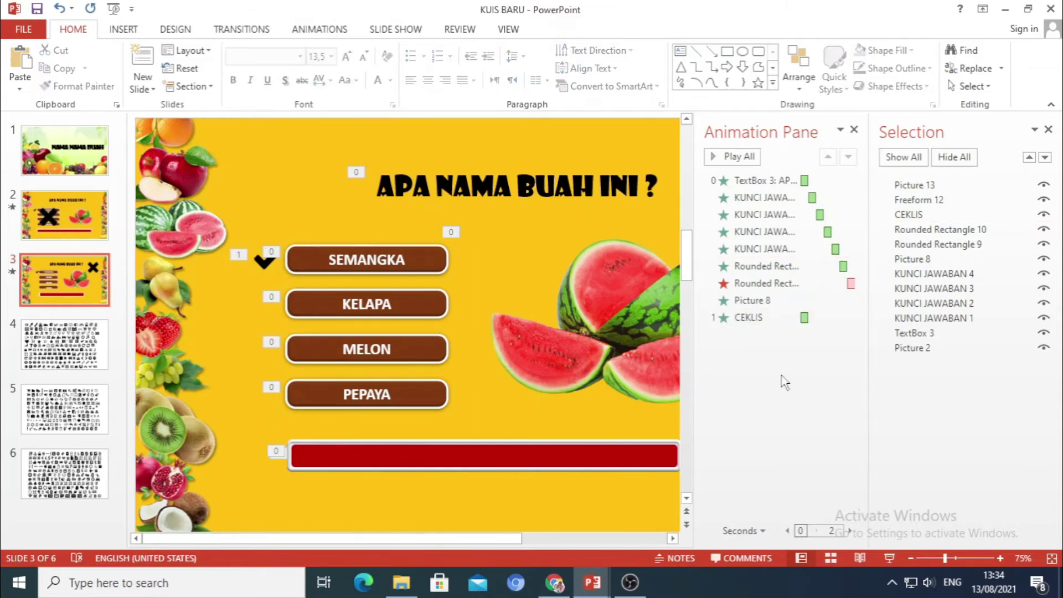
{"action": "left_click_drag", "start_coordinate": [479, 537], "coordinate": [632, 540]}
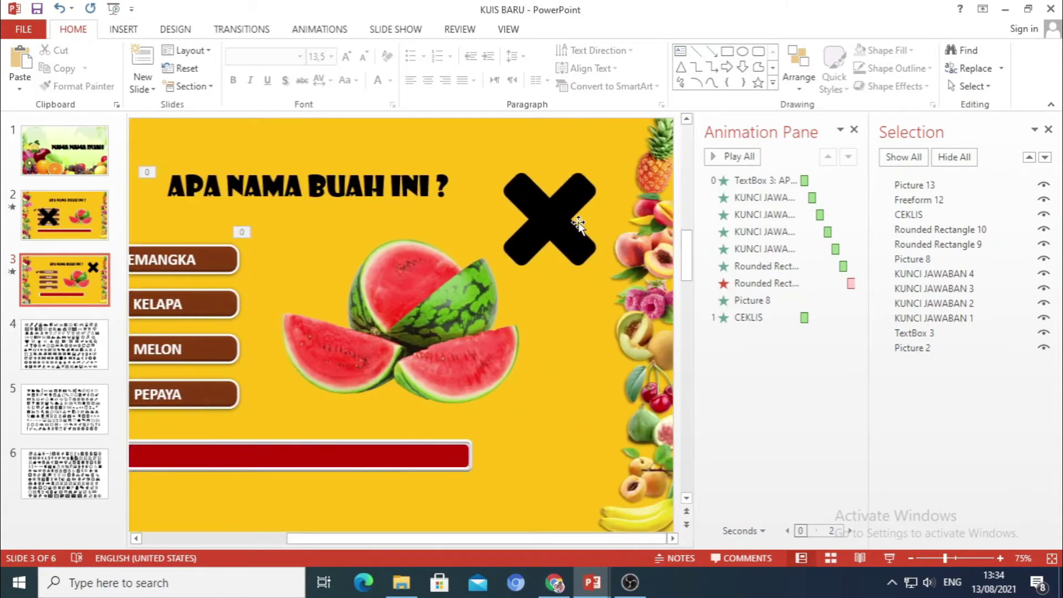
{"action": "left_click", "coordinate": [557, 222]}
{"action": "double_click", "coordinate": [952, 200]}
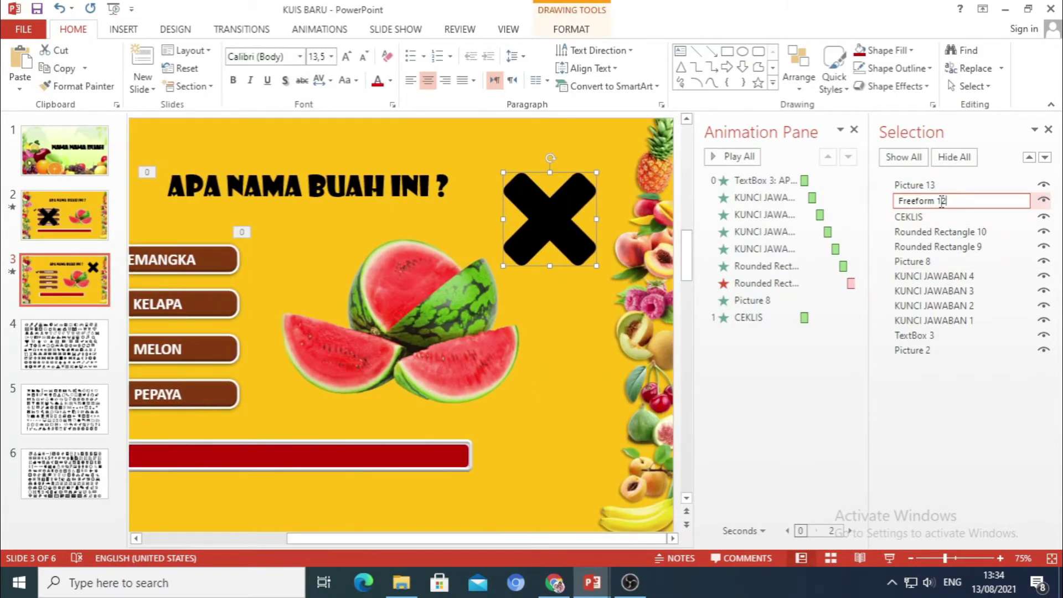
{"action": "left_click_drag", "start_coordinate": [942, 201], "coordinate": [881, 212]}
{"action": "type", "text": "SA"}
{"action": "left_click", "coordinate": [776, 415]}
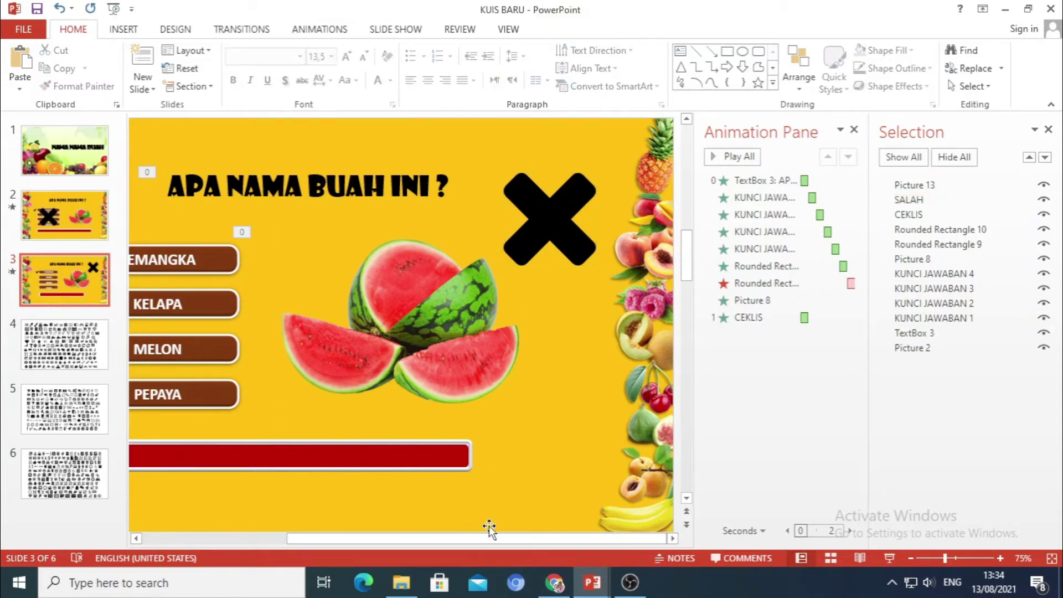
{"action": "mouse_move", "coordinate": [486, 537]}
{"action": "left_mouse_down"}
{"action": "mouse_move", "coordinate": [352, 538]}
{"action": "mouse_move", "coordinate": [303, 474]}
{"action": "left_mouse_up"}
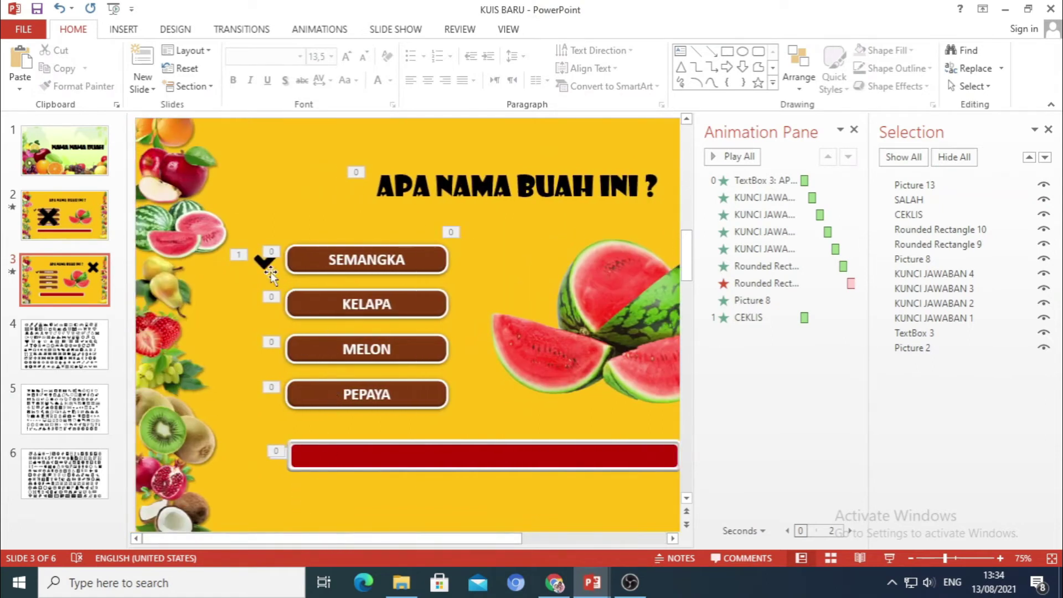
{"action": "left_click", "coordinate": [264, 261]}
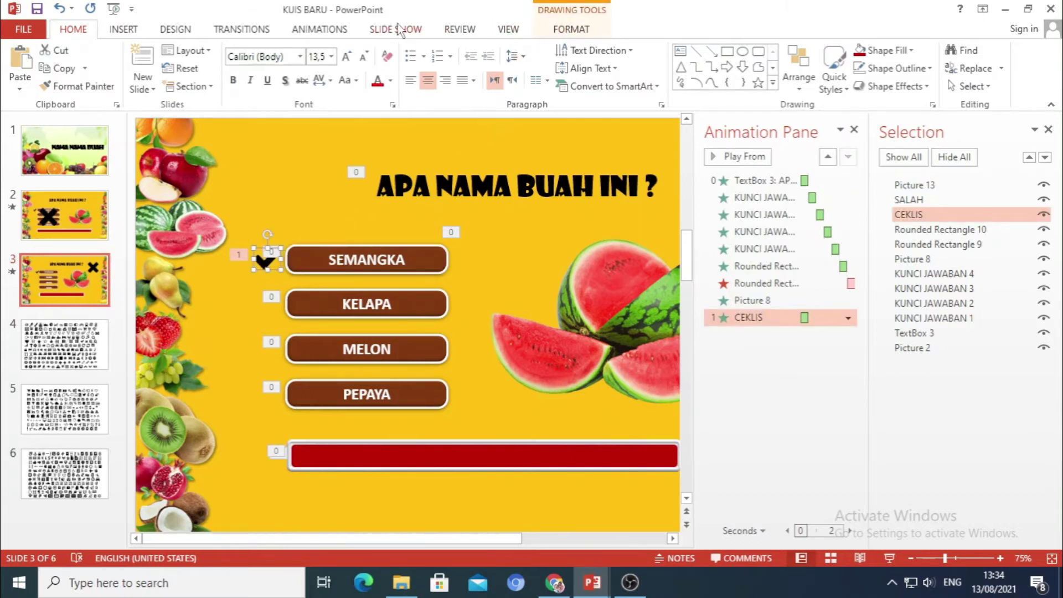
Trigger the CEKLIS Fade on click of KUNCI JAWABAN 1, then start the slide show
{"action": "left_click", "coordinate": [322, 28]}
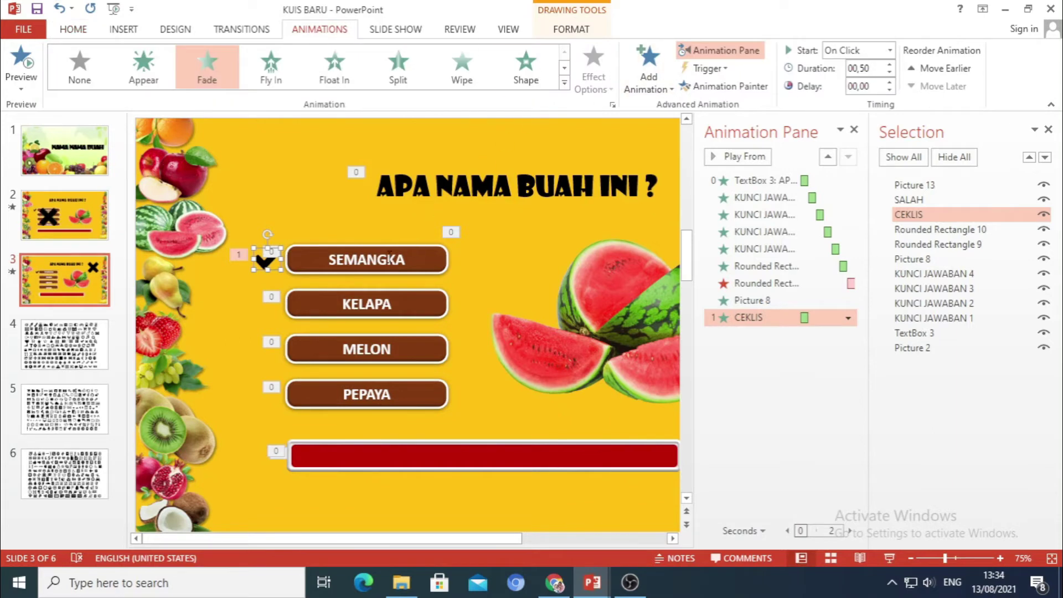
{"action": "left_click", "coordinate": [709, 68]}
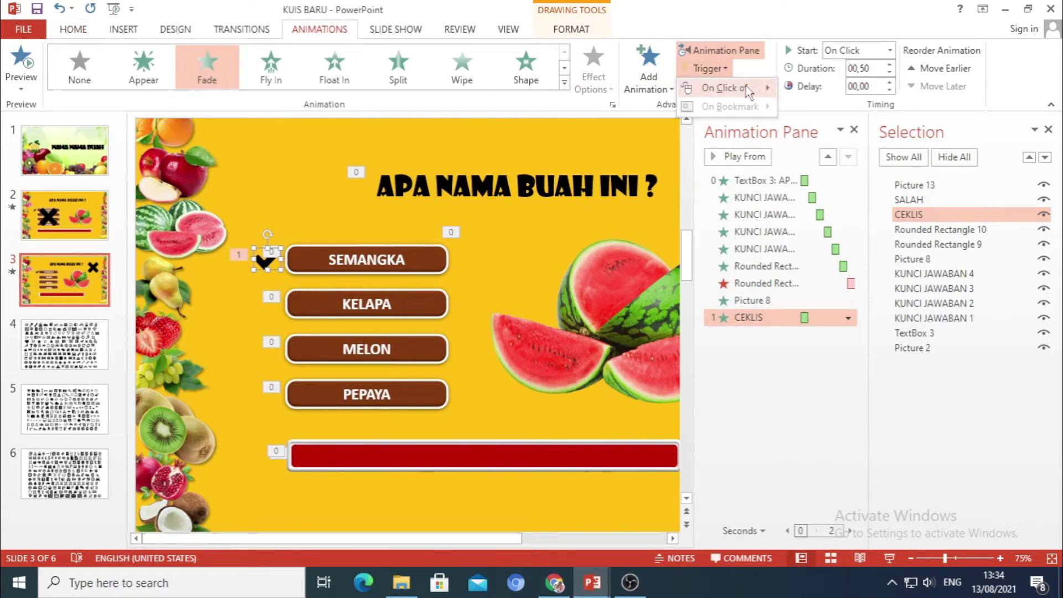
{"action": "mouse_move", "coordinate": [726, 87]}
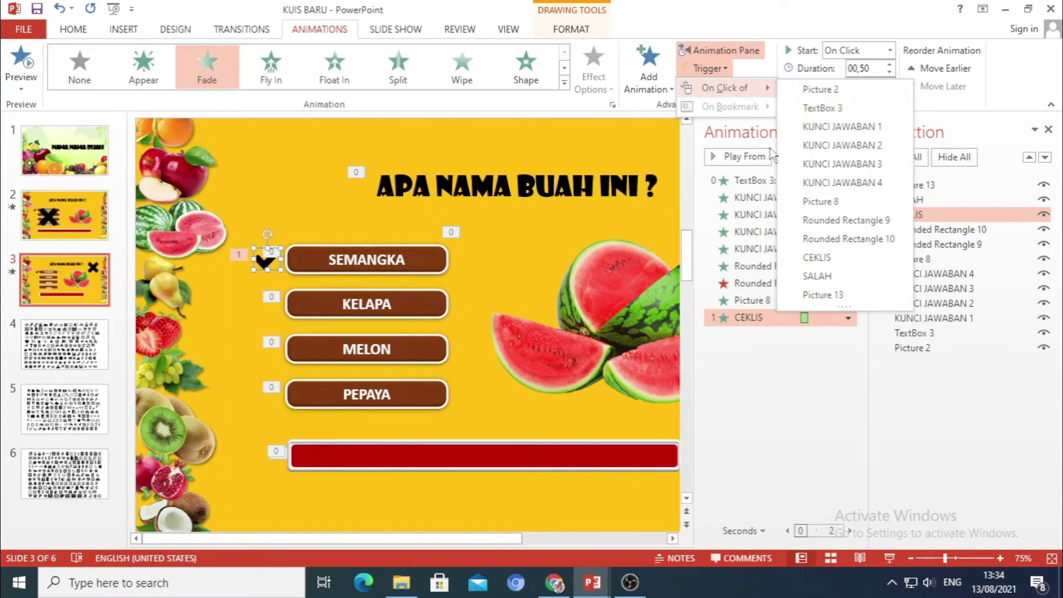
{"action": "left_click", "coordinate": [840, 127]}
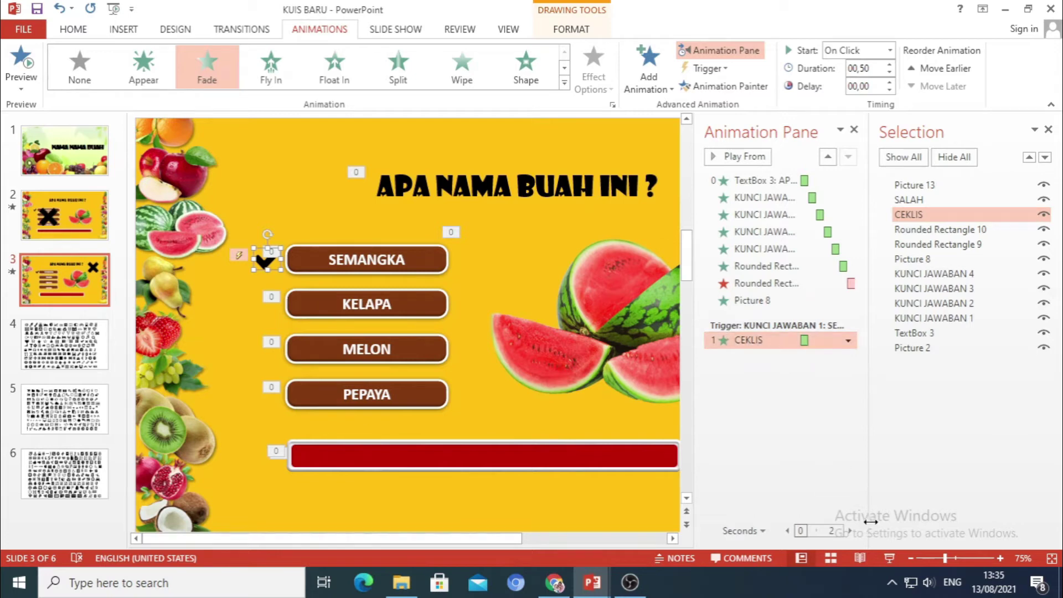
{"action": "left_click", "coordinate": [890, 558]}
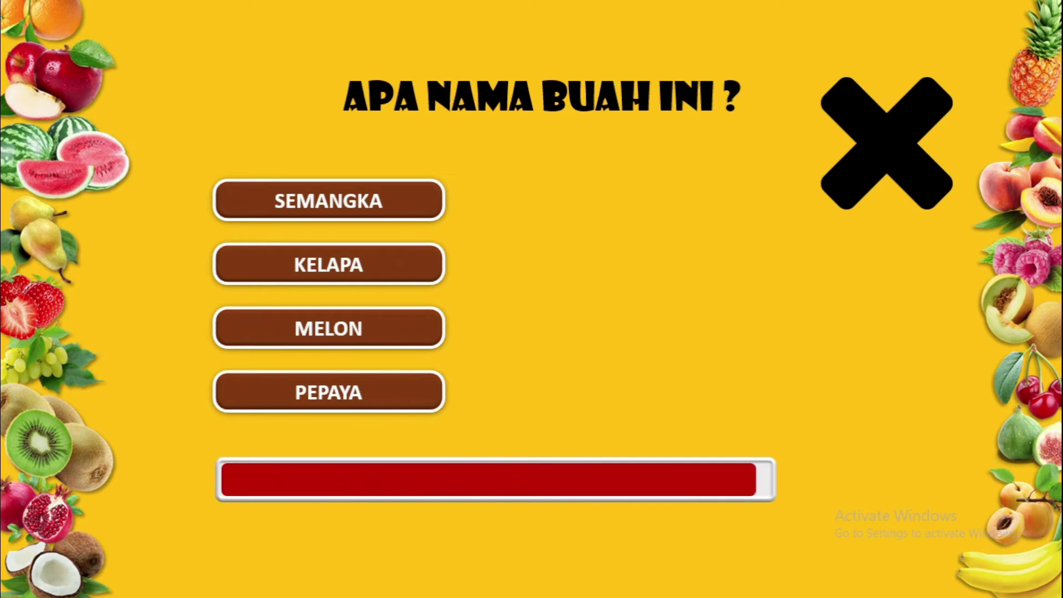
Click SEMANGKA in the show to reveal the checkmark, then exit with Esc
{"action": "left_click", "coordinate": [327, 206]}
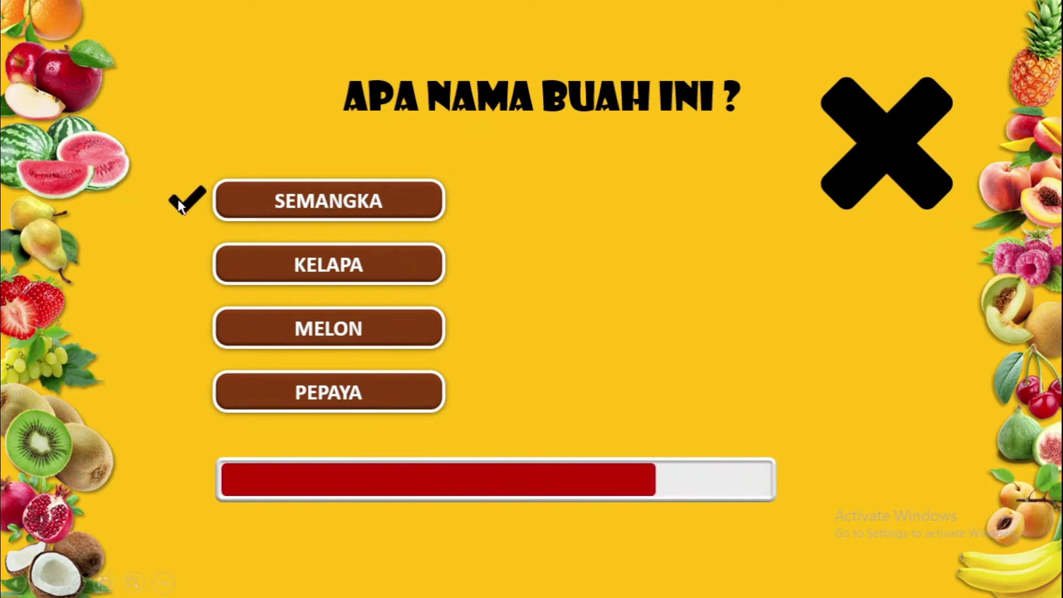
{"action": "key", "text": "Escape"}
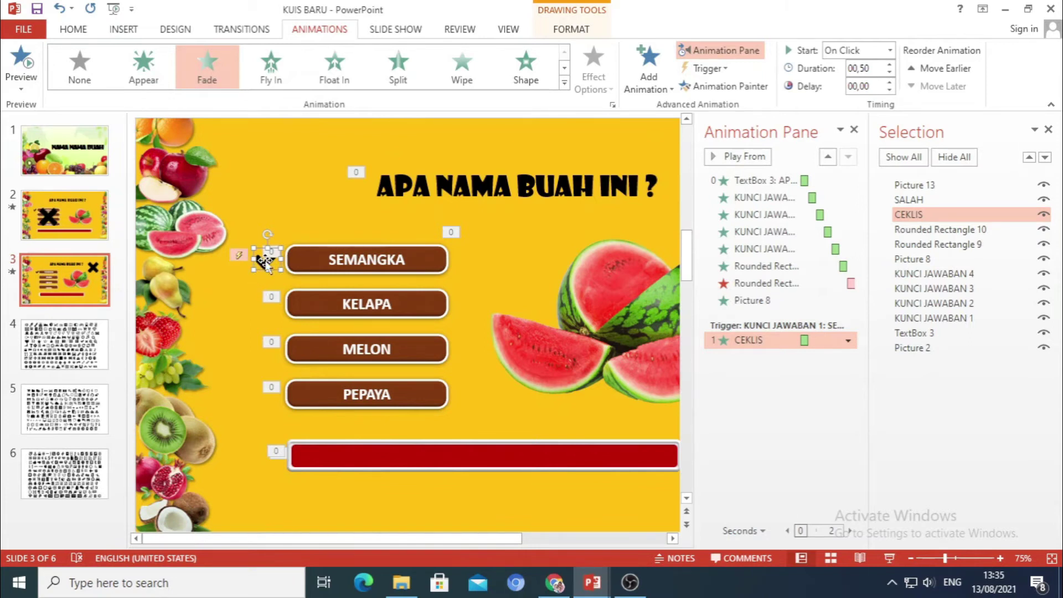
Set the CEKLIS fade animation's sound to الاجابة.wav and close the Animation Pane
{"action": "left_click", "coordinate": [848, 341]}
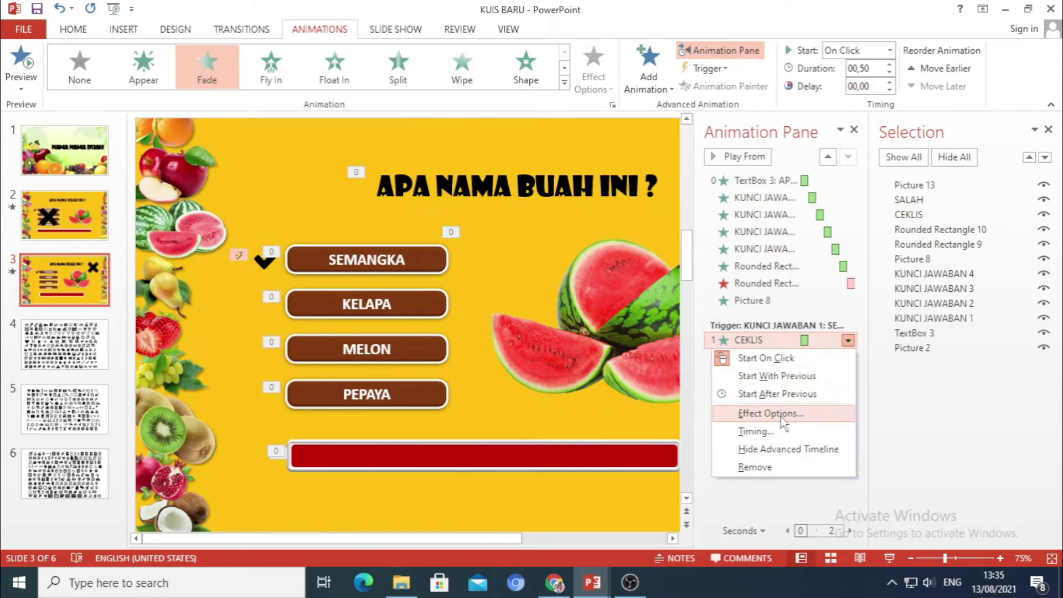
{"action": "left_click", "coordinate": [757, 414]}
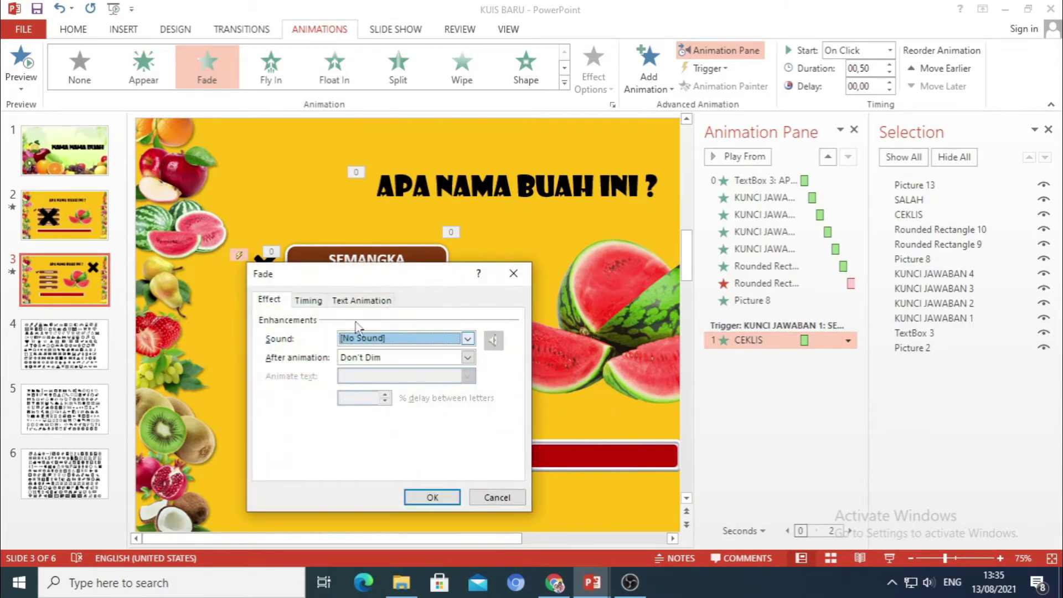
{"action": "left_click", "coordinate": [468, 339]}
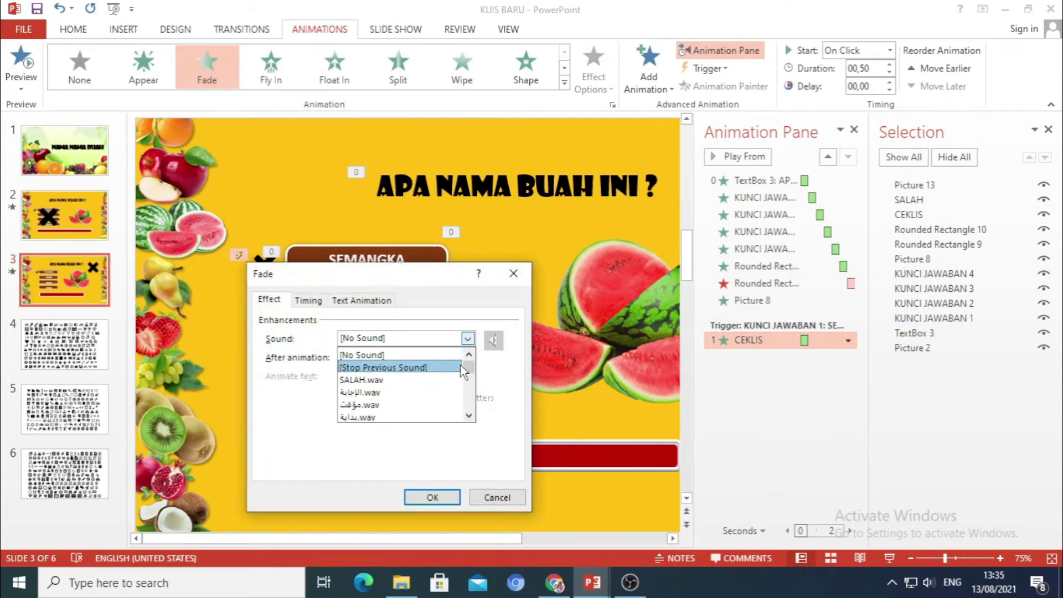
{"action": "left_click", "coordinate": [371, 393]}
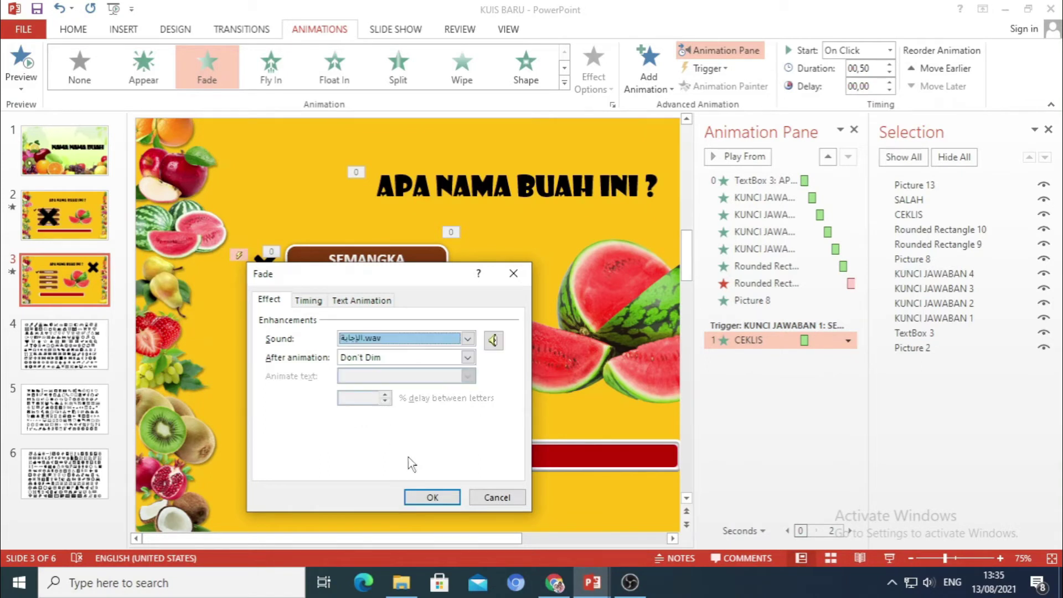
{"action": "left_click", "coordinate": [429, 496]}
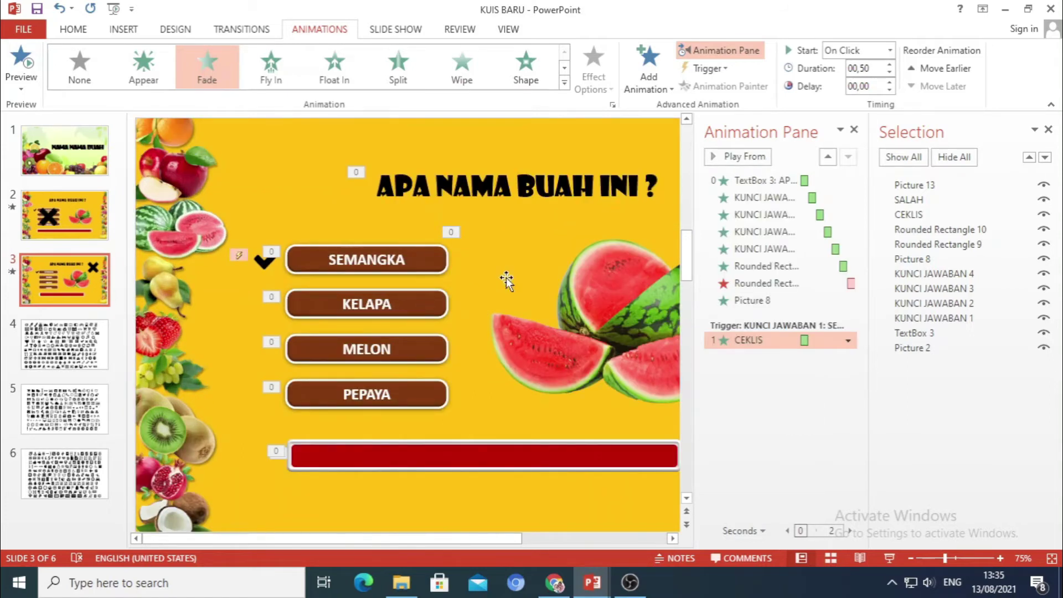
{"action": "left_click", "coordinate": [855, 130]}
Select the KELAPA, MELON and PEPAYA answer boxes and group them into one object
{"action": "left_click", "coordinate": [1049, 130]}
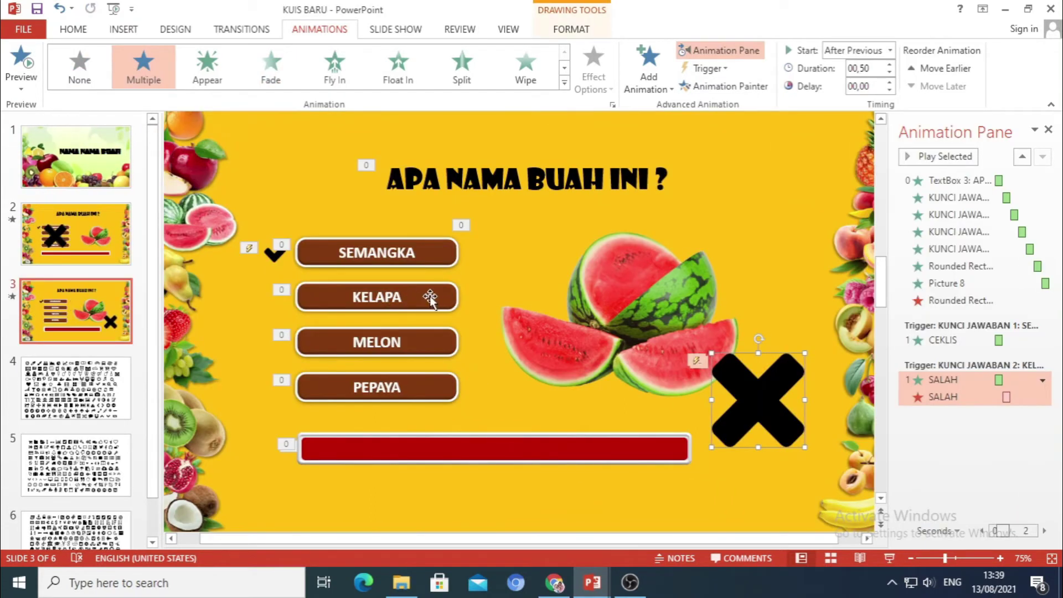
{"action": "left_click", "coordinate": [432, 298]}
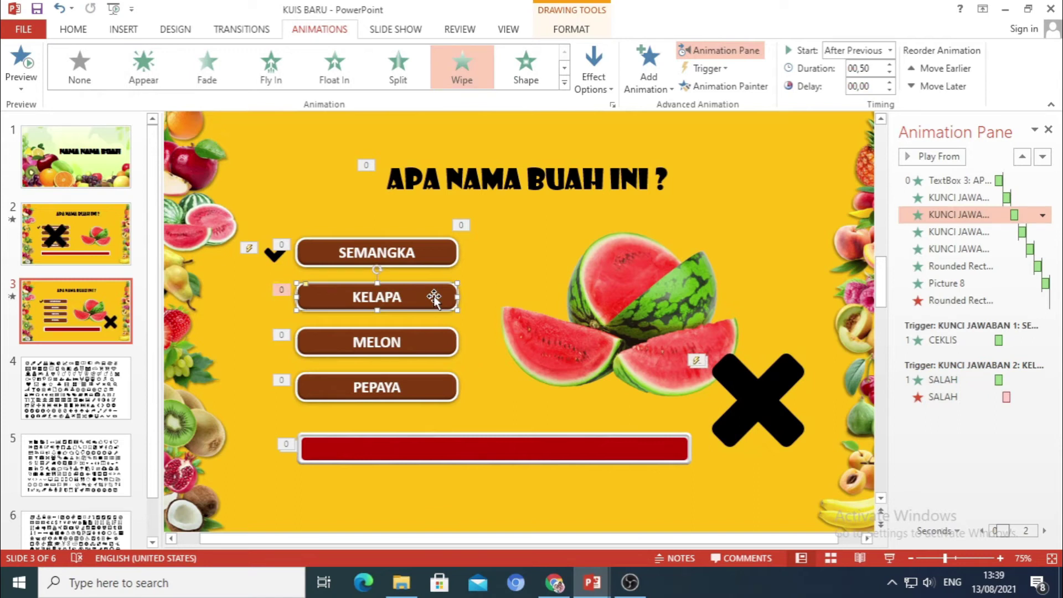
{"action": "left_click", "coordinate": [421, 343], "text": "shift"}
{"action": "left_click", "coordinate": [418, 388], "text": "shift"}
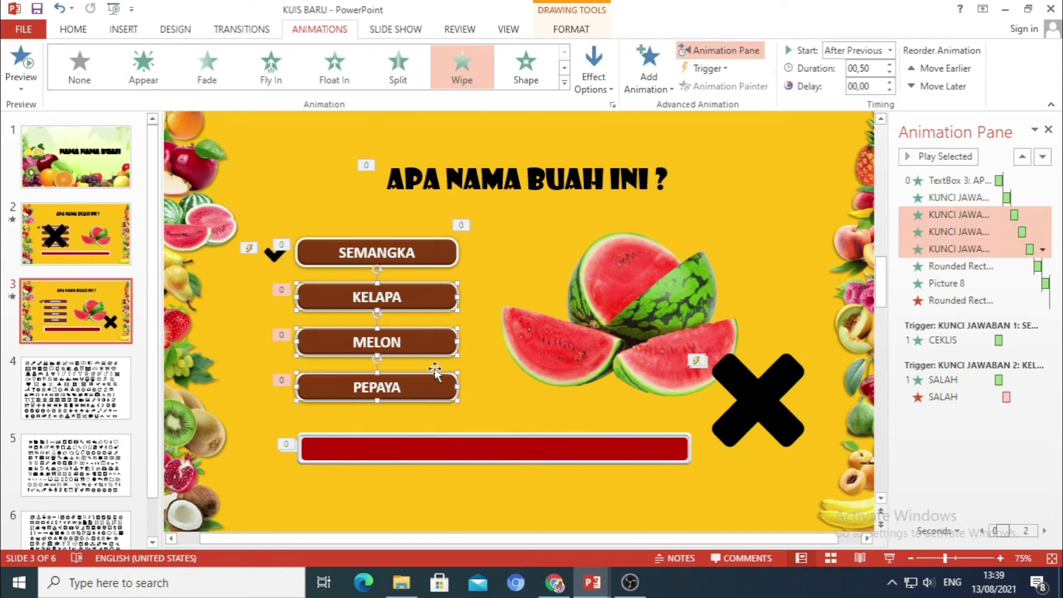
{"action": "left_click", "coordinate": [569, 29]}
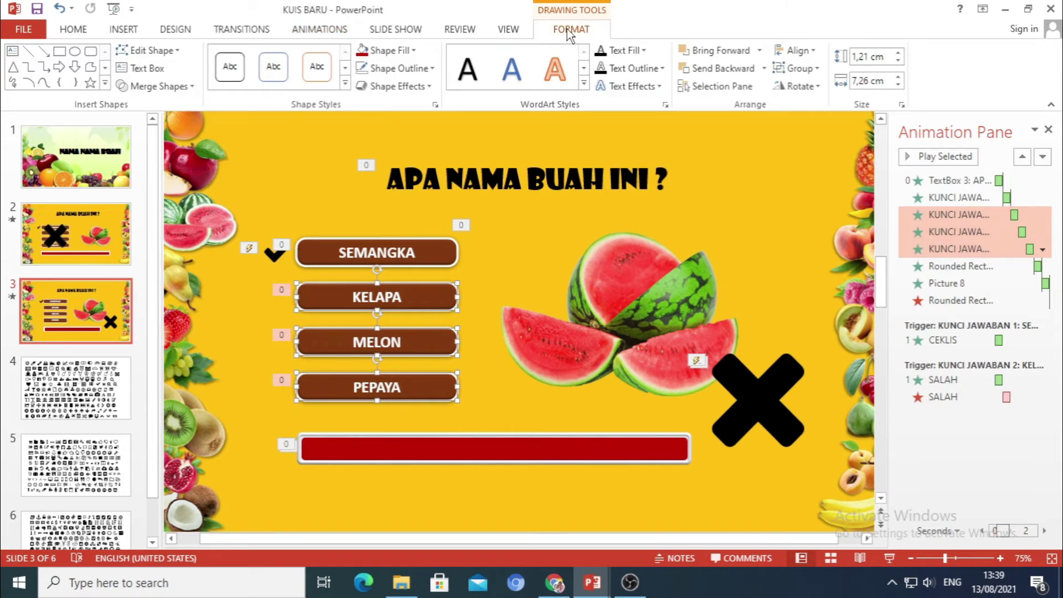
{"action": "left_click", "coordinate": [797, 68]}
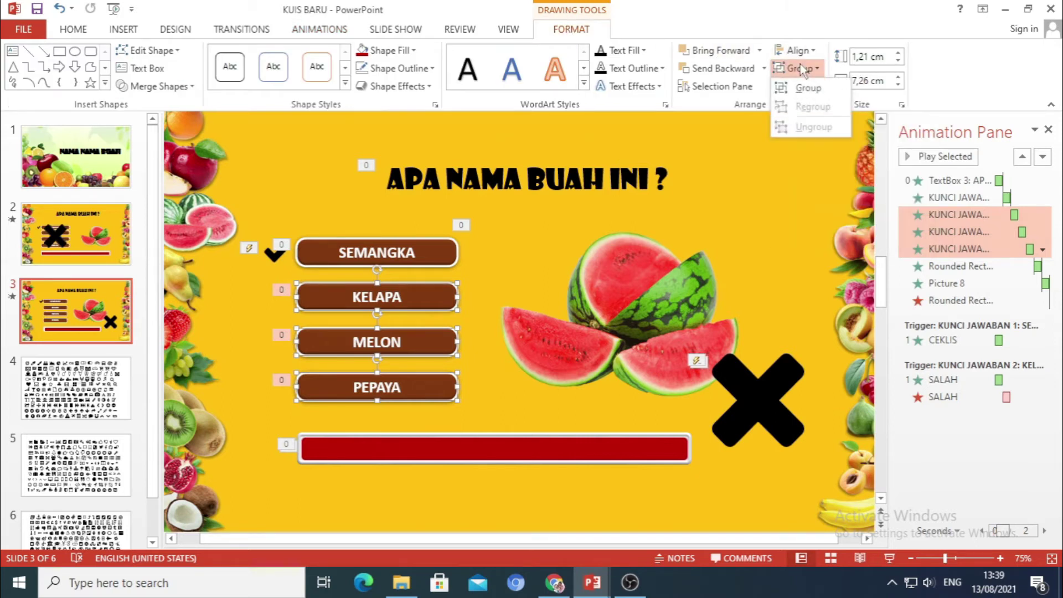
{"action": "left_click", "coordinate": [808, 89]}
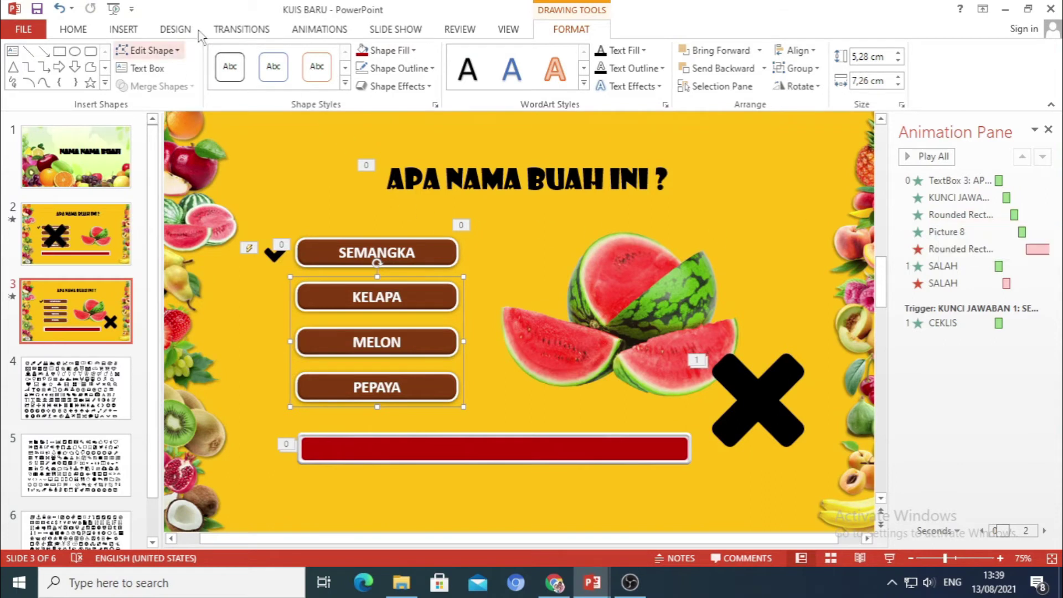
{"action": "left_click", "coordinate": [313, 31]}
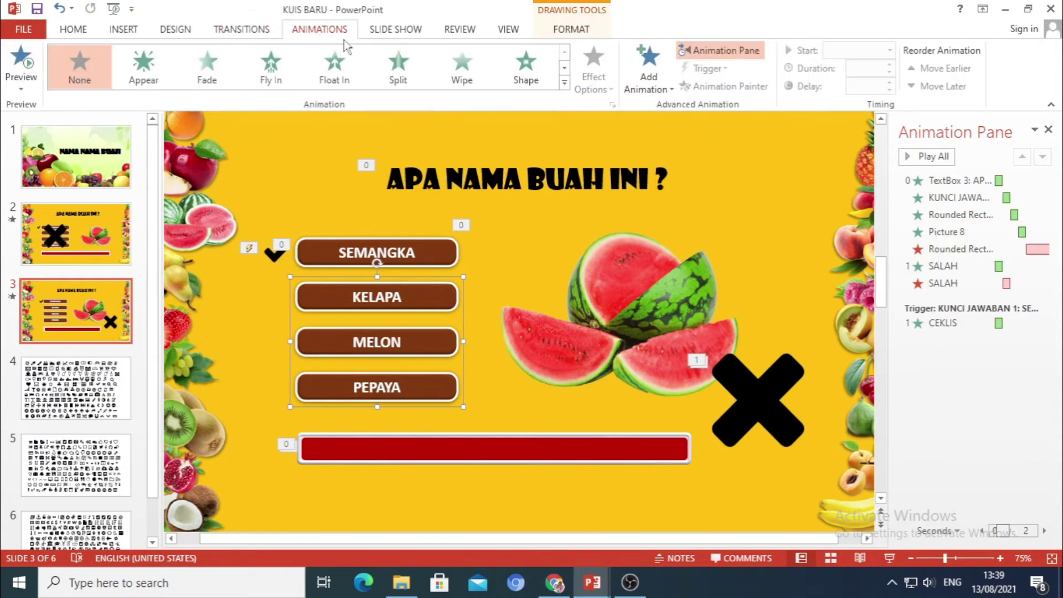
Give the answer button group a Wipe entrance coming from the top
{"action": "left_click", "coordinate": [205, 73]}
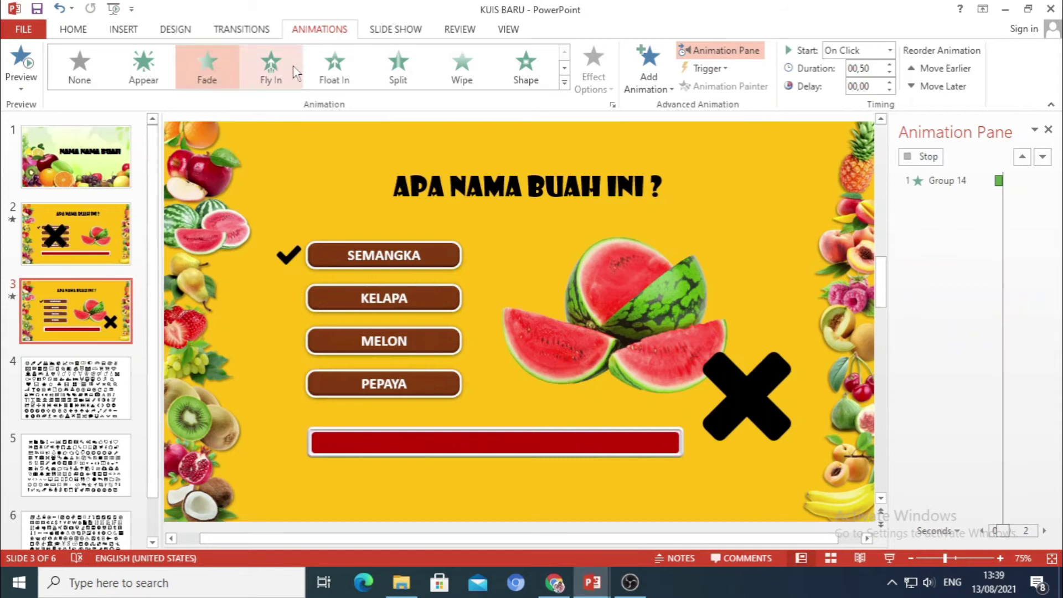
{"action": "left_click", "coordinate": [464, 68]}
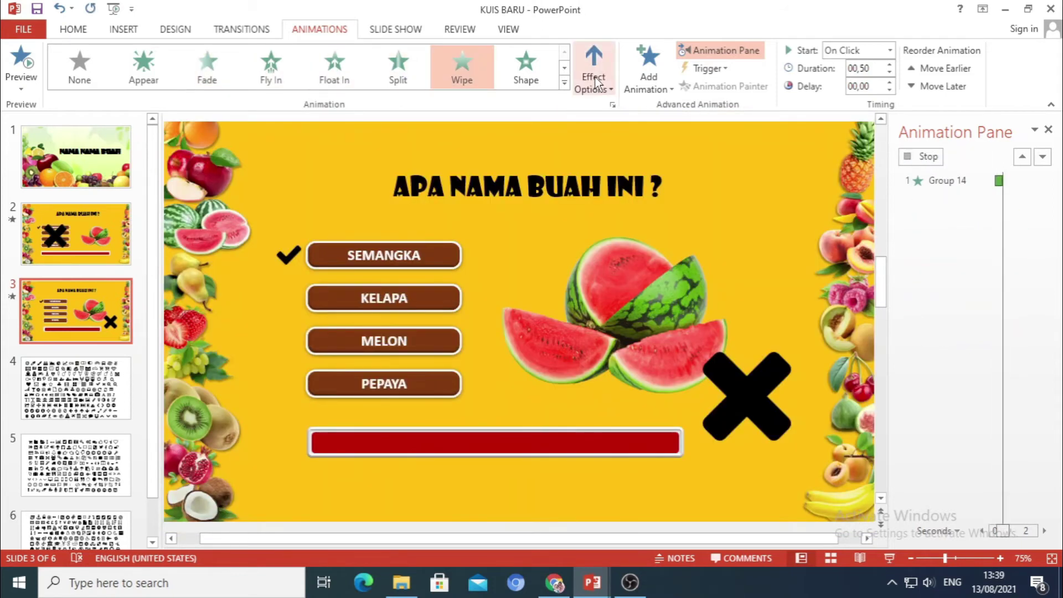
{"action": "left_click", "coordinate": [595, 83]}
{"action": "left_click", "coordinate": [608, 235]}
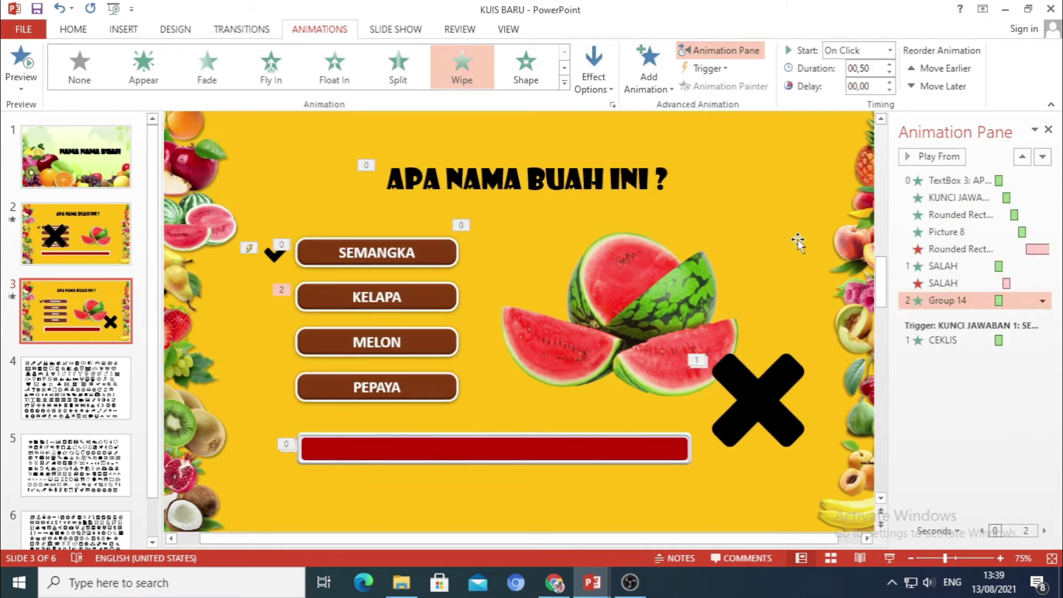
Move the group's Wipe right after SEMANGKA's animation and set it to After Previous
{"action": "left_click", "coordinate": [403, 302]}
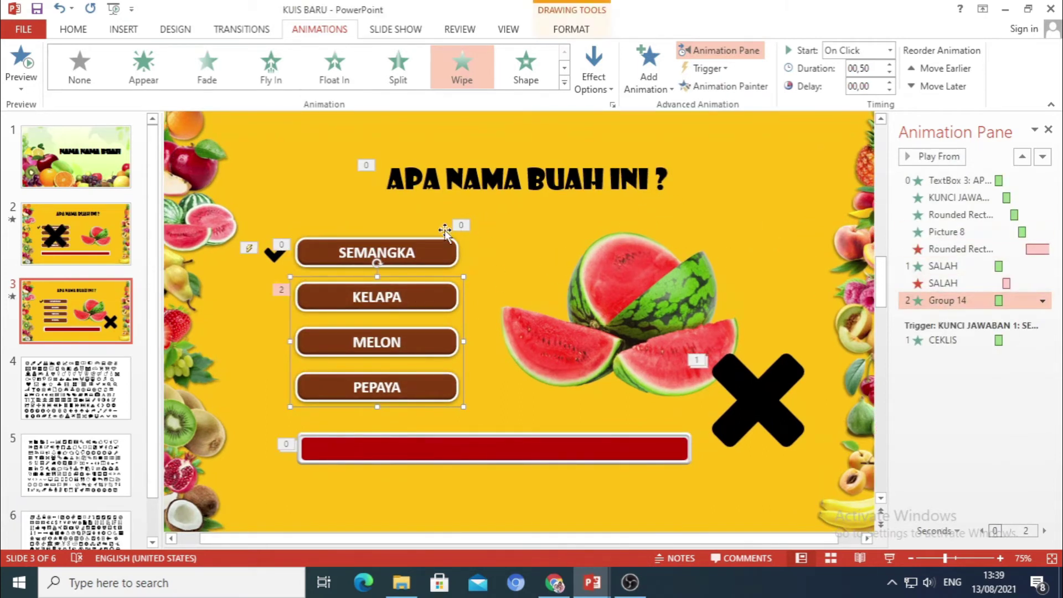
{"action": "left_click", "coordinate": [441, 248]}
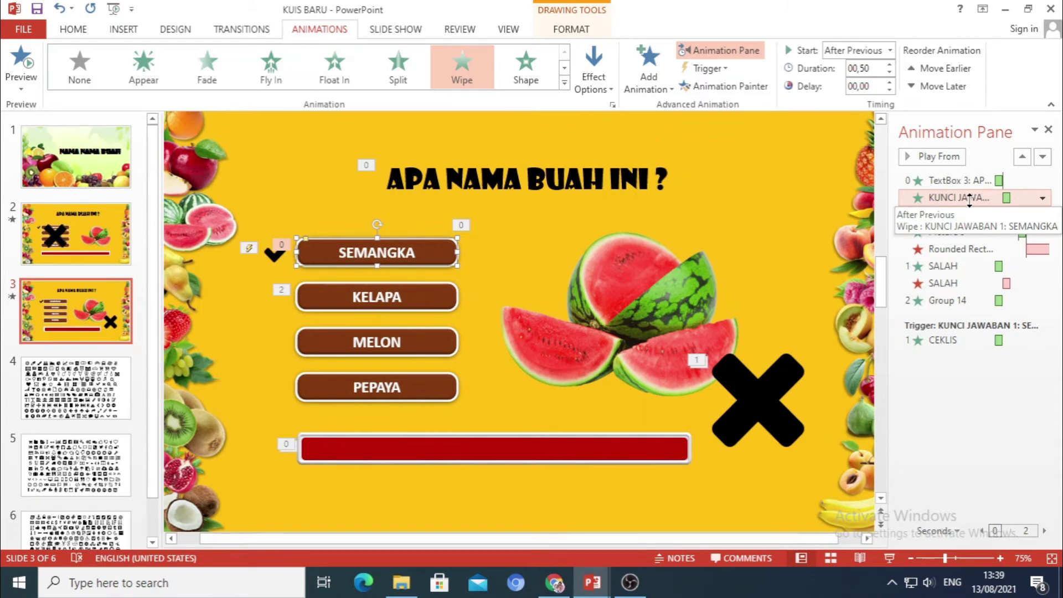
{"action": "left_click", "coordinate": [422, 304]}
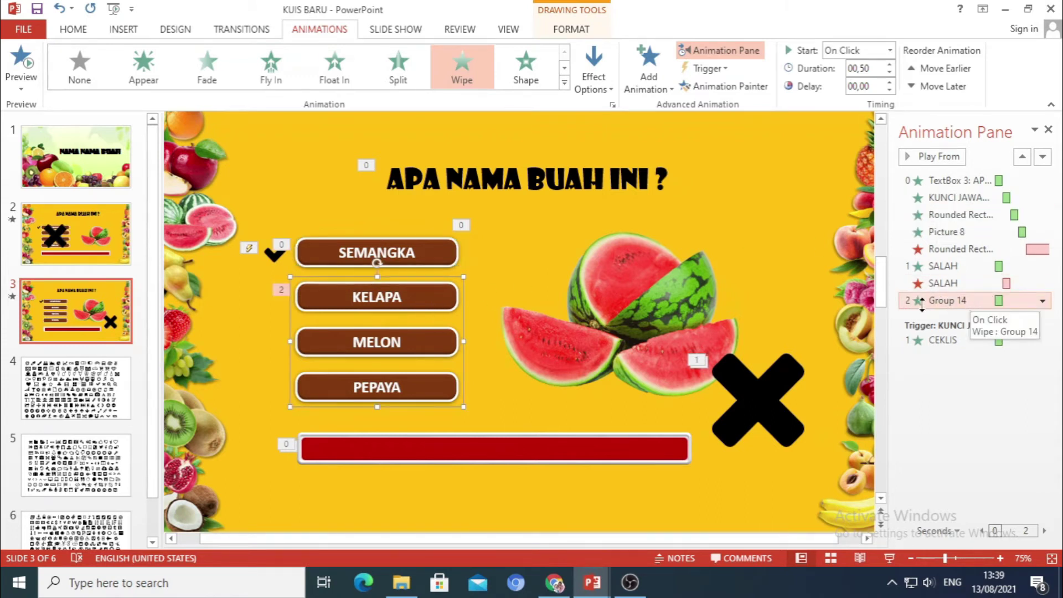
{"action": "left_click_drag", "start_coordinate": [946, 300], "coordinate": [961, 205]}
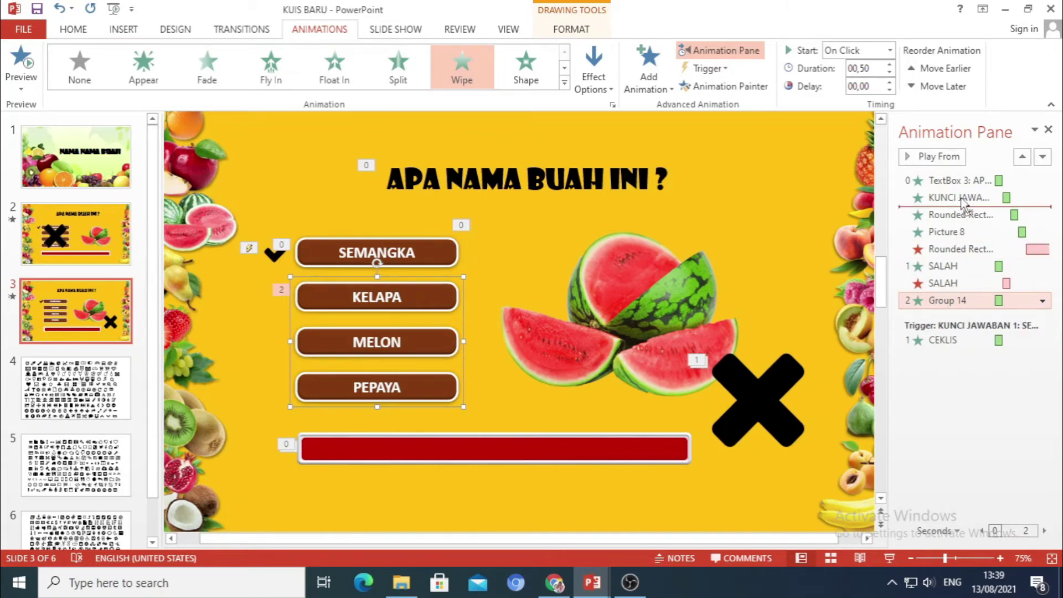
{"action": "left_click", "coordinate": [890, 50]}
{"action": "left_click", "coordinate": [882, 97]}
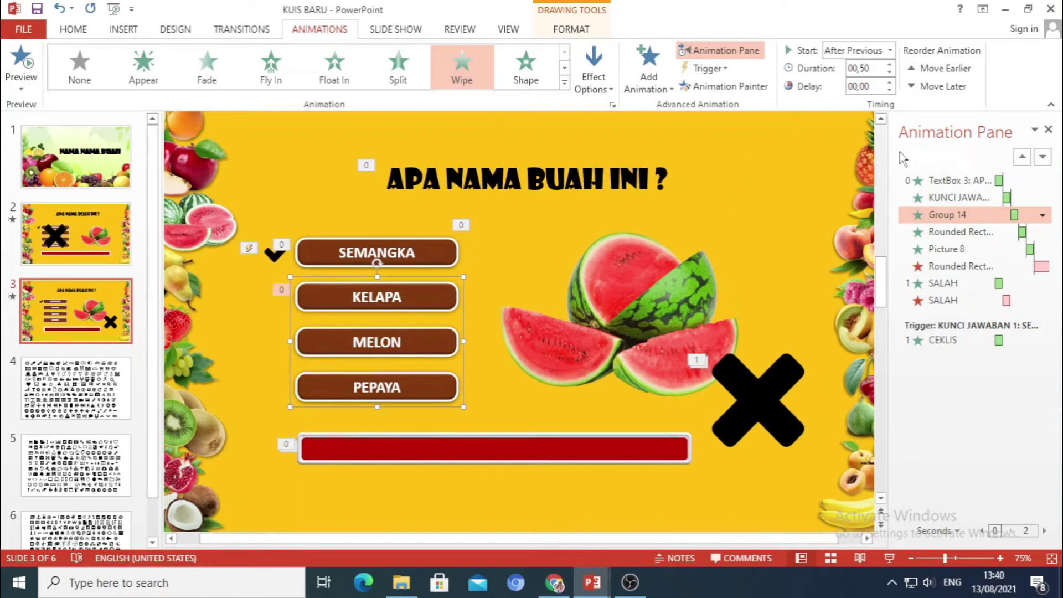
Preview the slide's animations twice to check the group's timing
{"action": "left_click", "coordinate": [970, 366]}
{"action": "left_click", "coordinate": [935, 158]}
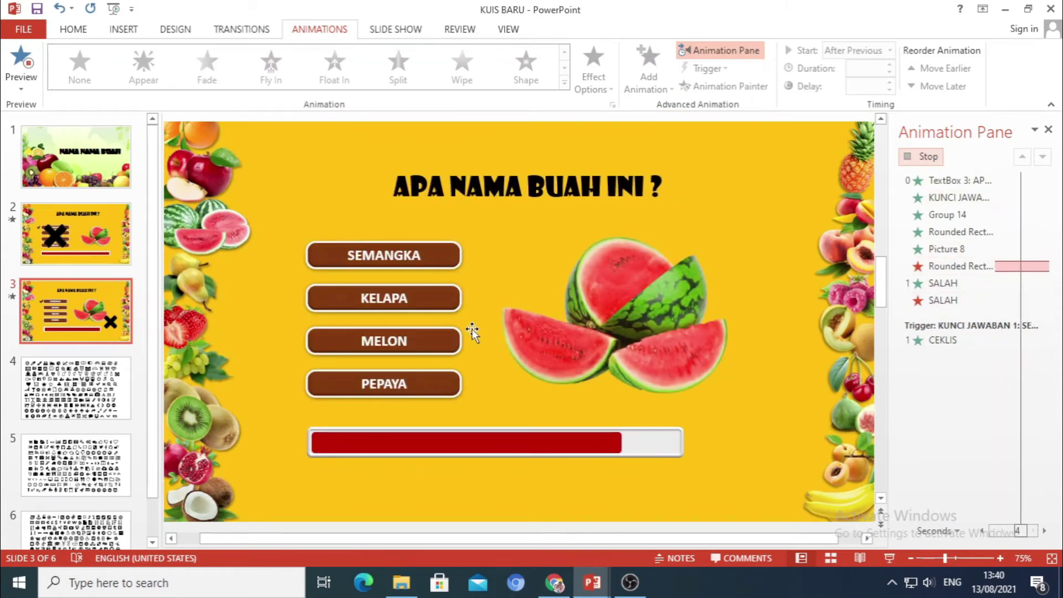
{"action": "left_click", "coordinate": [427, 300]}
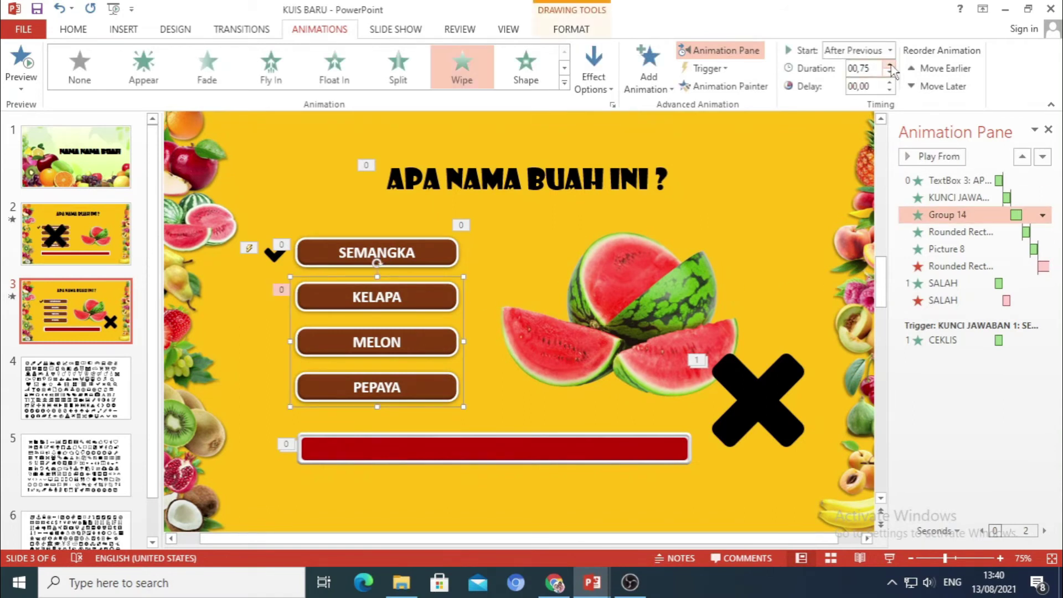
{"action": "key", "text": "Escape"}
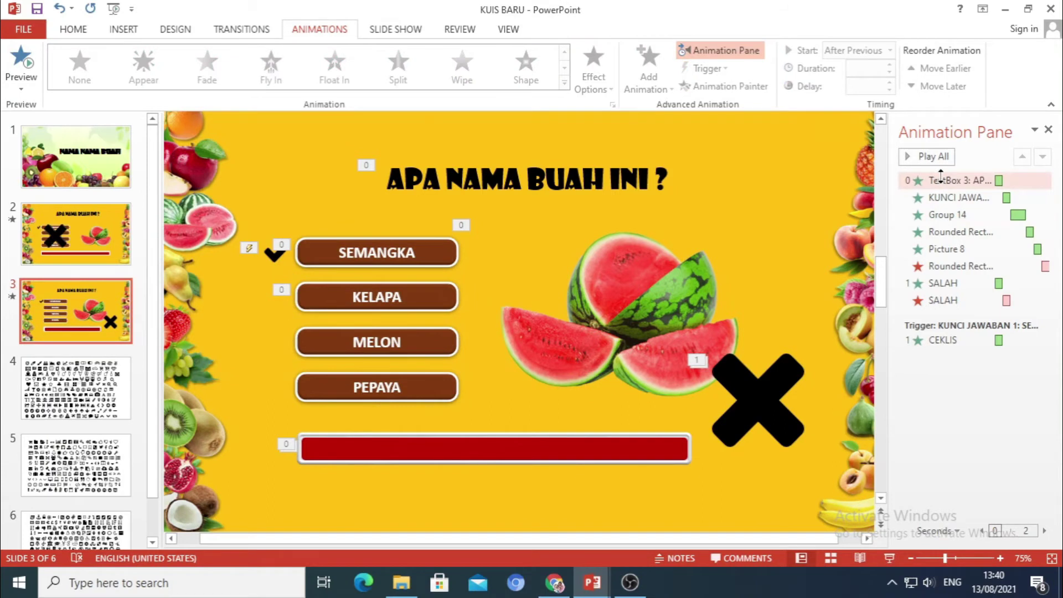
{"action": "left_click", "coordinate": [936, 158]}
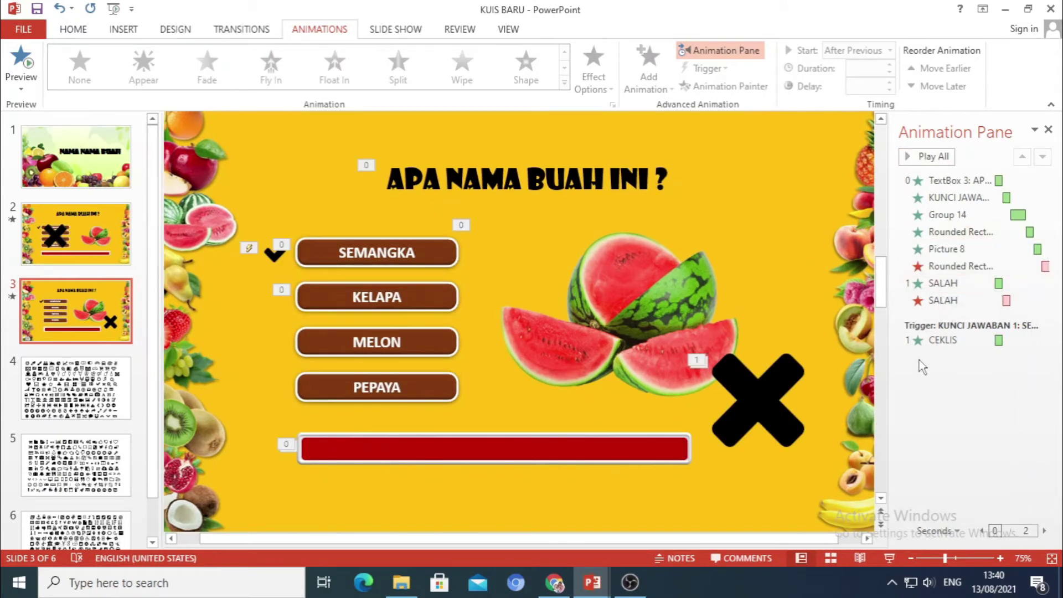
Set the SALAH X animation to trigger on click of Group 14
{"action": "left_click", "coordinate": [207, 66]}
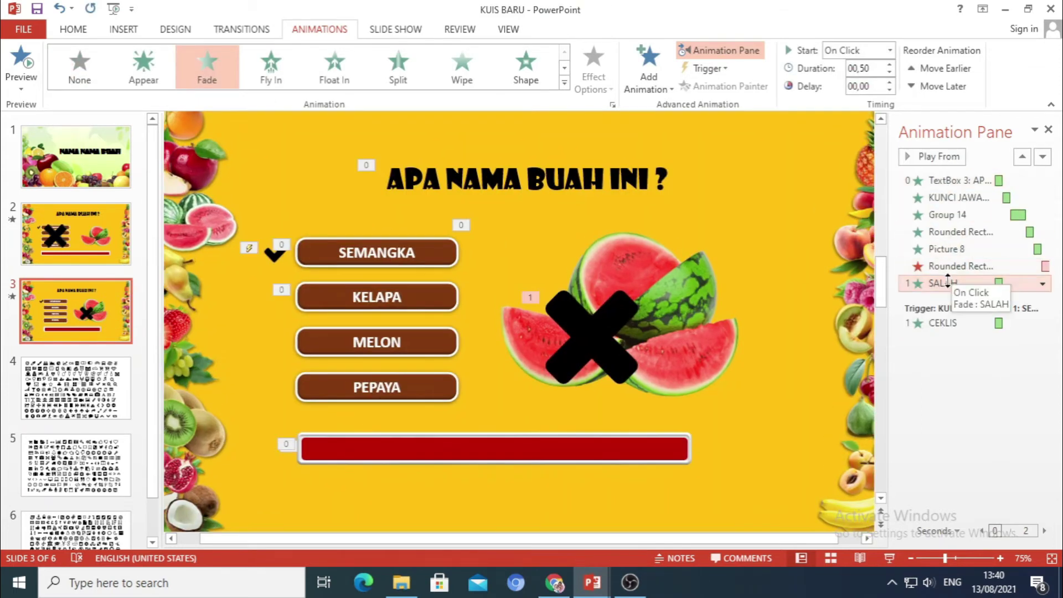
{"action": "left_click", "coordinate": [943, 283]}
{"action": "left_click", "coordinate": [708, 69]}
{"action": "mouse_move", "coordinate": [724, 88]}
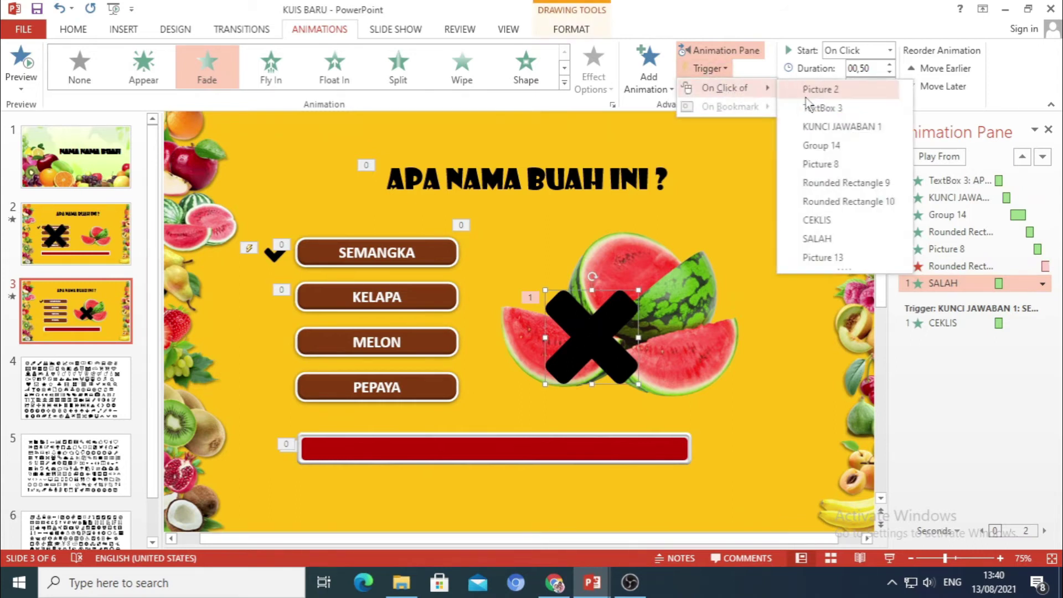
{"action": "left_click", "coordinate": [837, 146]}
Move the X shape over the KELAPA and MELON buttons
{"action": "left_click_drag", "start_coordinate": [598, 344], "coordinate": [389, 324]}
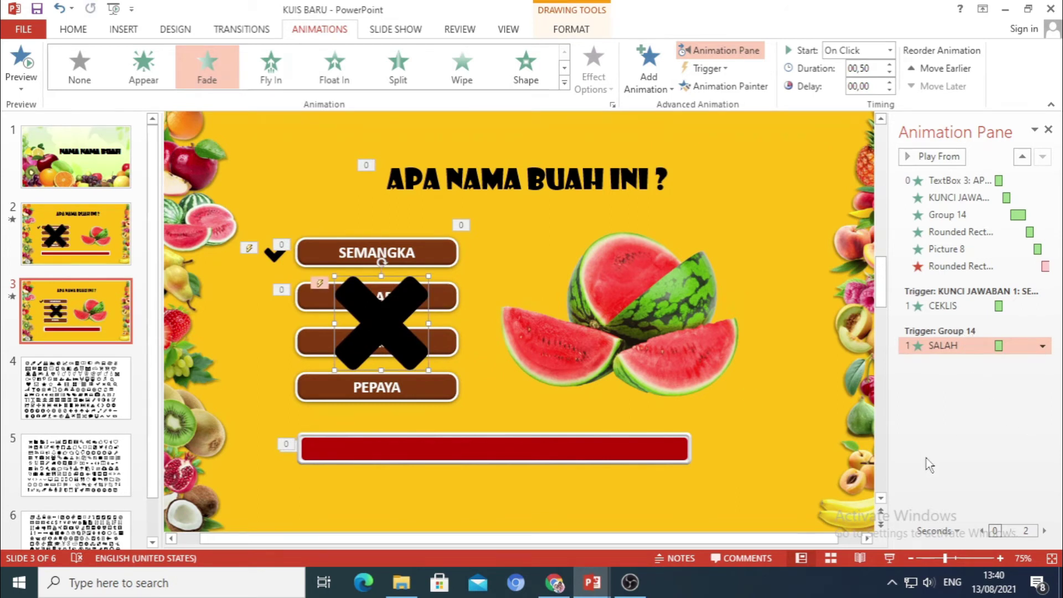
{"action": "scroll", "coordinate": [930, 466], "scroll_direction": "up", "scroll_amount": 3, "text": "ctrl"}
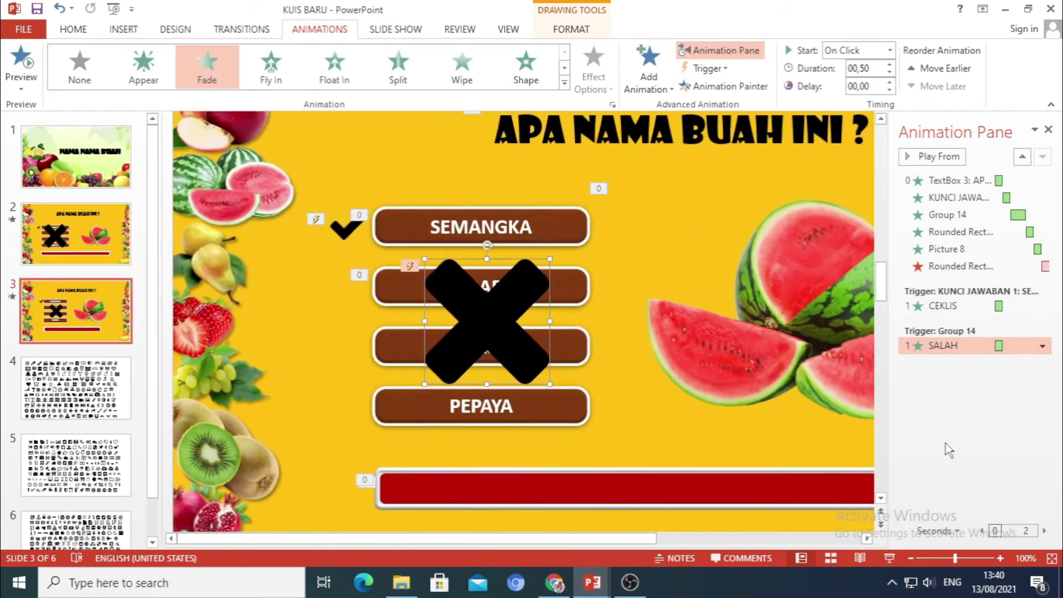
{"action": "scroll", "coordinate": [929, 382], "scroll_direction": "down", "scroll_amount": 3, "text": "ctrl"}
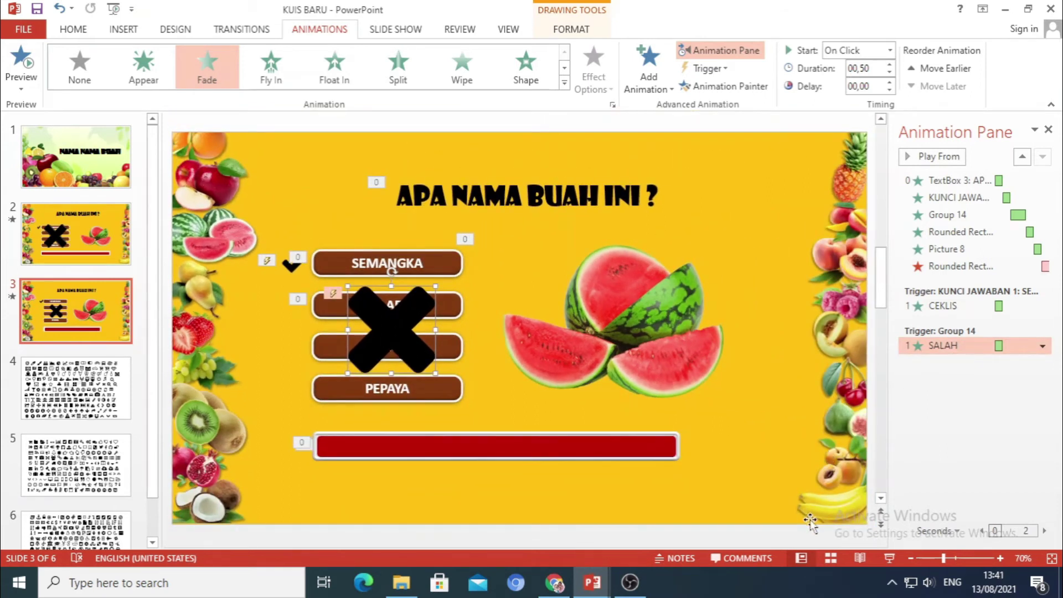
{"action": "left_click", "coordinate": [890, 559]}
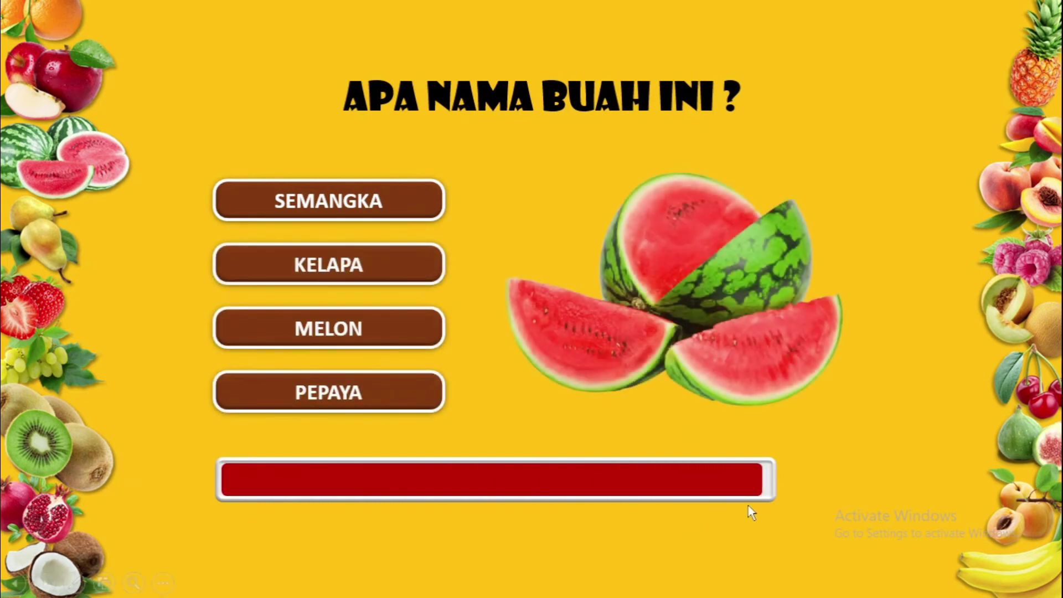
{"action": "left_click", "coordinate": [310, 272]}
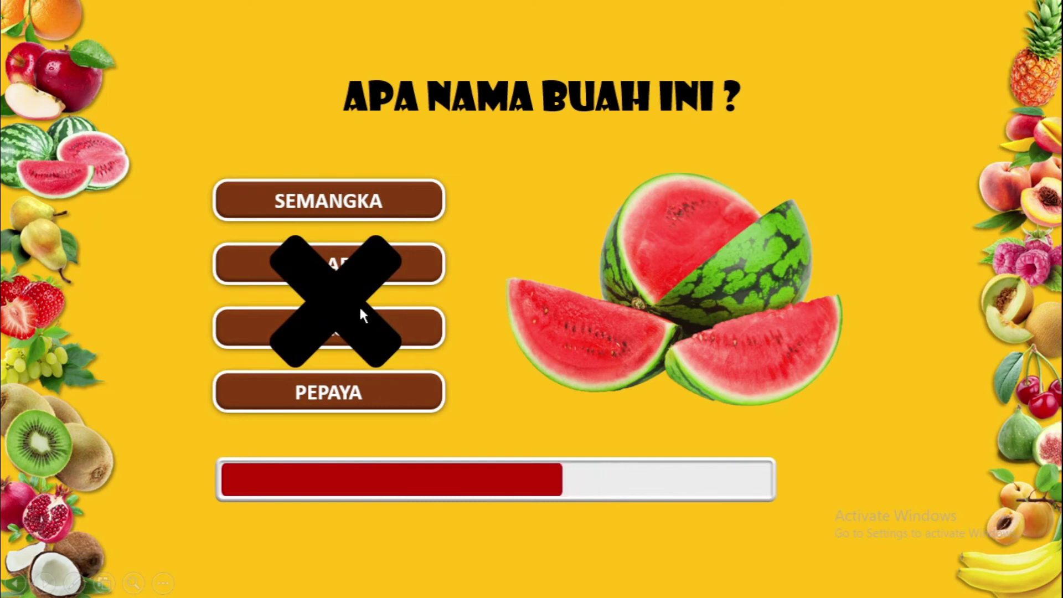
{"action": "key", "text": "Escape"}
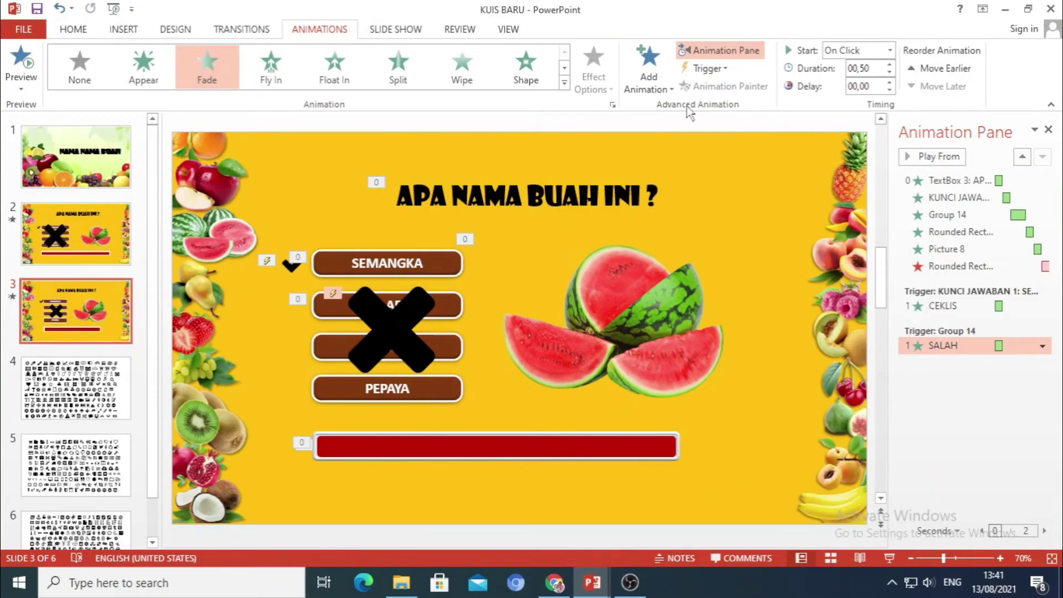
Add a Fade exit to the X under the Group 14 trigger, starting After Previous
{"action": "left_click", "coordinate": [656, 73]}
{"action": "scroll", "coordinate": [719, 322], "scroll_direction": "down", "scroll_amount": 5}
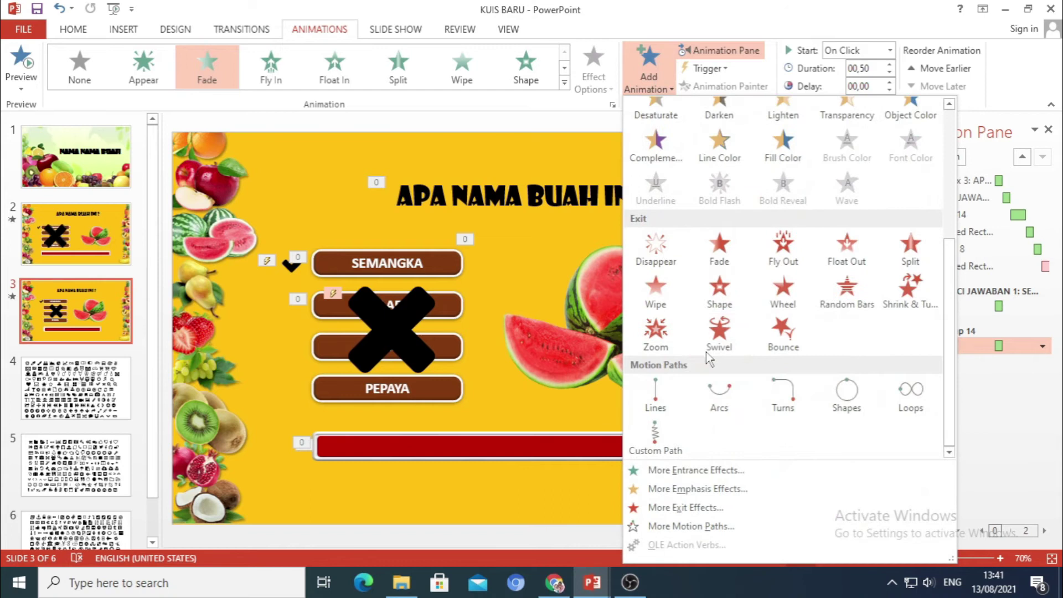
{"action": "left_click", "coordinate": [718, 251]}
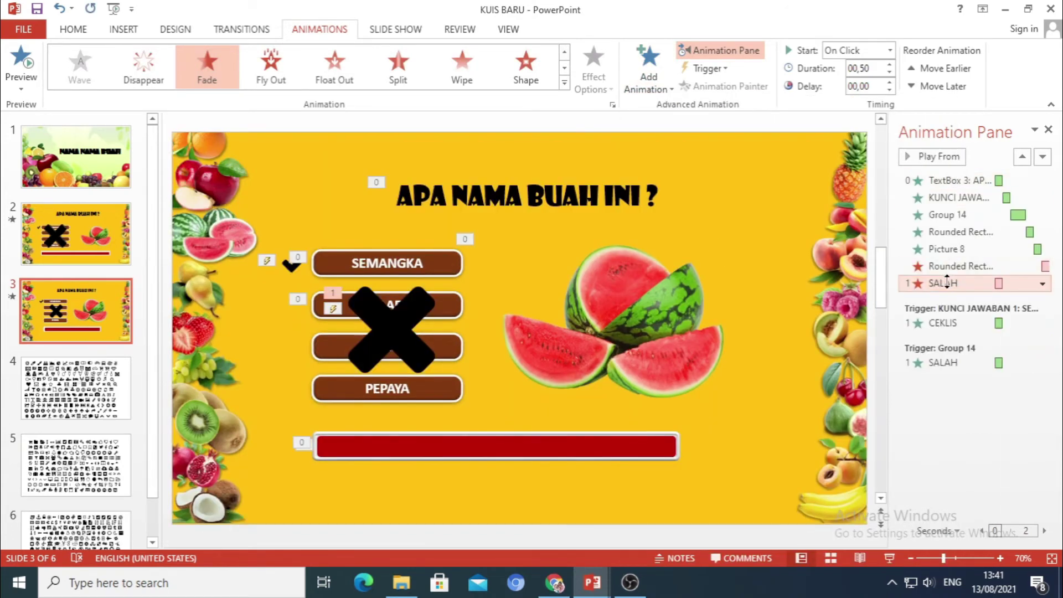
{"action": "left_click_drag", "start_coordinate": [945, 294], "coordinate": [949, 388]}
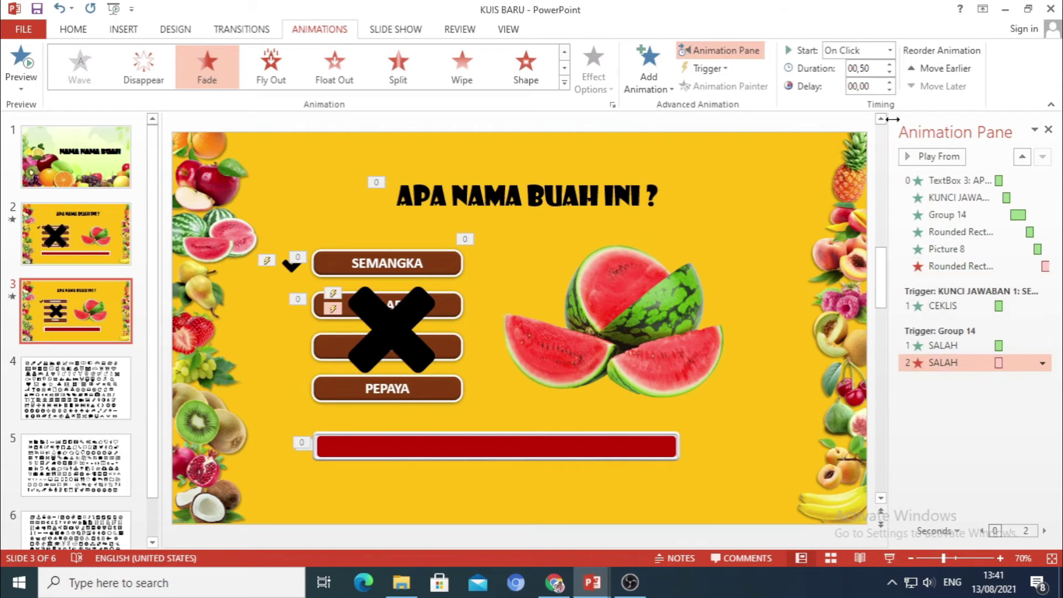
{"action": "left_click", "coordinate": [891, 51]}
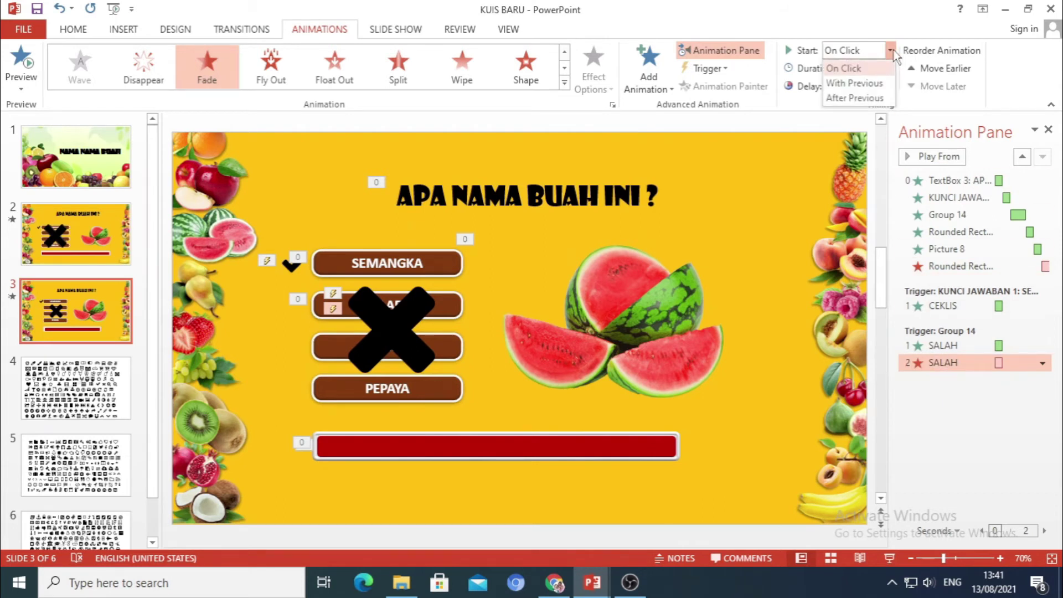
{"action": "left_click", "coordinate": [856, 98]}
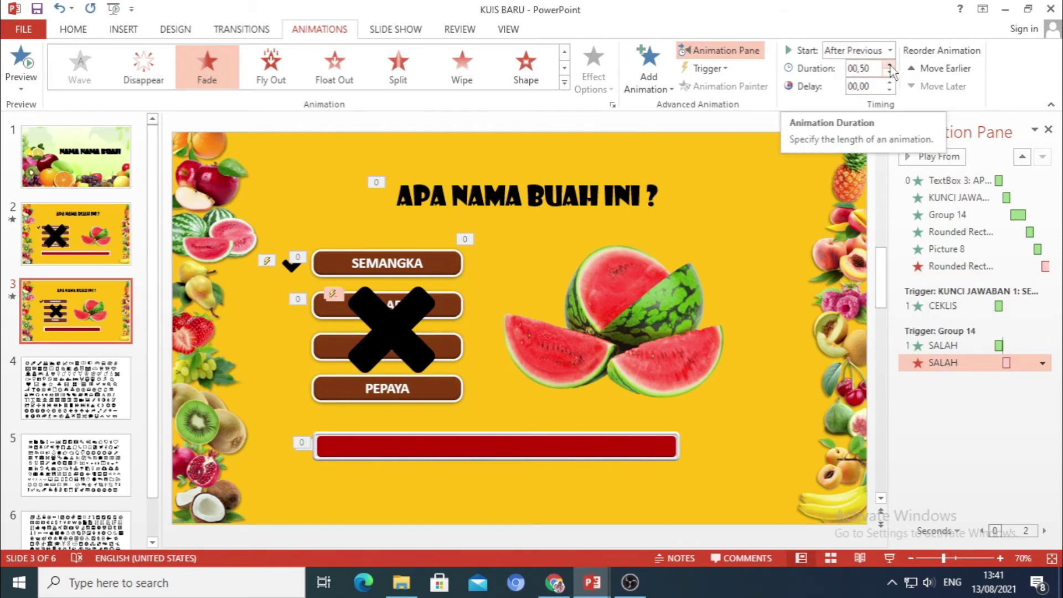
Run the slide show, click three wrong answers and then SEMANGKA, and exit
{"action": "left_click", "coordinate": [891, 559]}
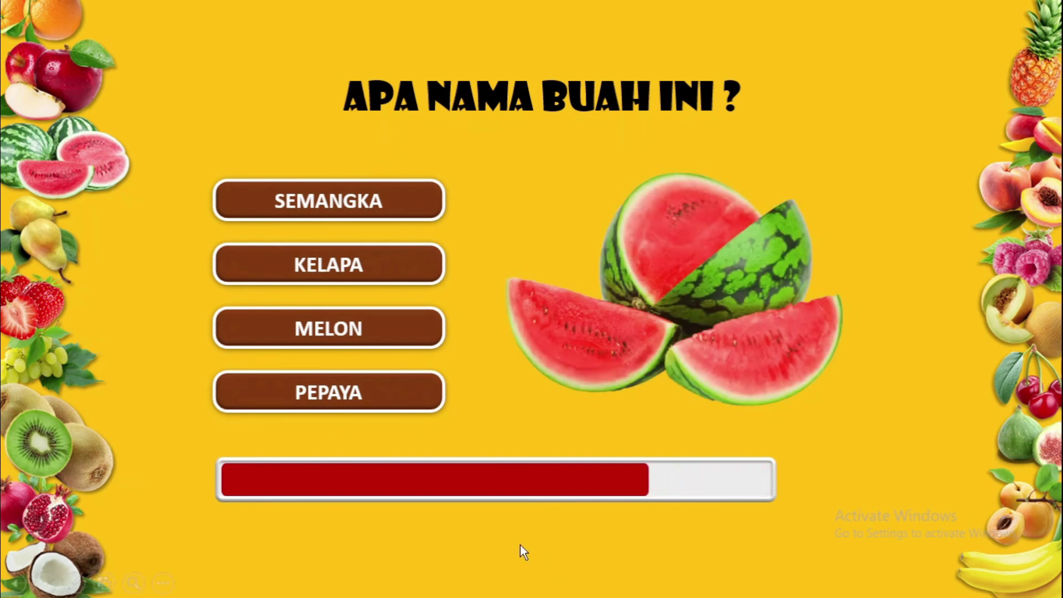
{"action": "left_click", "coordinate": [327, 396]}
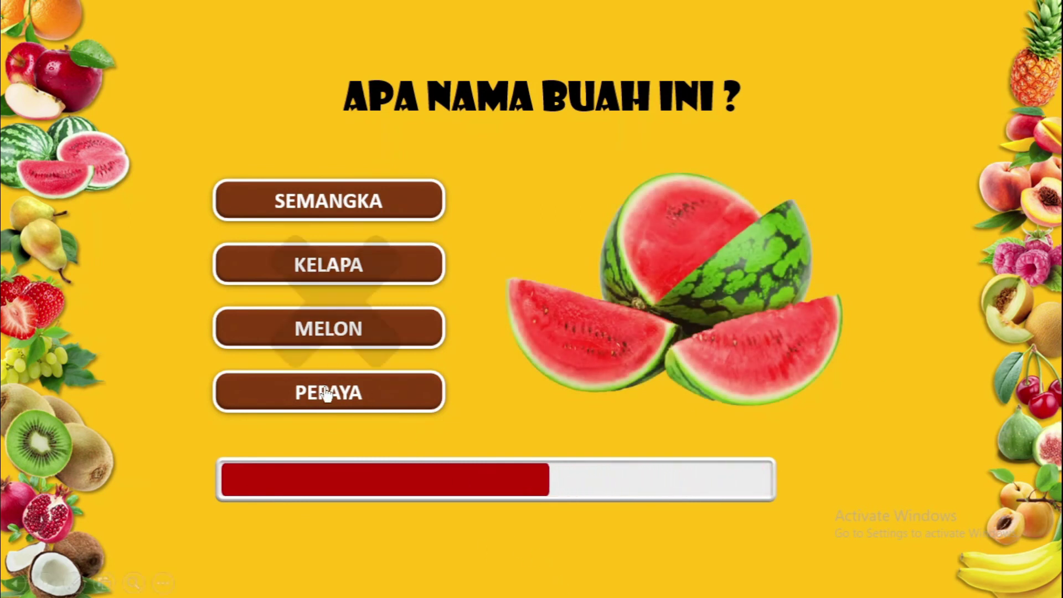
{"action": "left_click", "coordinate": [379, 335]}
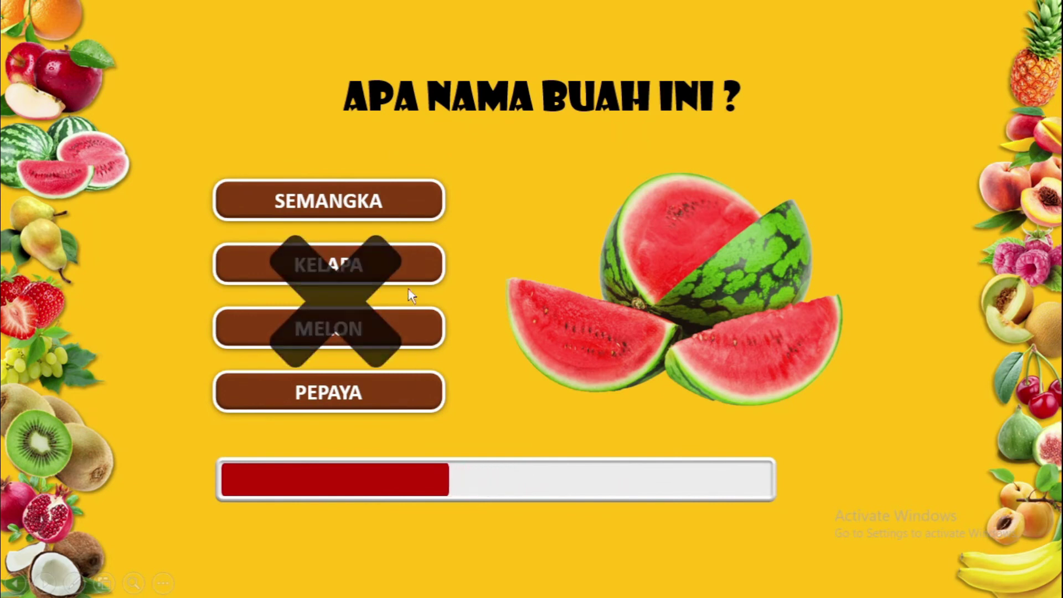
{"action": "left_click", "coordinate": [390, 276]}
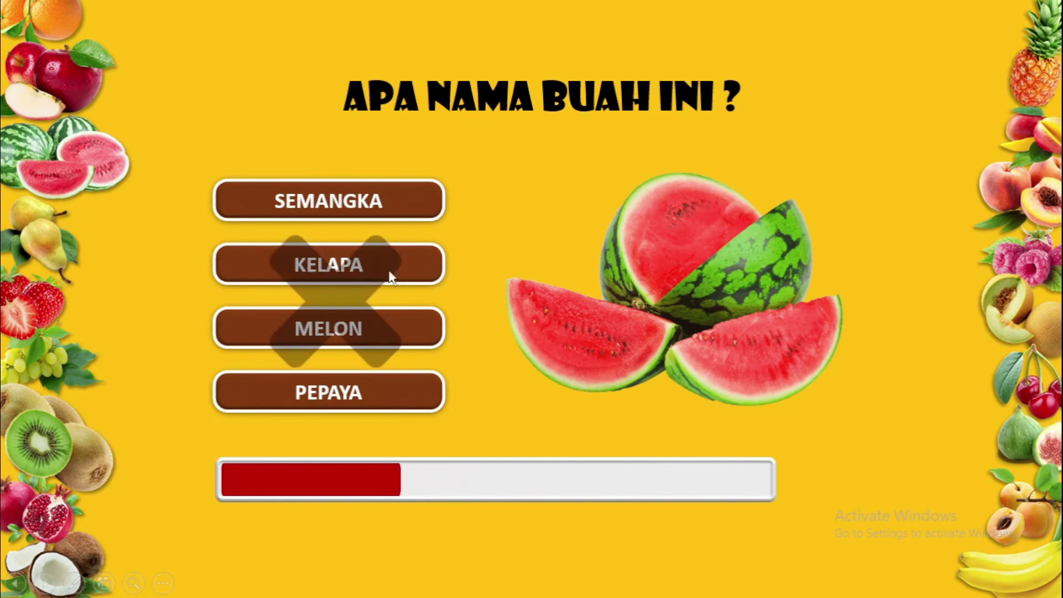
{"action": "left_click", "coordinate": [279, 209]}
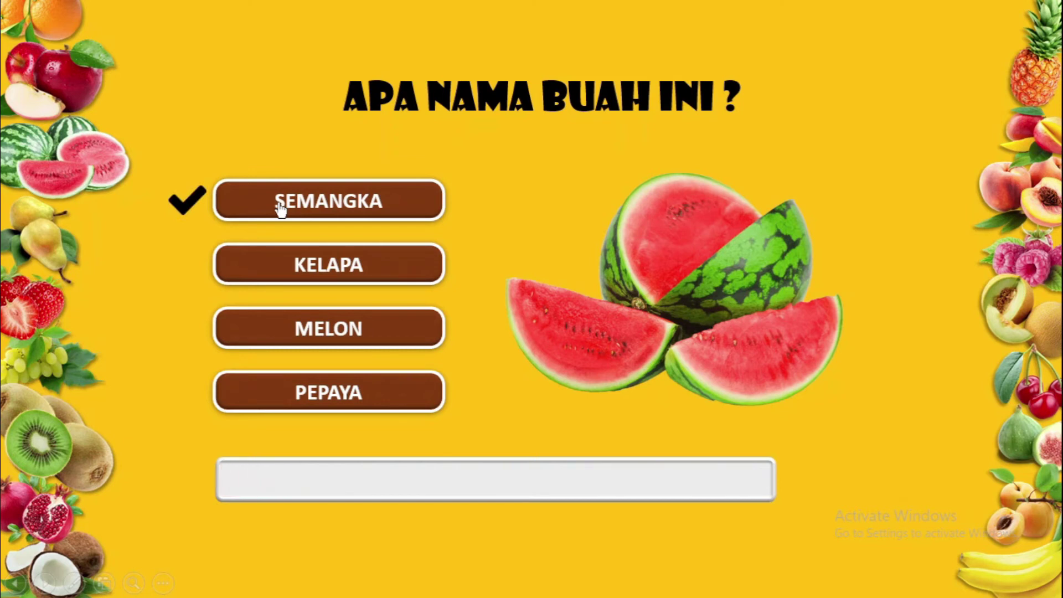
{"action": "key", "text": "Escape"}
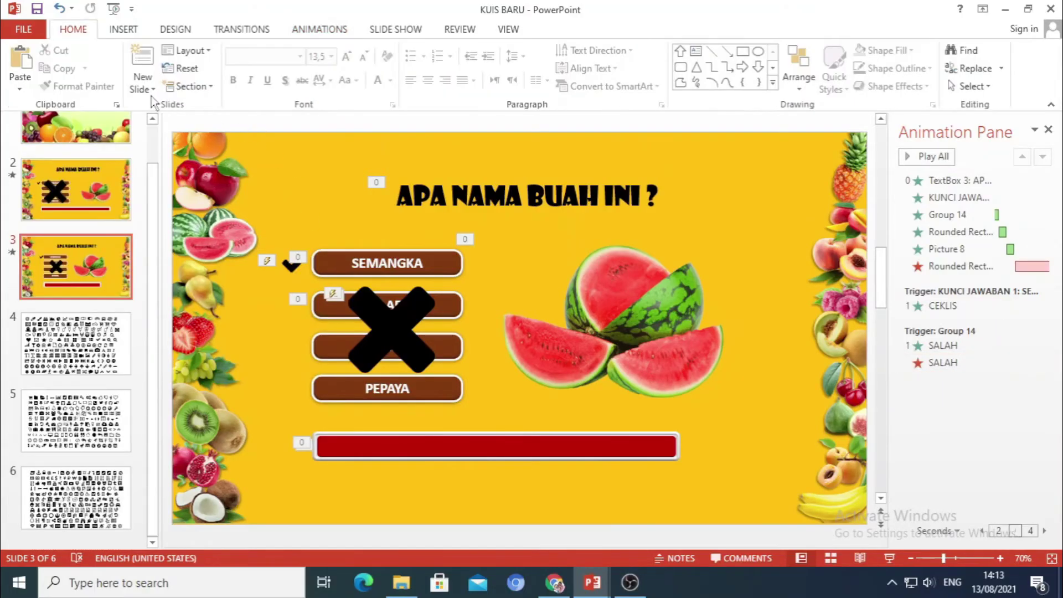
Draw a block arrow to the left of the answer buttons
{"action": "left_click", "coordinate": [123, 29]}
{"action": "left_click", "coordinate": [277, 72]}
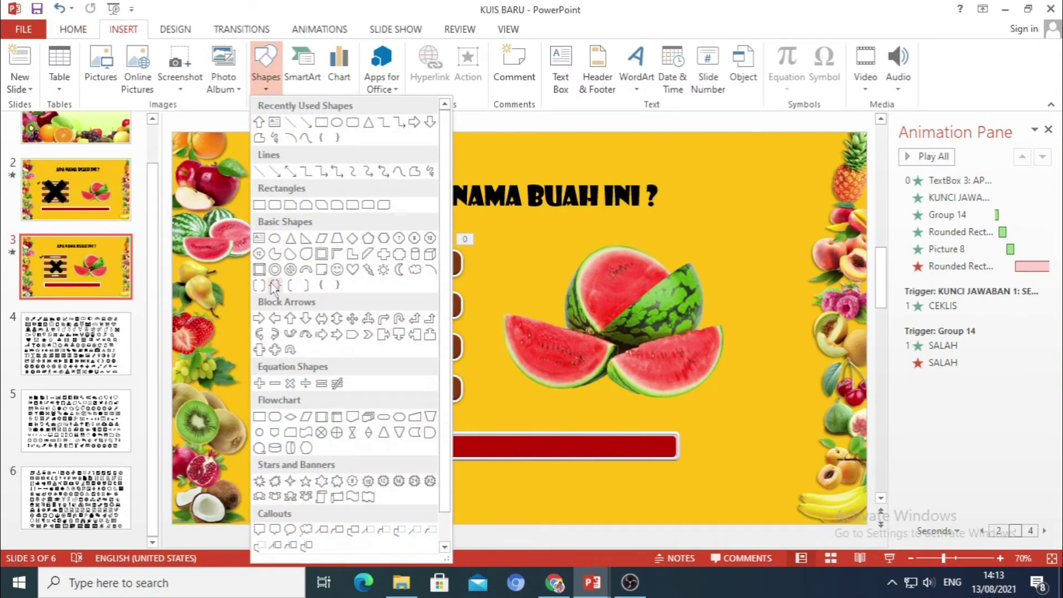
{"action": "left_click", "coordinate": [259, 319]}
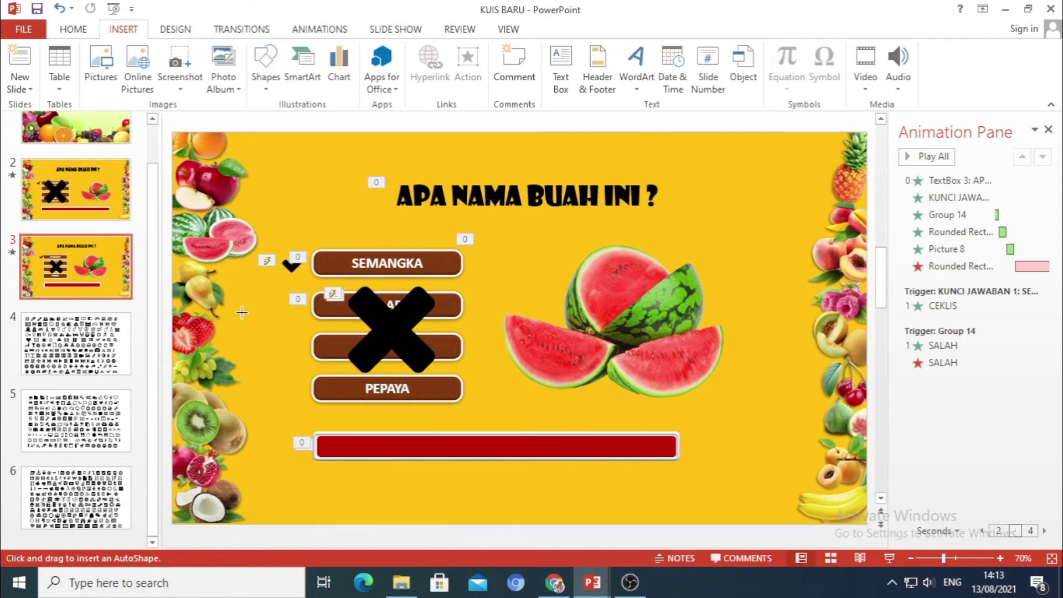
{"action": "left_click_drag", "start_coordinate": [235, 325], "coordinate": [274, 358]}
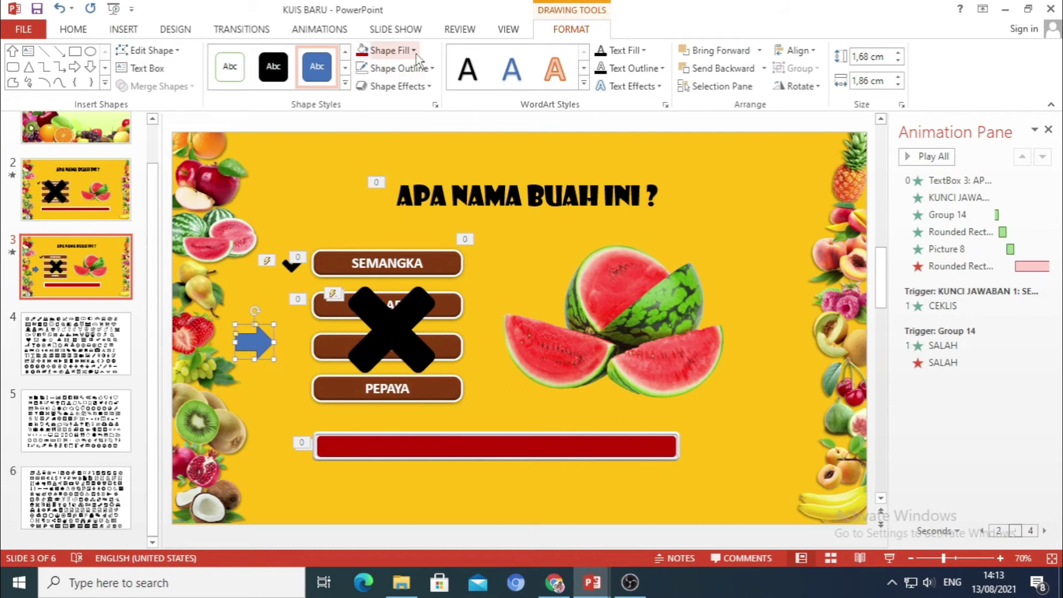
Remove the arrow's outline and fill it black
{"action": "left_click", "coordinate": [417, 68]}
{"action": "left_click", "coordinate": [393, 206]}
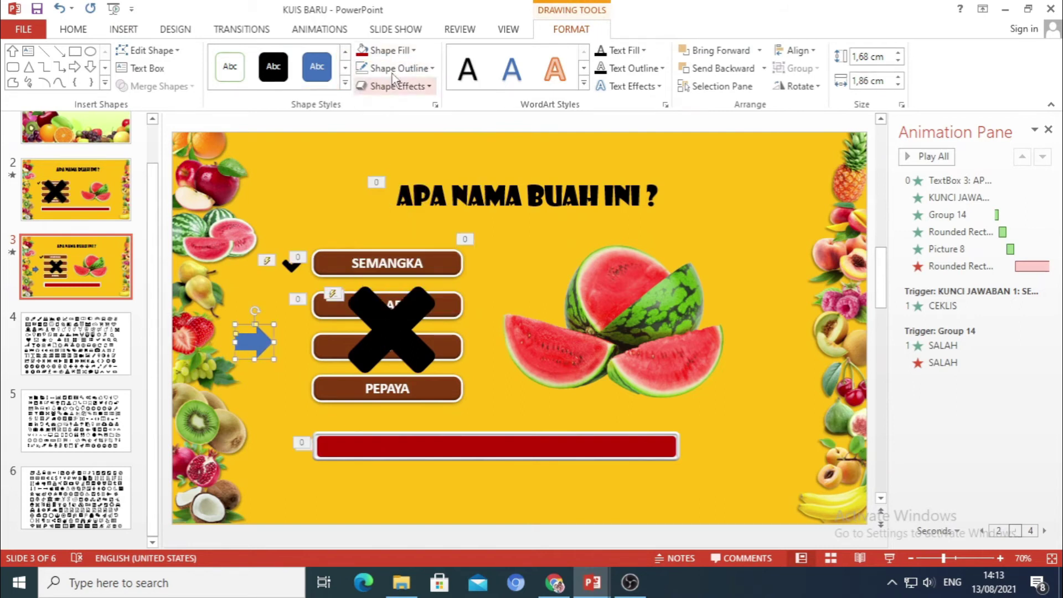
{"action": "left_click", "coordinate": [410, 50]}
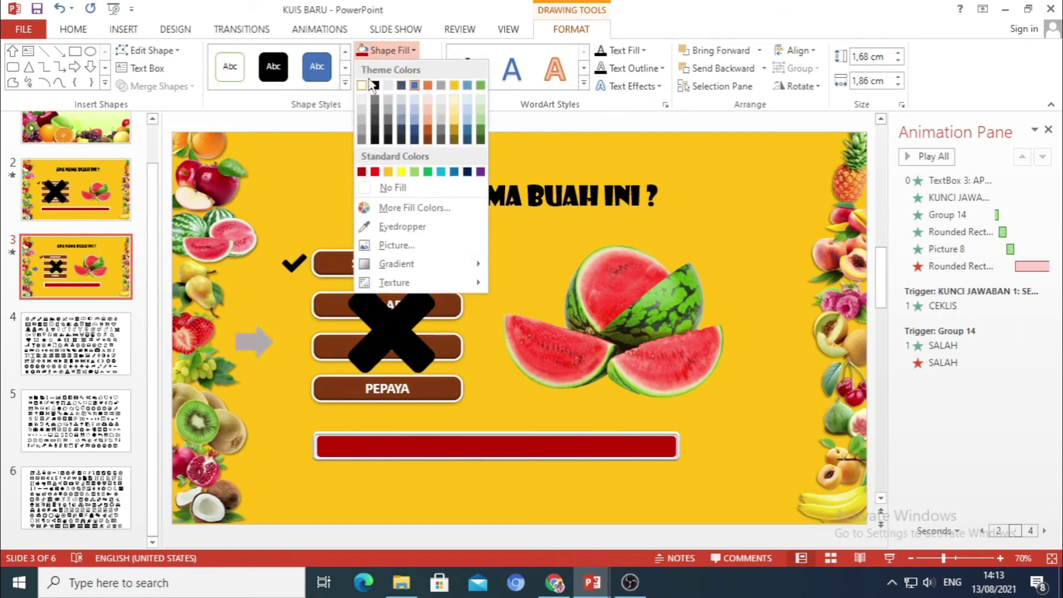
{"action": "left_click", "coordinate": [376, 86]}
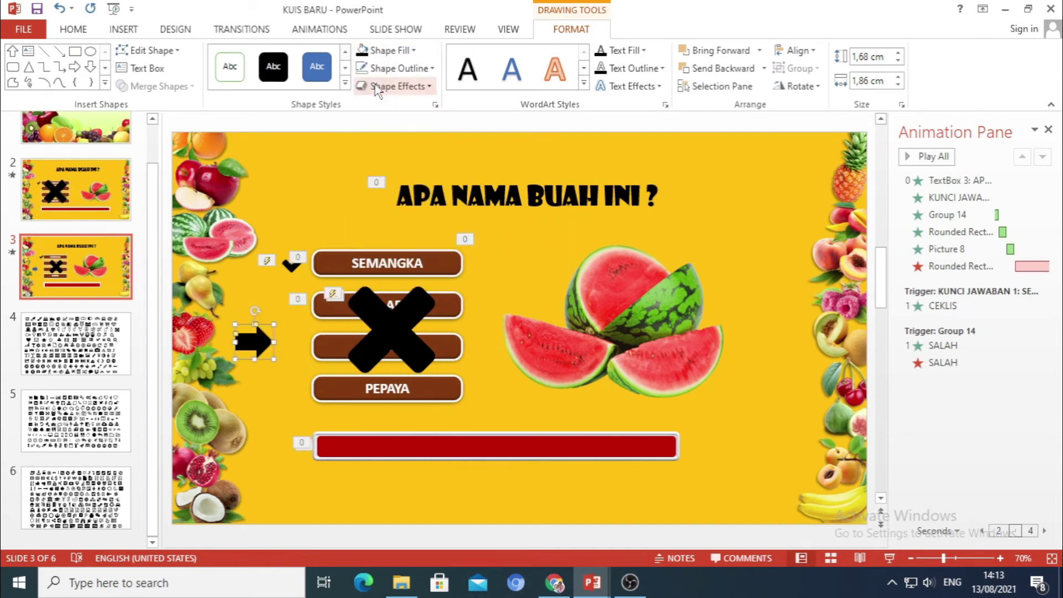
Apply a preset 3-D effect and a bevel to the black arrow
{"action": "left_click", "coordinate": [423, 86]}
{"action": "mouse_move", "coordinate": [405, 114]}
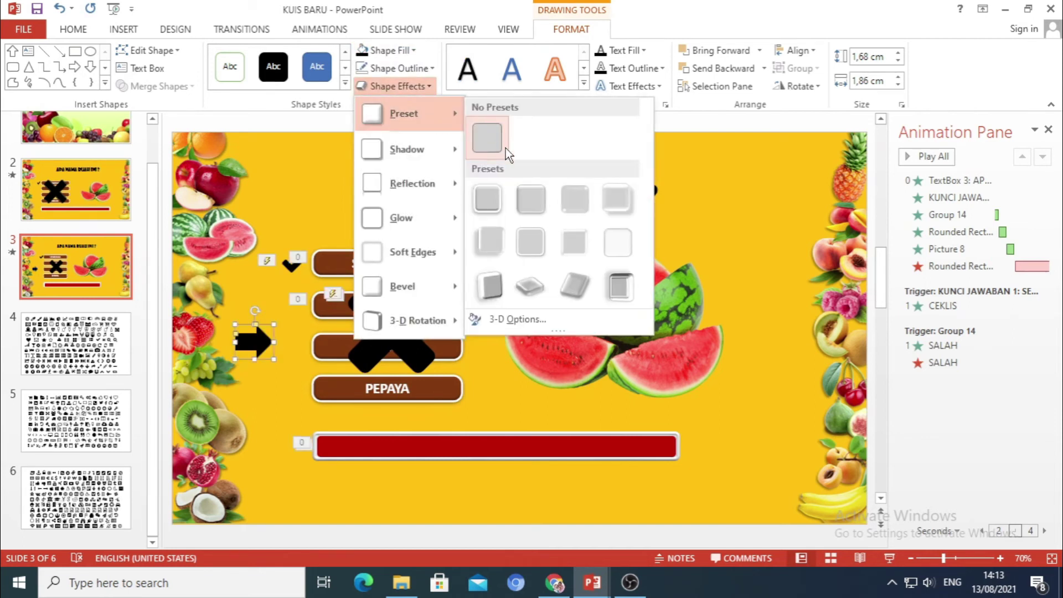
{"action": "left_click", "coordinate": [530, 204]}
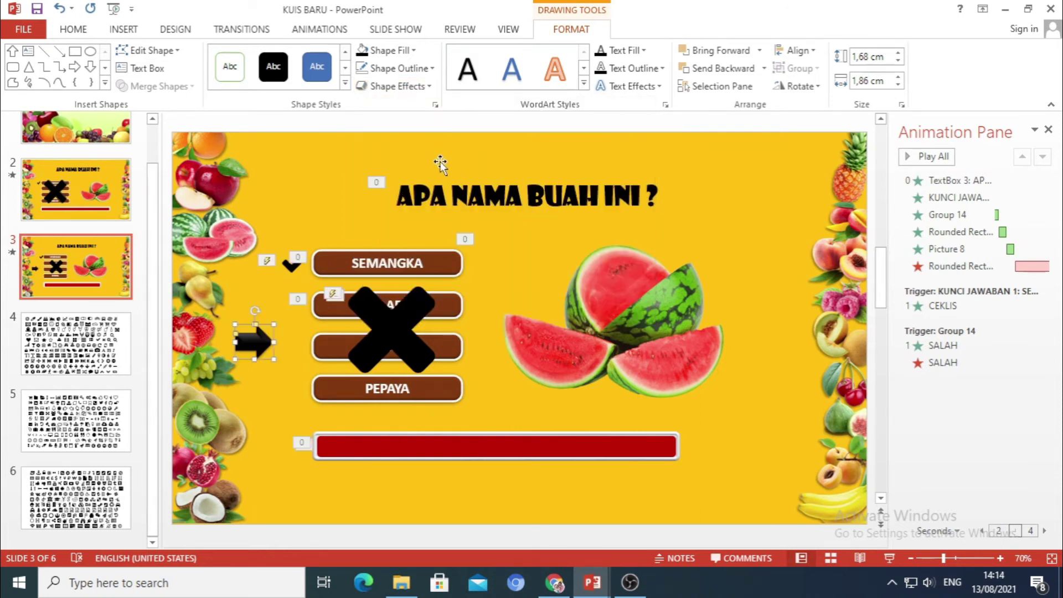
{"action": "left_click", "coordinate": [426, 88]}
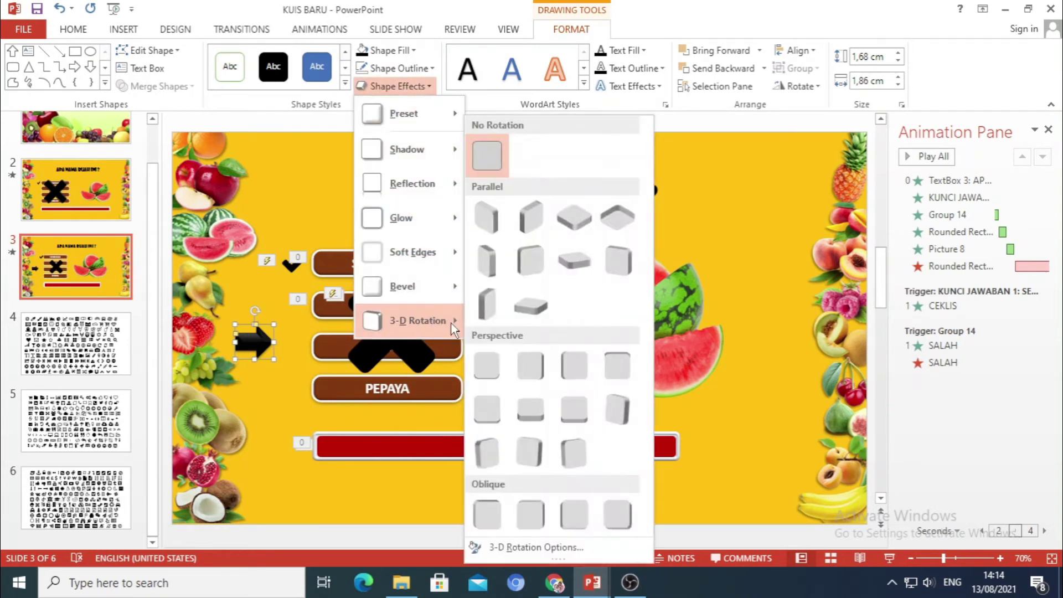
{"action": "mouse_move", "coordinate": [403, 286]}
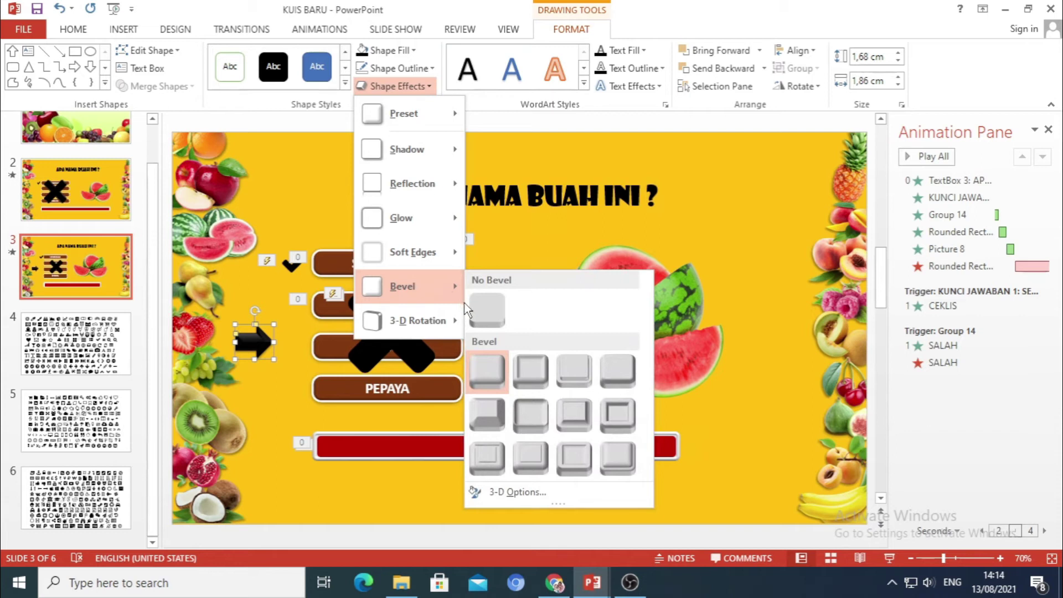
{"action": "left_click", "coordinate": [619, 381]}
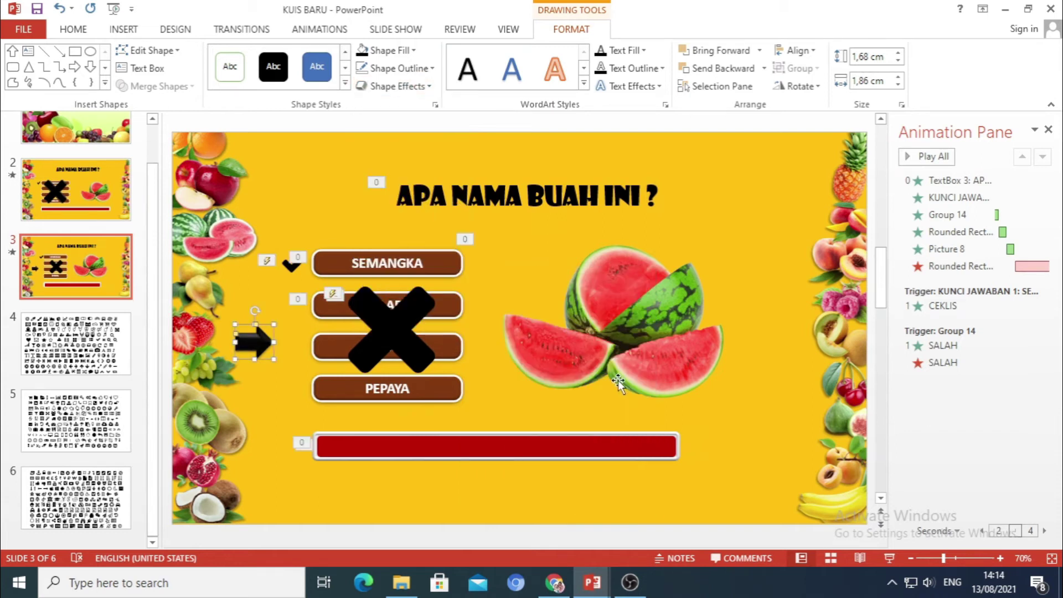
{"action": "left_click", "coordinate": [536, 291]}
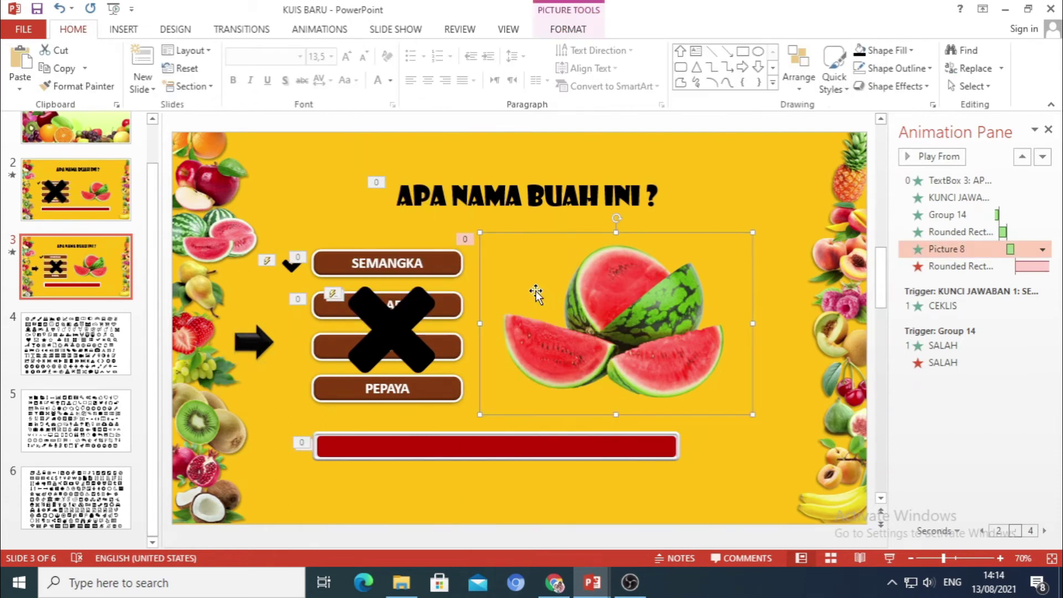
{"action": "left_click", "coordinate": [252, 341]}
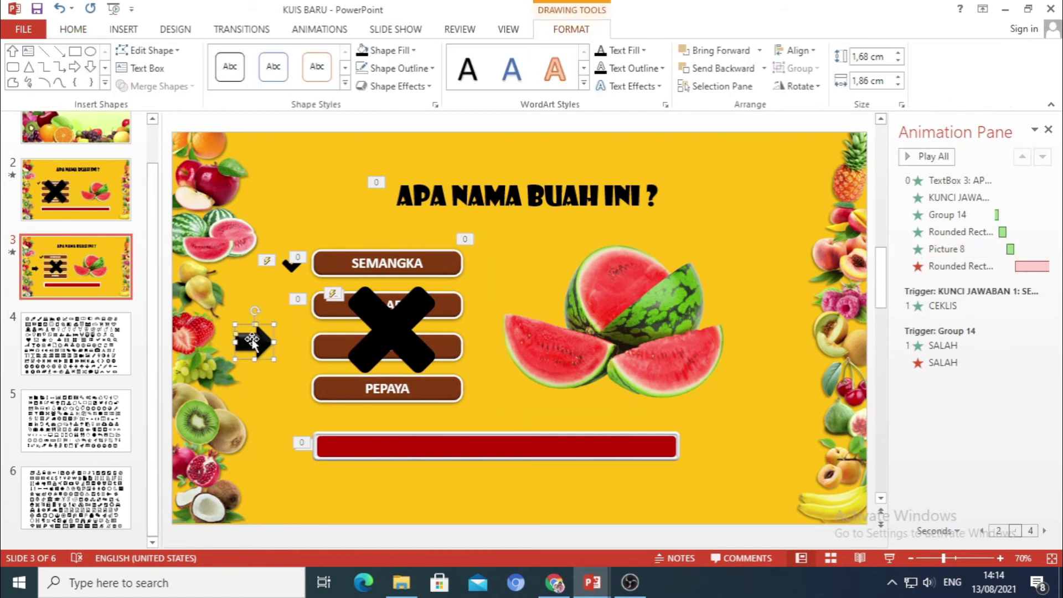
Duplicate slide 3 as a new slide 4
{"action": "left_click", "coordinate": [82, 288]}
{"action": "right_click", "coordinate": [56, 270]}
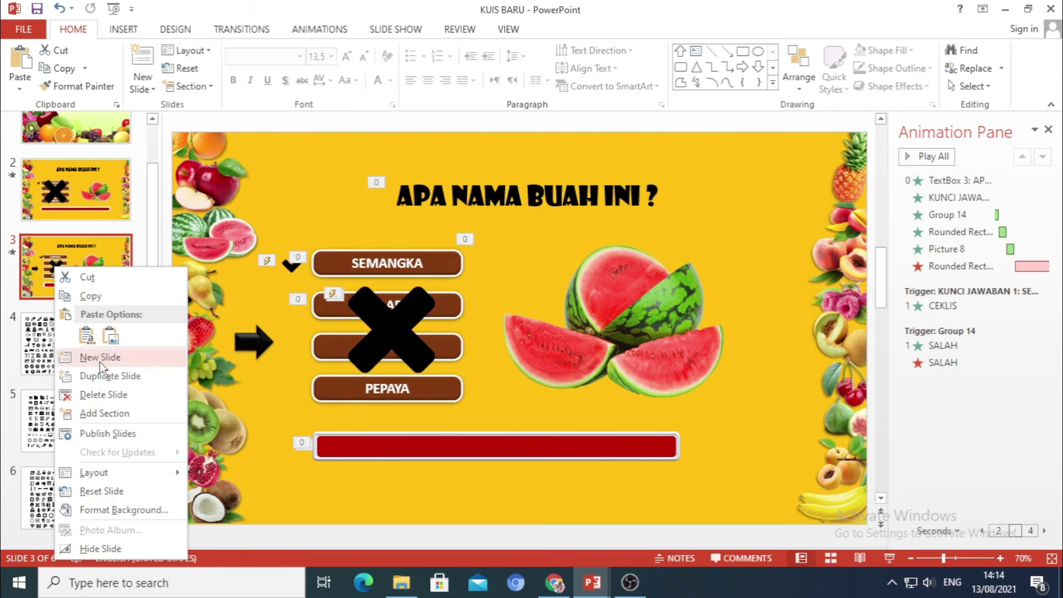
{"action": "left_click", "coordinate": [94, 376]}
{"action": "left_click", "coordinate": [80, 291]}
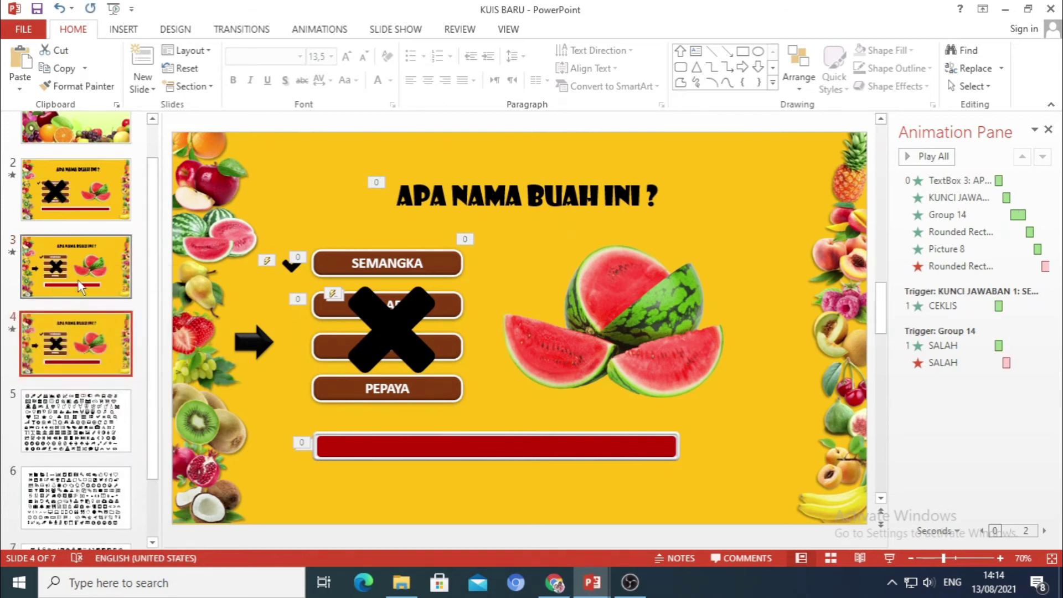
{"action": "left_click", "coordinate": [81, 331]}
{"action": "left_click", "coordinate": [92, 277]}
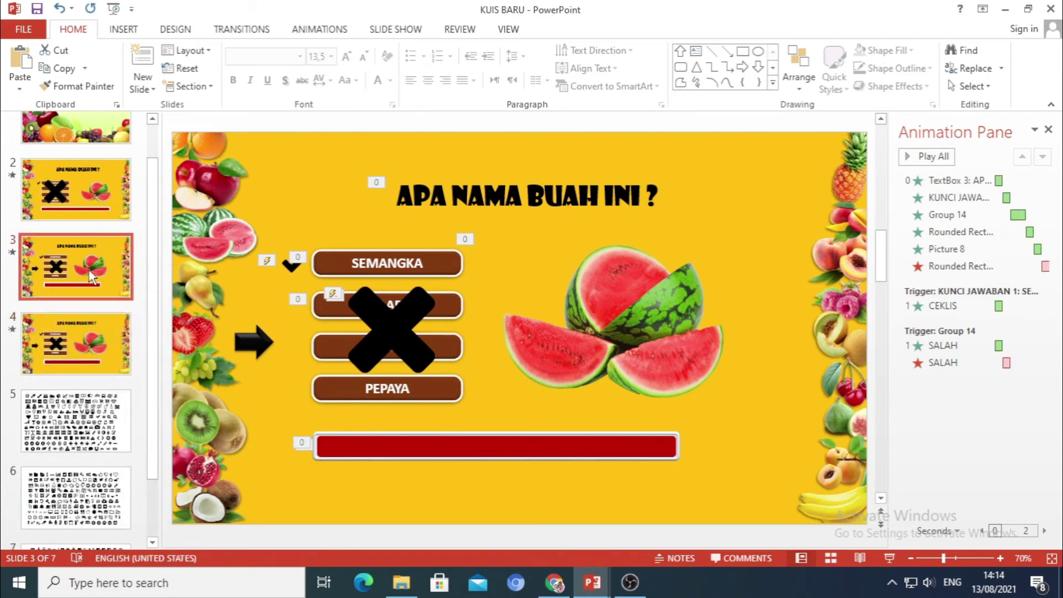
Delete the watermelon picture from slide 4, then reselect the black arrow on slide 3
{"action": "left_click", "coordinate": [124, 360]}
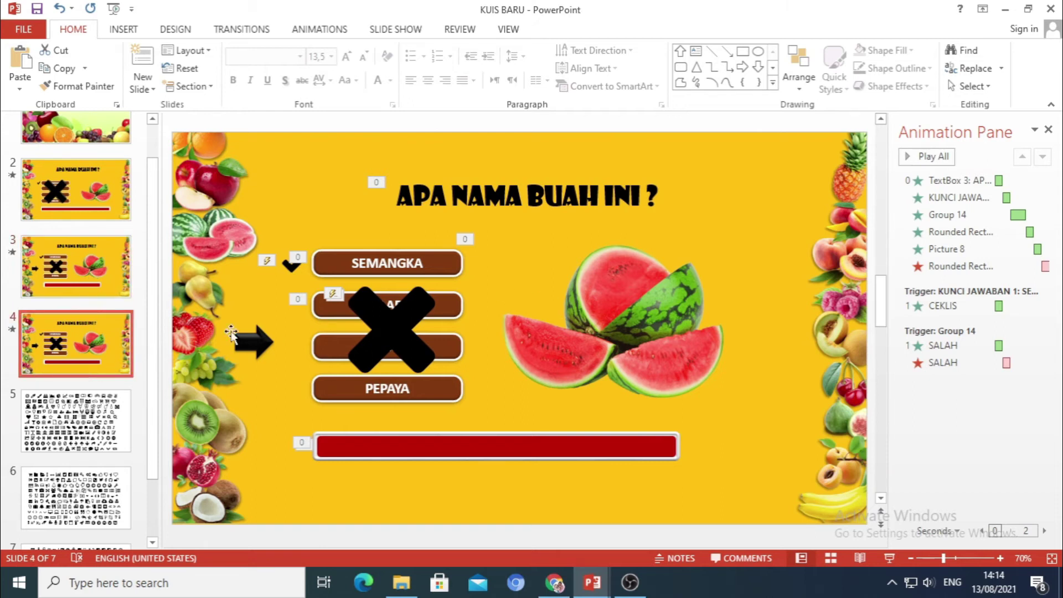
{"action": "left_click", "coordinate": [627, 339]}
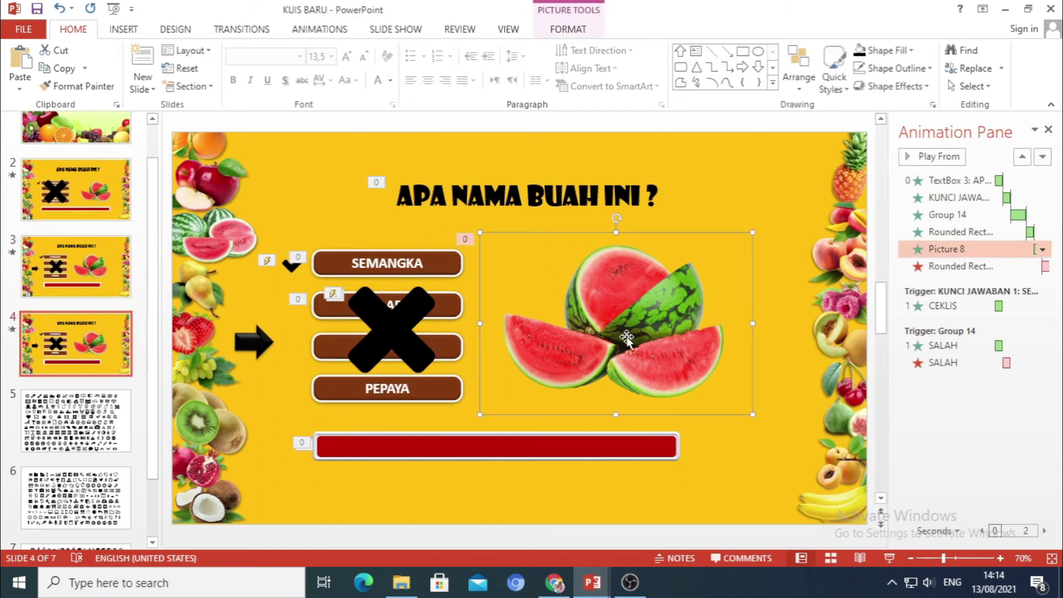
{"action": "key", "text": "Delete"}
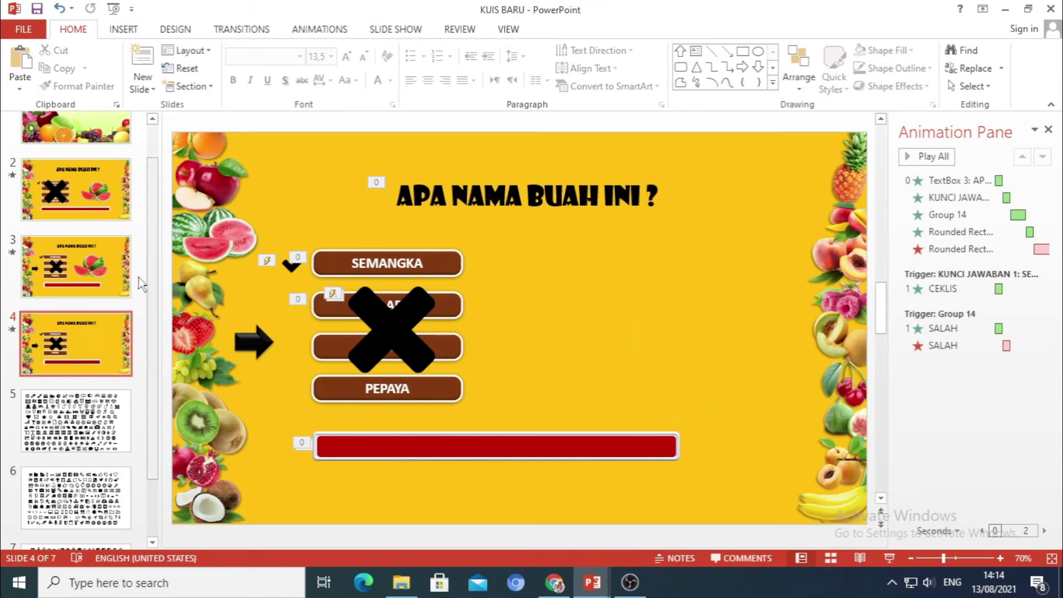
{"action": "left_click", "coordinate": [92, 285]}
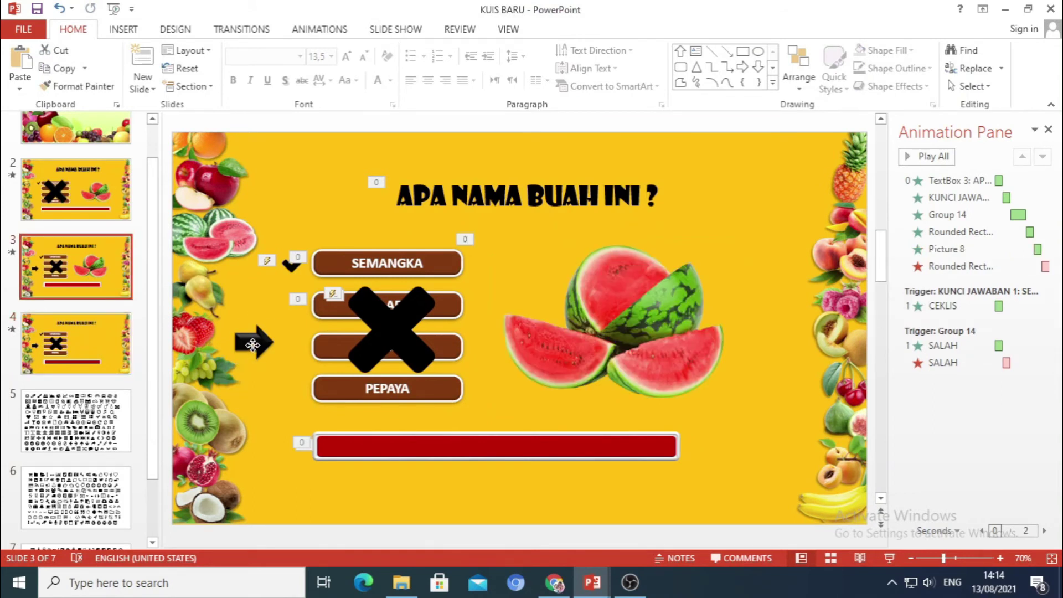
{"action": "left_click", "coordinate": [252, 344]}
In the arrow's Action Settings, choose Hyperlink to and show the slide target list
{"action": "left_click", "coordinate": [132, 29]}
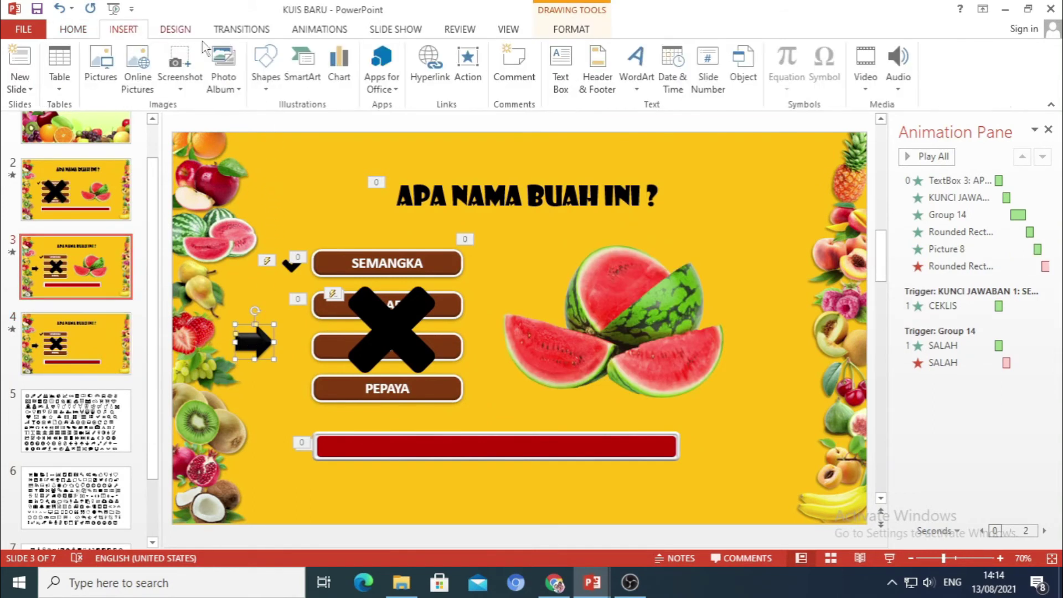
{"action": "left_click", "coordinate": [468, 69]}
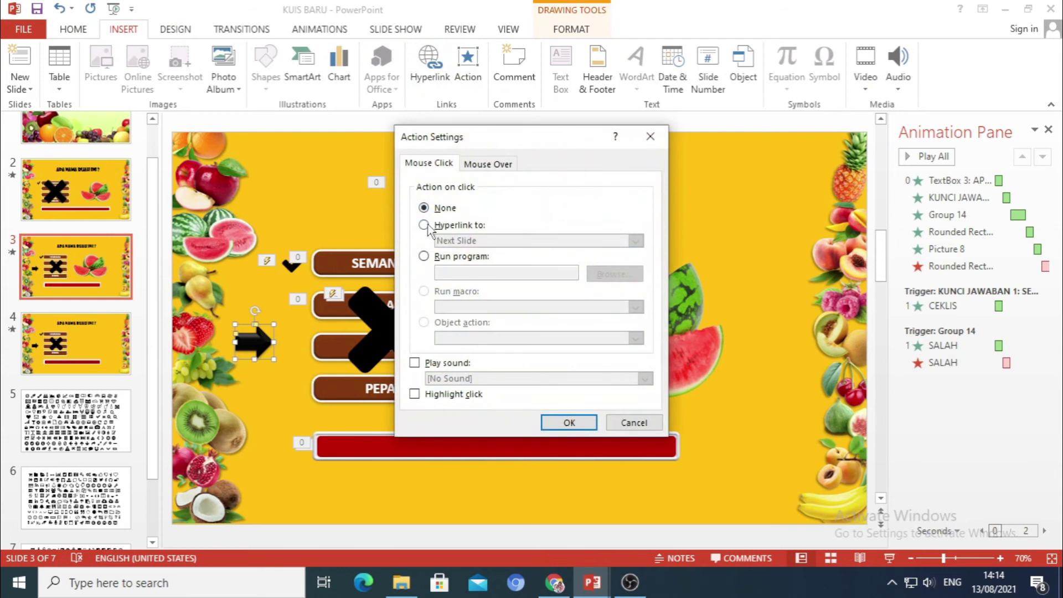
{"action": "left_click", "coordinate": [425, 225]}
{"action": "left_click", "coordinate": [636, 240]}
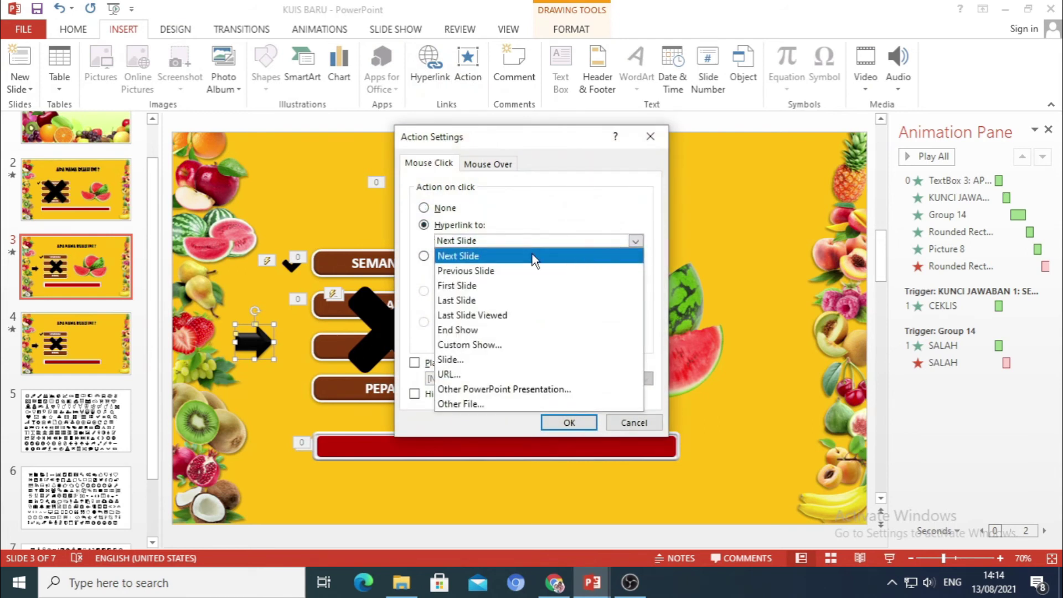
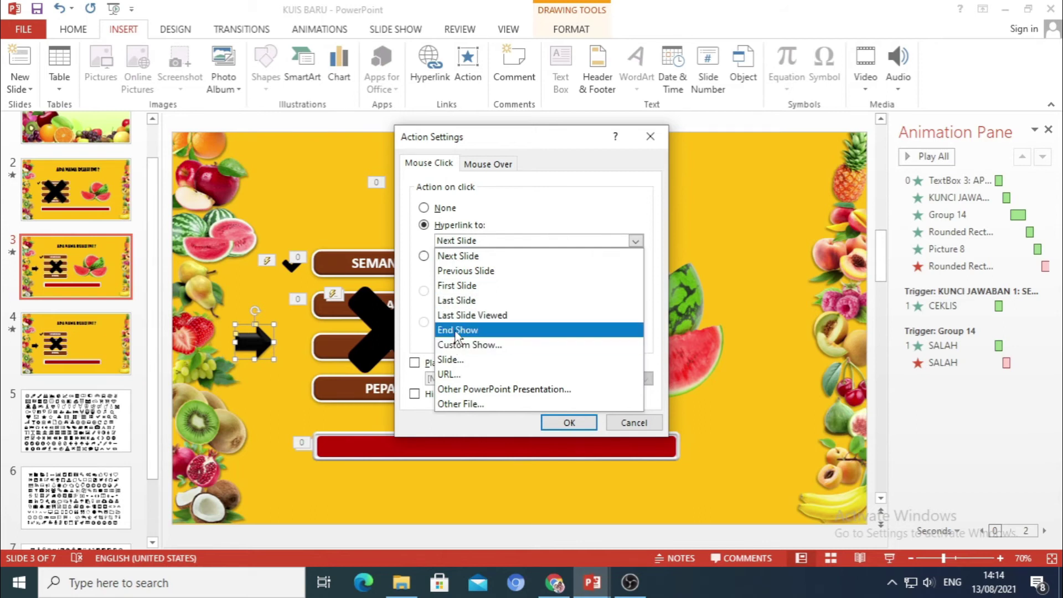
Link the slide 3 arrow to Next Slide, then test the answers and arrow in the slideshow
{"action": "left_click", "coordinate": [459, 258]}
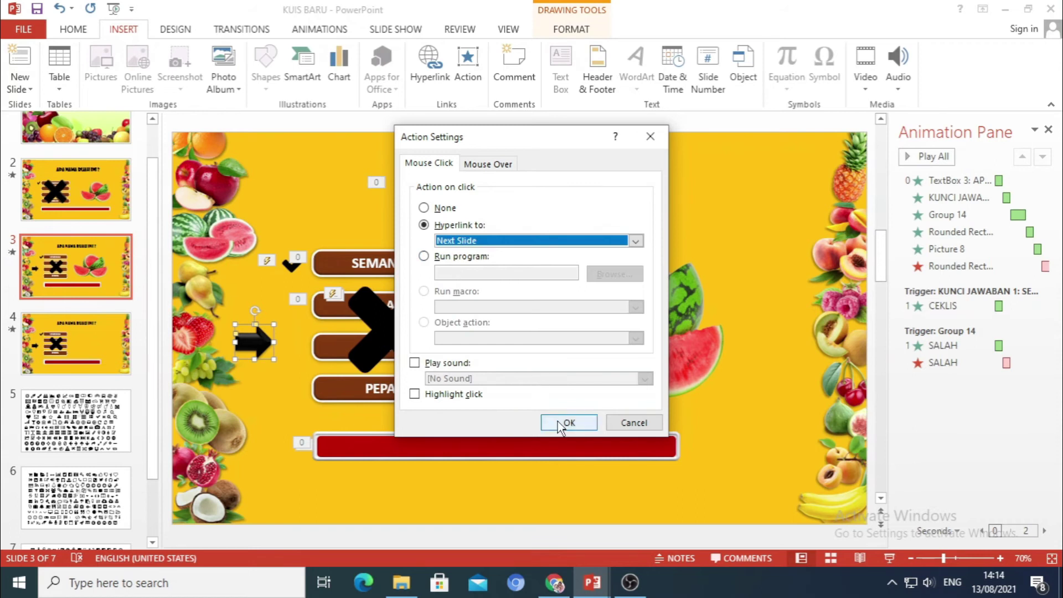
{"action": "left_click", "coordinate": [559, 422]}
{"action": "left_click", "coordinate": [890, 558]}
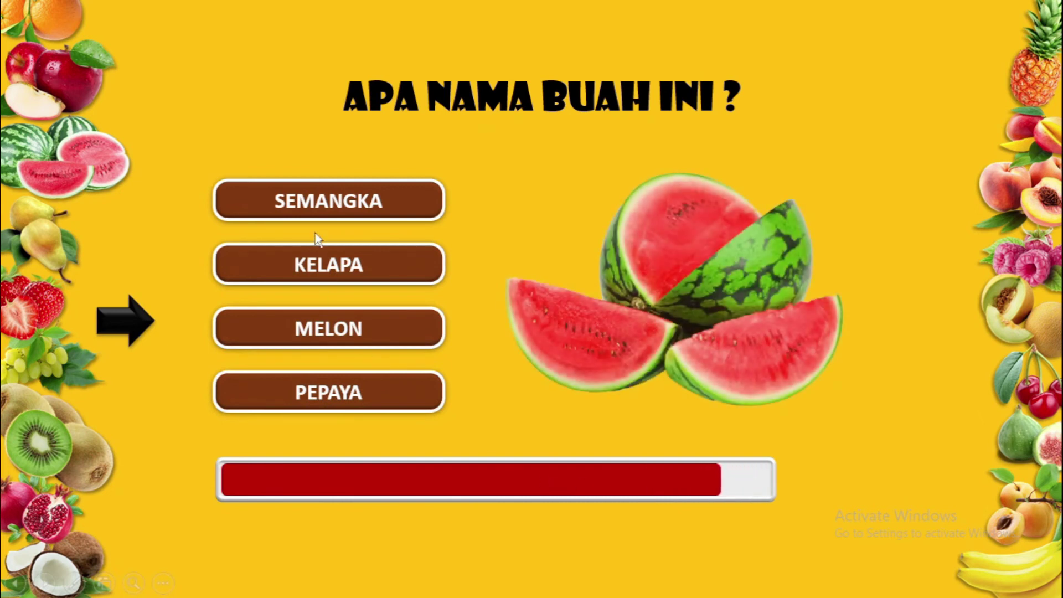
{"action": "left_click", "coordinate": [319, 264]}
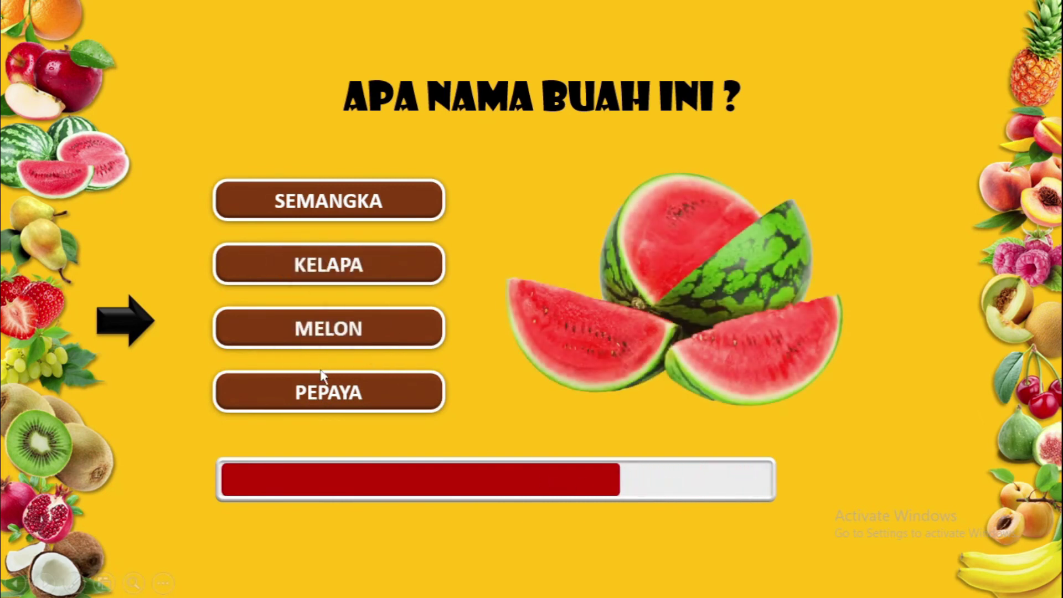
{"action": "left_click", "coordinate": [391, 212]}
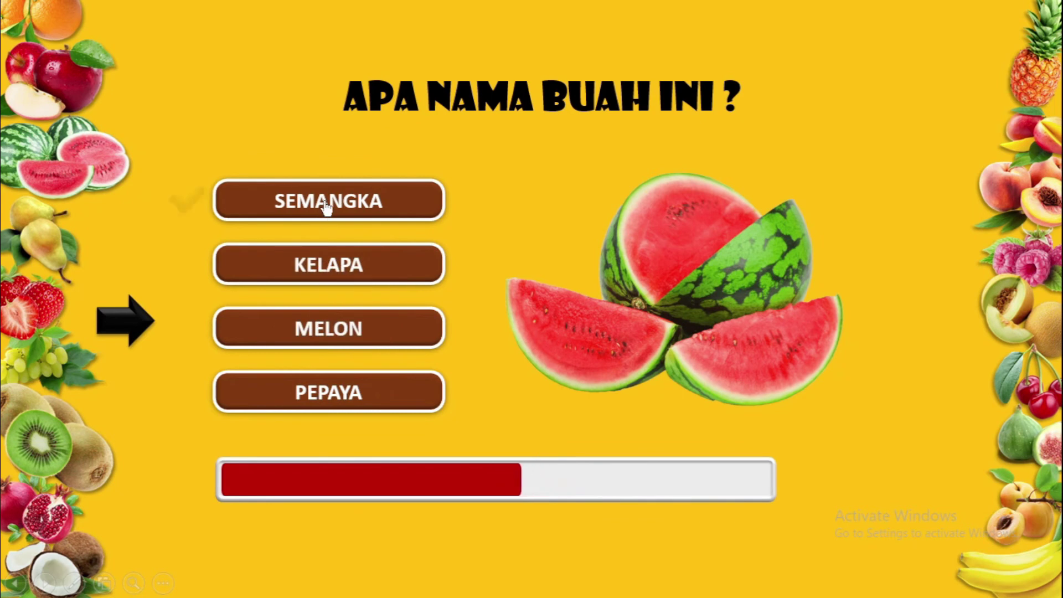
{"action": "left_click", "coordinate": [133, 326]}
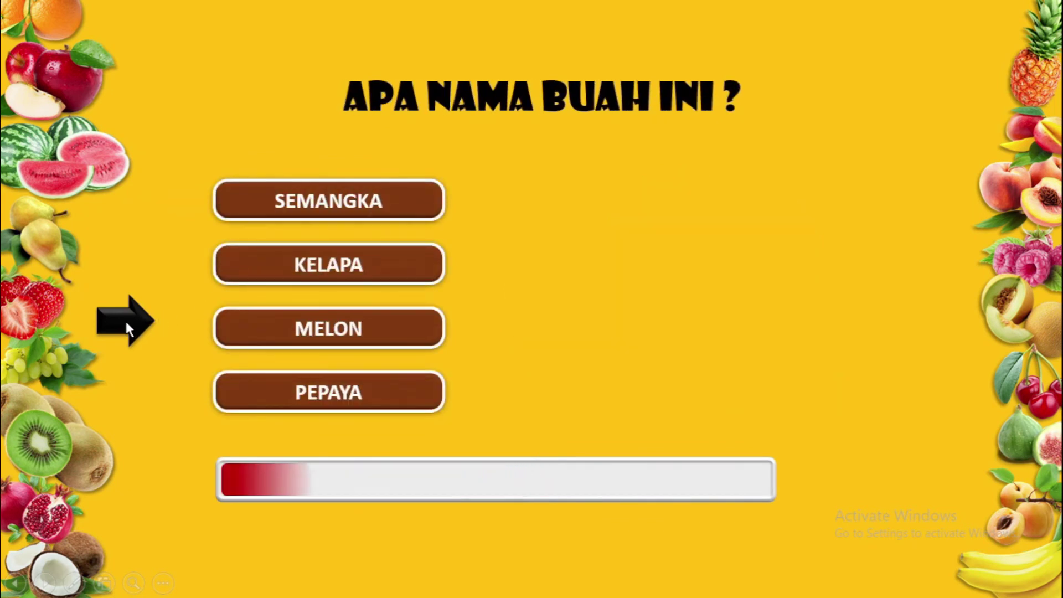
{"action": "key", "text": "Escape"}
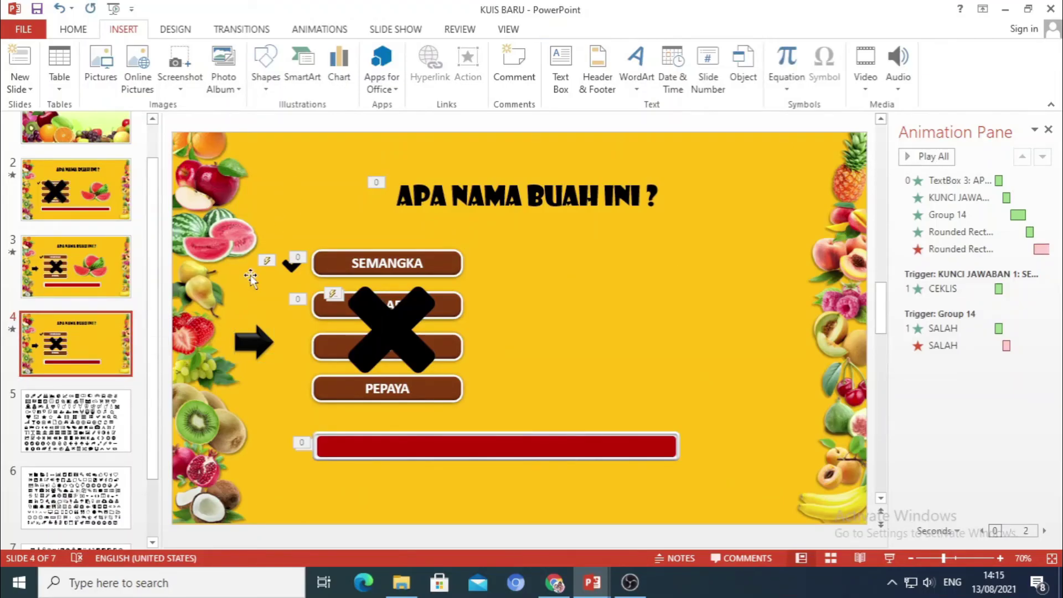
Insert the grapes image, resize it to about 10.59 cm square, and place it right of the answers
{"action": "left_click", "coordinate": [108, 71]}
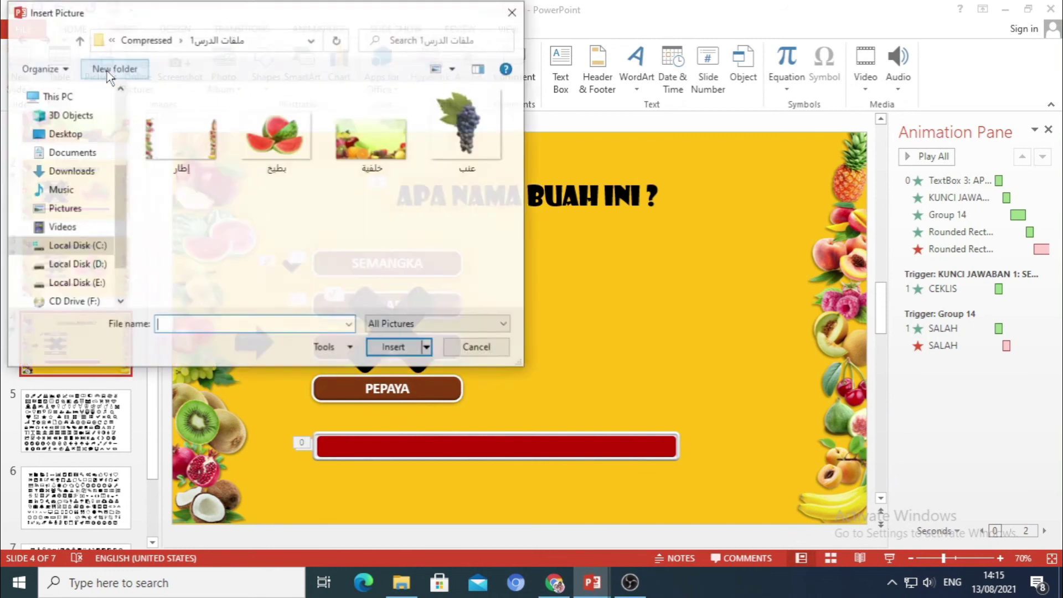
{"action": "left_click", "coordinate": [454, 130]}
{"action": "left_click", "coordinate": [404, 347]}
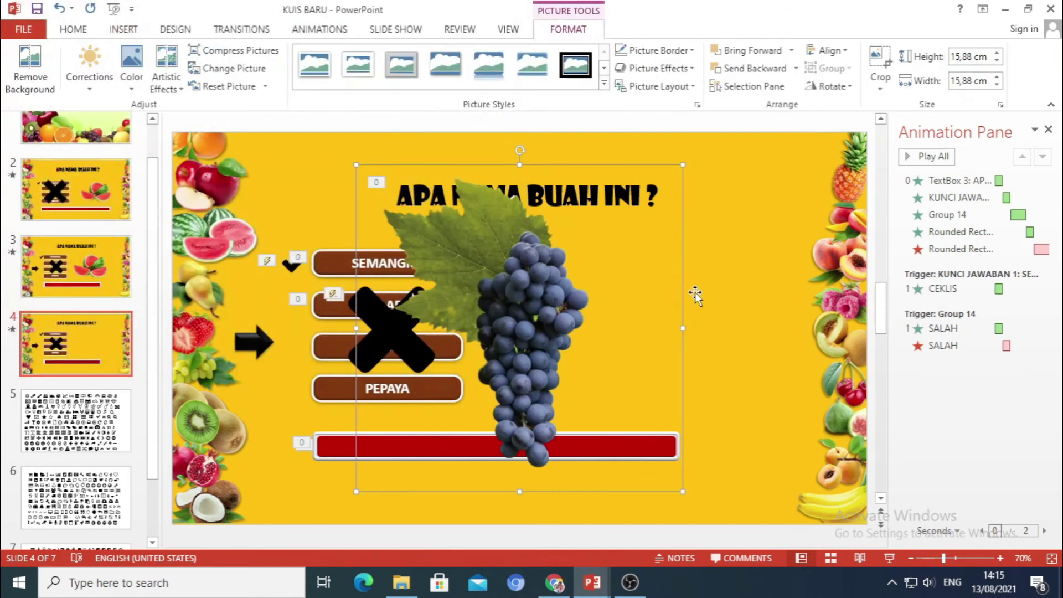
{"action": "left_click_drag", "start_coordinate": [686, 165], "coordinate": [542, 306]}
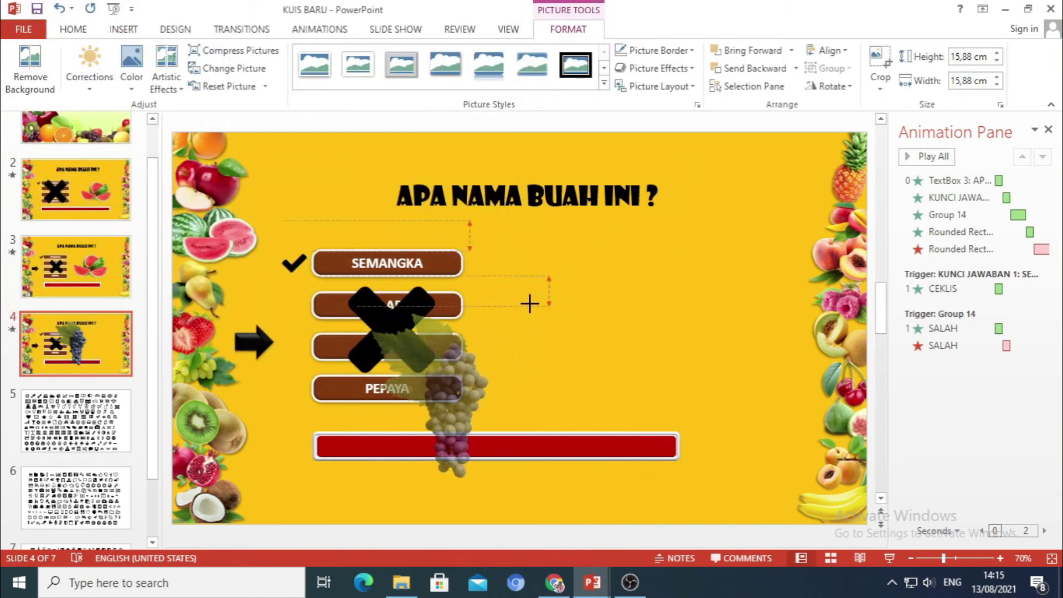
{"action": "mouse_move", "coordinate": [477, 366]}
{"action": "left_mouse_down"}
{"action": "mouse_move", "coordinate": [622, 309]}
{"action": "mouse_move", "coordinate": [618, 293]}
{"action": "left_mouse_up"}
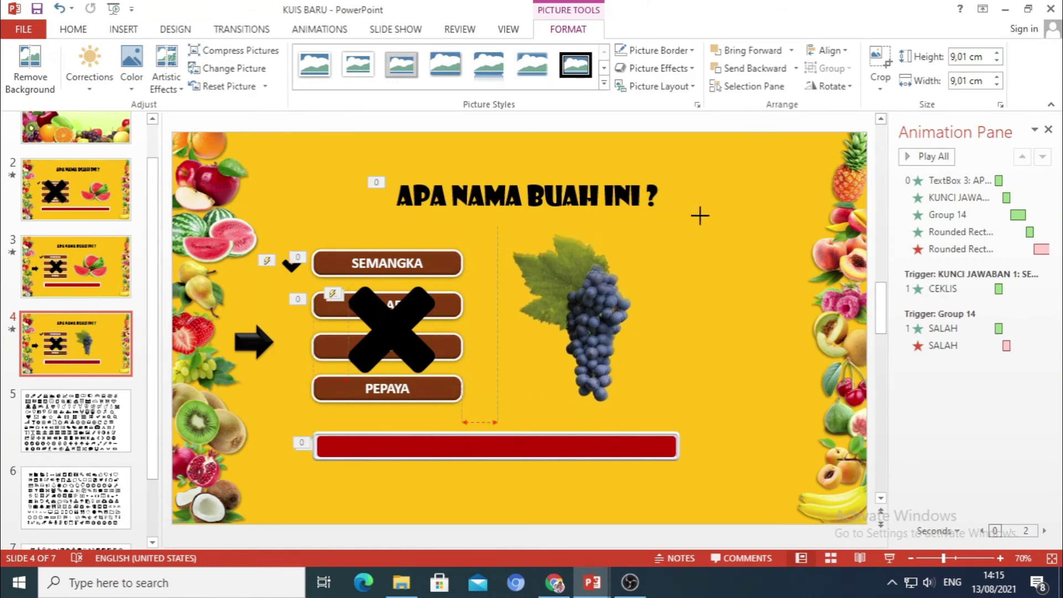
{"action": "left_click_drag", "start_coordinate": [685, 232], "coordinate": [715, 198]}
{"action": "left_click_drag", "start_coordinate": [648, 261], "coordinate": [607, 283]}
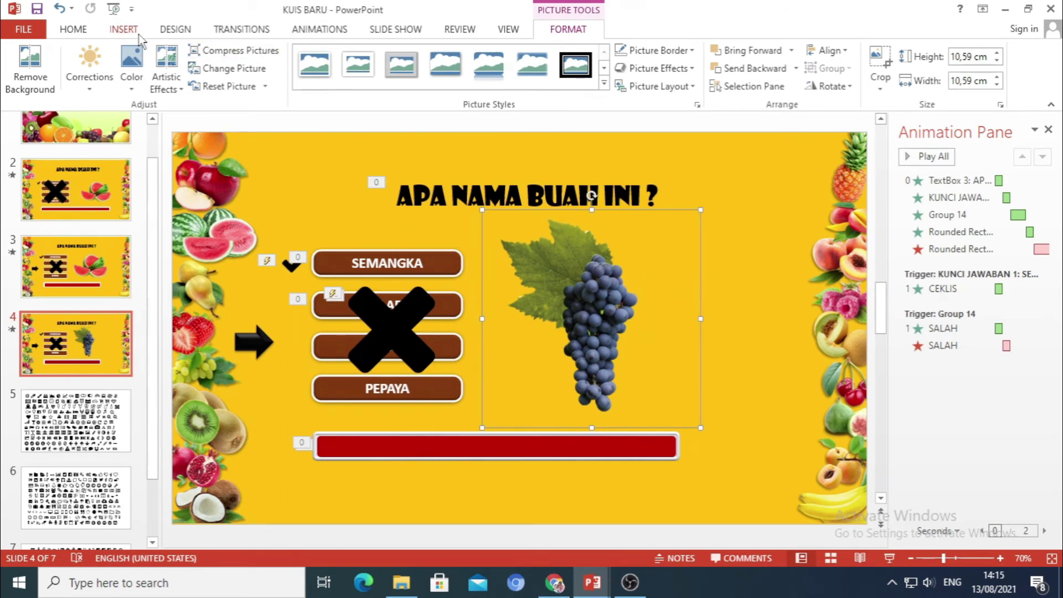
Give the grapes a Fade entrance ordered right after the title, and move the X beside the grapes
{"action": "left_click", "coordinate": [303, 31]}
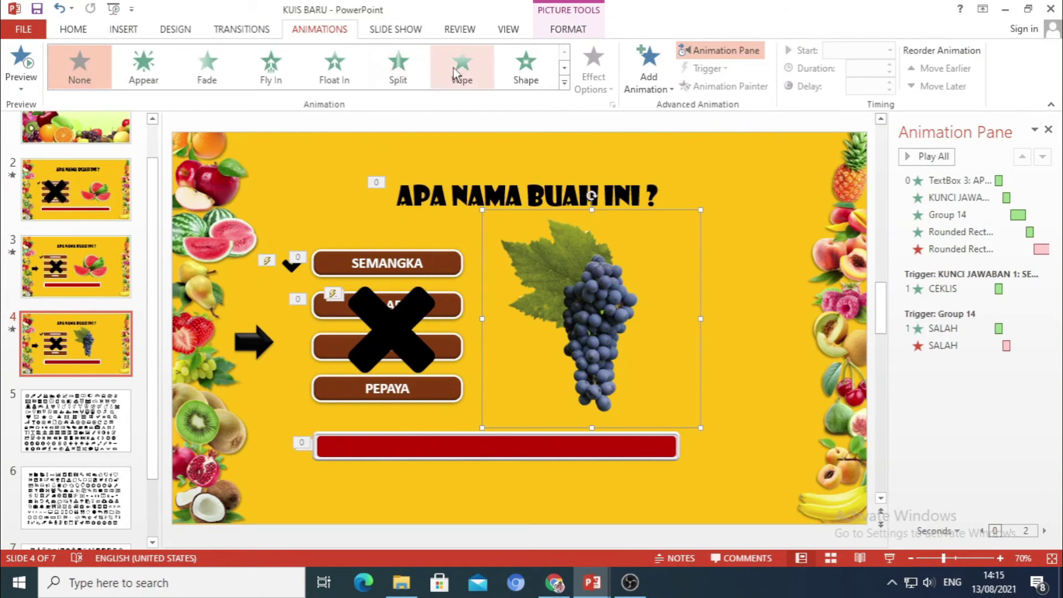
{"action": "left_click", "coordinate": [207, 65]}
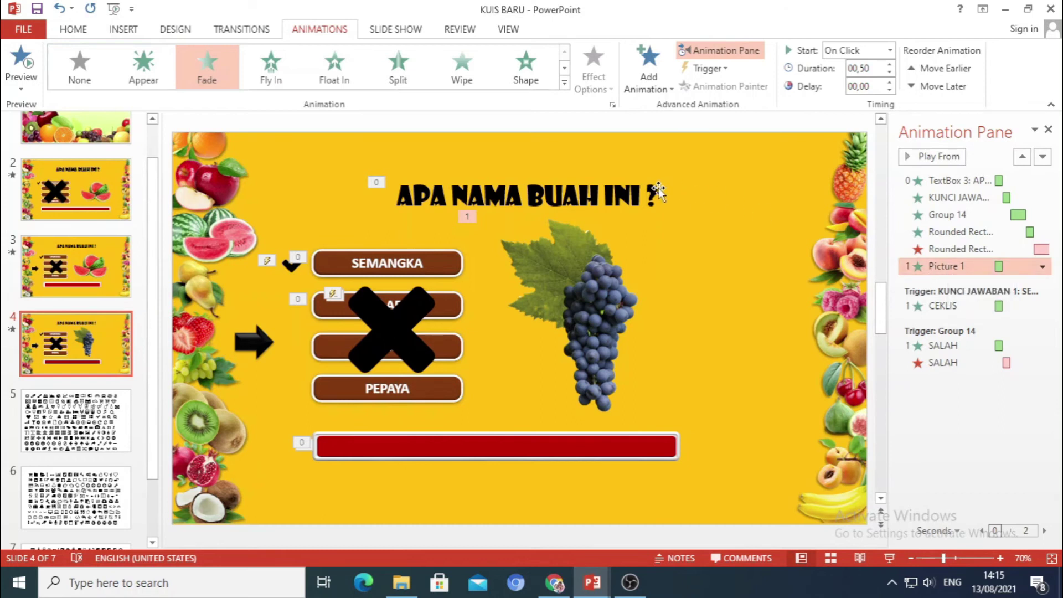
{"action": "left_click", "coordinate": [432, 267]}
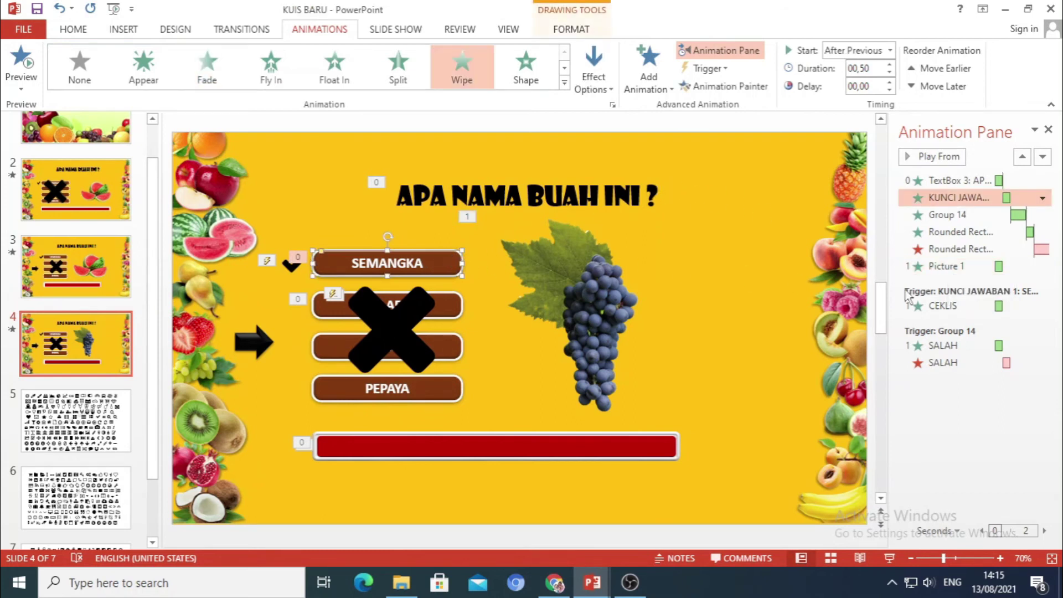
{"action": "left_click_drag", "start_coordinate": [941, 267], "coordinate": [942, 246]}
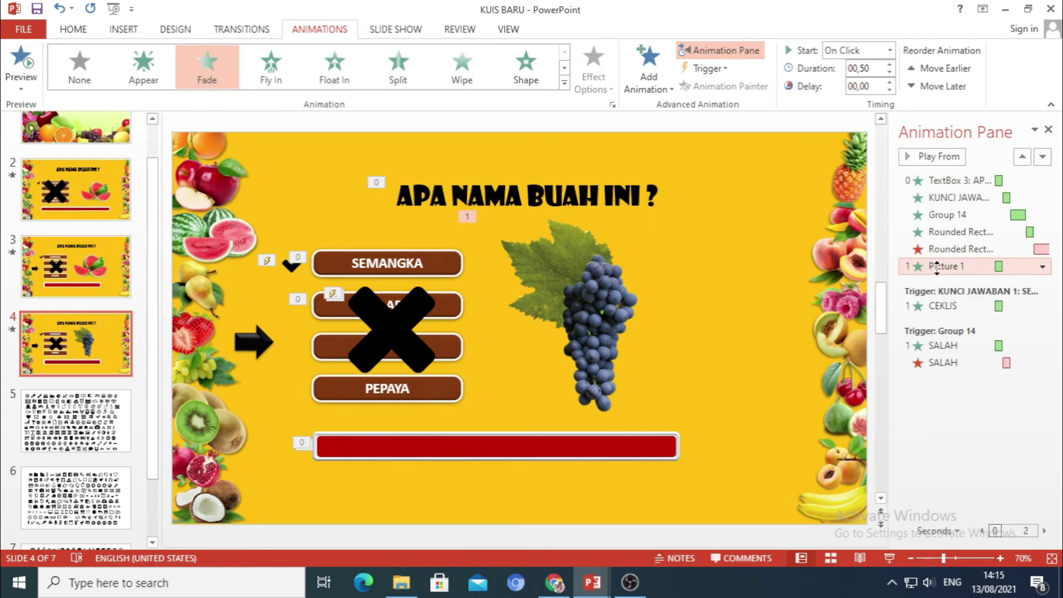
{"action": "left_click_drag", "start_coordinate": [941, 249], "coordinate": [941, 192]}
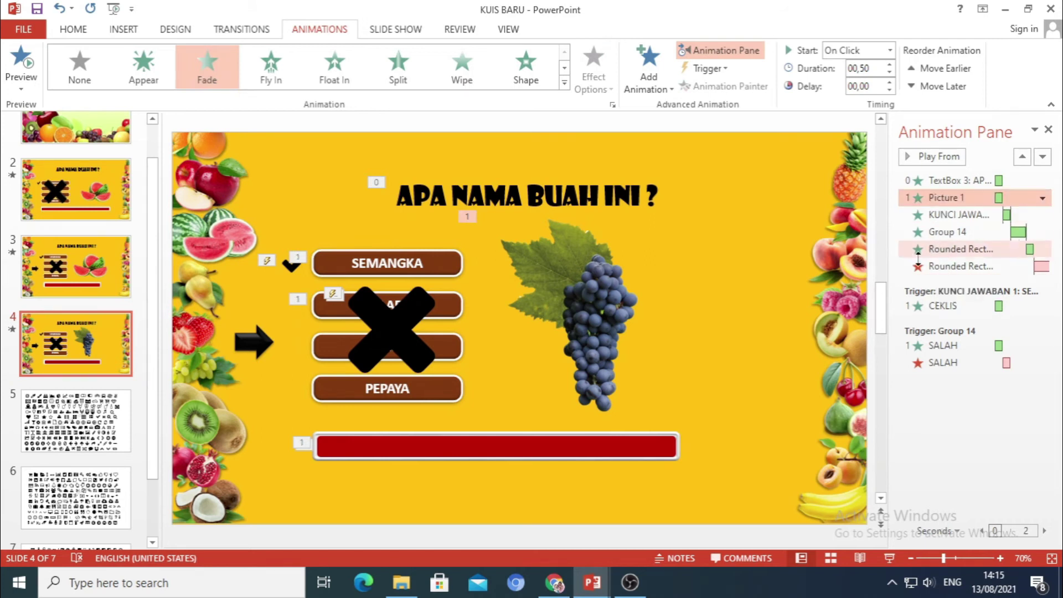
{"action": "left_click_drag", "start_coordinate": [410, 328], "coordinate": [526, 355]}
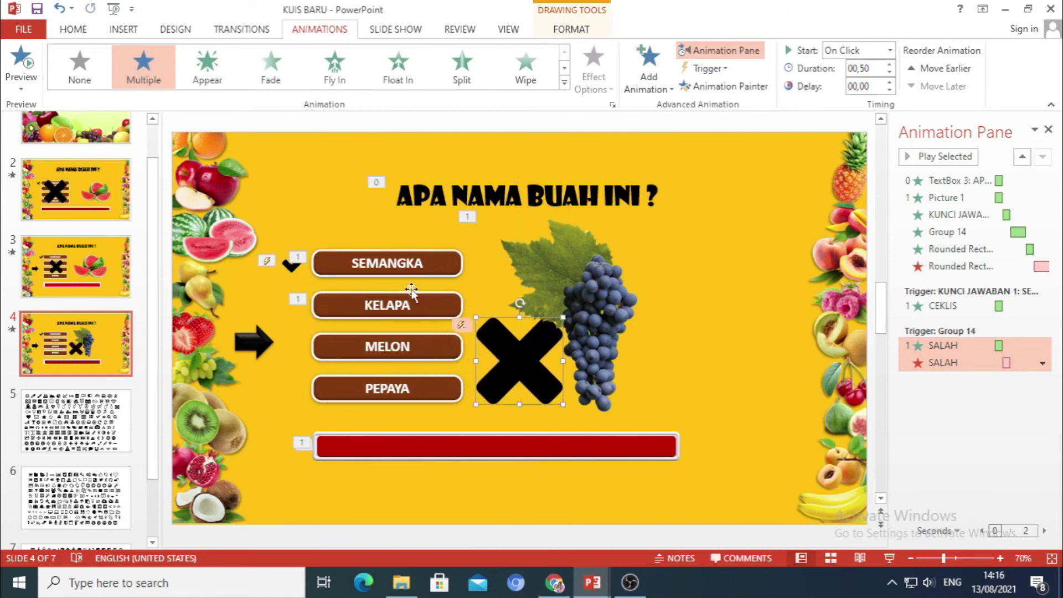
Replace the second answer button's text KELAPA with ANGGUR
{"action": "left_click", "coordinate": [450, 256]}
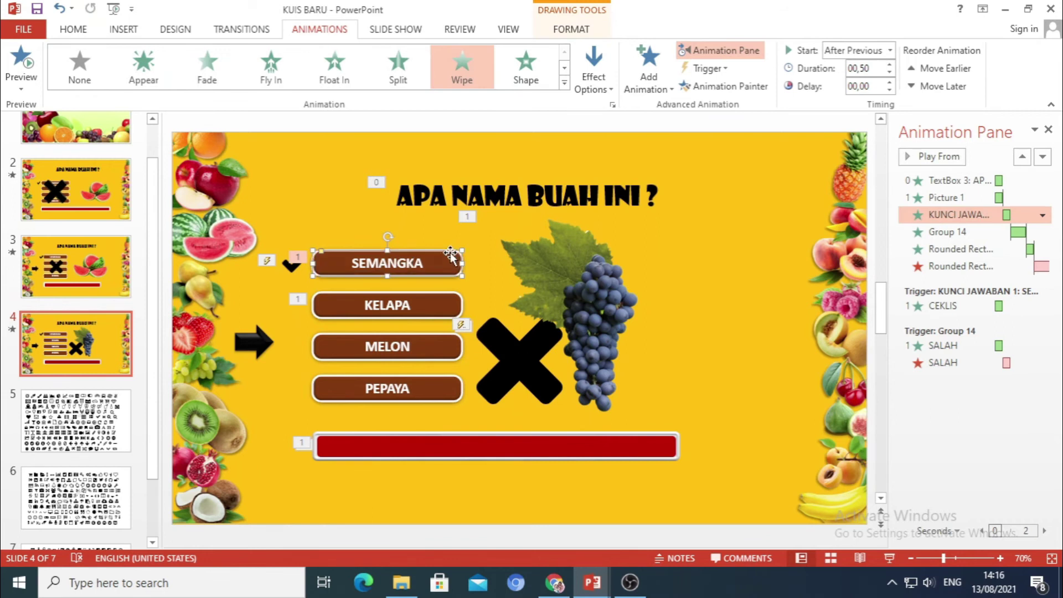
{"action": "left_click", "coordinate": [388, 304]}
{"action": "double_click", "coordinate": [390, 304]}
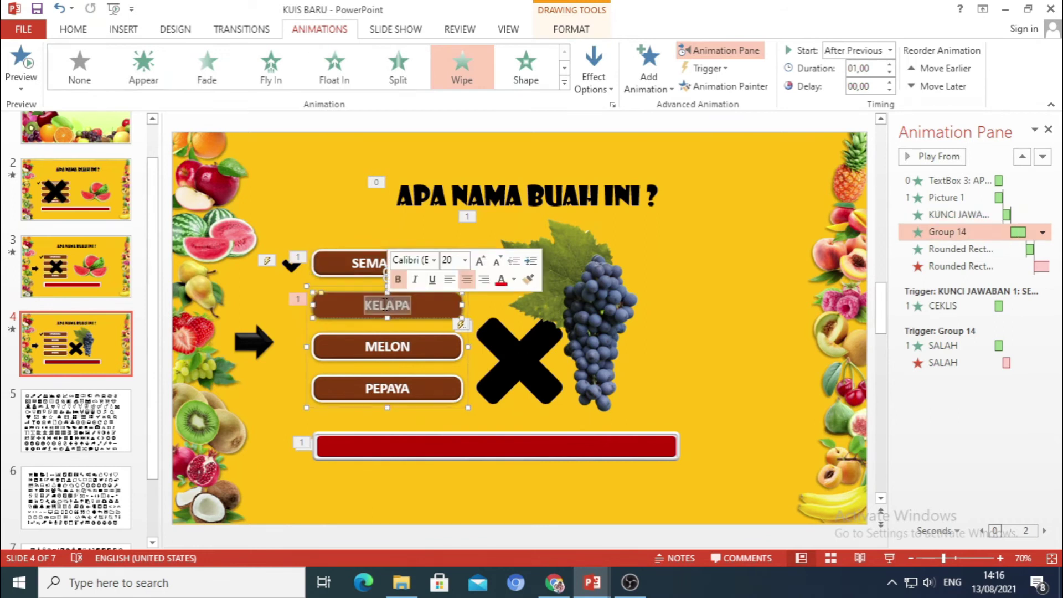
{"action": "type", "text": "ANGGUR"}
{"action": "left_click", "coordinate": [523, 498]}
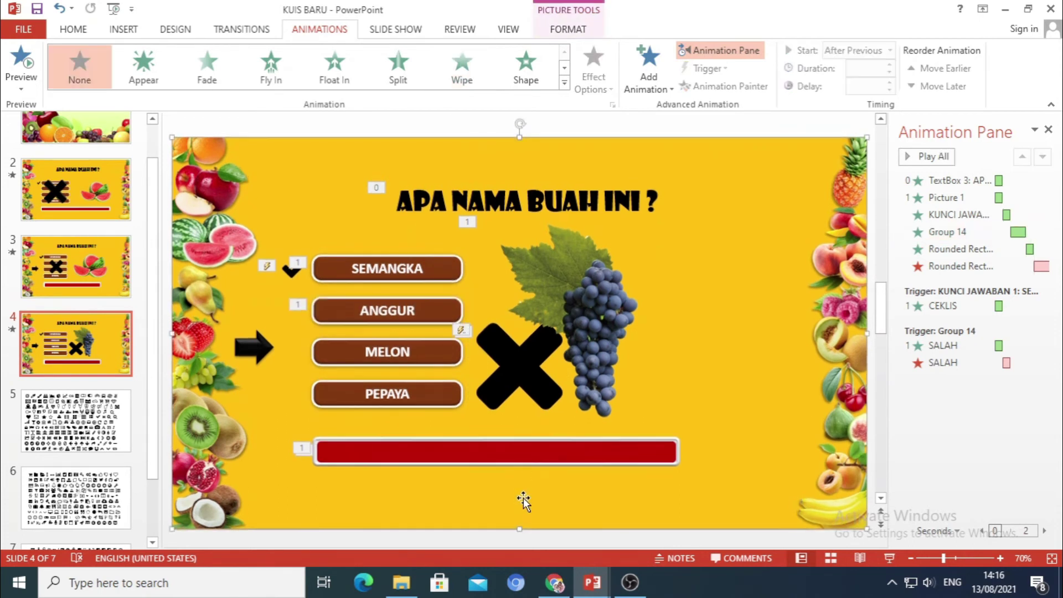
{"action": "left_click", "coordinate": [405, 312]}
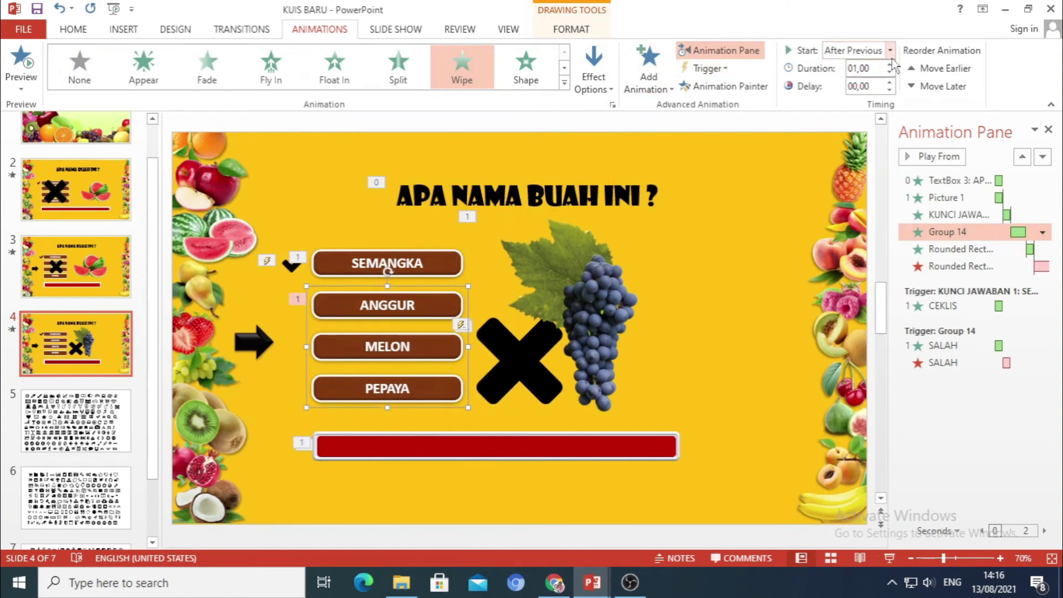
Ungroup the answer buttons
{"action": "left_click", "coordinate": [569, 30]}
{"action": "left_click", "coordinate": [801, 68]}
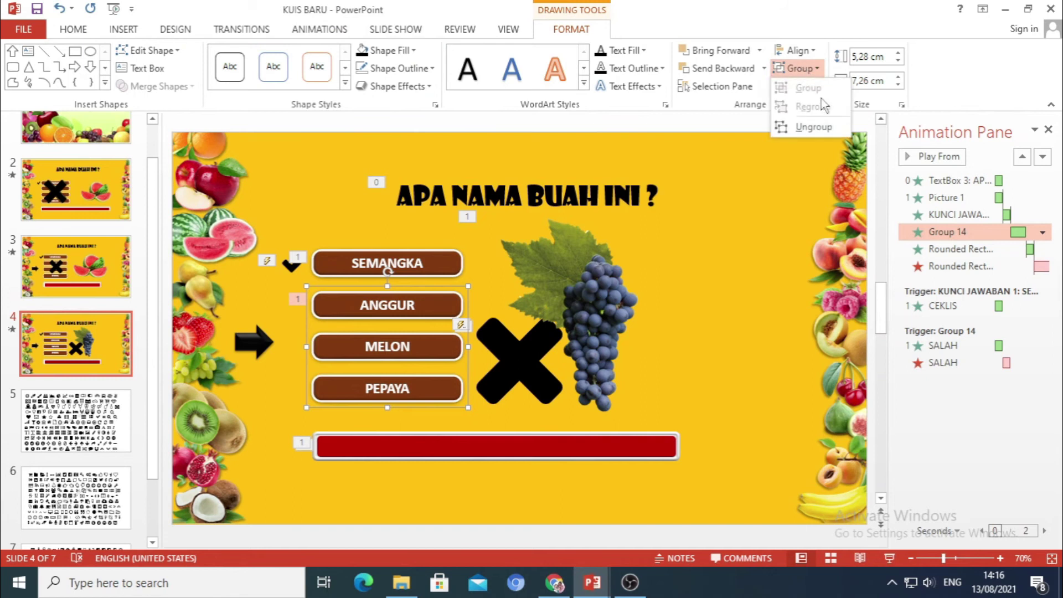
{"action": "left_click", "coordinate": [812, 128]}
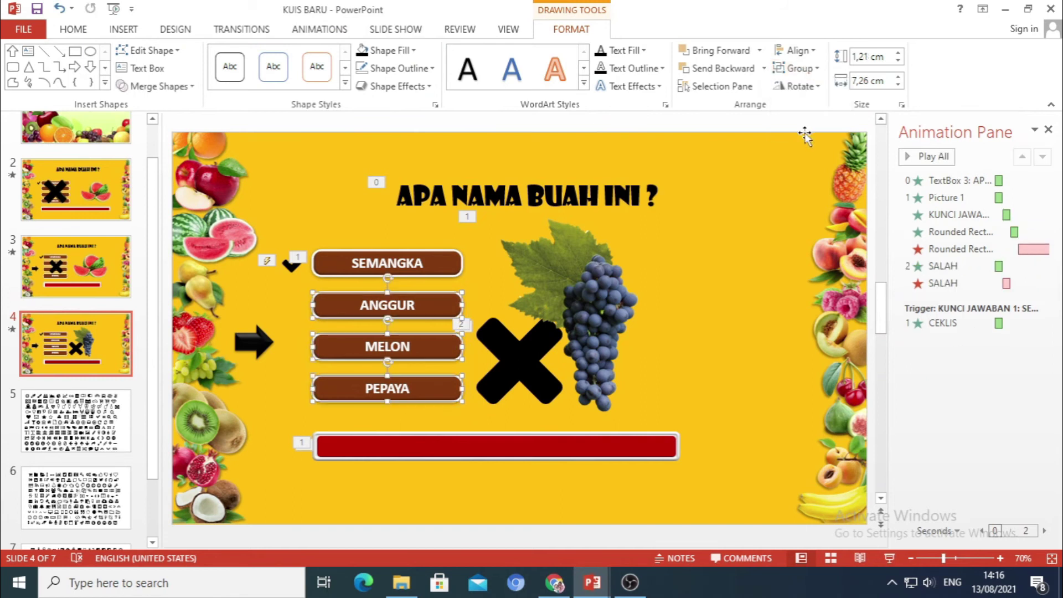
{"action": "left_click", "coordinate": [671, 322]}
Group SEMANGKA, MELON and PEPAYA together, leaving ANGGUR separate
{"action": "left_click", "coordinate": [444, 257]}
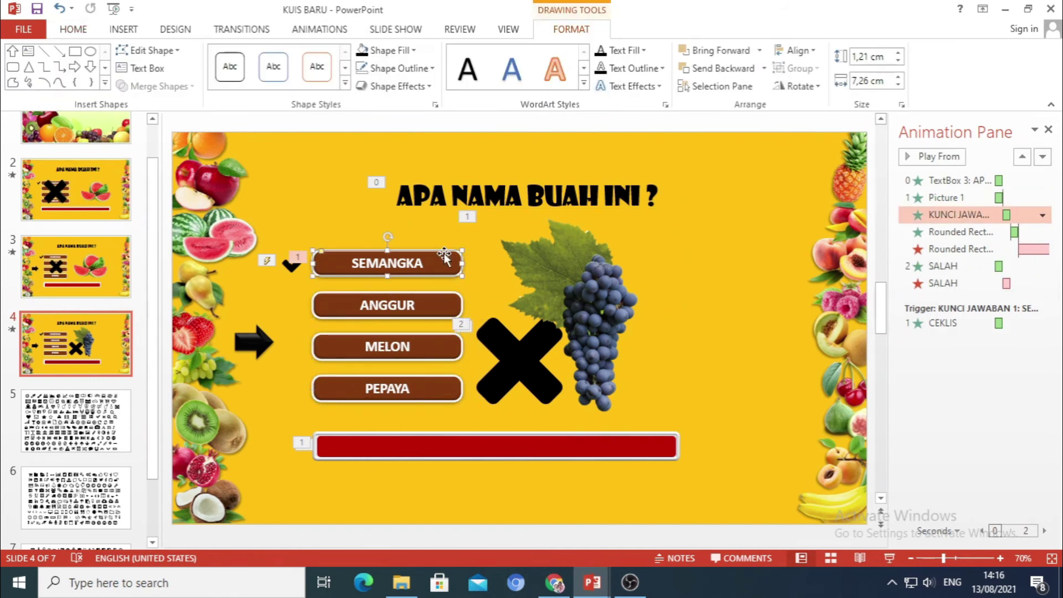
{"action": "left_click", "coordinate": [396, 341], "text": "shift"}
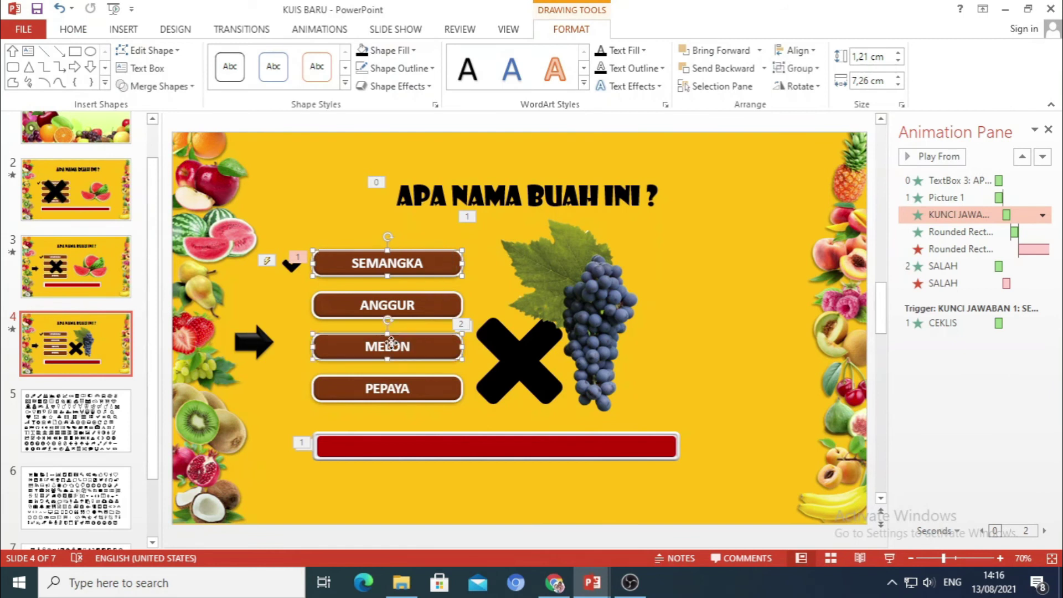
{"action": "left_click", "coordinate": [390, 385], "text": "shift"}
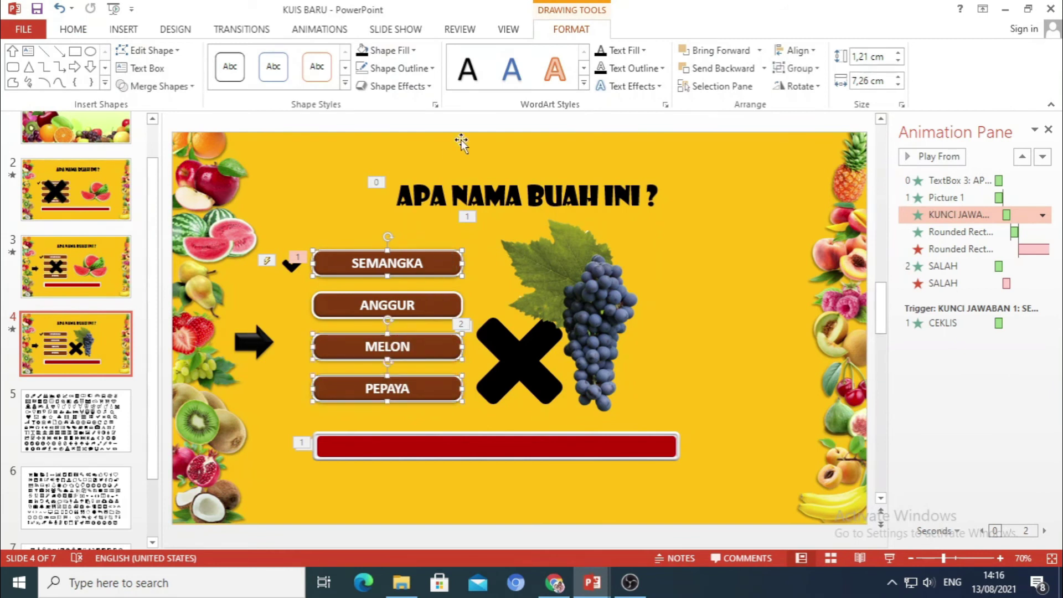
{"action": "left_click", "coordinate": [803, 71]}
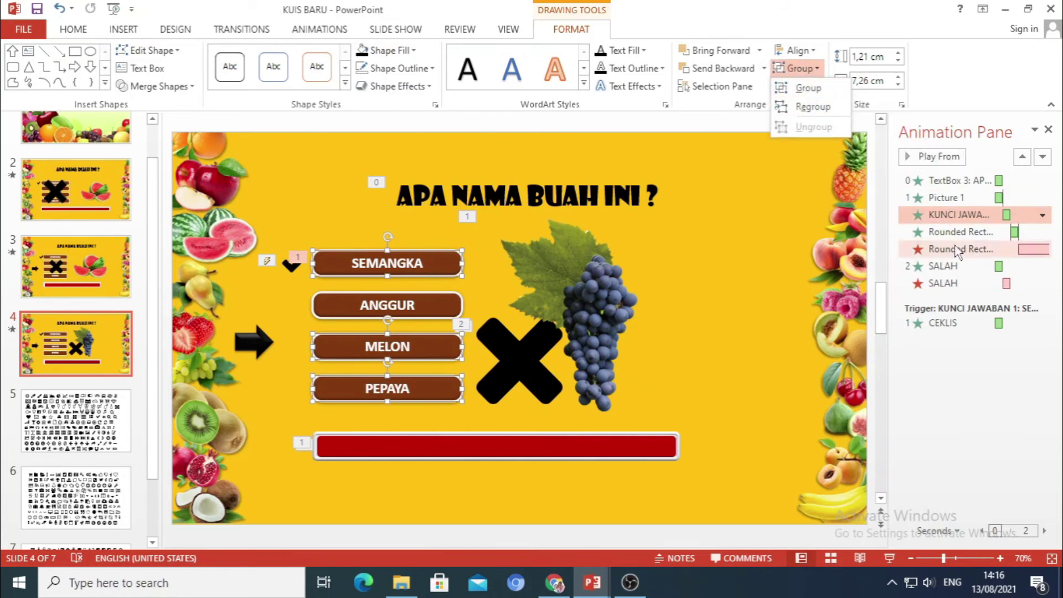
{"action": "left_click", "coordinate": [809, 88]}
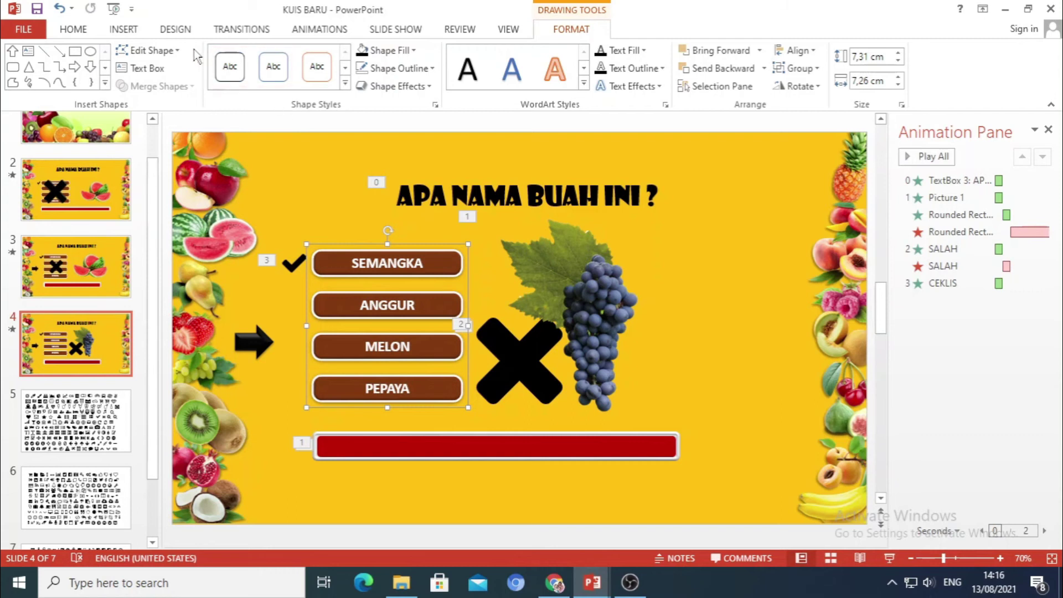
{"action": "left_click", "coordinate": [326, 30]}
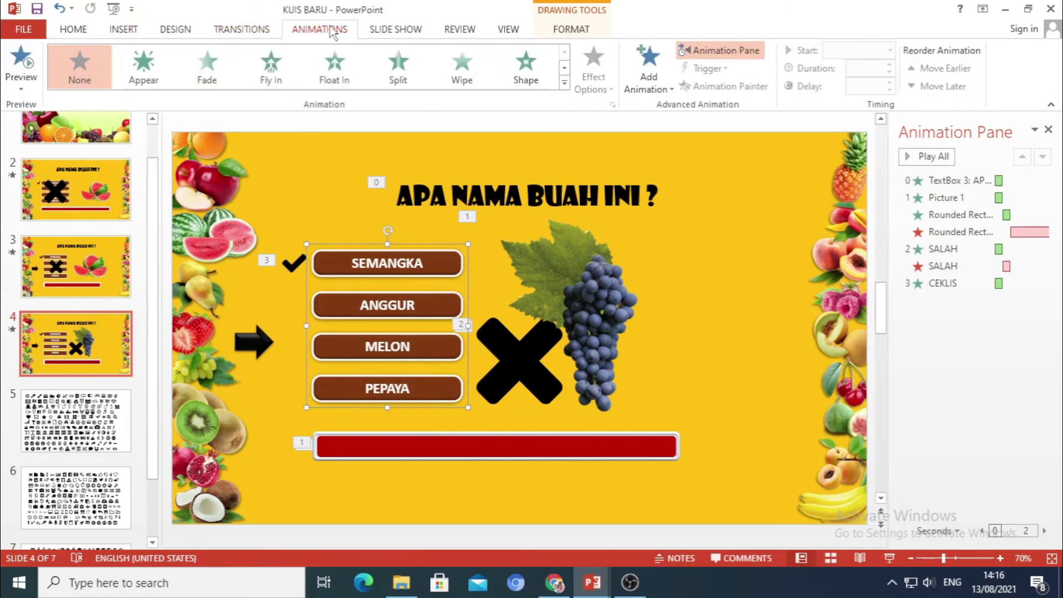
Try a From Top Wipe on the answer buttons, then delete that animation
{"action": "left_click", "coordinate": [462, 64]}
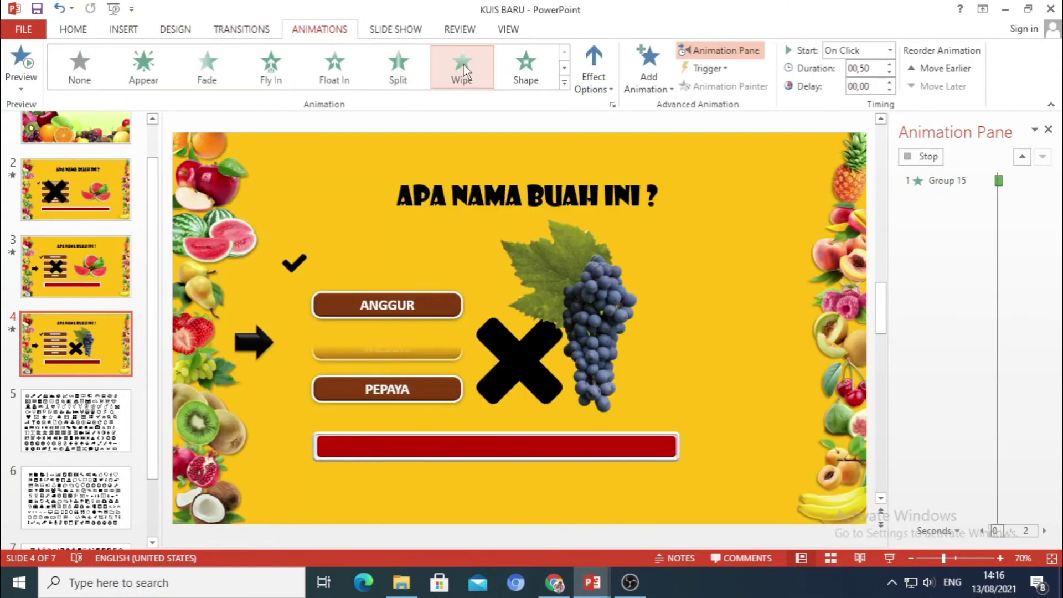
{"action": "left_click", "coordinate": [594, 72]}
{"action": "left_click", "coordinate": [625, 230]}
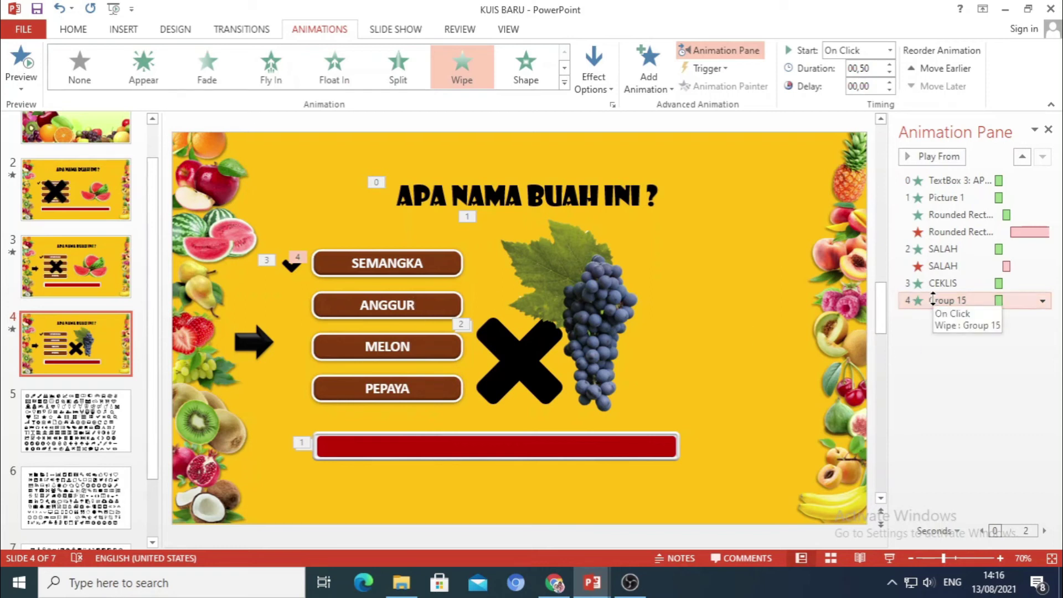
{"action": "key", "text": "Delete"}
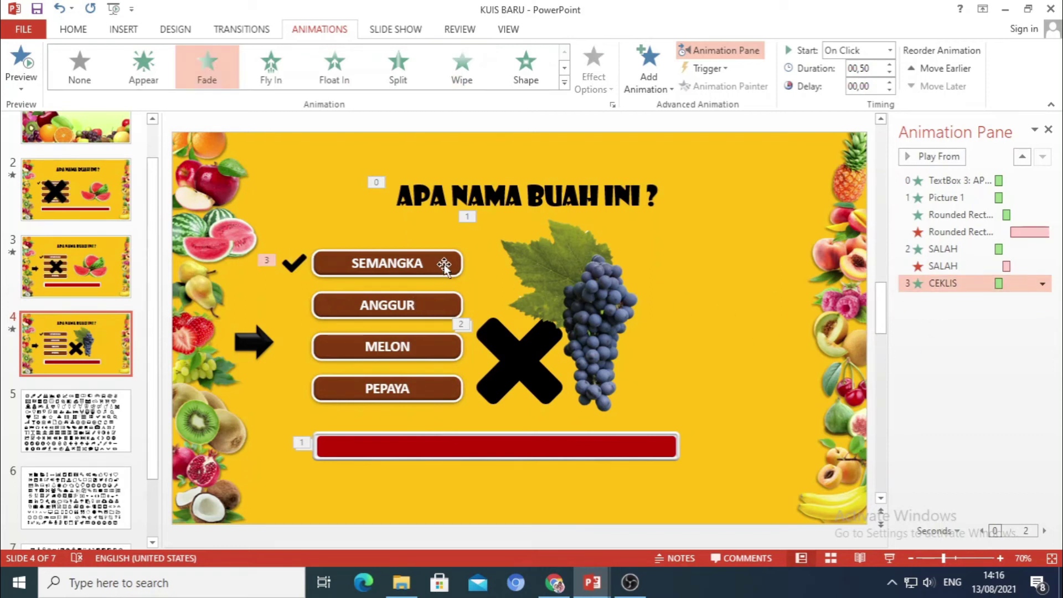
Apply a From Top Wipe lasting 01,00 to the answer group and the ANGGUR answer
{"action": "left_click", "coordinate": [448, 265]}
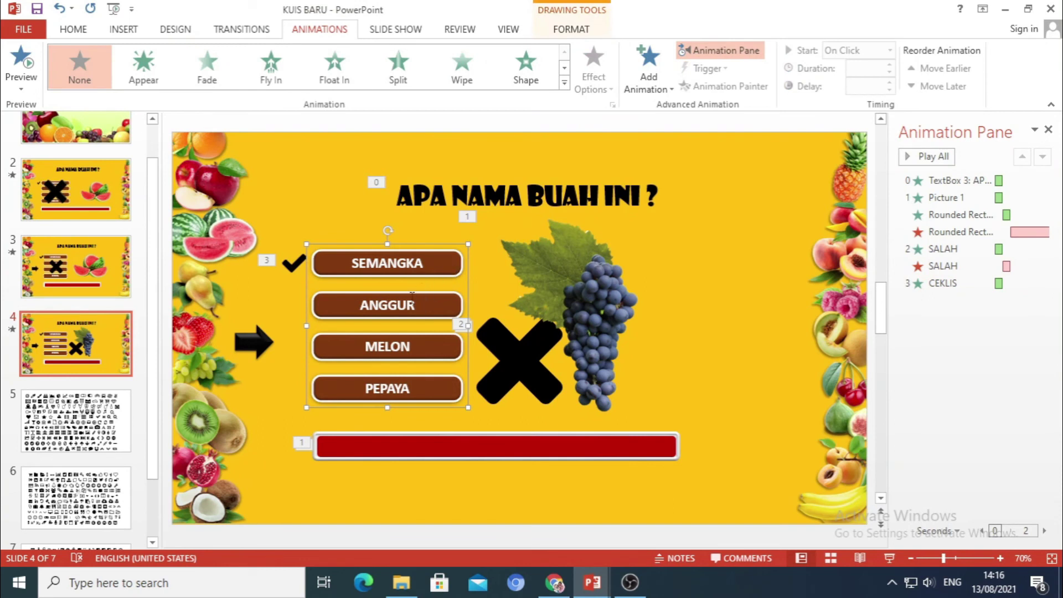
{"action": "left_click", "coordinate": [391, 304]}
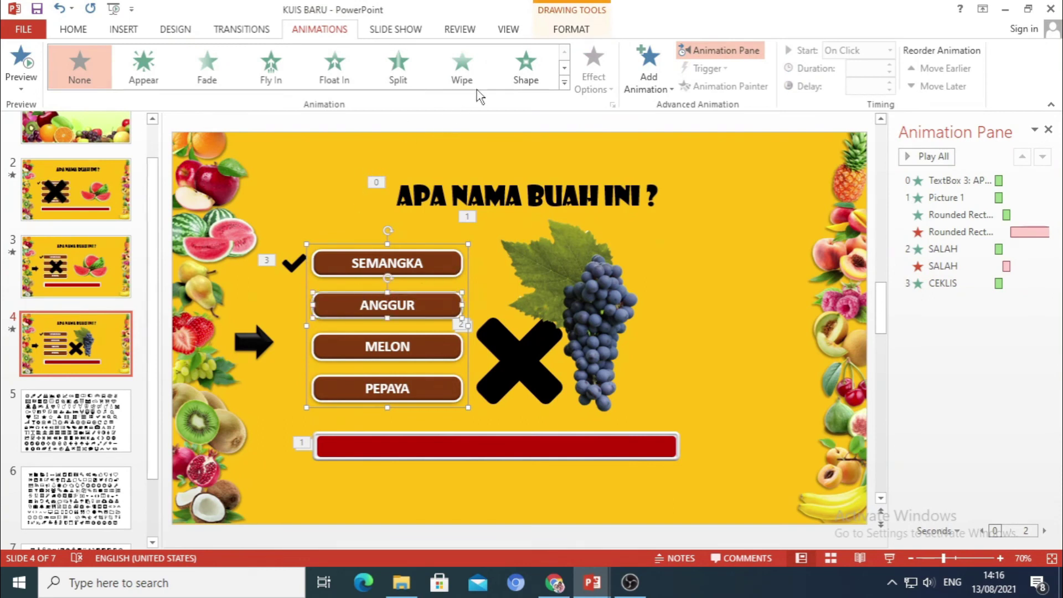
{"action": "left_click", "coordinate": [467, 72]}
{"action": "left_click", "coordinate": [601, 82]}
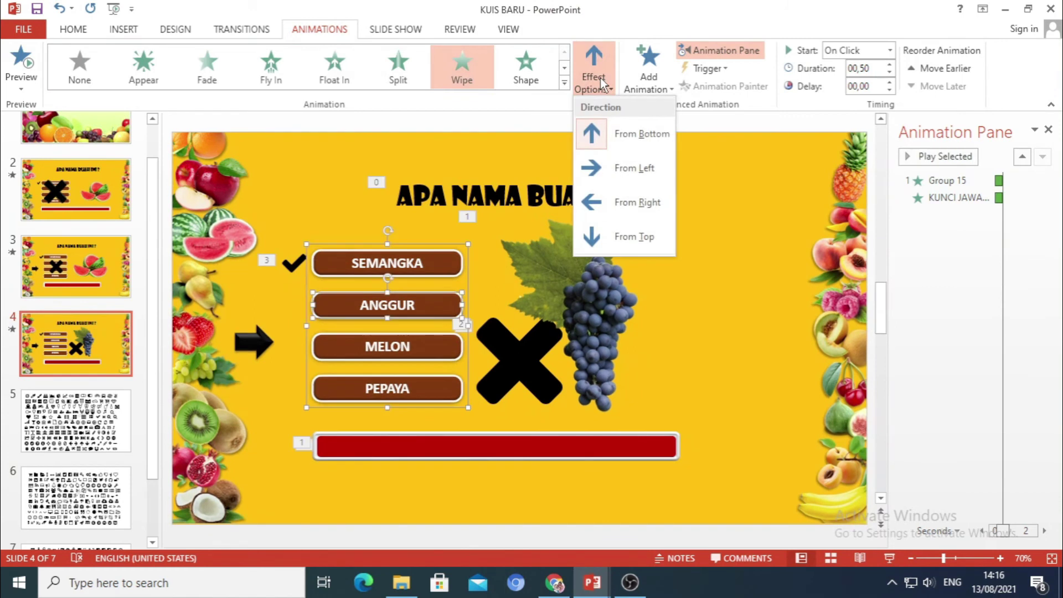
{"action": "left_click", "coordinate": [594, 233]}
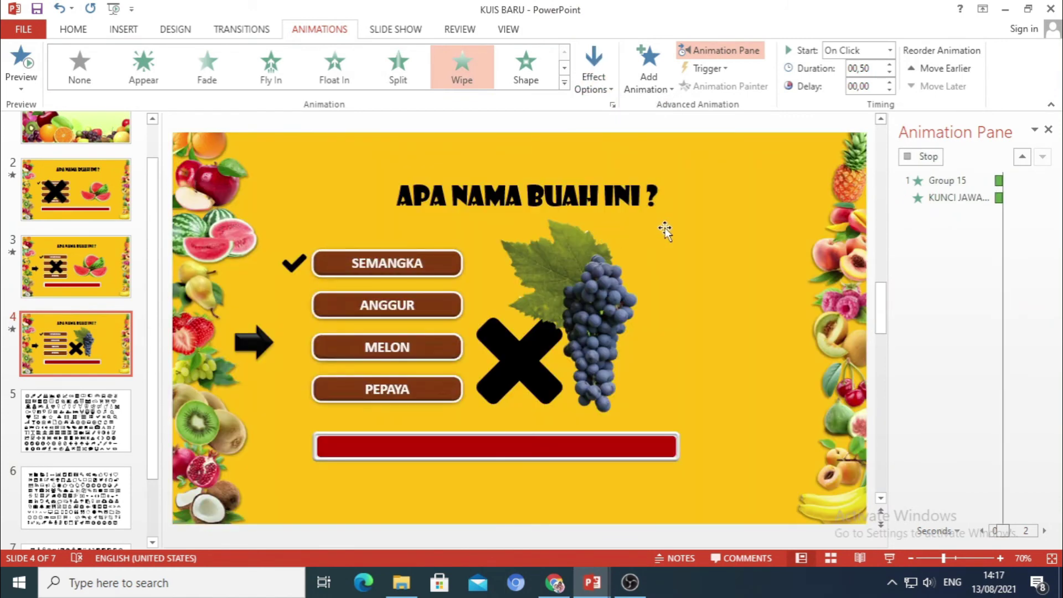
{"action": "left_click", "coordinate": [891, 65]}
{"action": "left_click", "coordinate": [890, 65]}
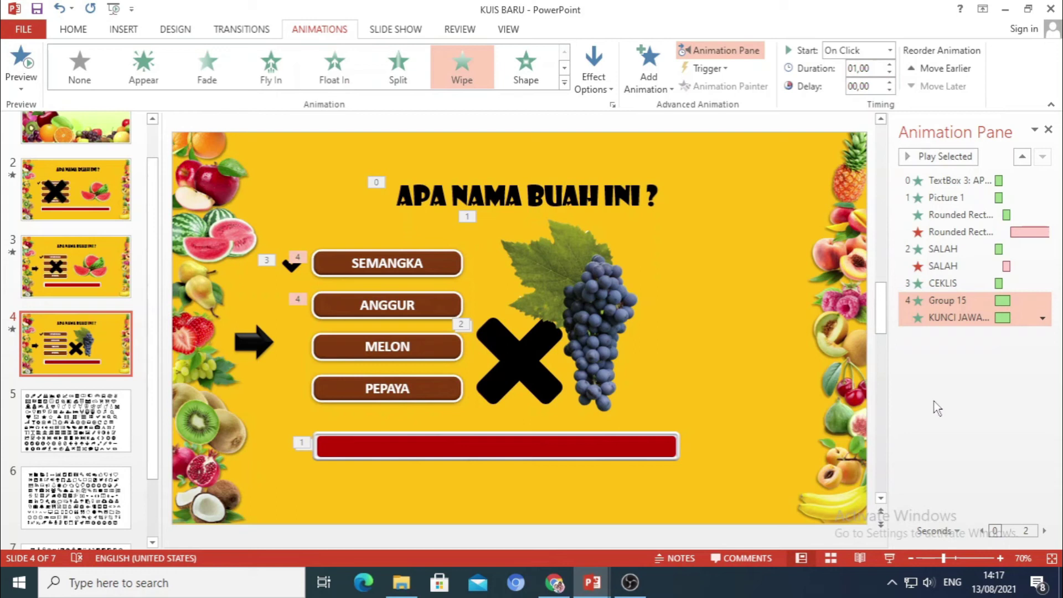
{"action": "left_click_drag", "start_coordinate": [598, 255], "coordinate": [604, 255]}
Move both answer wipes to the top of the Animation Pane and preview the order
{"action": "left_click", "coordinate": [409, 263]}
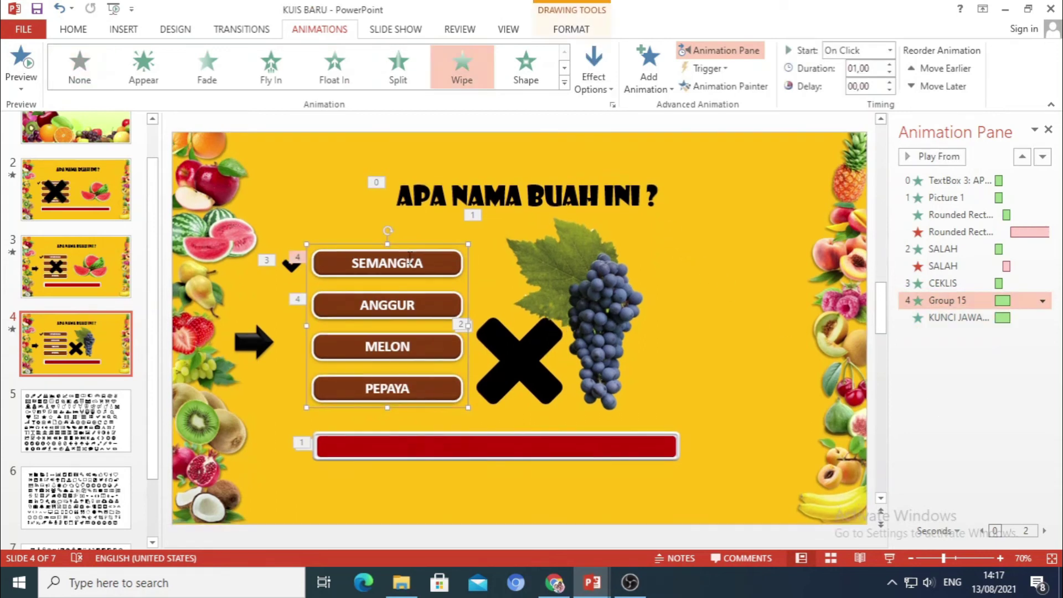
{"action": "left_click", "coordinate": [387, 299]}
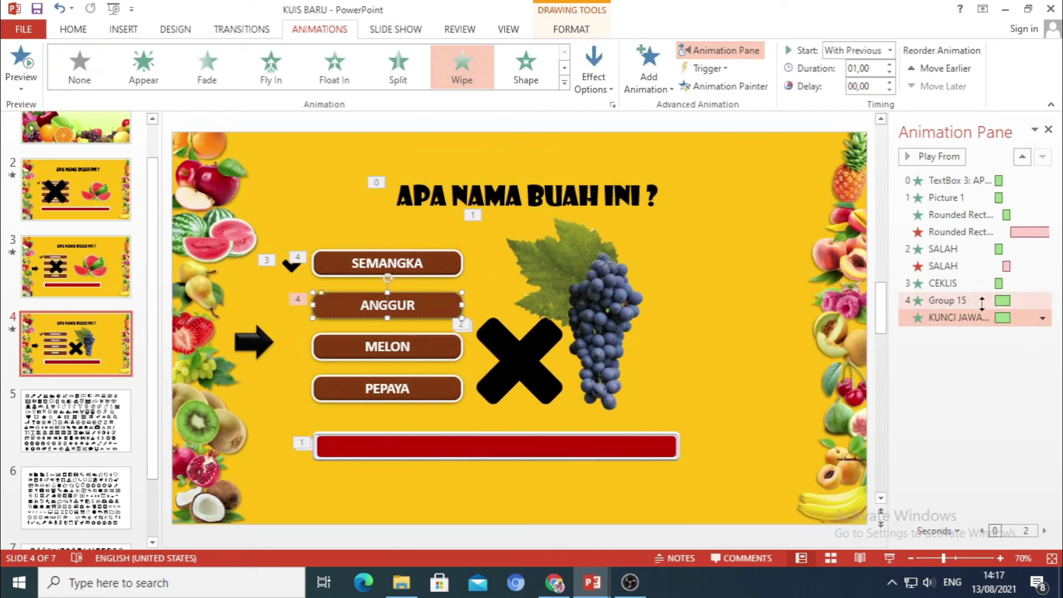
{"action": "left_click", "coordinate": [958, 301]}
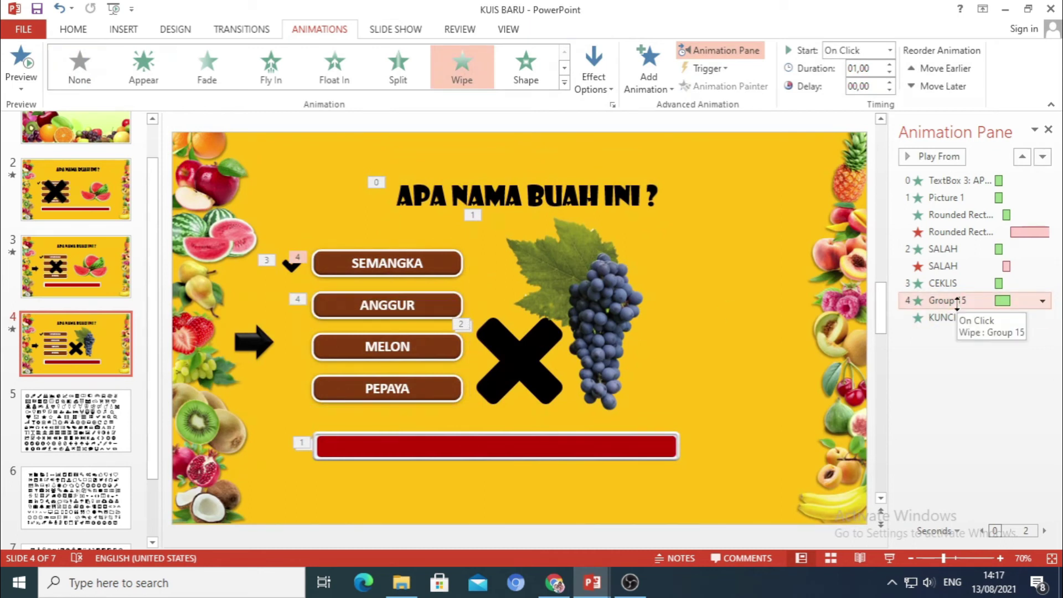
{"action": "left_click_drag", "start_coordinate": [958, 301], "coordinate": [964, 193]}
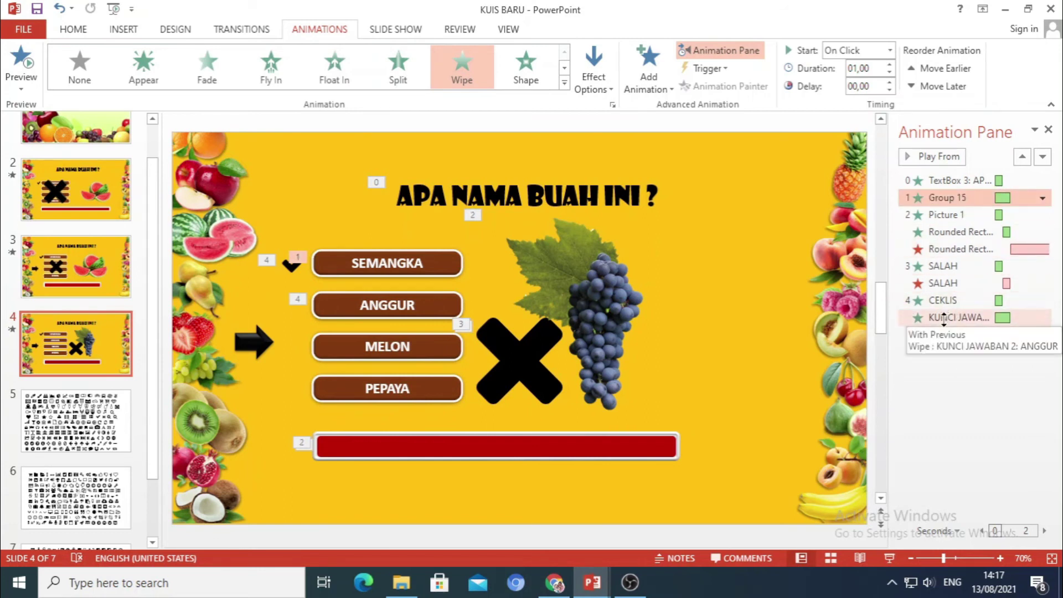
{"action": "left_click_drag", "start_coordinate": [944, 320], "coordinate": [955, 211]}
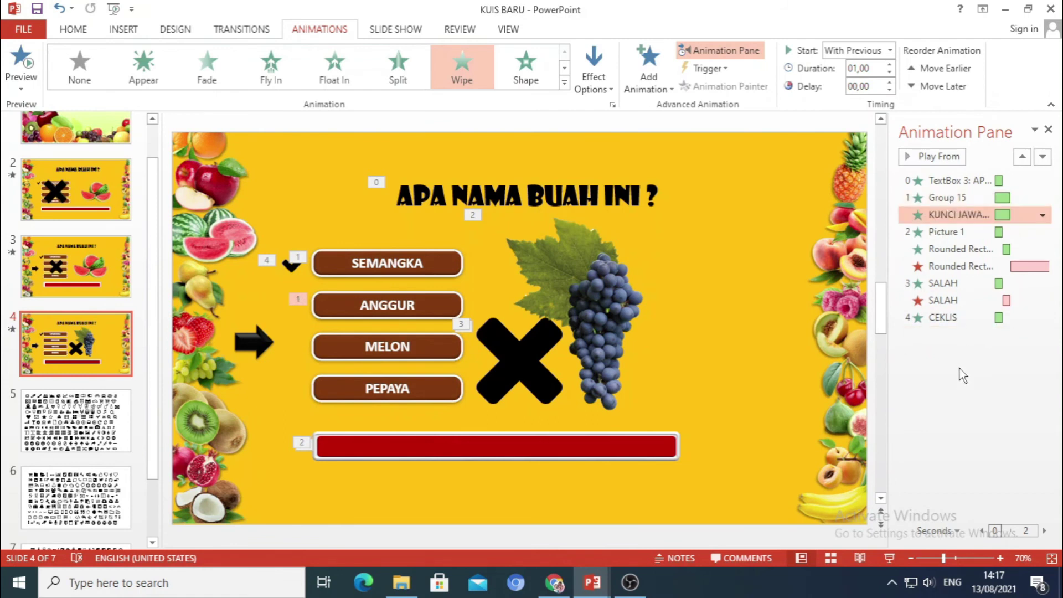
{"action": "left_click", "coordinate": [939, 158]}
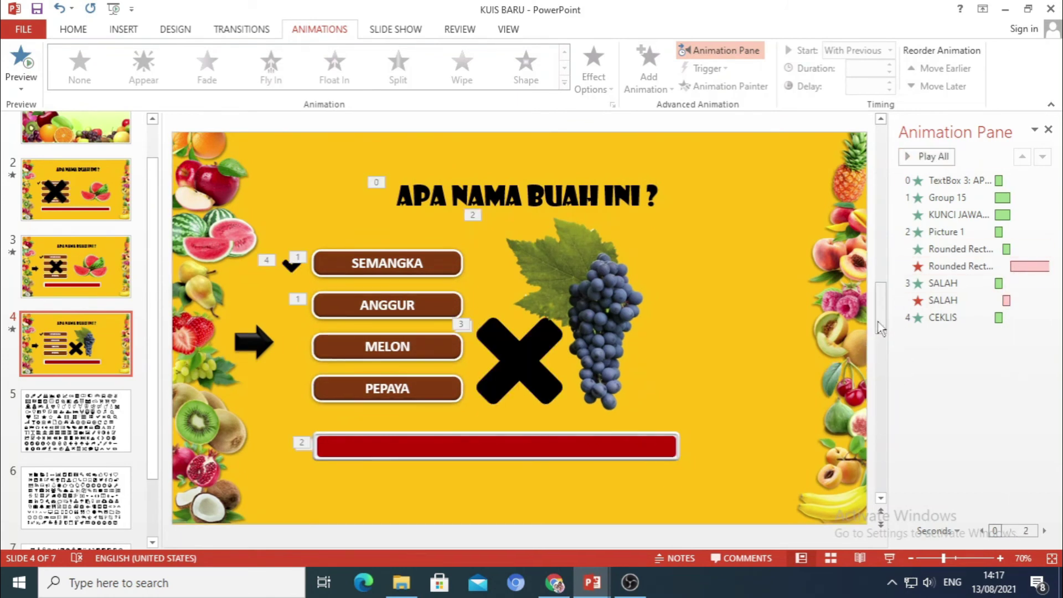
Set the answer group's and grapes picture's animations to start After Previous
{"action": "left_click", "coordinate": [933, 199]}
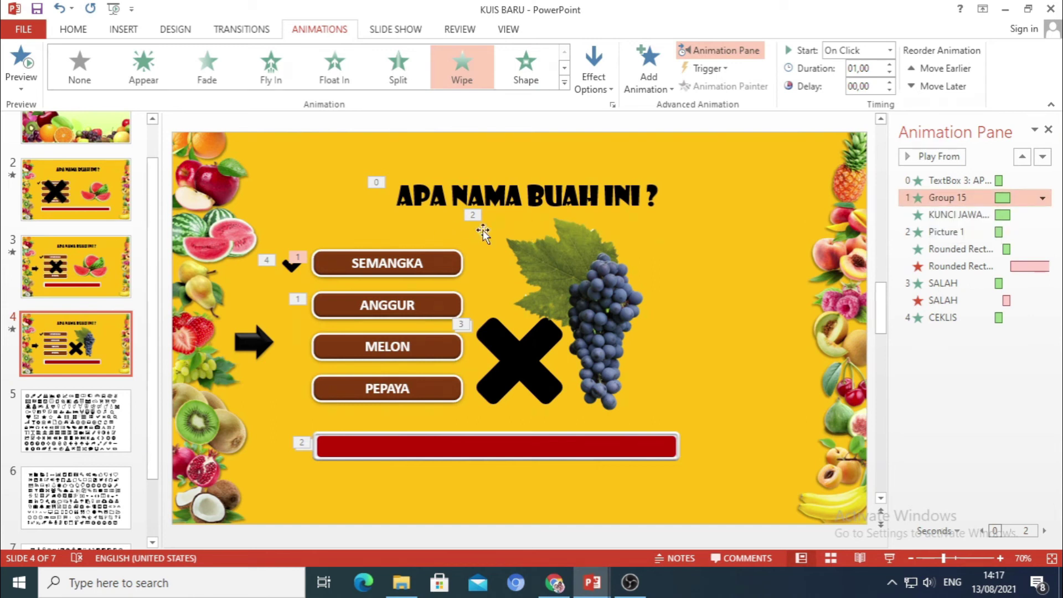
{"action": "left_click", "coordinate": [889, 51]}
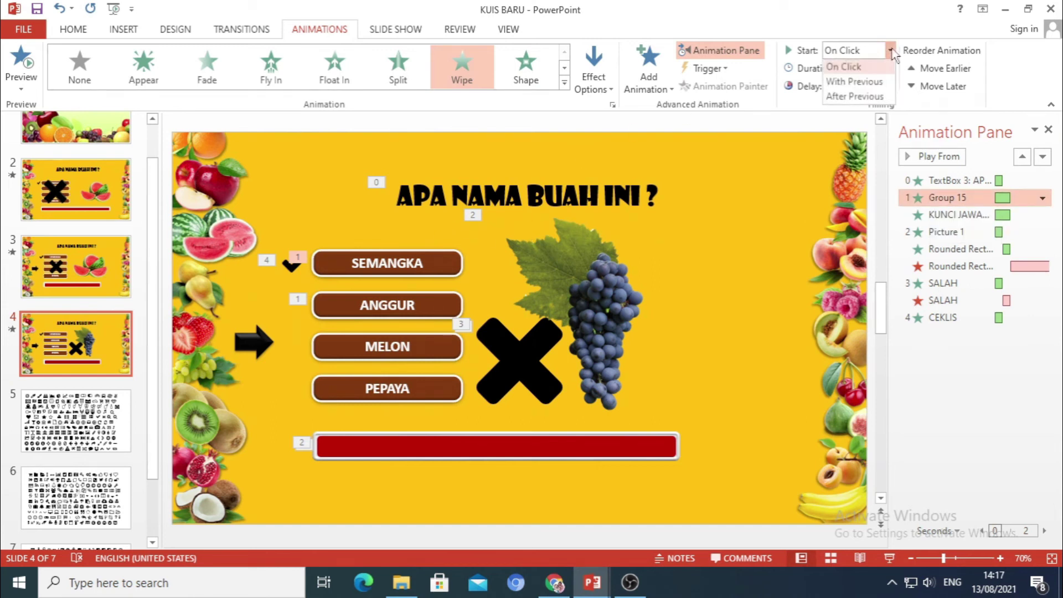
{"action": "left_click", "coordinate": [855, 98]}
{"action": "left_click", "coordinate": [946, 232]}
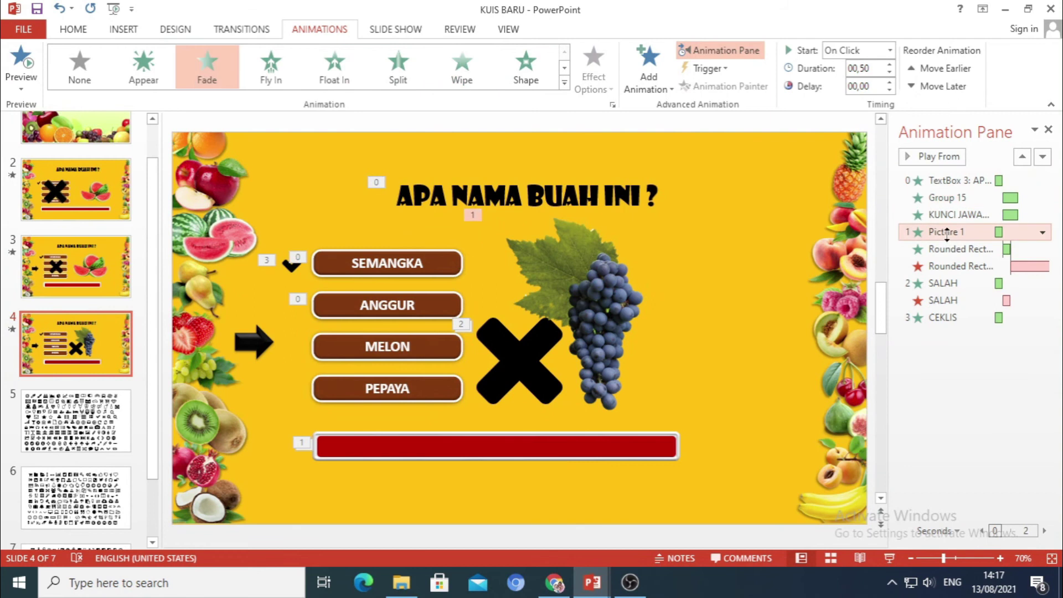
{"action": "left_click", "coordinate": [890, 50]}
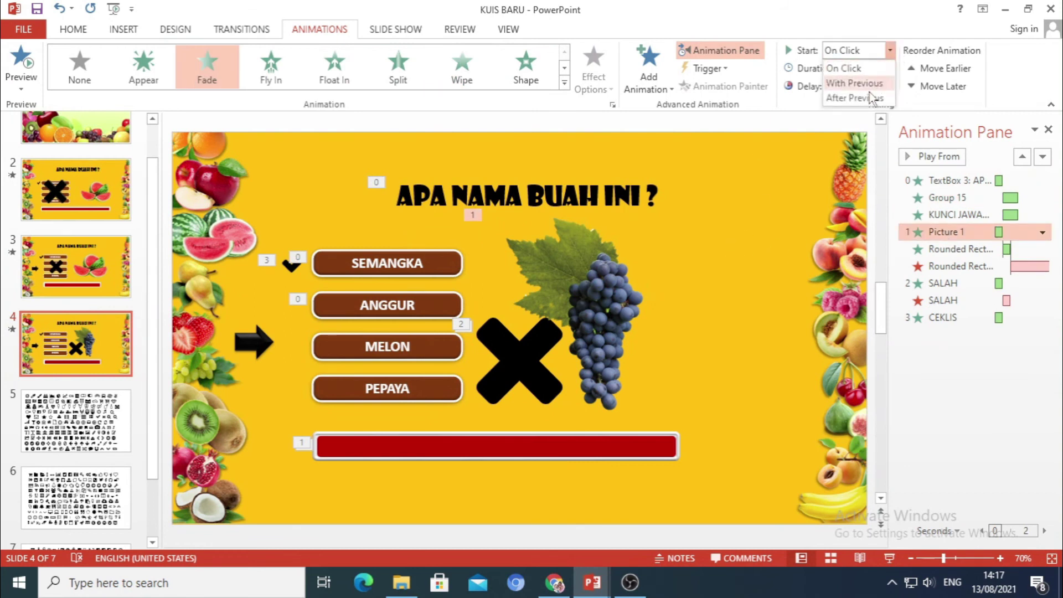
{"action": "left_click", "coordinate": [848, 109]}
Nudge the grapes picture to the right, off the X mark
{"action": "left_click", "coordinate": [510, 355]}
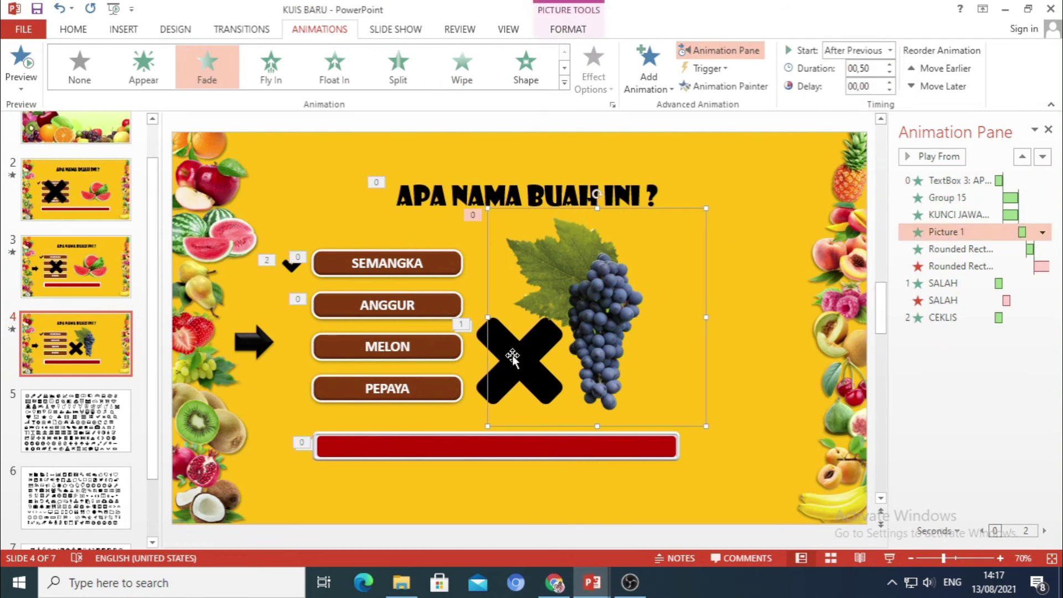
{"action": "left_click", "coordinate": [475, 386]}
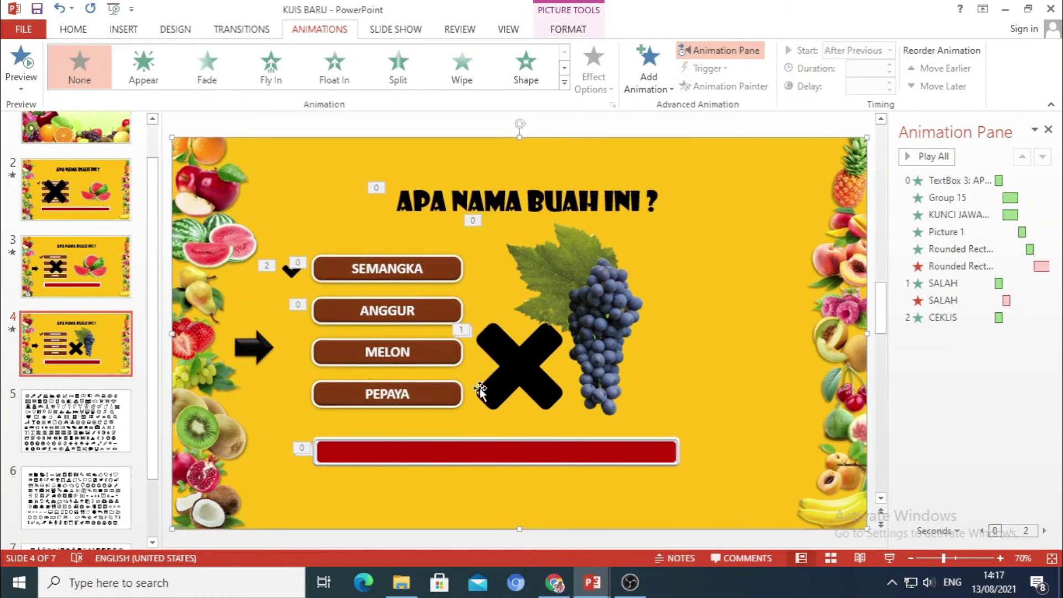
{"action": "left_click", "coordinate": [480, 390]}
{"action": "left_click", "coordinate": [478, 387]}
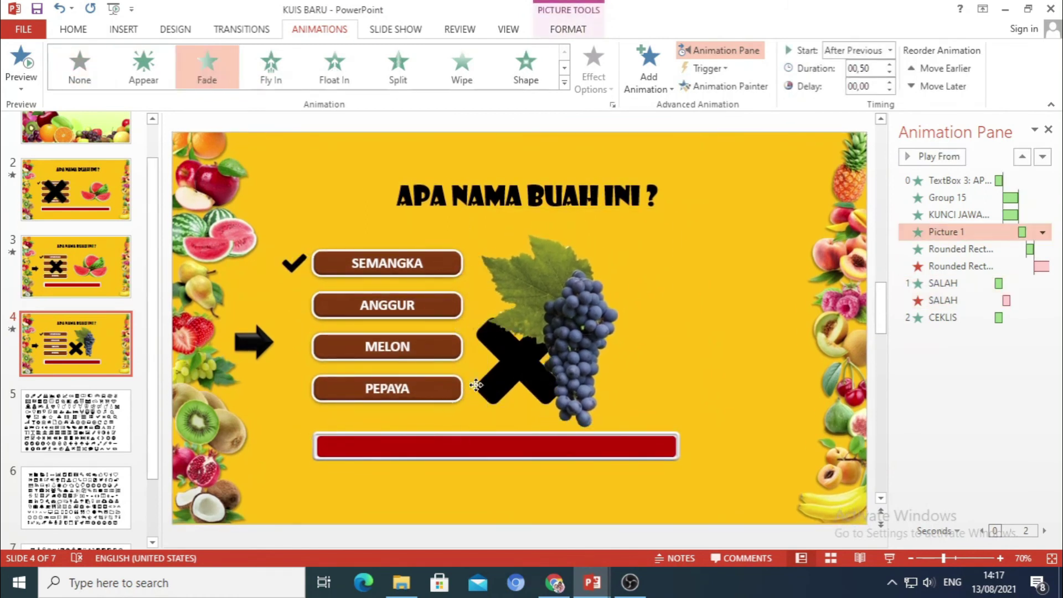
{"action": "mouse_move", "coordinate": [476, 385]}
{"action": "left_mouse_down"}
{"action": "mouse_move", "coordinate": [560, 360]}
{"action": "mouse_move", "coordinate": [509, 392]}
{"action": "left_mouse_up"}
Move the X to the lower right near the red bar and delete both its animations
{"action": "left_click", "coordinate": [511, 376]}
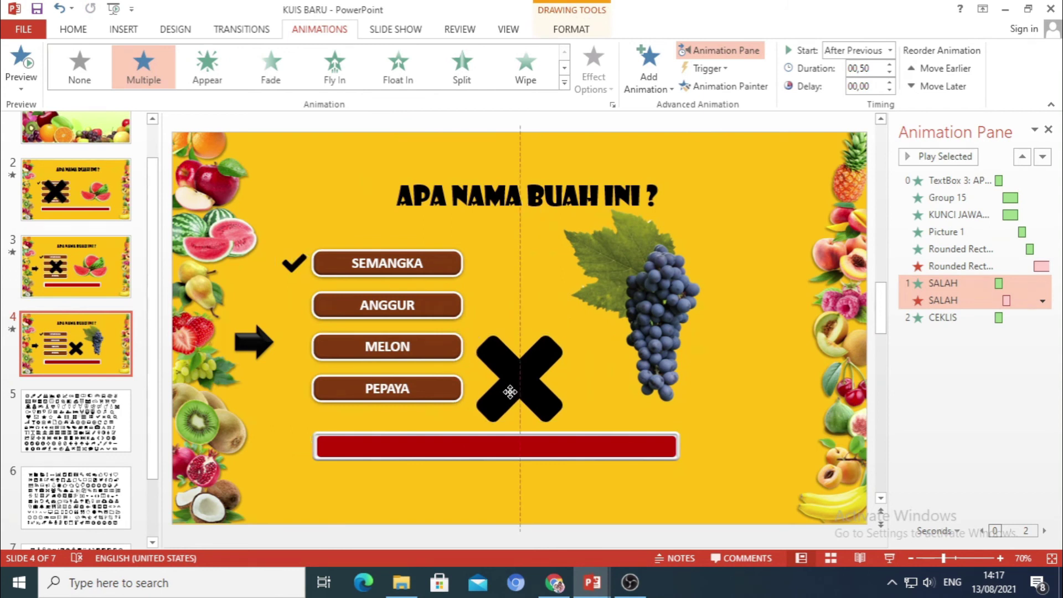
{"action": "left_click_drag", "start_coordinate": [509, 392], "coordinate": [734, 473]}
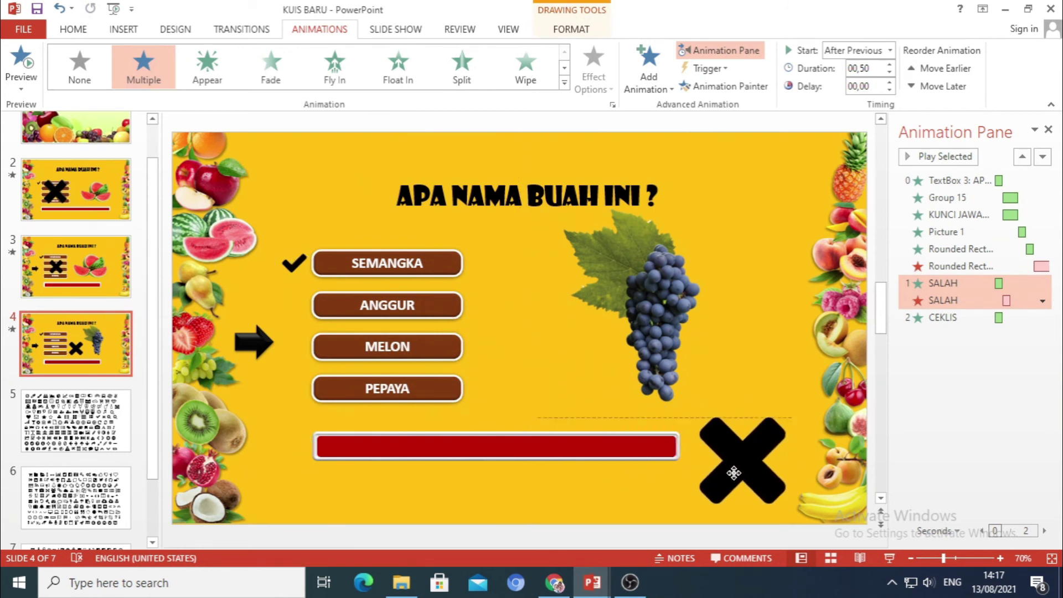
{"action": "left_click", "coordinate": [961, 283]}
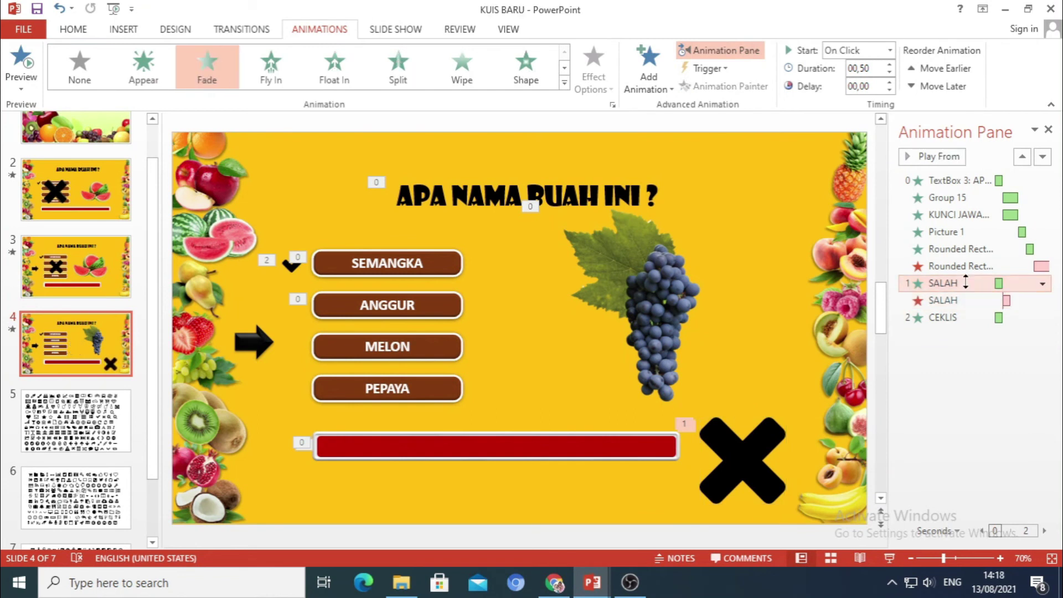
{"action": "key", "text": "Delete"}
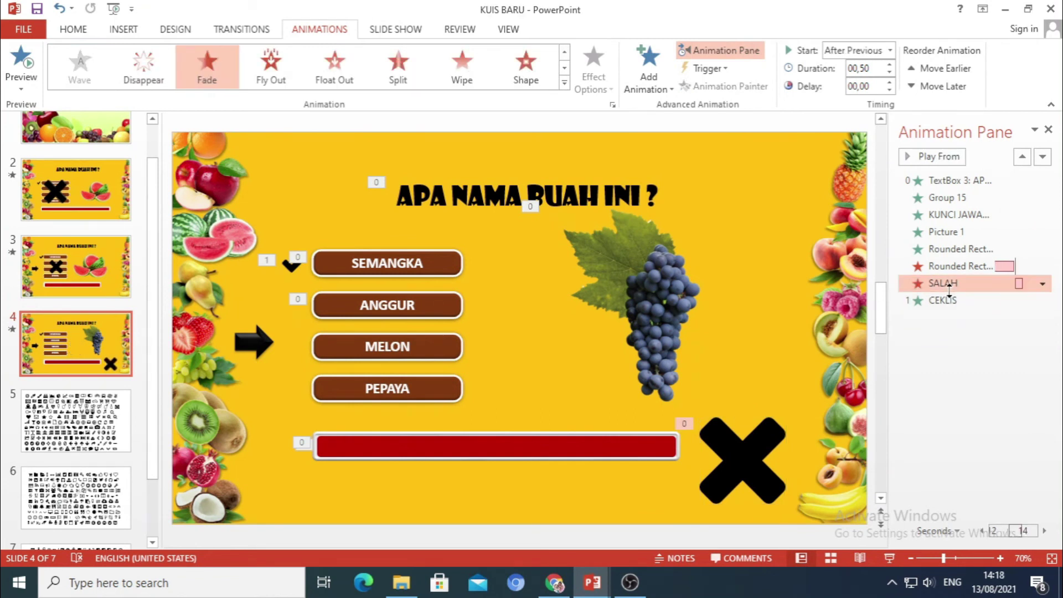
{"action": "key", "text": "Delete"}
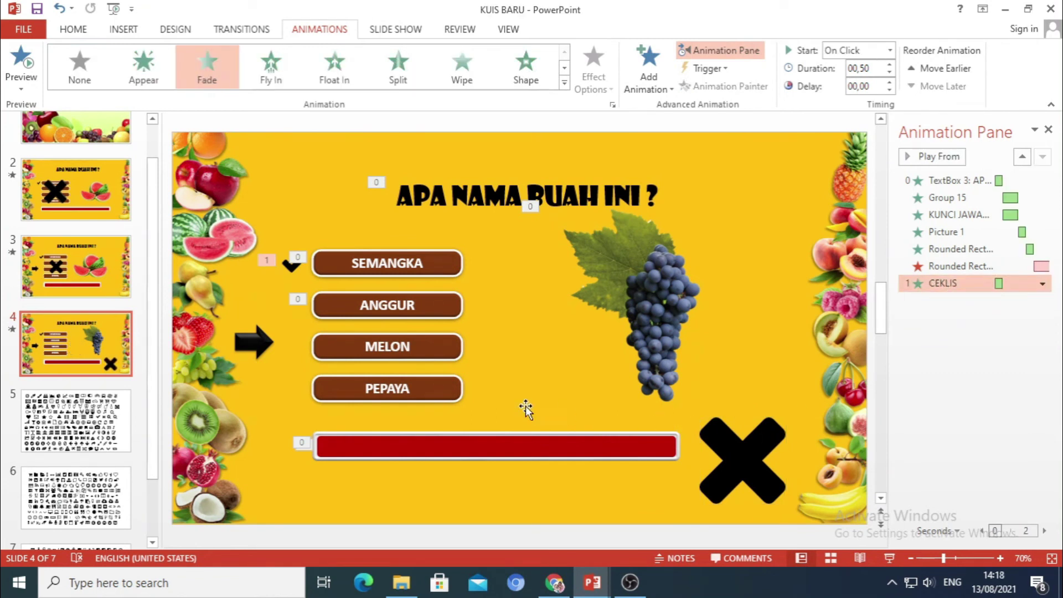
Move the check mark beside ANGGUR and select its fade animation entry
{"action": "left_click", "coordinate": [292, 268]}
{"action": "left_click", "coordinate": [292, 268]}
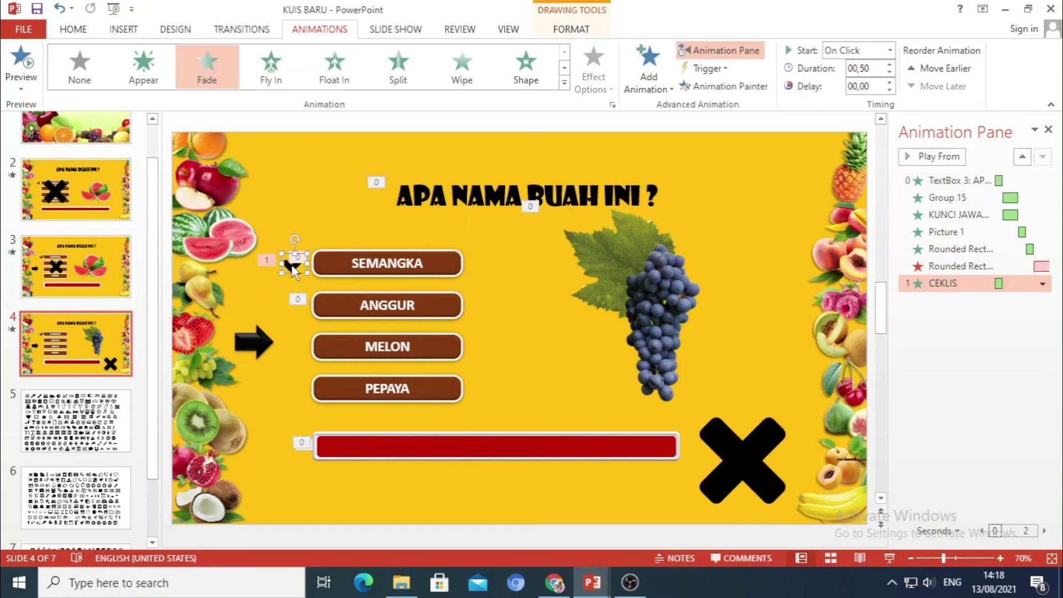
{"action": "left_click_drag", "start_coordinate": [292, 268], "coordinate": [291, 309]}
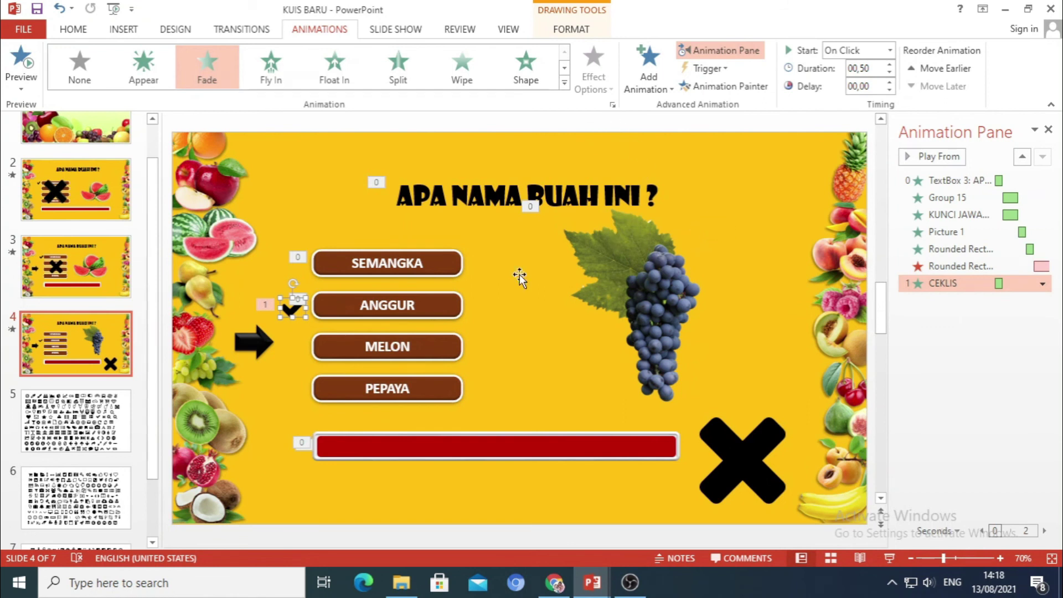
{"action": "left_click", "coordinate": [959, 285]}
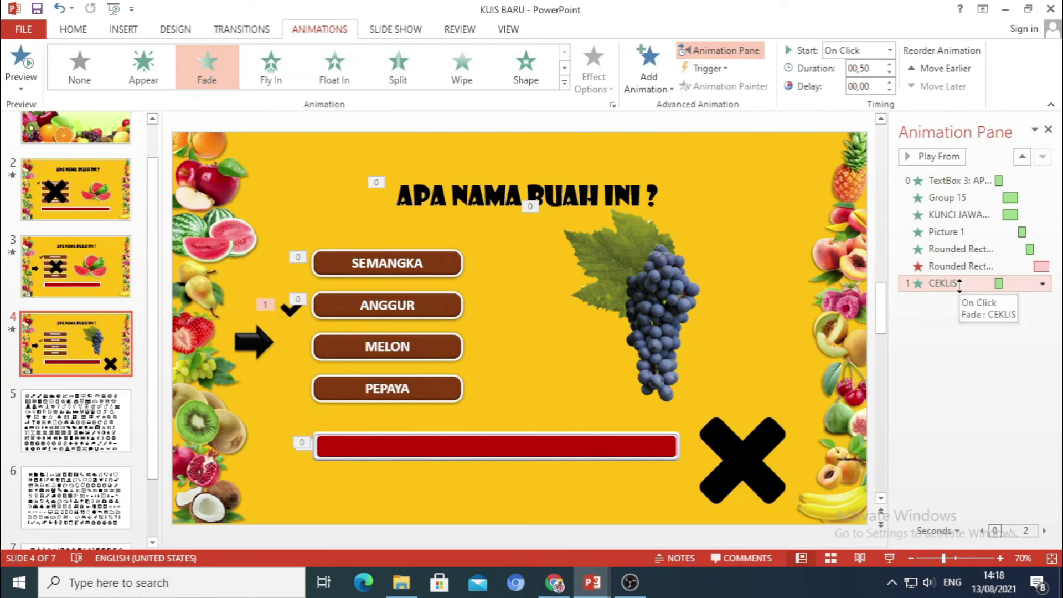
{"action": "key", "text": "Delete"}
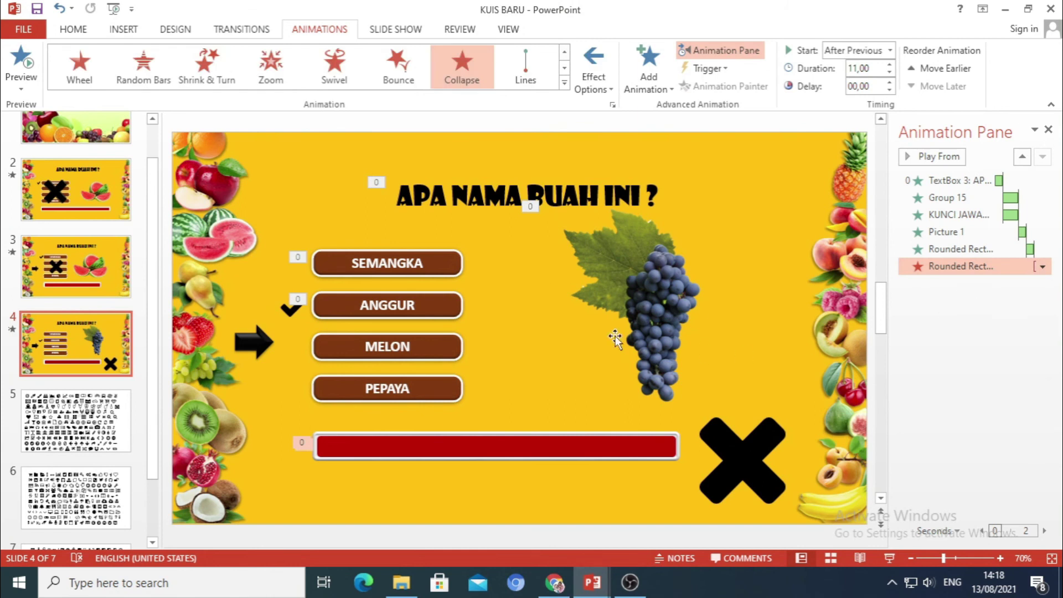
{"action": "left_click", "coordinate": [891, 560]}
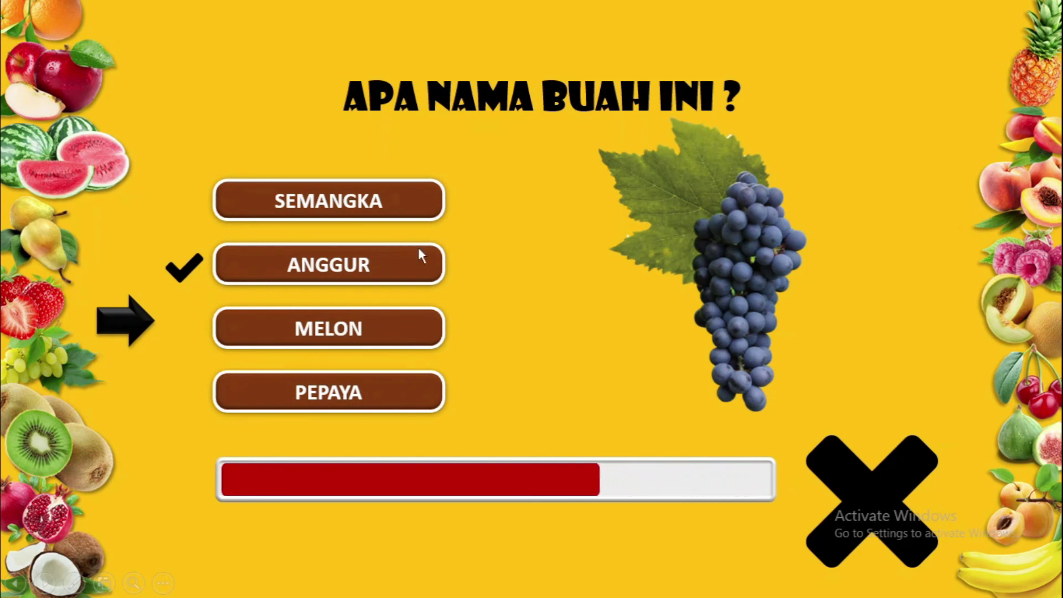
{"action": "key", "text": "Escape"}
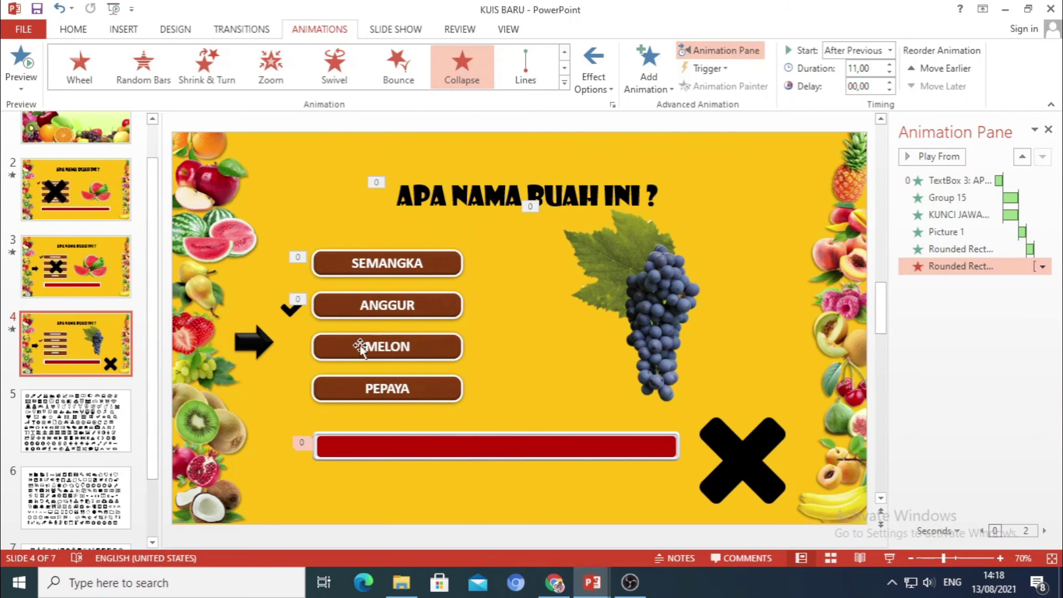
{"action": "left_click", "coordinate": [293, 309]}
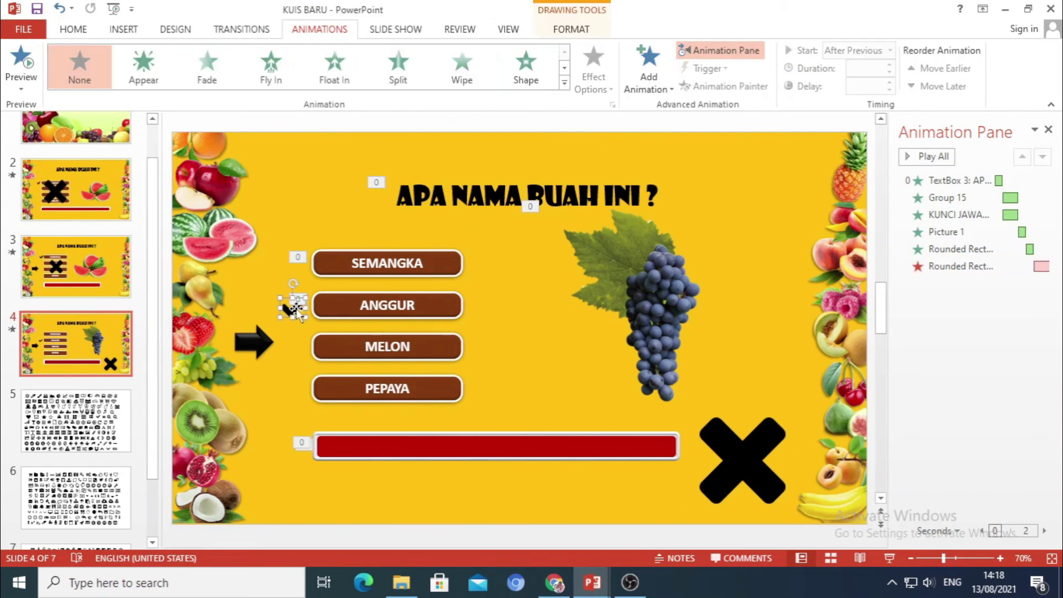
Give the check mark a Fade entrance triggered On Click of KUNCI JAWABAN 2 (ANGGUR)
{"action": "left_click", "coordinate": [206, 65]}
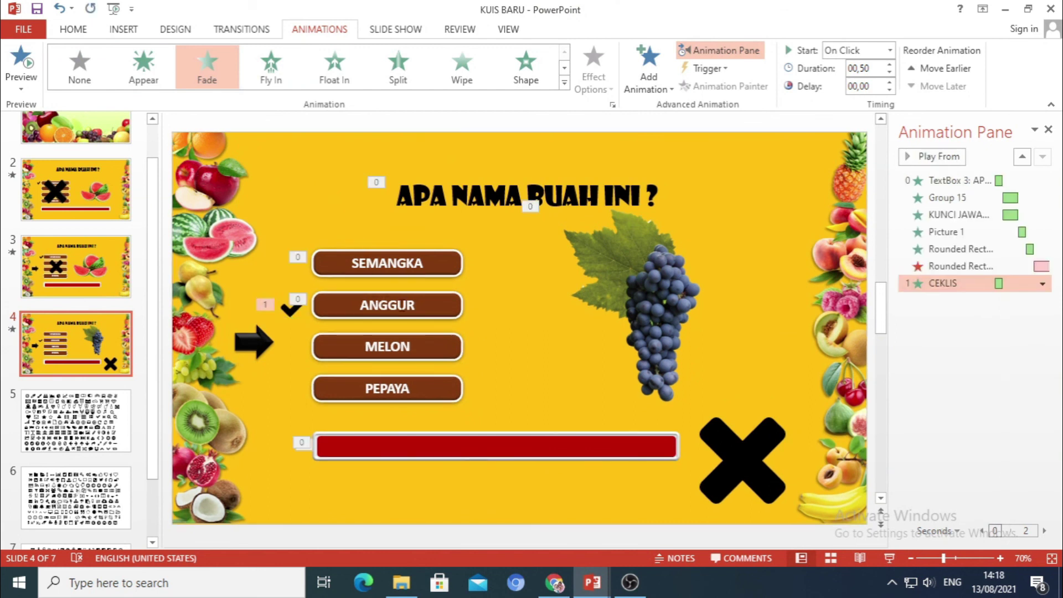
{"action": "left_click", "coordinate": [386, 305]}
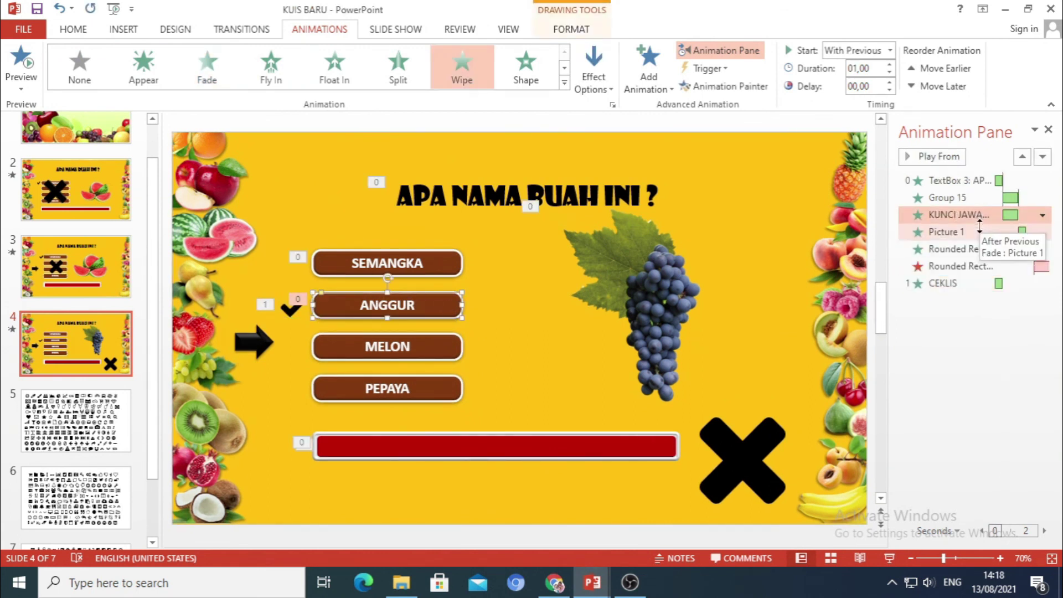
{"action": "left_click", "coordinate": [285, 311]}
{"action": "left_click", "coordinate": [285, 312]}
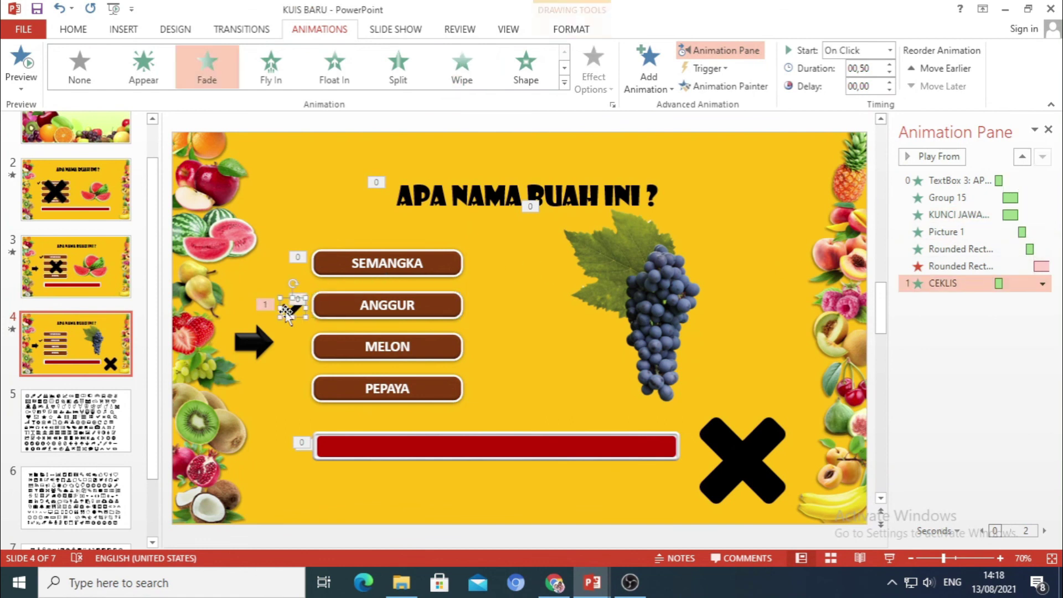
{"action": "left_click", "coordinate": [708, 68]}
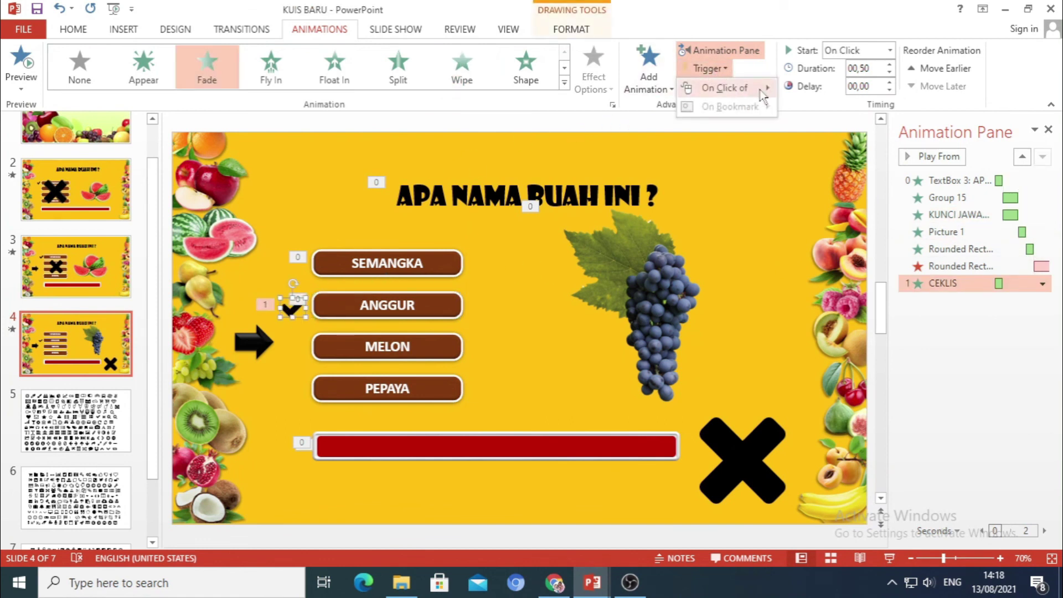
{"action": "mouse_move", "coordinate": [724, 88]}
{"action": "left_click", "coordinate": [842, 127]}
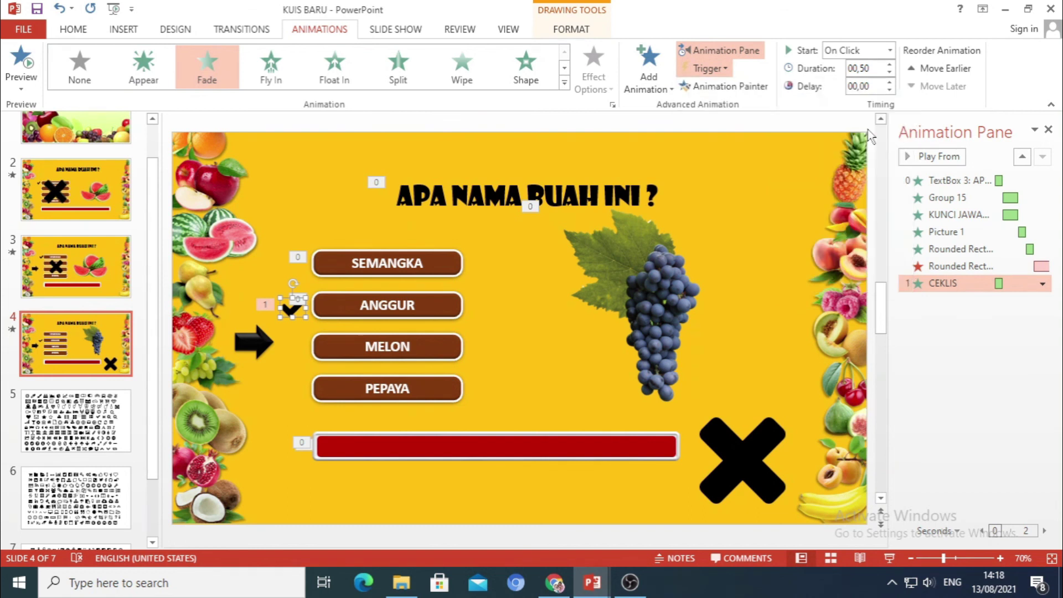
{"action": "left_click", "coordinate": [751, 464]}
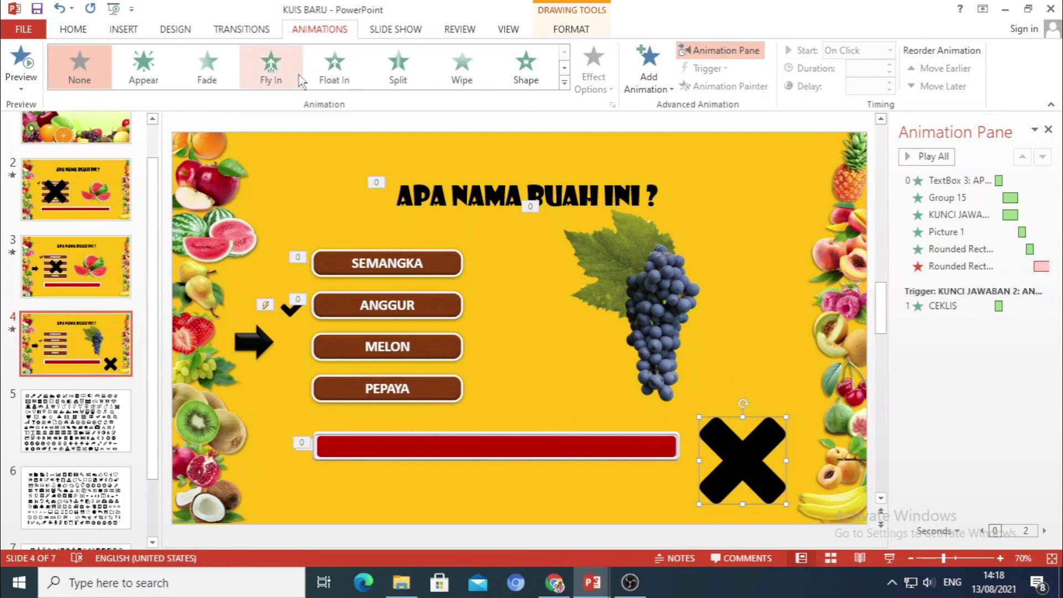
Give the X a Fade entrance triggered On Click of Group 15
{"action": "left_click", "coordinate": [207, 69]}
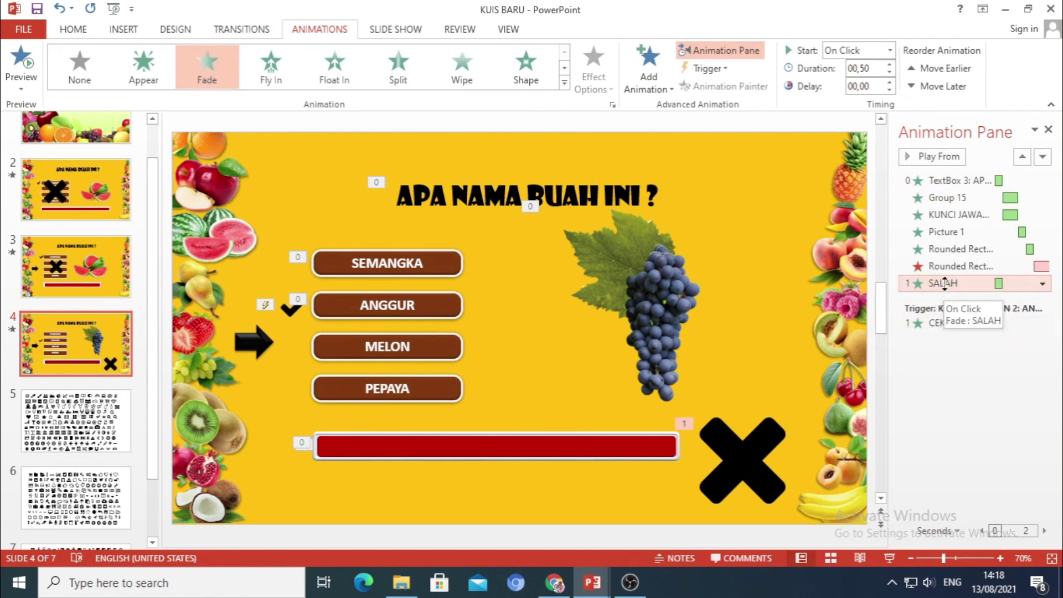
{"action": "left_click", "coordinate": [721, 436]}
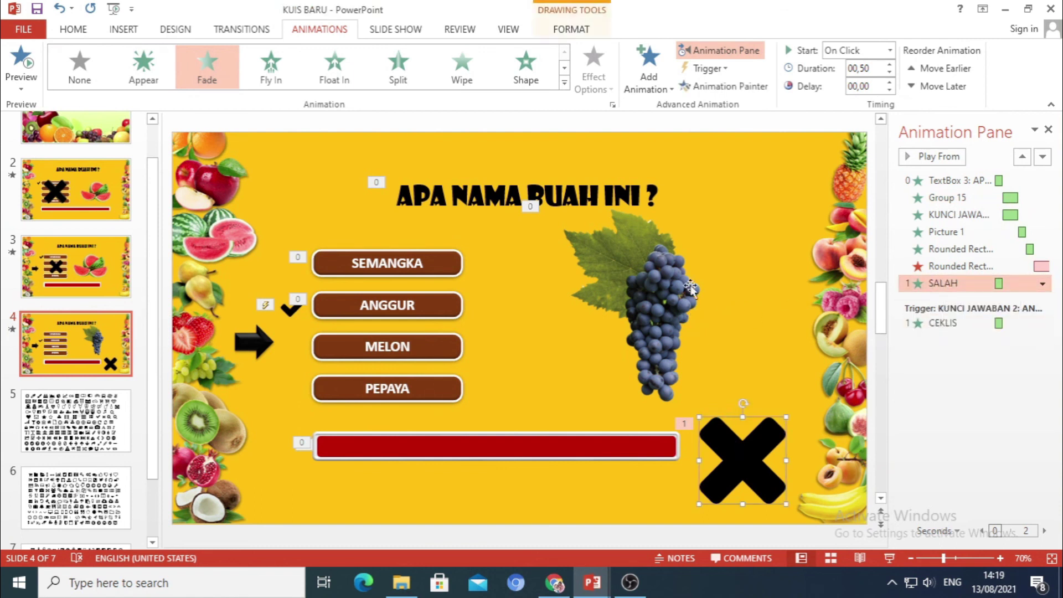
{"action": "left_click", "coordinate": [712, 69]}
{"action": "mouse_move", "coordinate": [726, 88]}
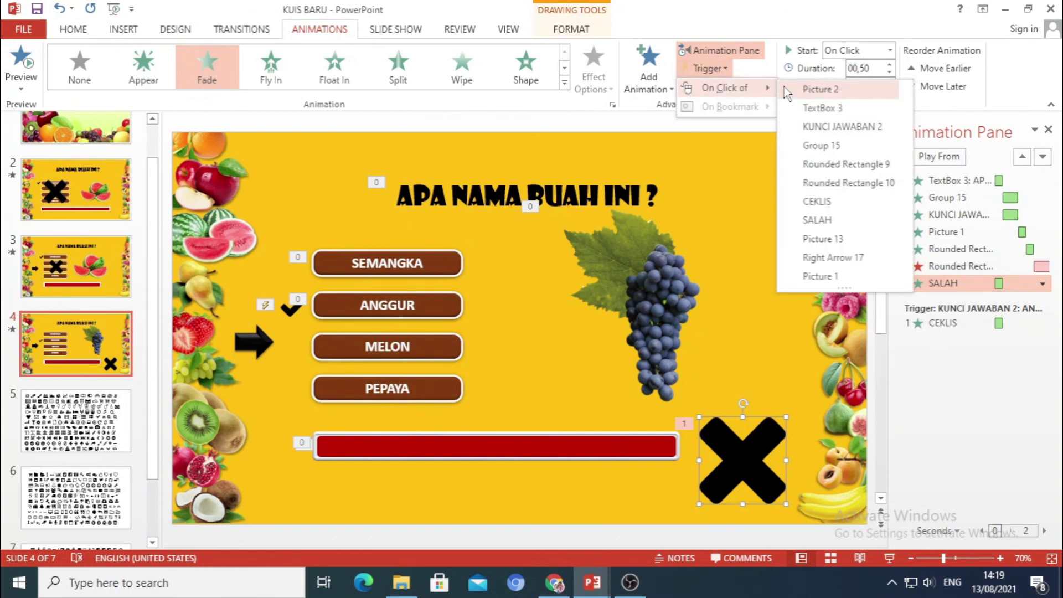
{"action": "left_click", "coordinate": [822, 146]}
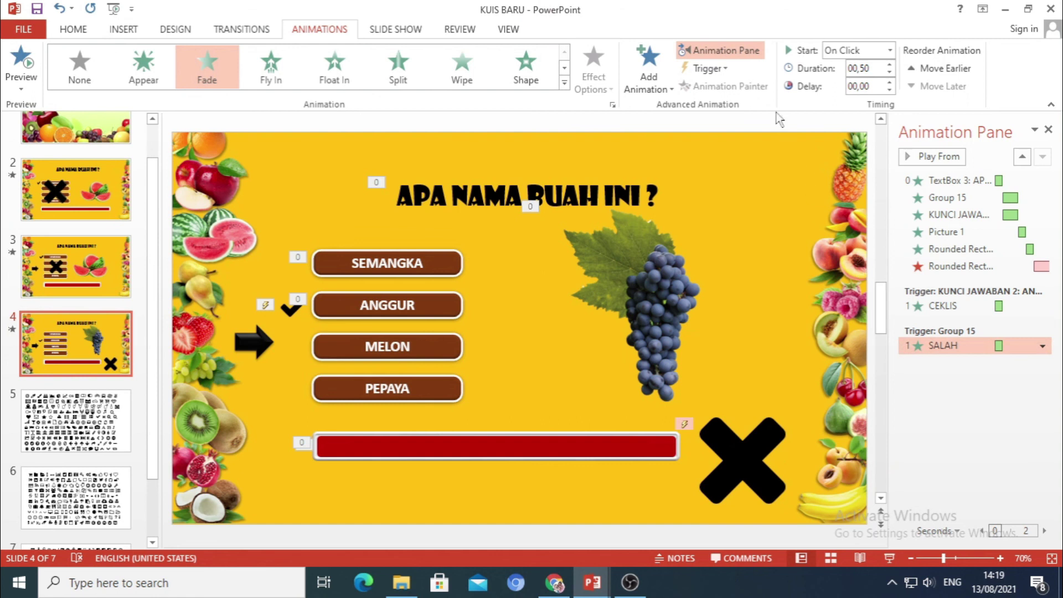
Add a Fade exit to the X, placed under the trigger and starting After Previous
{"action": "left_click", "coordinate": [653, 71]}
{"action": "scroll", "coordinate": [742, 395], "scroll_direction": "down", "scroll_amount": 3}
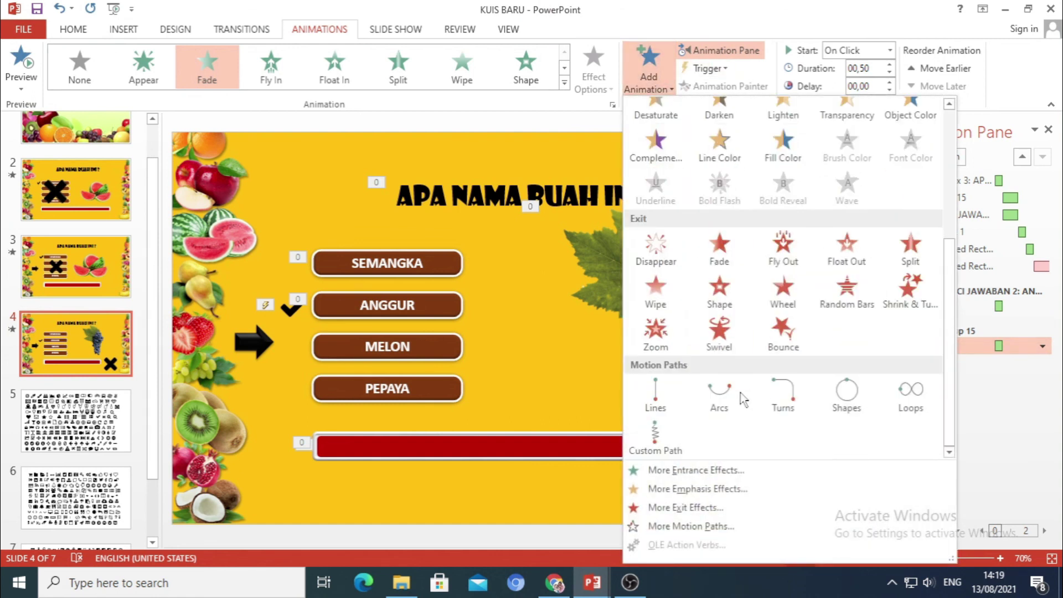
{"action": "left_click", "coordinate": [719, 256]}
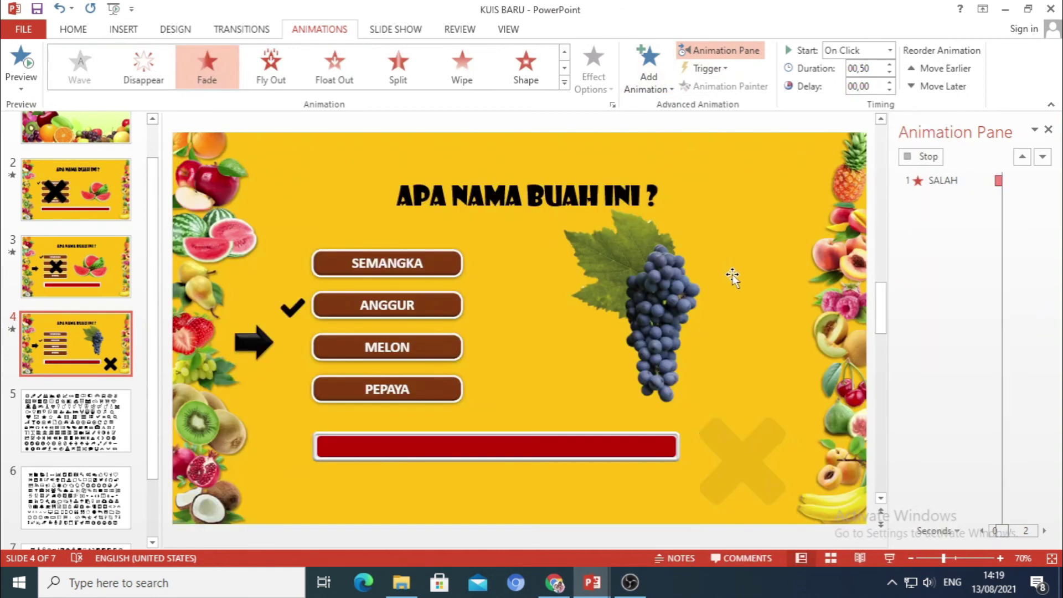
{"action": "left_click_drag", "start_coordinate": [947, 284], "coordinate": [938, 368]}
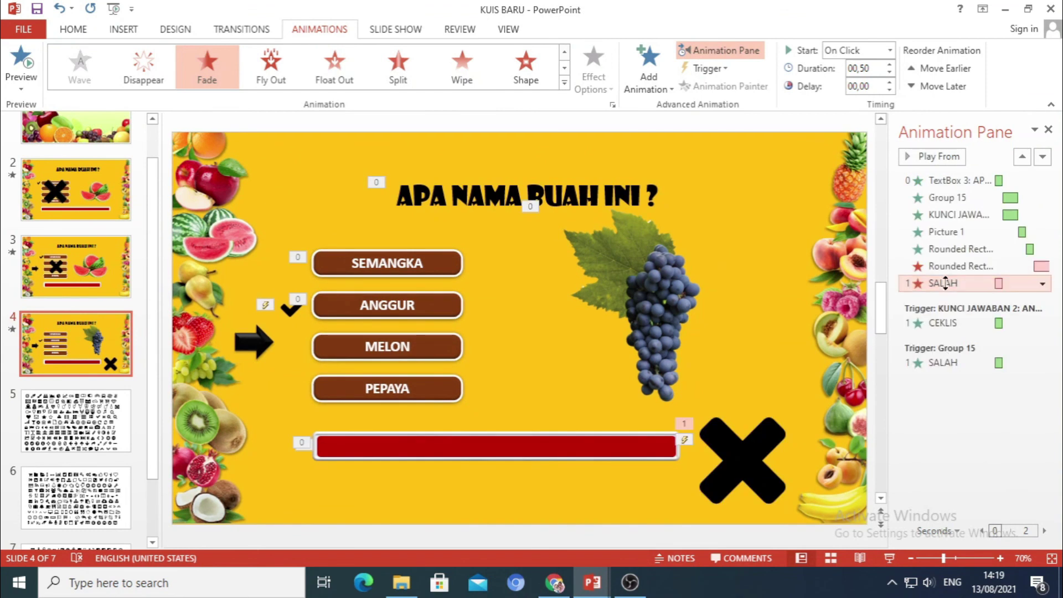
{"action": "left_click", "coordinate": [890, 50]}
{"action": "left_click", "coordinate": [861, 98]}
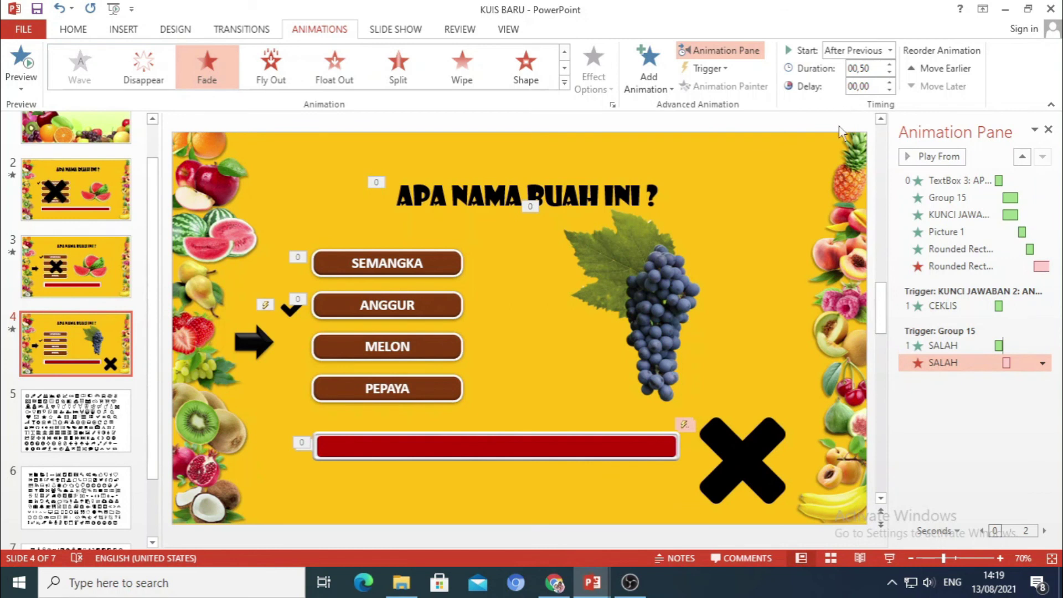
Place the black X over the answer buttons and enlarge it to span SEMANGKA through PEPAYA
{"action": "left_click", "coordinate": [752, 467]}
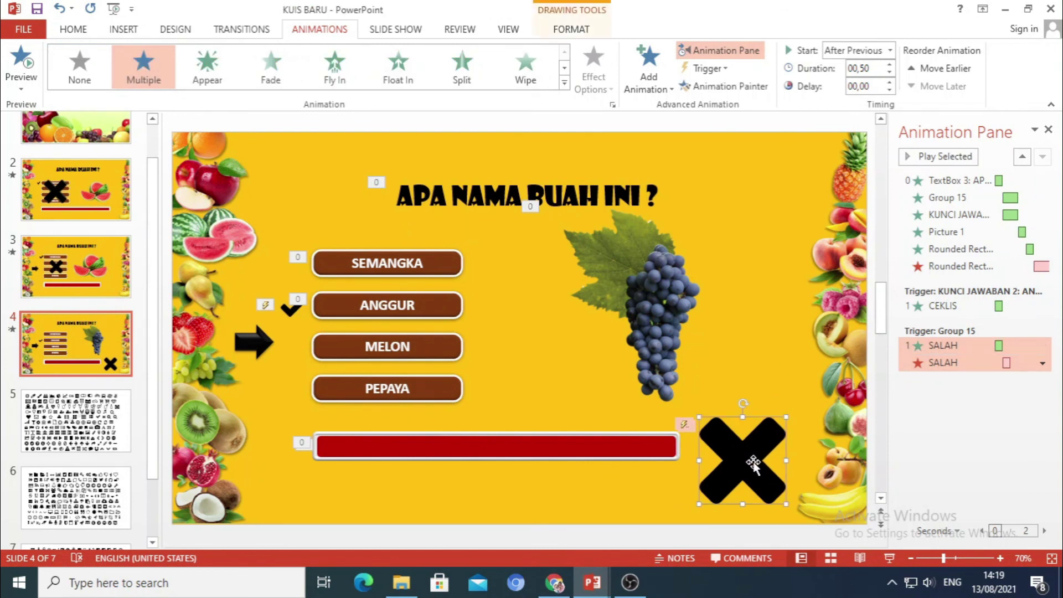
{"action": "left_click_drag", "start_coordinate": [755, 465], "coordinate": [394, 325]}
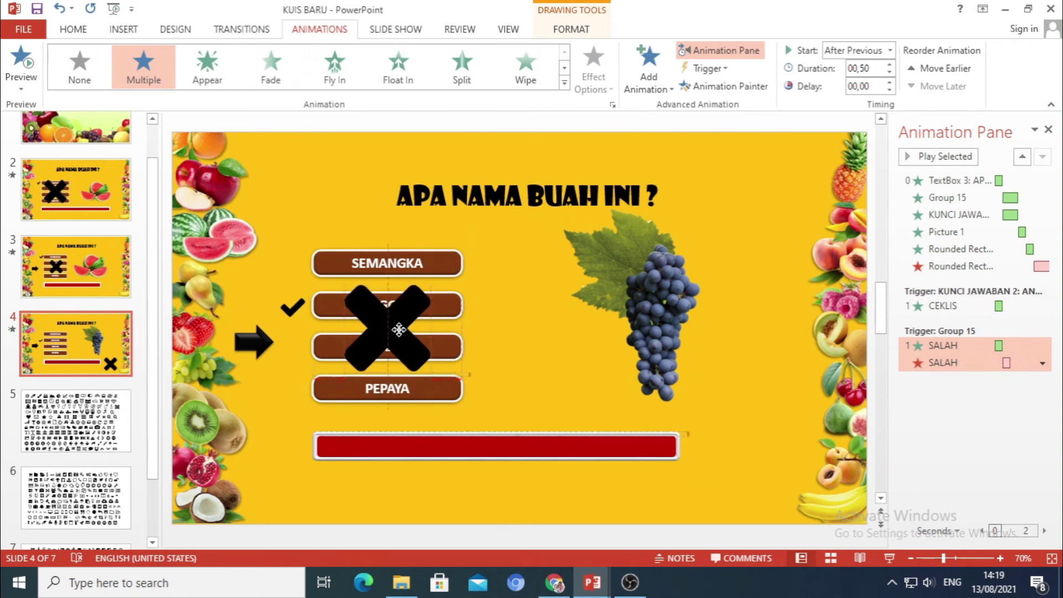
{"action": "left_click_drag", "start_coordinate": [394, 326], "coordinate": [400, 330]}
{"action": "left_click_drag", "start_coordinate": [432, 374], "coordinate": [447, 390]}
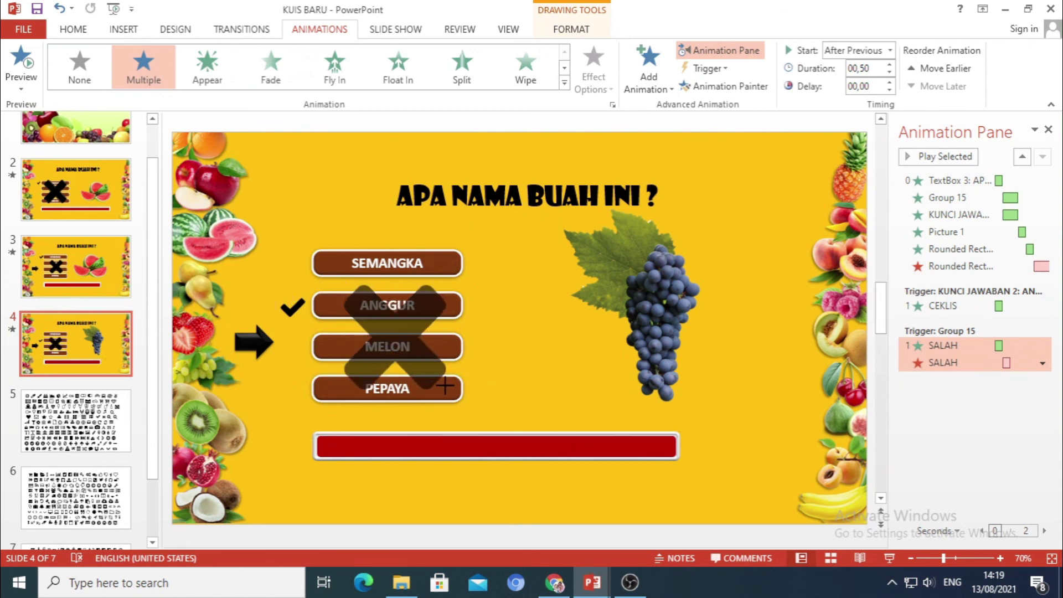
{"action": "key", "text": "ctrl+z"}
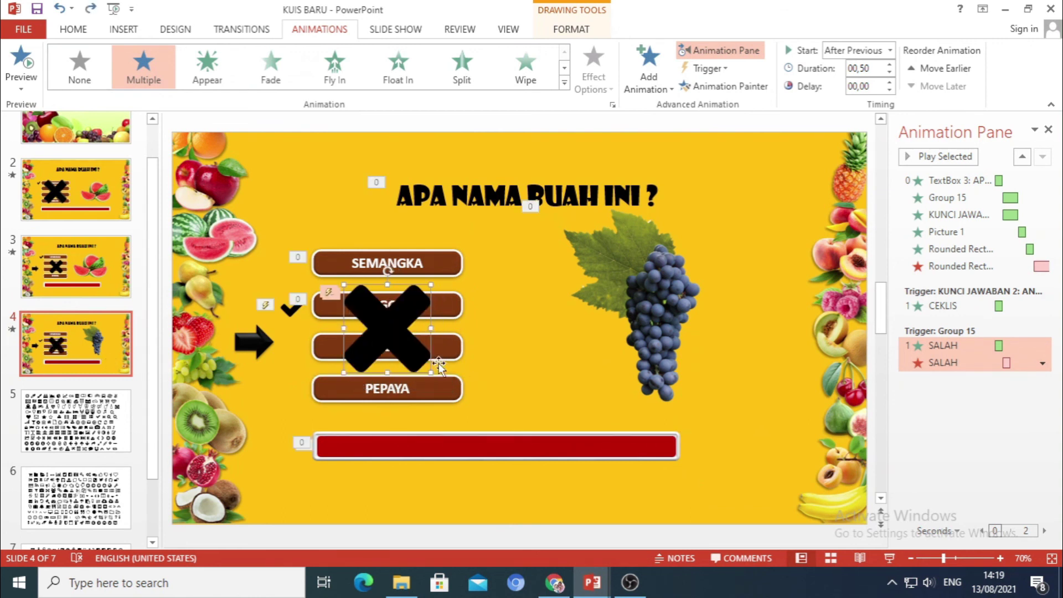
{"action": "left_click_drag", "start_coordinate": [440, 363], "coordinate": [448, 389]}
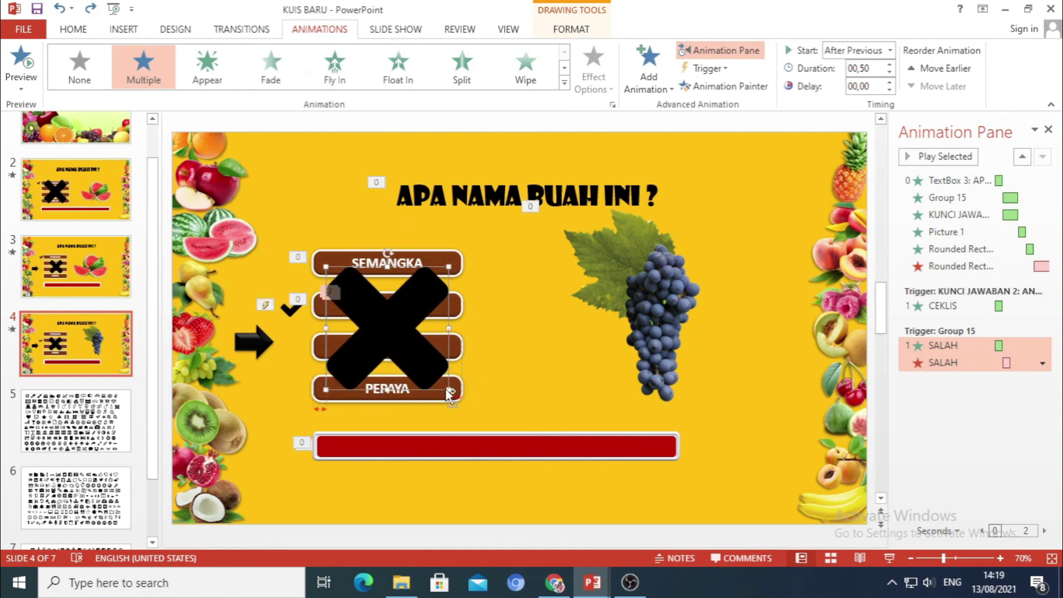
{"action": "left_click", "coordinate": [536, 338]}
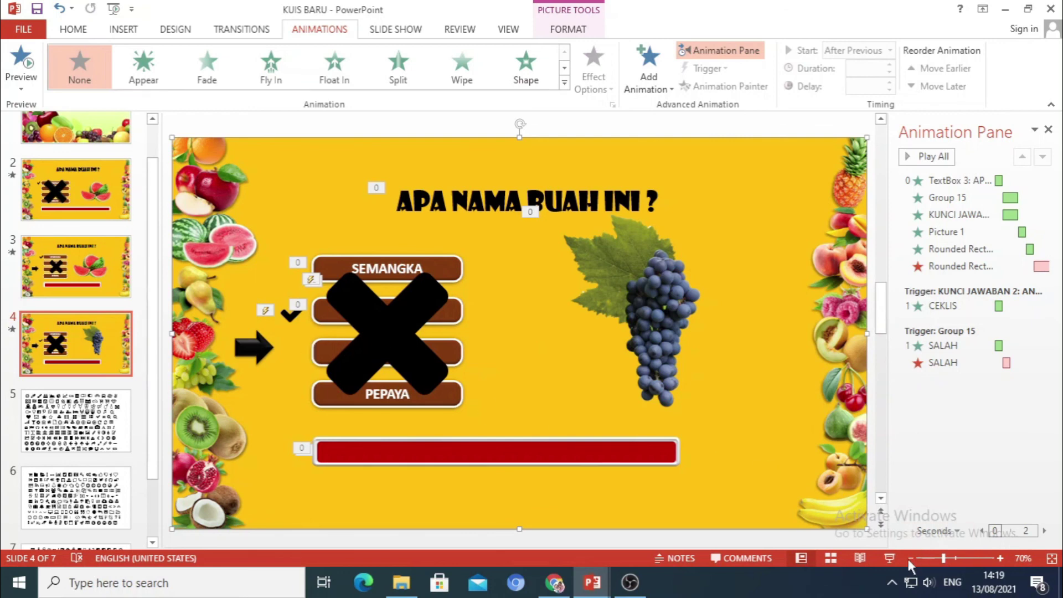
Play slide 4 as a slide show and pick ANGGUR to confirm the check mark appears
{"action": "left_click", "coordinate": [890, 558]}
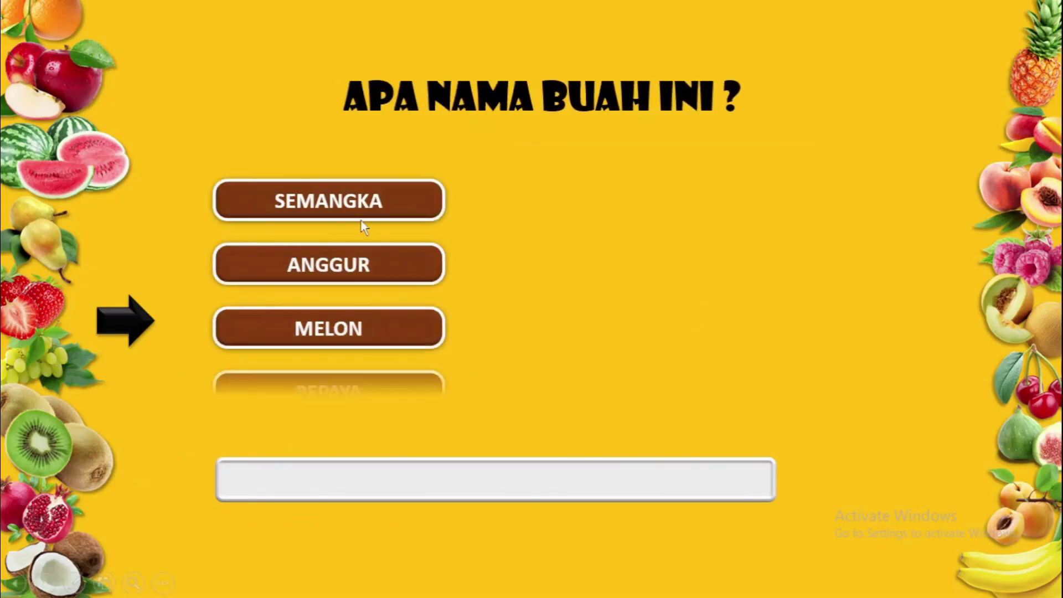
{"action": "left_click", "coordinate": [411, 268]}
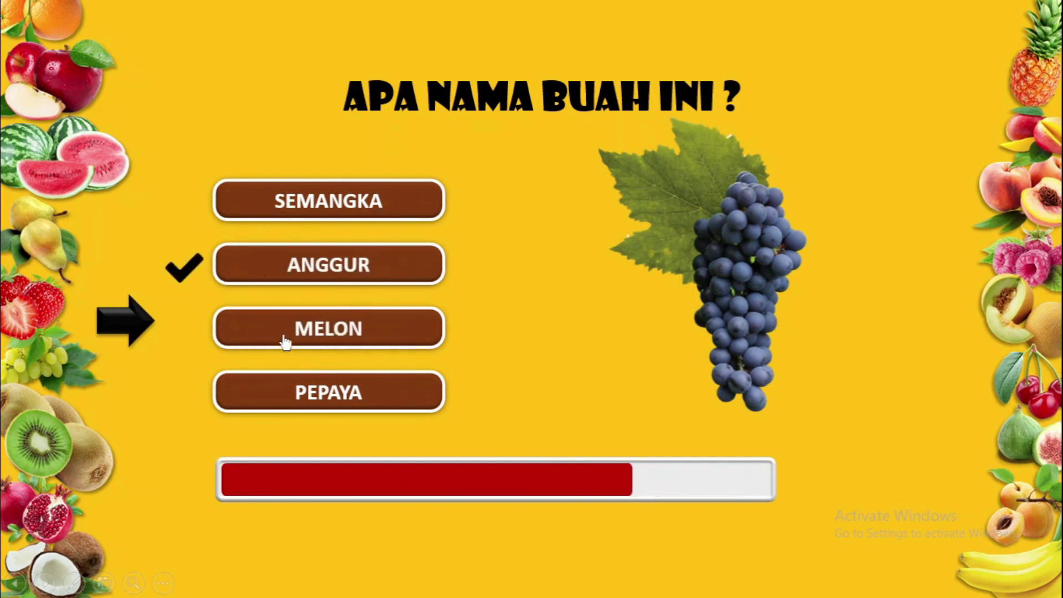